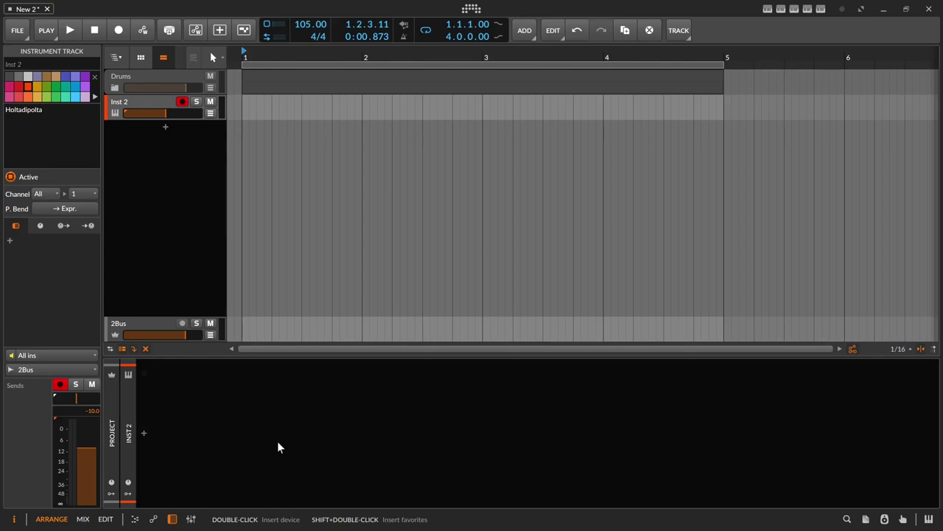
Reset the Inst 2 track's volume to its default of 0.0 dB.
double_click(165, 112)
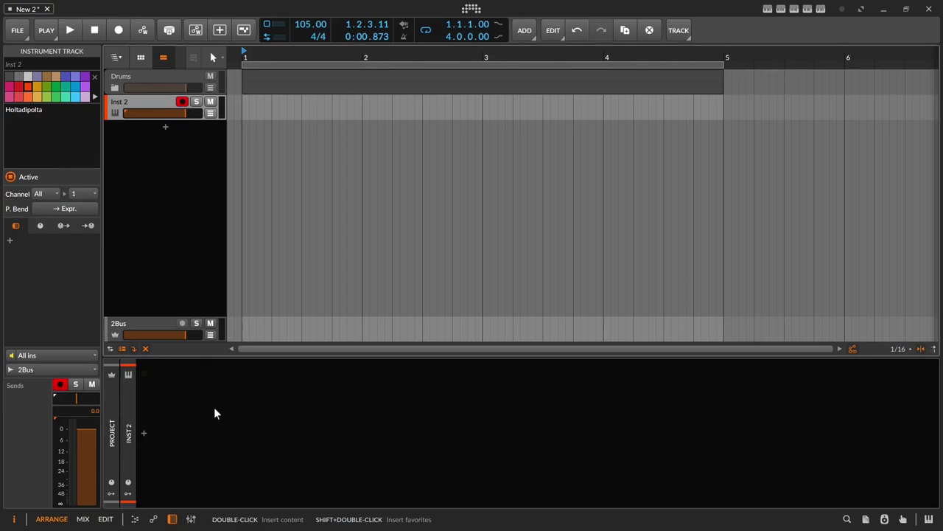
Search for "del" across all content and insert a Delay-1 device on the Inst 2 track.
double_click(235, 451)
text(del)
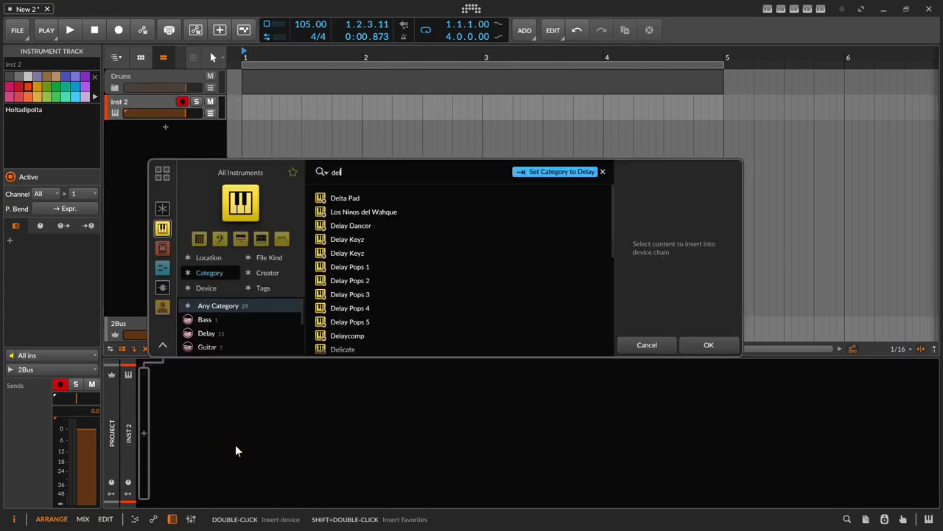
key(ctrl+f)
key(Down)
key(Down)
key(Return)
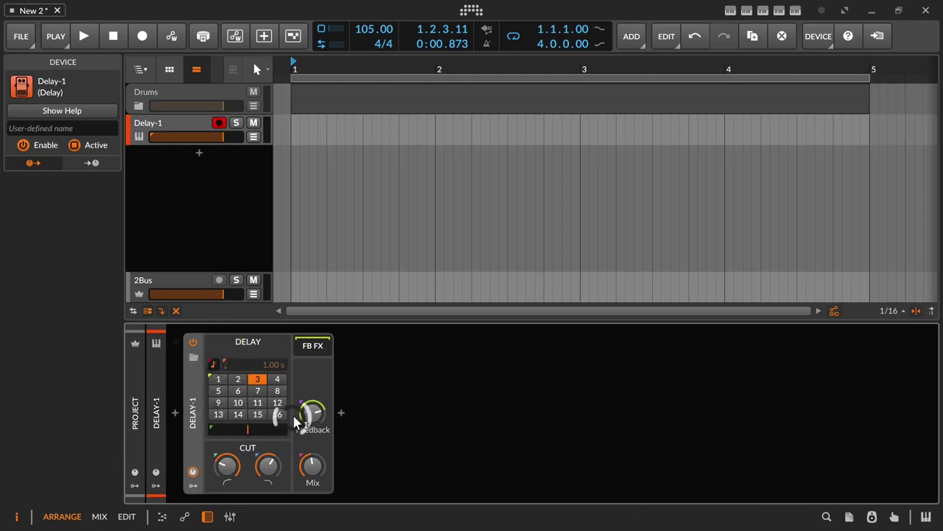
Set Delay-1's beat-synced delay length to 4, keeping the beat offset at 0.00 %.
click(237, 379)
click(277, 379)
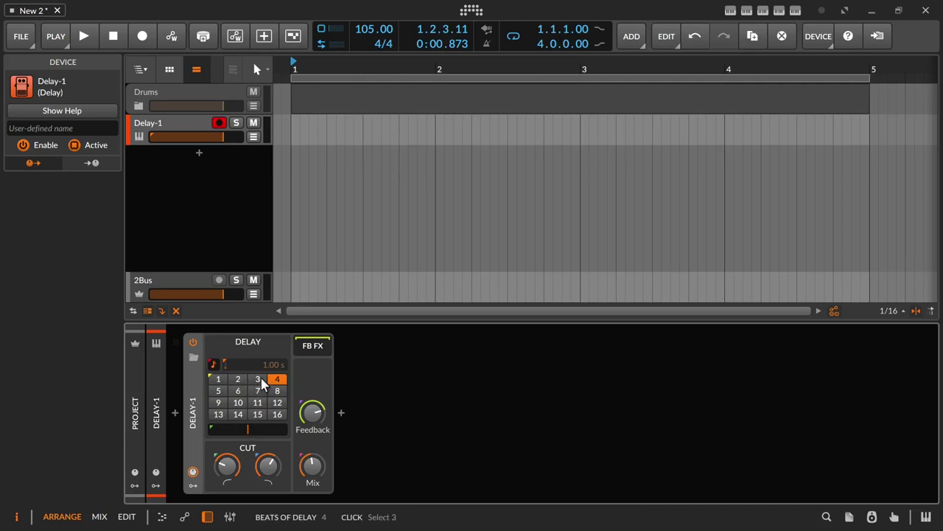
mouse_move(247, 430)
mouse_down()
mouse_move(214, 429)
mouse_move(285, 429)
mouse_move(211, 429)
mouse_move(247, 435)
mouse_up()
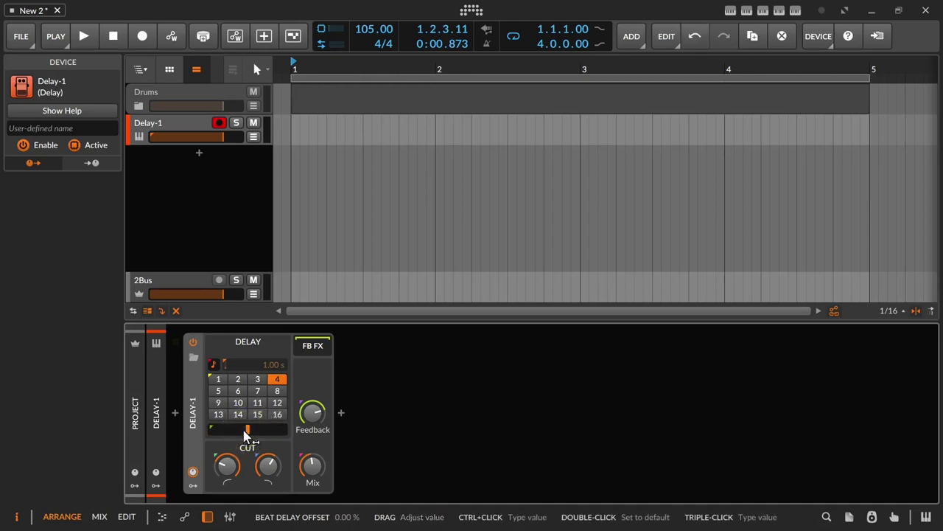
Try Delay-1's free time mode with a delay of about 299 ms and return it to beat sync.
click(213, 364)
drag(271, 374, 271, 420)
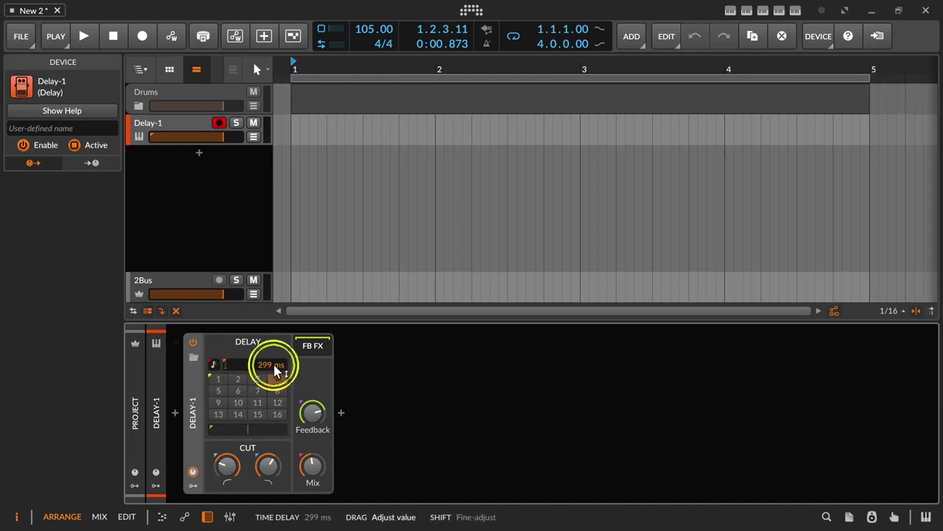
click(213, 364)
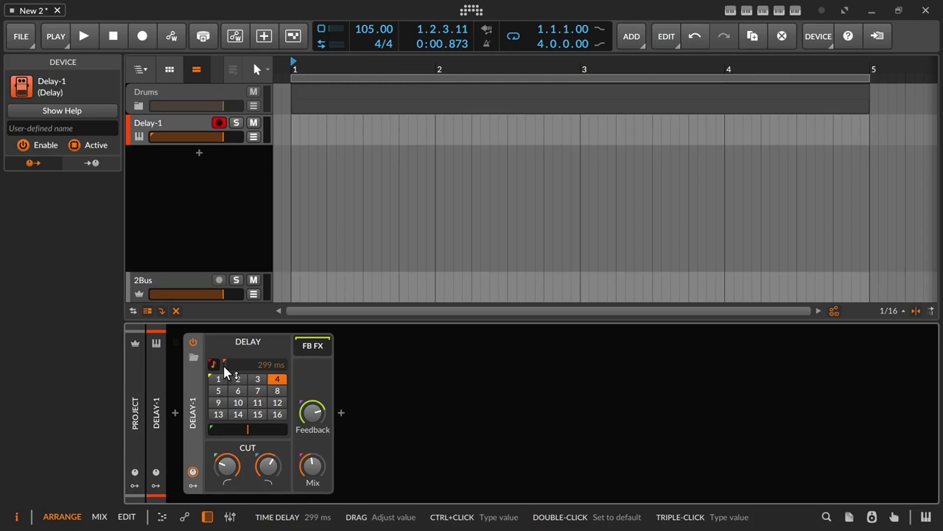
Sweep Delay-1's feedback between its minimum and 0.0 dB, settling at about -9.8 dB.
mouse_move(312, 412)
mouse_down()
mouse_move(312, 462)
mouse_move(315, 332)
mouse_move(315, 414)
mouse_up()
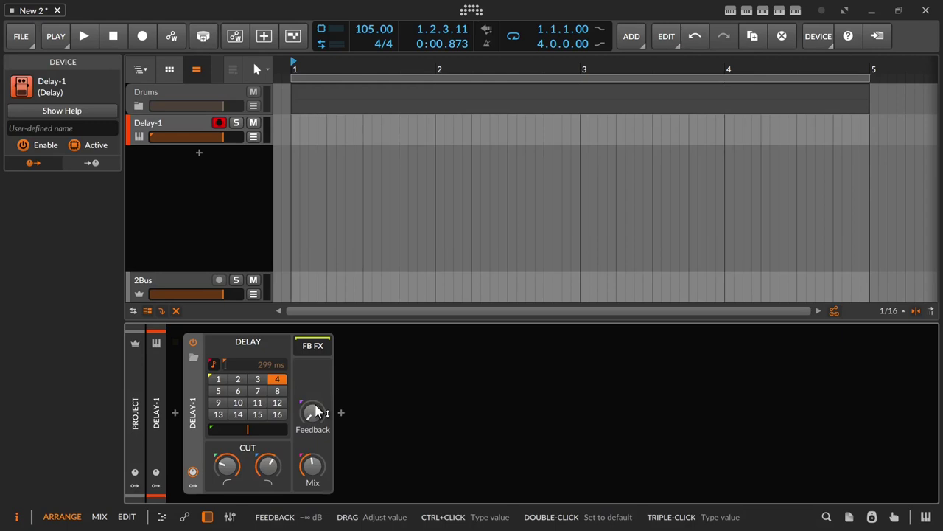
drag(316, 412, 316, 381)
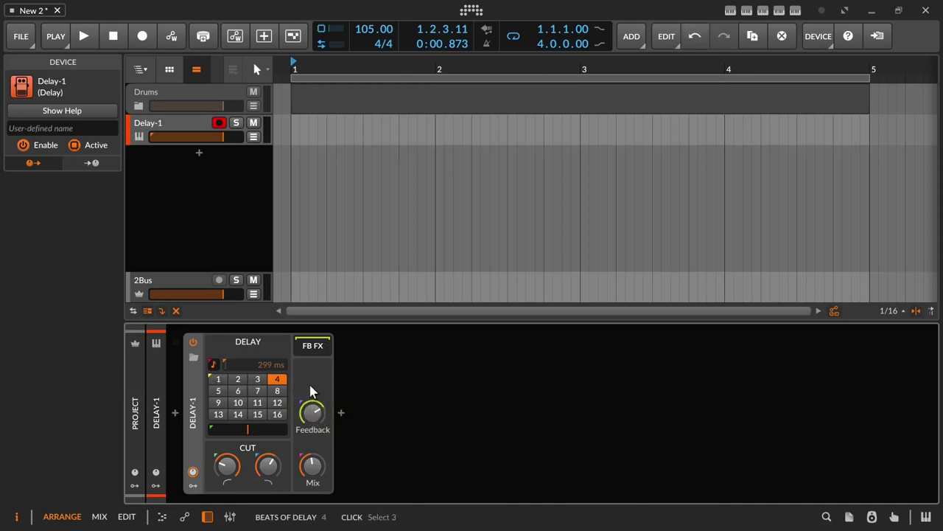
drag(312, 413, 312, 414)
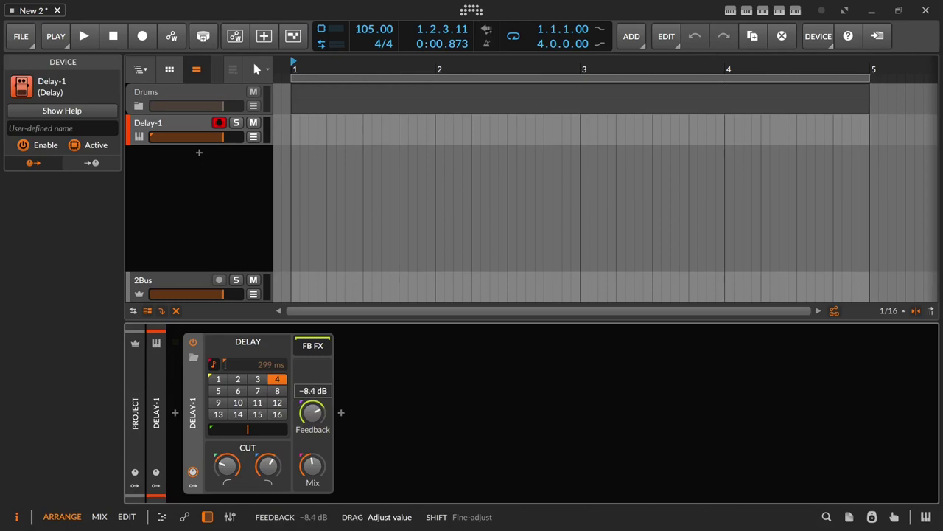
double_click(312, 413)
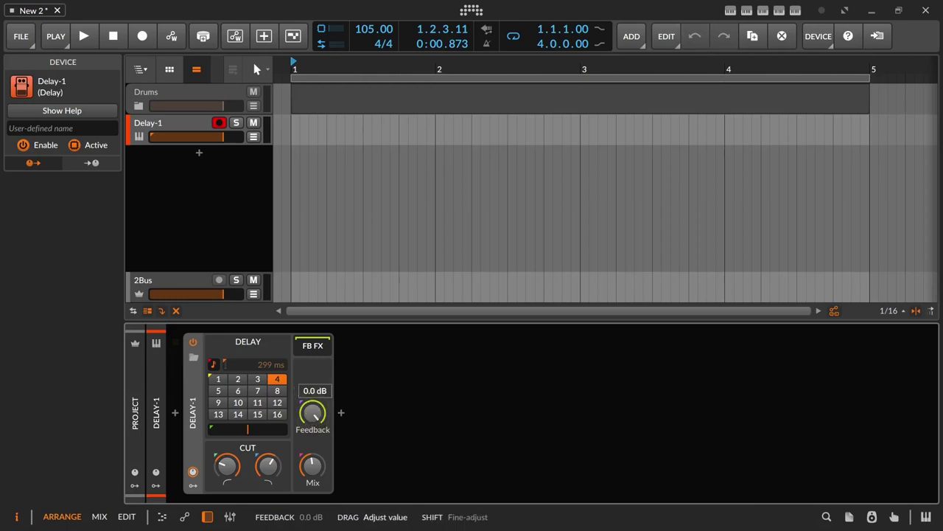
mouse_move(312, 413)
mouse_down()
mouse_move(312, 427)
mouse_move(314, 418)
mouse_up()
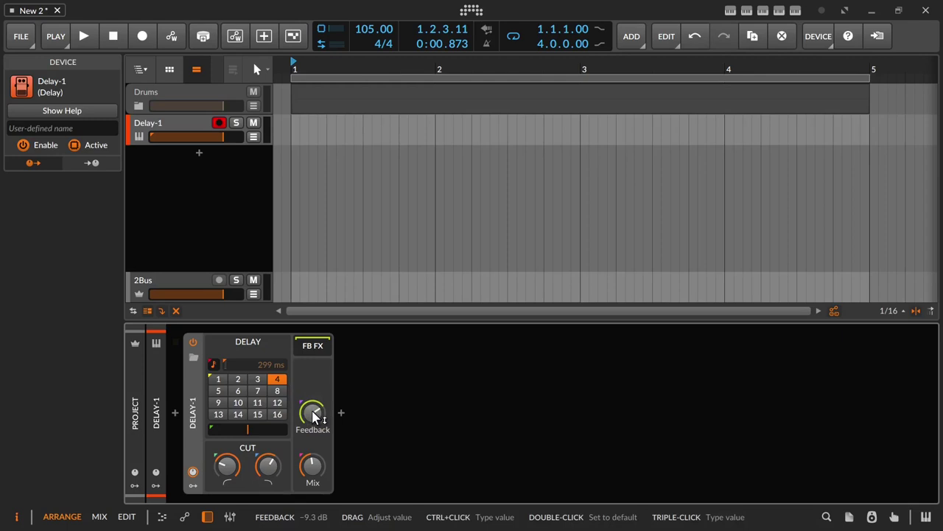
drag(313, 418, 313, 418)
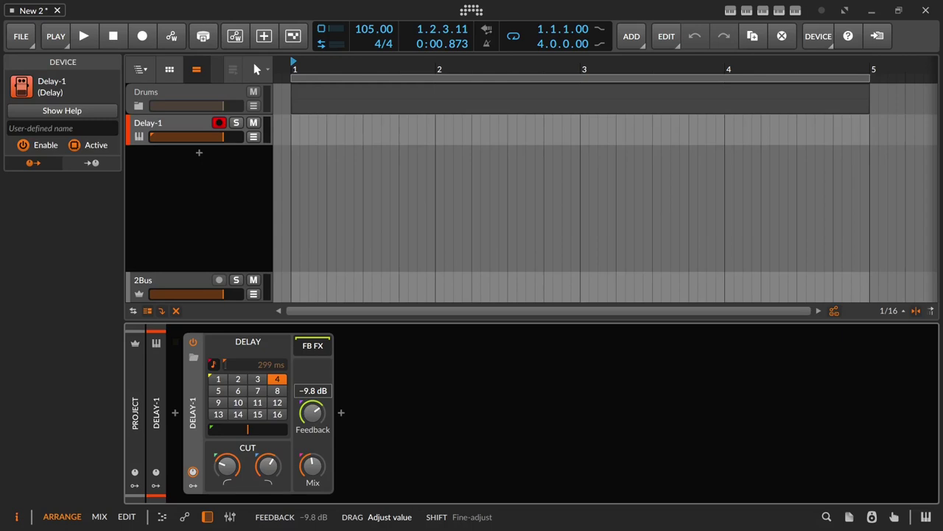
drag(313, 418, 313, 418)
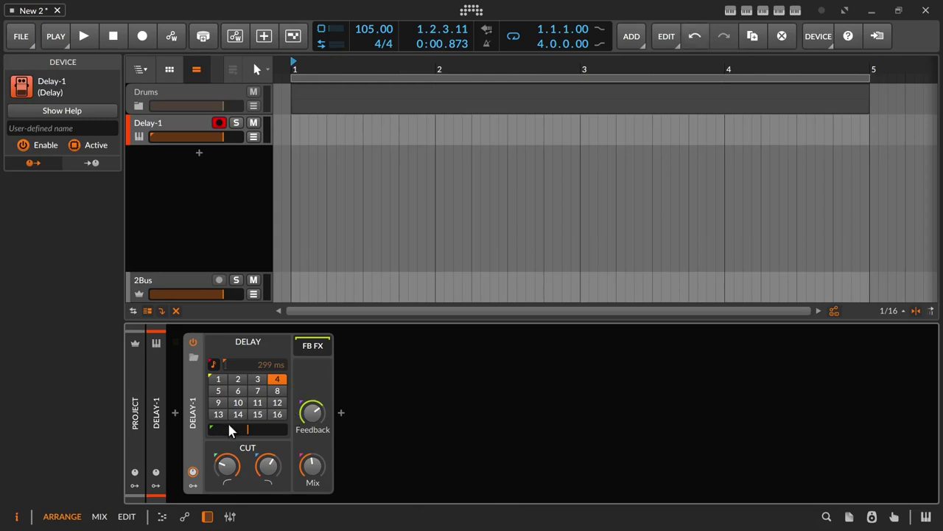
Raise Delay-1's low-cut frequency and reduce its mix.
drag(227, 466, 267, 470)
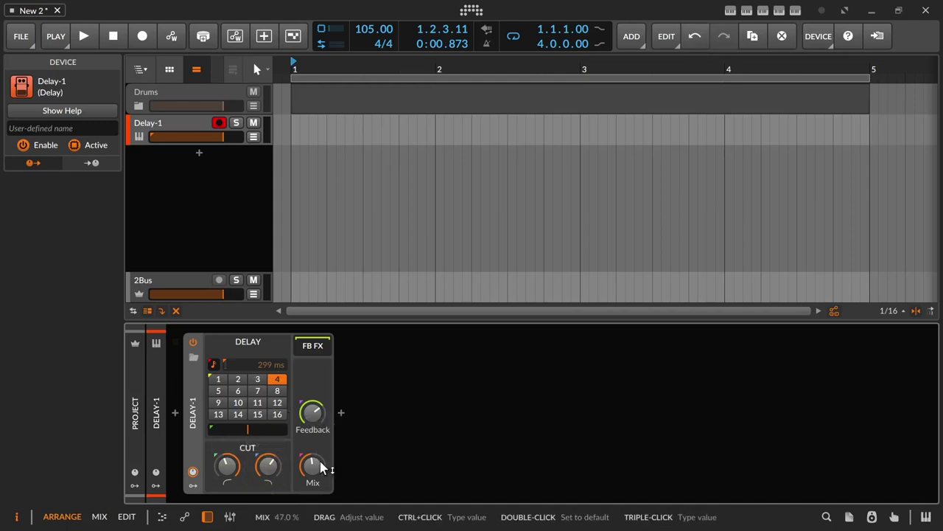
drag(320, 465, 312, 443)
mouse_move(313, 474)
mouse_down()
mouse_move(313, 443)
mouse_move(313, 501)
mouse_move(312, 473)
mouse_up()
Try Delay-1's feedback at about -20 dB, then raise it somewhat with the feedback effects chain expanded.
mouse_move(313, 427)
mouse_down()
mouse_move(312, 451)
mouse_move(312, 428)
mouse_up()
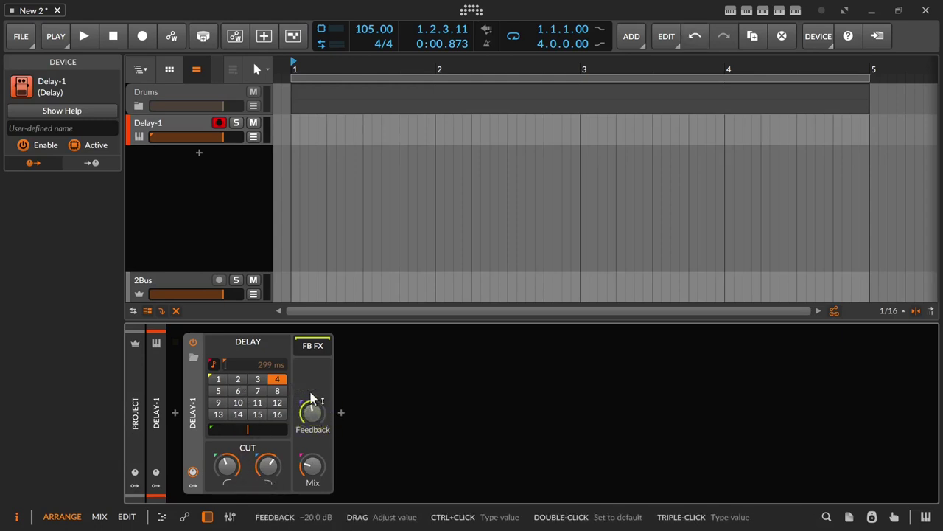
click(313, 348)
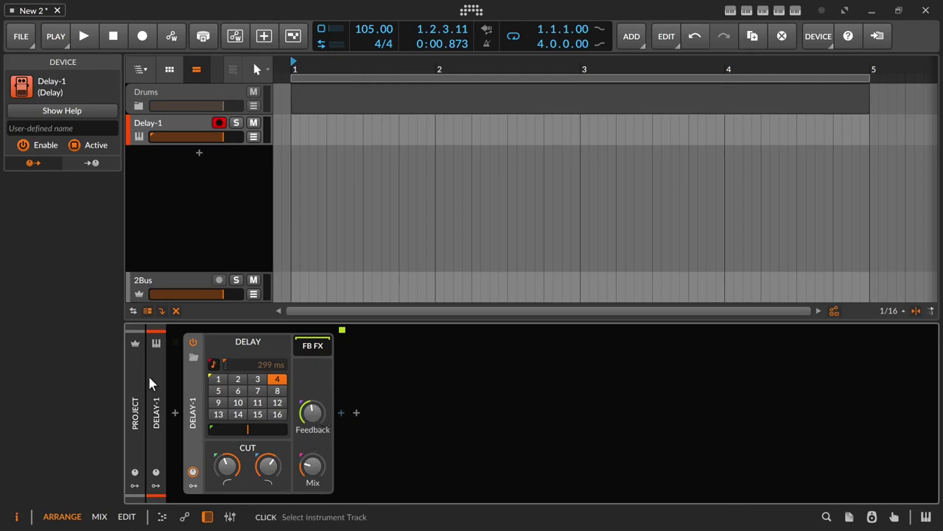
mouse_move(312, 413)
mouse_down()
mouse_move(310, 391)
mouse_move(312, 407)
mouse_up()
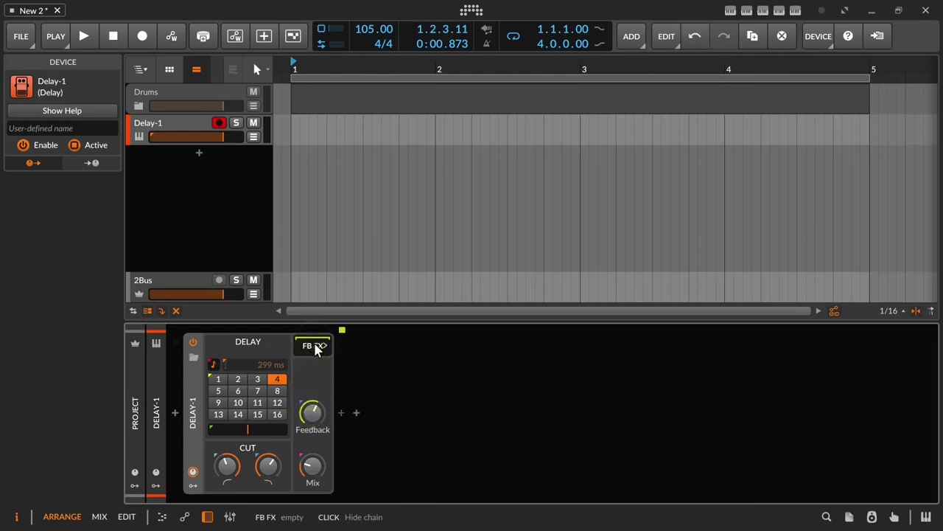
Insert a Pitch Shifter into Delay-1's FB FX chain and lower its pitch to about -3.13 st.
click(341, 414)
text(pitch)
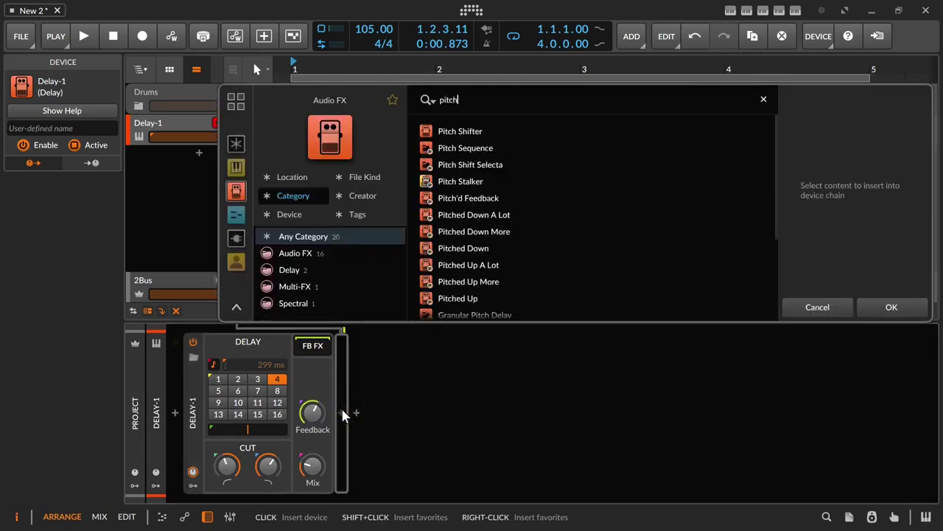
key(Return)
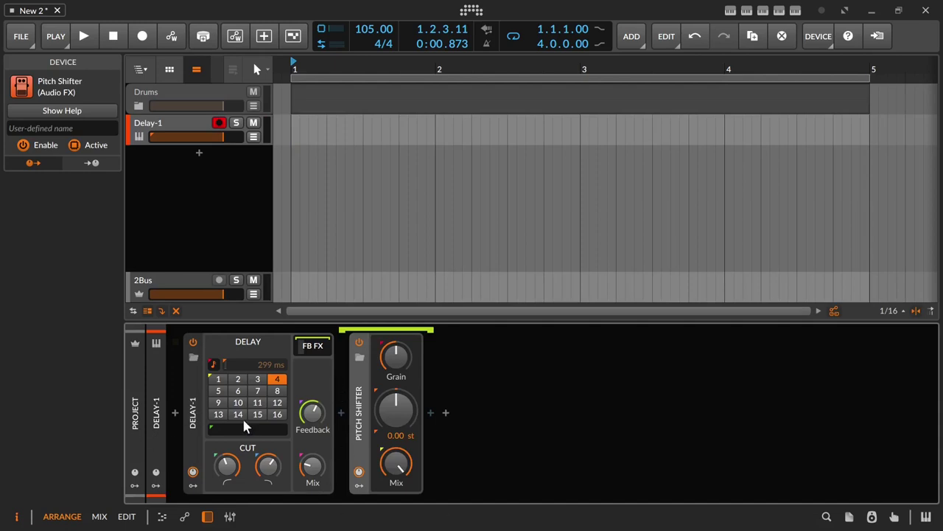
mouse_move(395, 402)
mouse_down()
mouse_move(394, 429)
mouse_move(396, 408)
mouse_up()
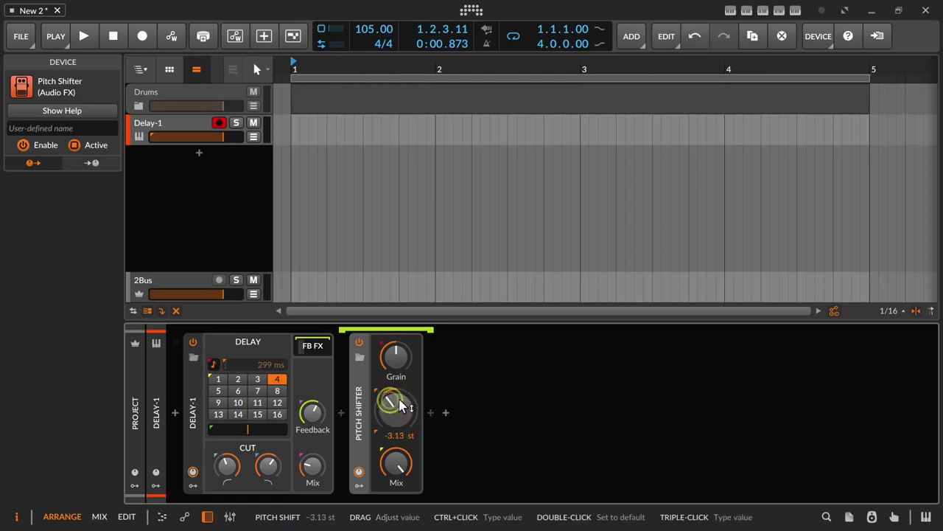
Delete the Pitch Shifter from the feedback chain and remove Delay-1 from the track.
click(360, 406)
key(Delete)
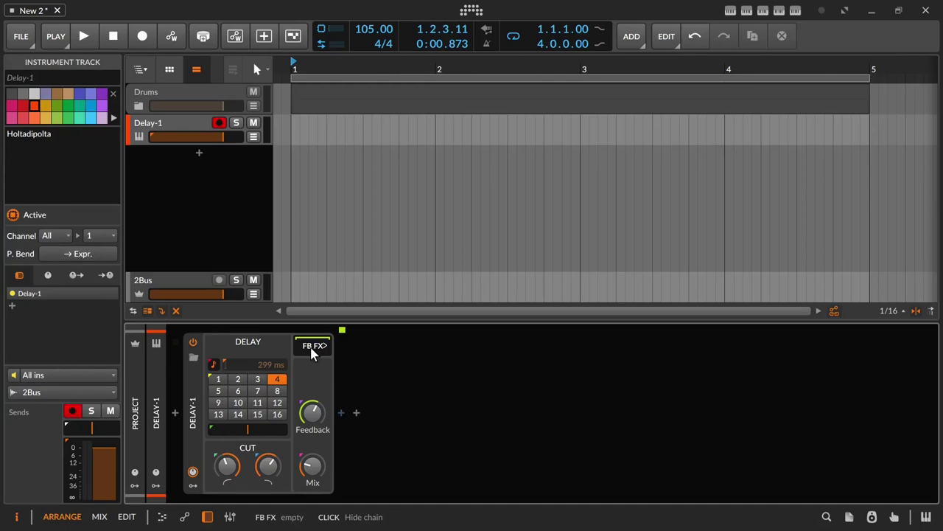
click(197, 399)
key(Delete)
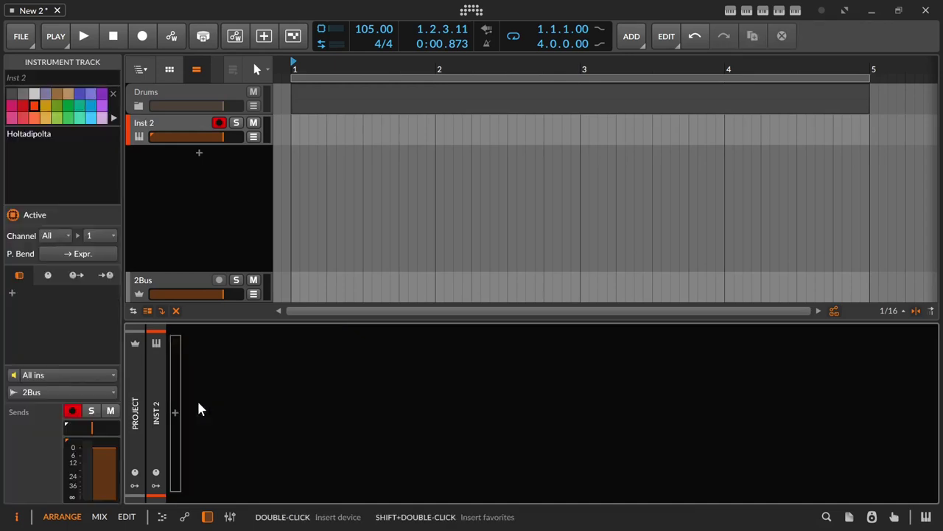
Search for "valha" across all content, insert ValhallaSupermassive on the empty track and move its window aside.
double_click(198, 403)
text(val)
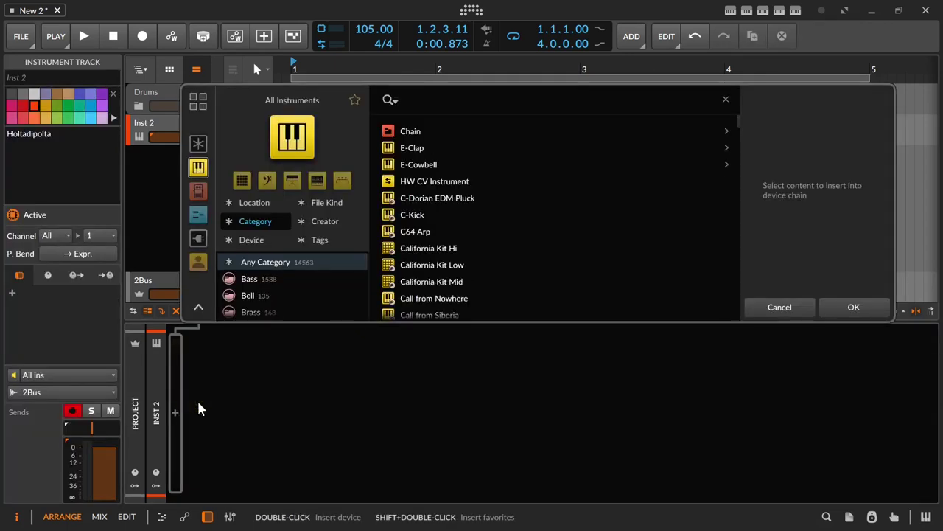
text(ha)
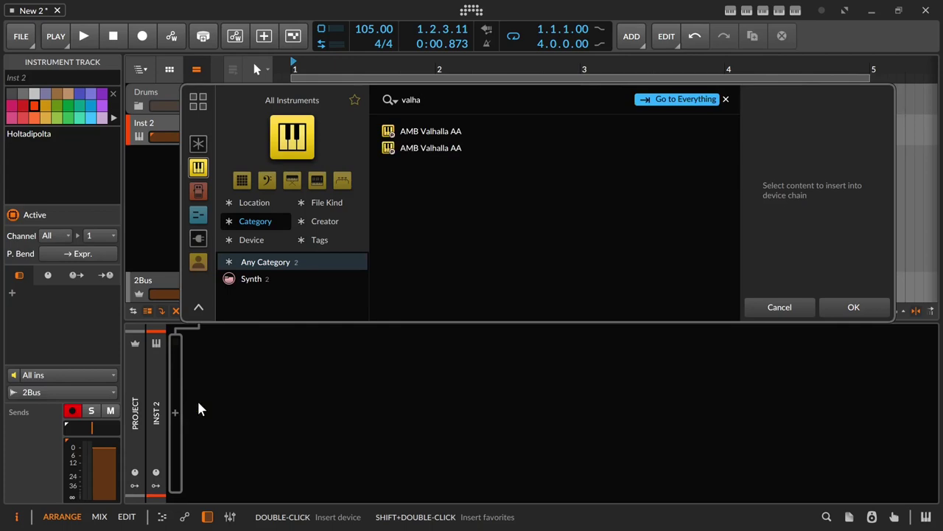
key(Tab)
key(Down)
key(Return)
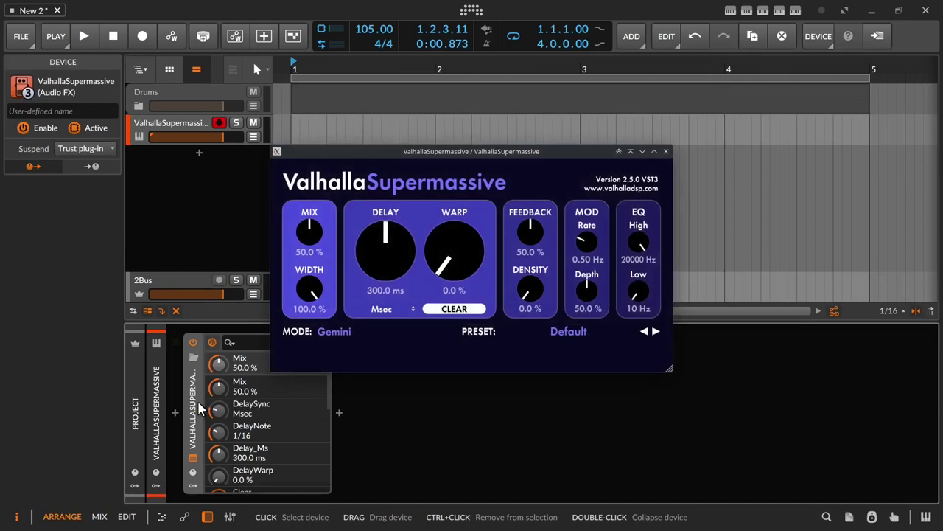
drag(459, 146, 563, 155)
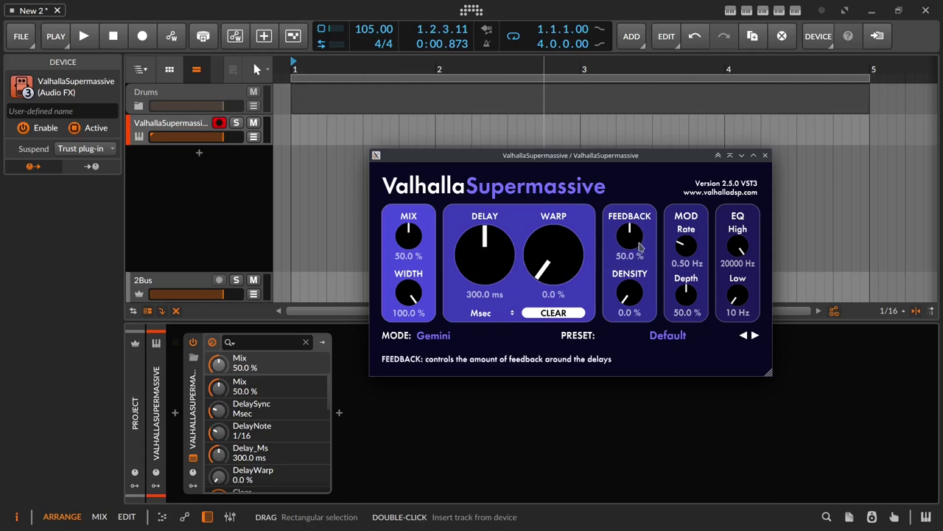
Set ValhallaSupermassive's feedback and modulation depth to 0.0 % and its modulation rate to 0.01 Hz.
drag(641, 244, 665, 415)
drag(686, 247, 709, 419)
drag(686, 294, 708, 470)
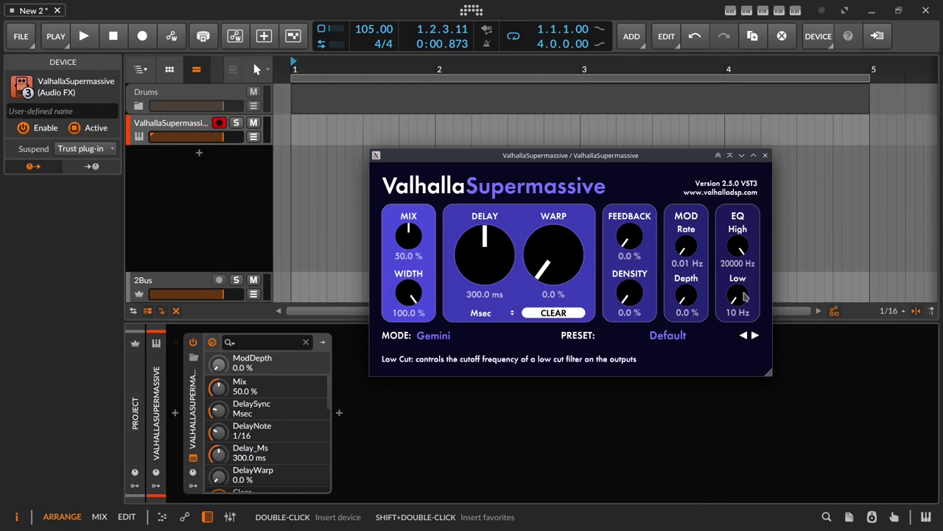
Set ValhallaSupermassive's width to 0.0 %, its mix to about 31.6 % and its delay sync to Dotted.
drag(413, 290, 418, 346)
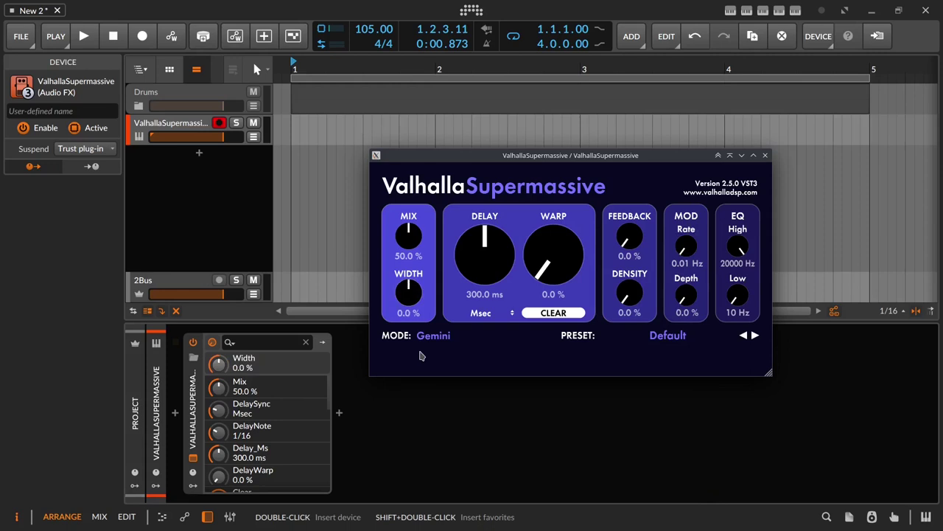
drag(411, 233, 413, 263)
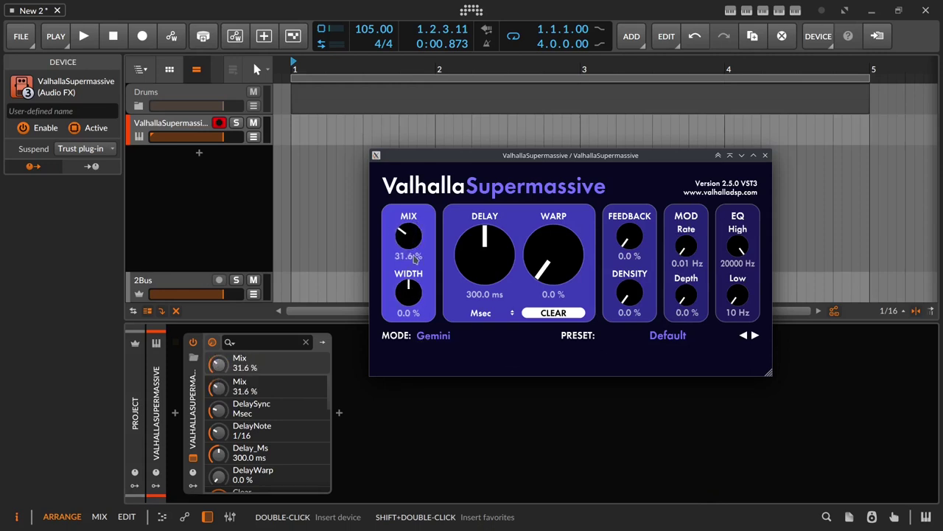
click(482, 315)
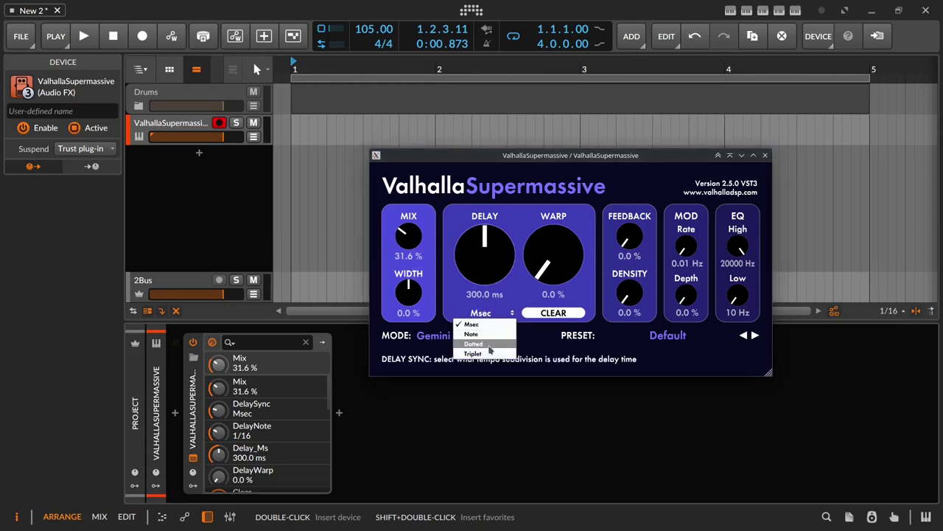
click(488, 345)
Search for "delay" and insert a Delay-1 device after ValhallaSupermassive.
double_click(417, 426)
text(delay)
key(Down)
key(Down)
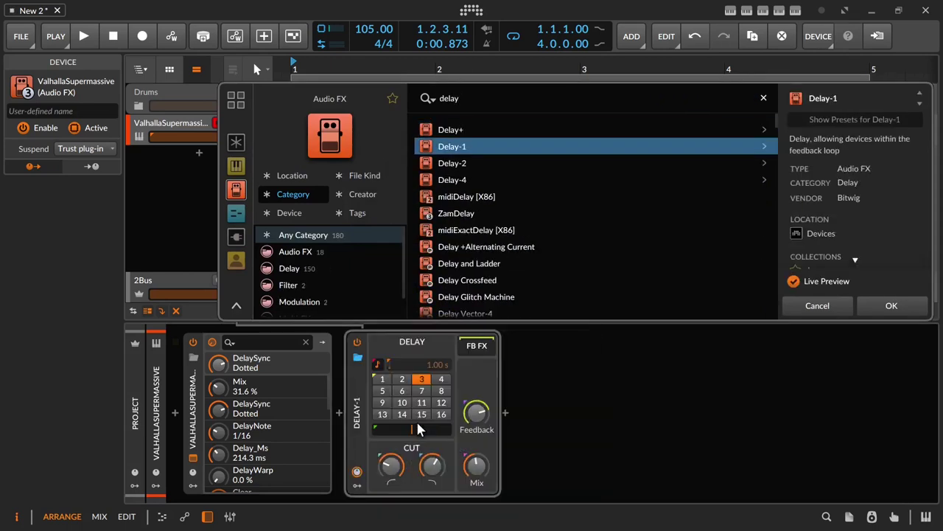
key(Return)
Move the ValhallaSupermassive window clear of the devices and set its delay time to a dotted 1/8.
drag(535, 153, 745, 112)
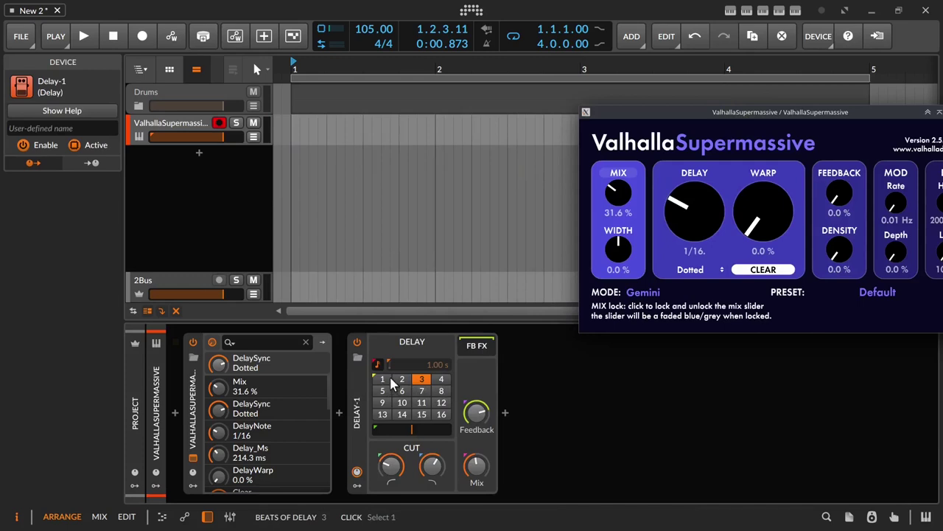
click(702, 270)
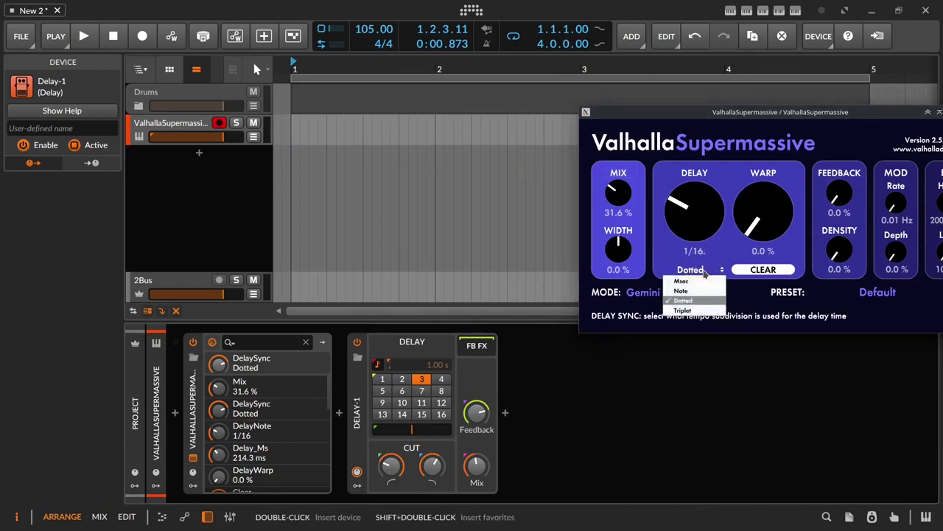
drag(706, 223, 706, 198)
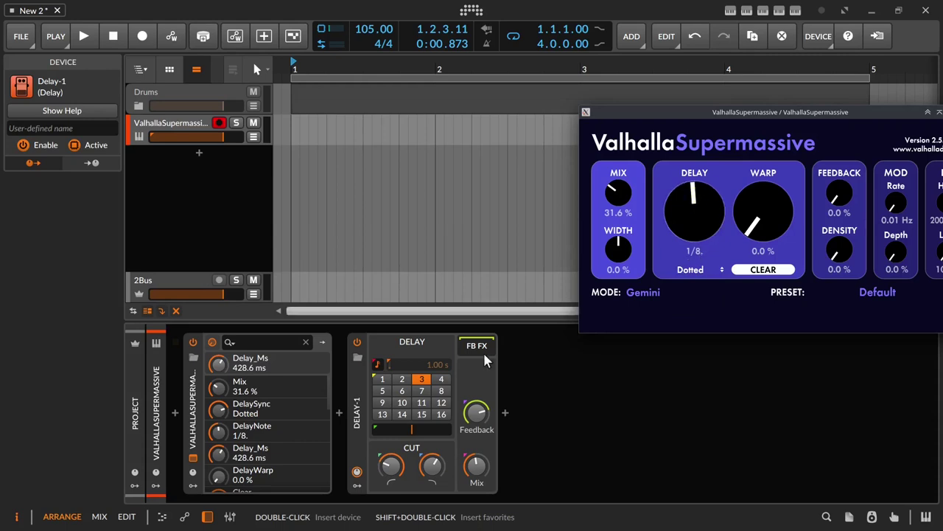
Disable the Delay-1 device and raise ValhallaSupermassive's feedback to about 55.2 %.
click(357, 342)
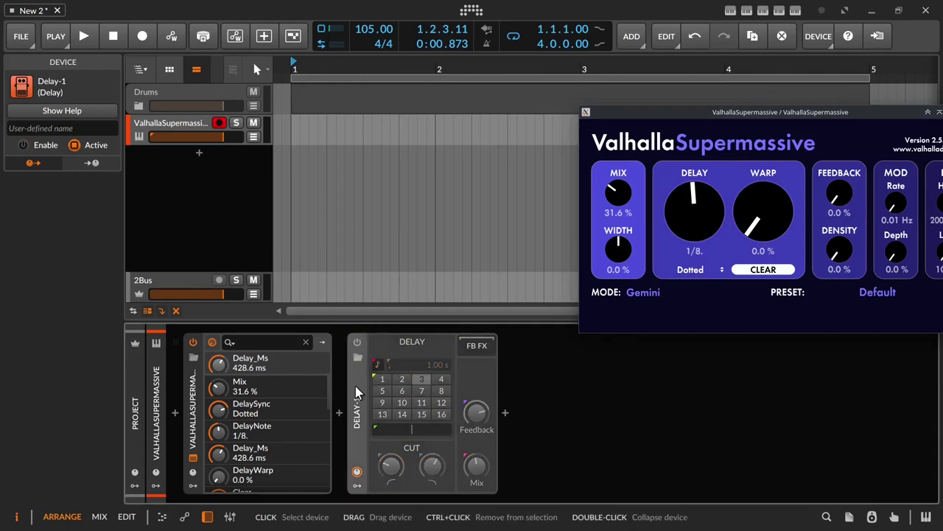
drag(787, 114, 549, 113)
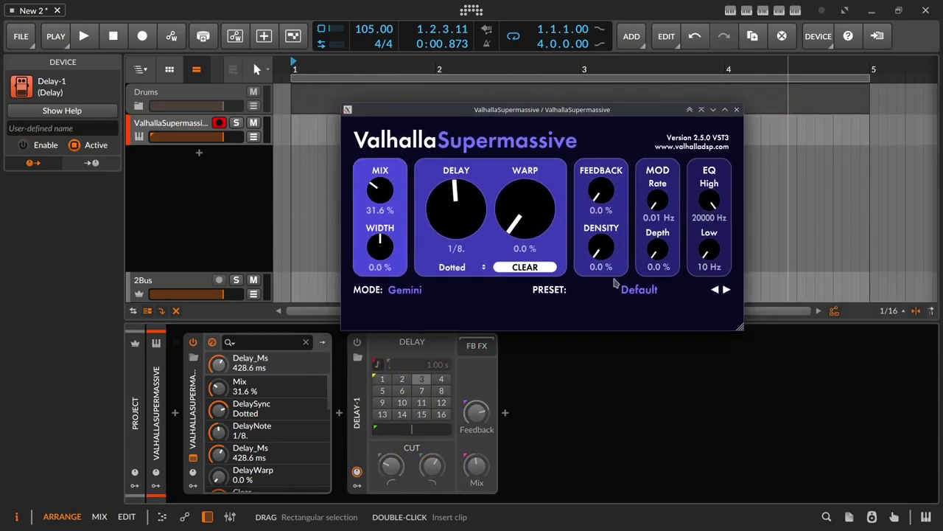
drag(601, 190, 605, 124)
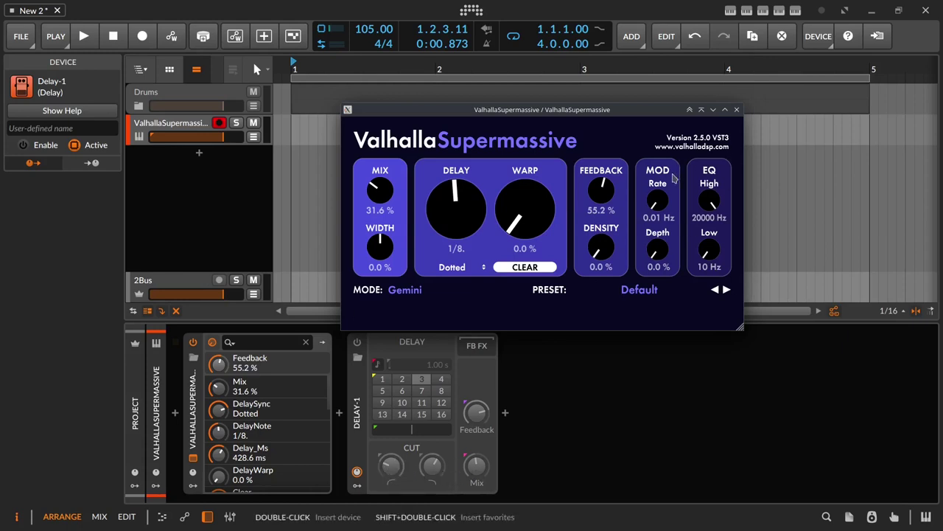
Try ValhallaSupermassive's modulation with a rate of 0.29 Hz, ending with the rate at 0.01 Hz and the depth at 0.0 %.
click(660, 204)
mouse_move(662, 191)
mouse_down()
mouse_move(660, 177)
mouse_move(658, 193)
mouse_up()
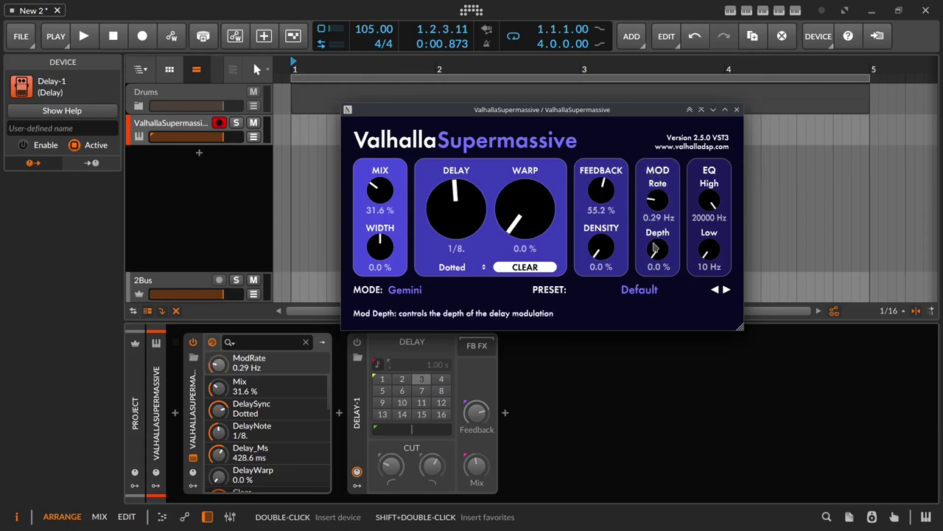
mouse_move(658, 251)
mouse_down()
mouse_move(658, 228)
mouse_move(658, 272)
mouse_move(664, 261)
mouse_up()
drag(658, 193, 664, 239)
Move the ValhallaSupermassive window up and away from the device chain.
drag(529, 114, 654, 87)
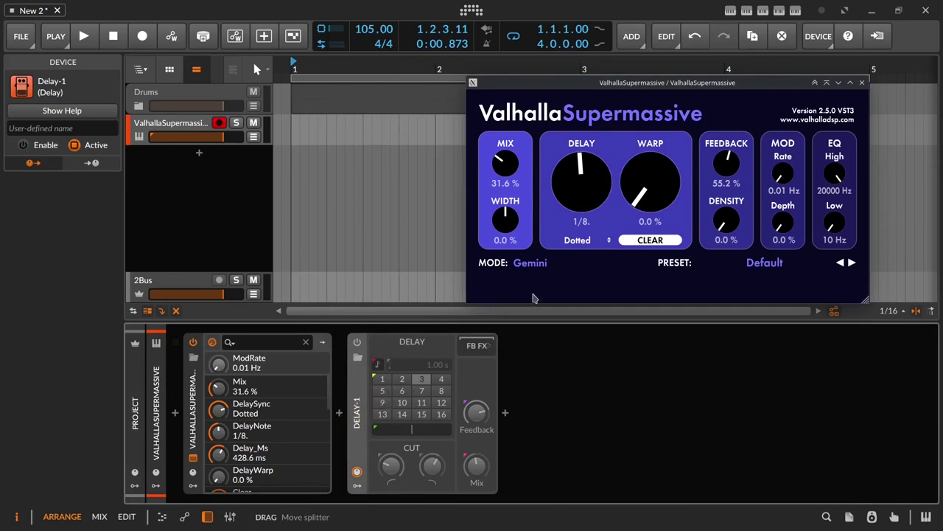
click(485, 346)
click(484, 348)
click(379, 84)
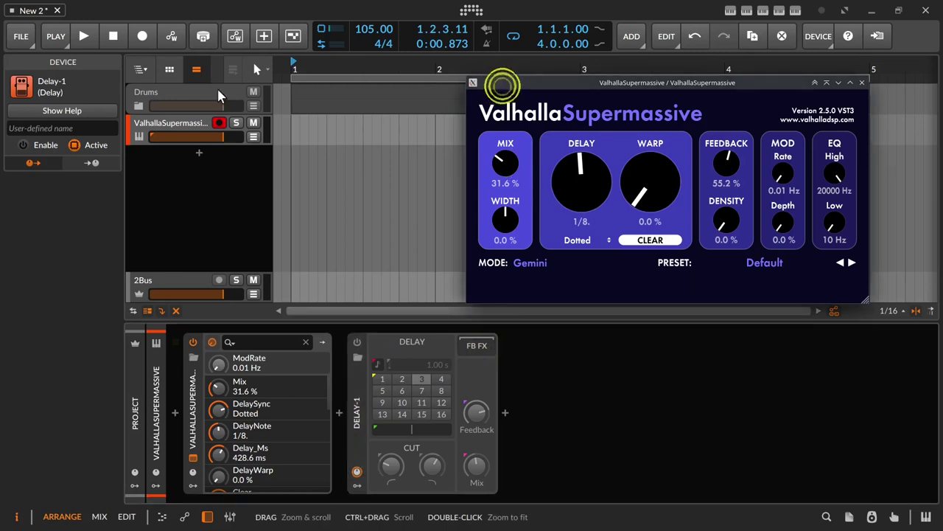
Add an FX track to the project and select it.
click(190, 122)
right_click(189, 125)
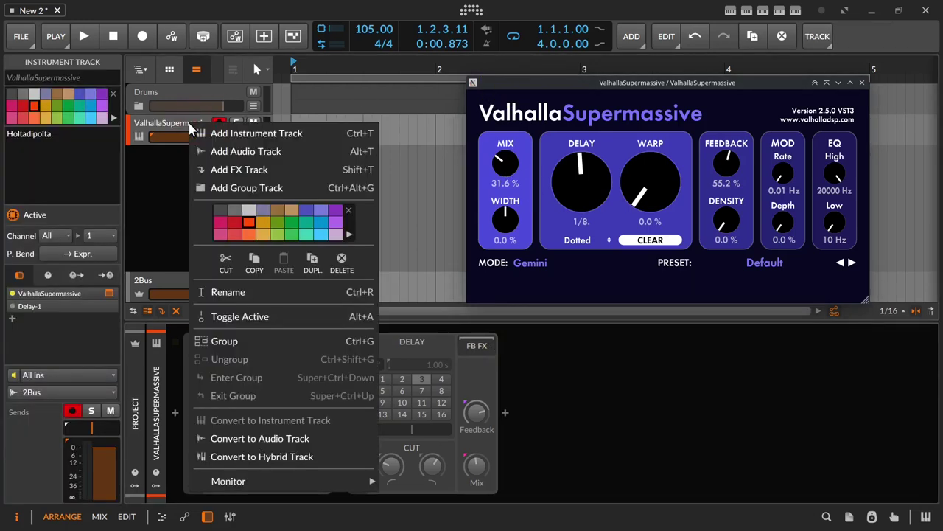
click(214, 169)
click(162, 249)
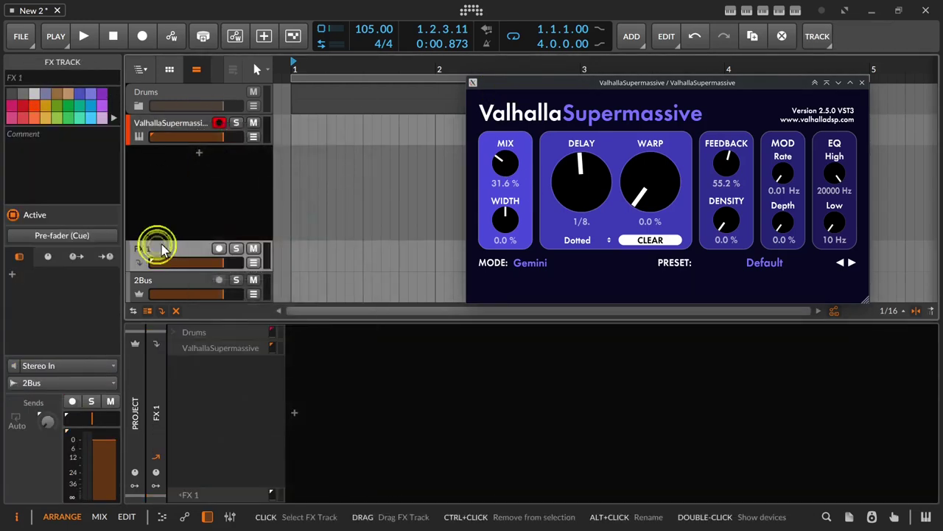
Move ValhallaSupermassive from the instrument track onto the new FX track and set its mix to 100.0 %.
click(190, 123)
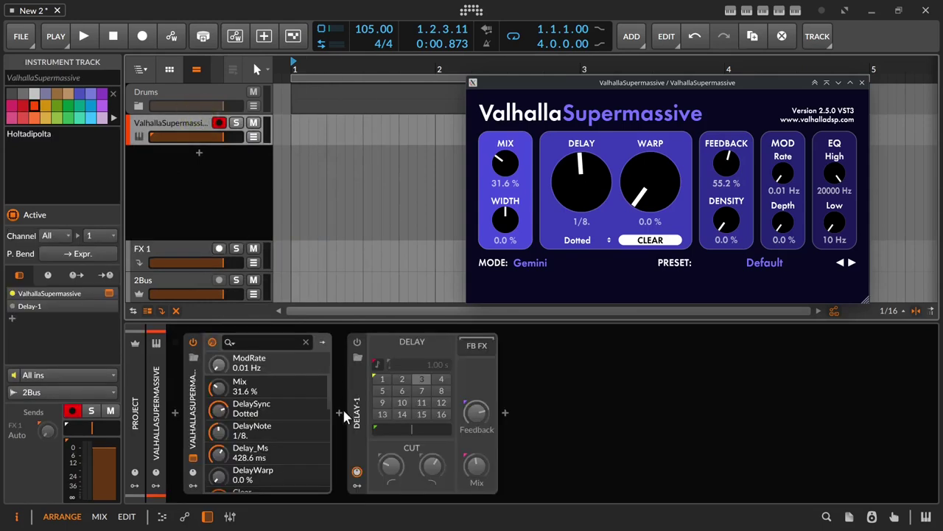
drag(193, 410, 177, 256)
click(169, 246)
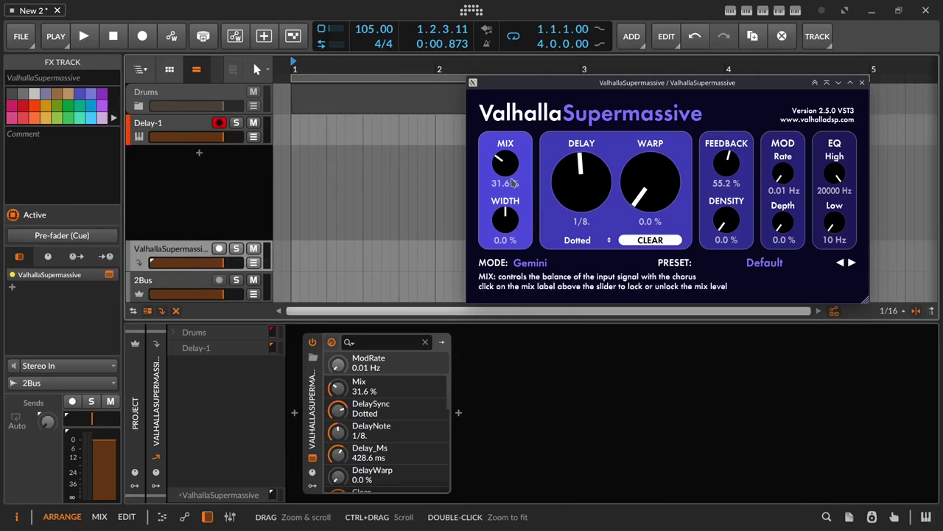
drag(515, 168, 506, 5)
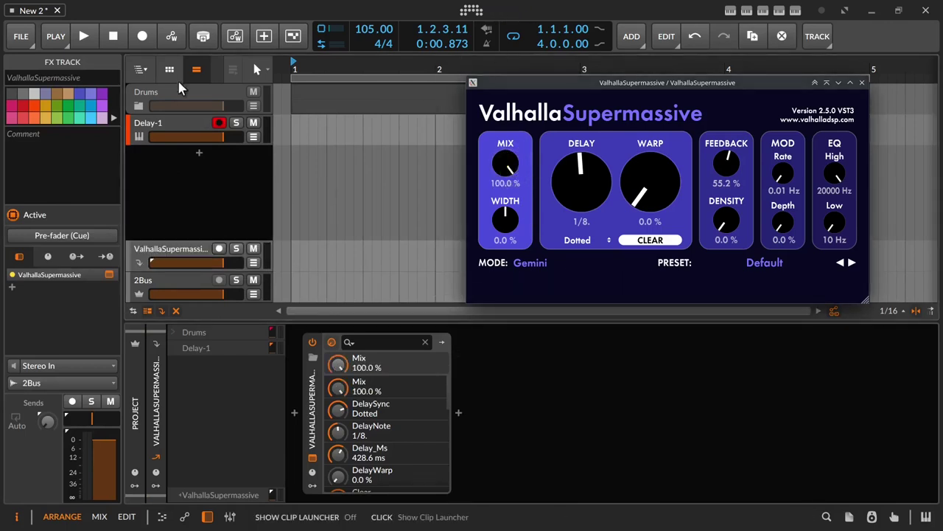
Delete the Delay-1 device from the instrument track.
click(163, 124)
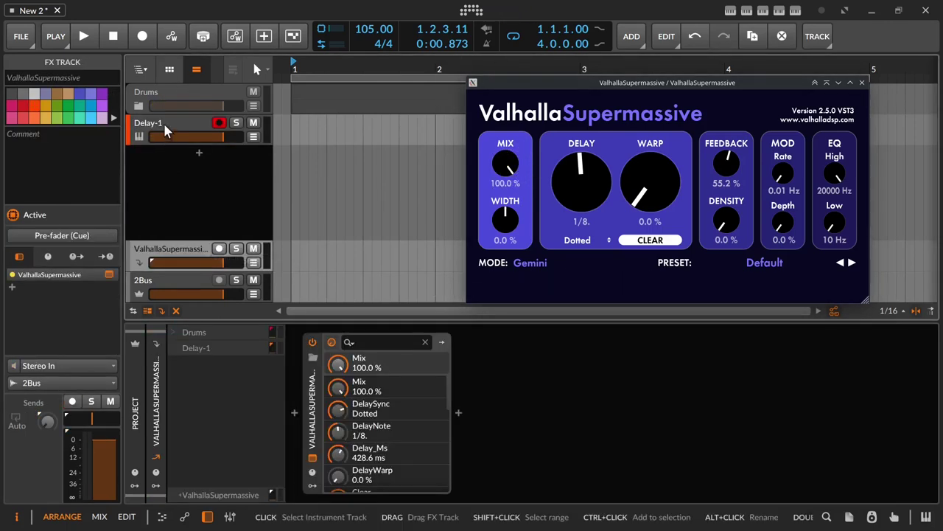
click(163, 123)
click(194, 422)
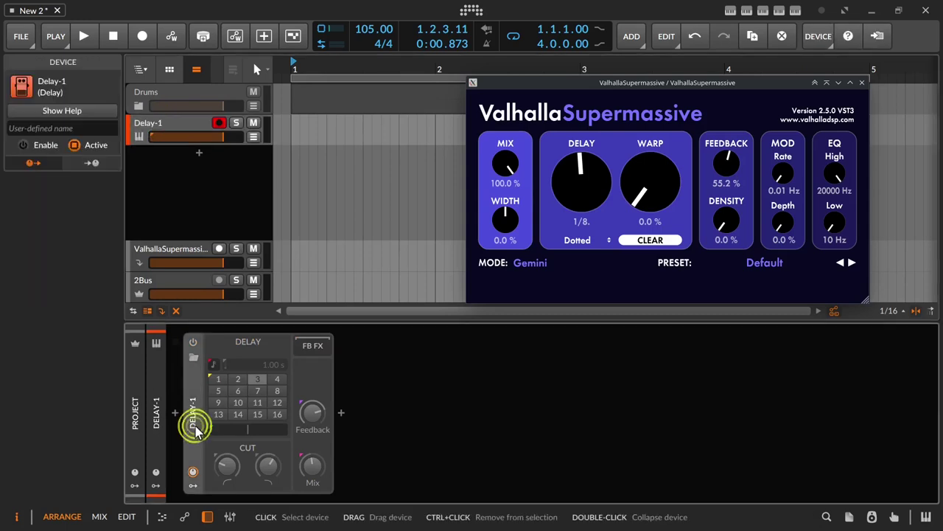
key(Delete)
Turn the Inst 2 track's send to the ValhallaSupermassive FX track fully up and show the FX track's devices.
click(175, 129)
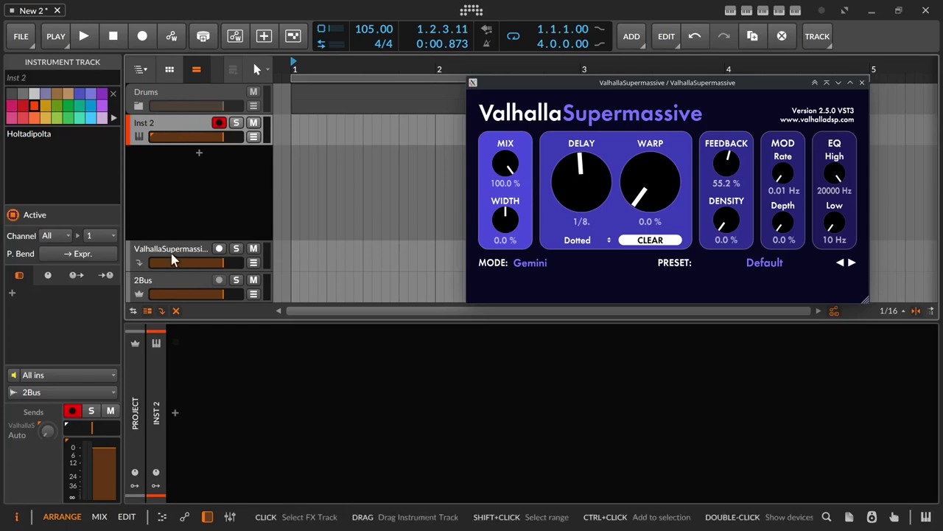
click(179, 124)
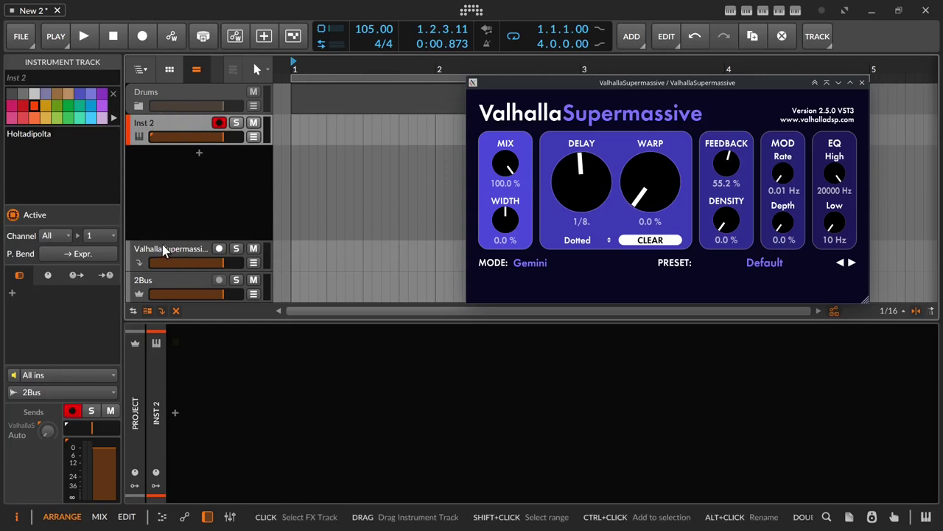
click(47, 431)
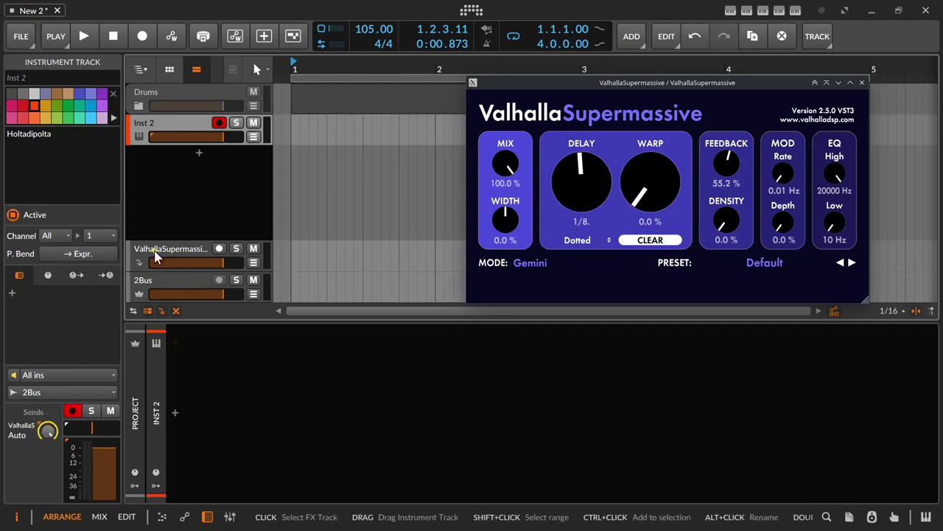
click(156, 255)
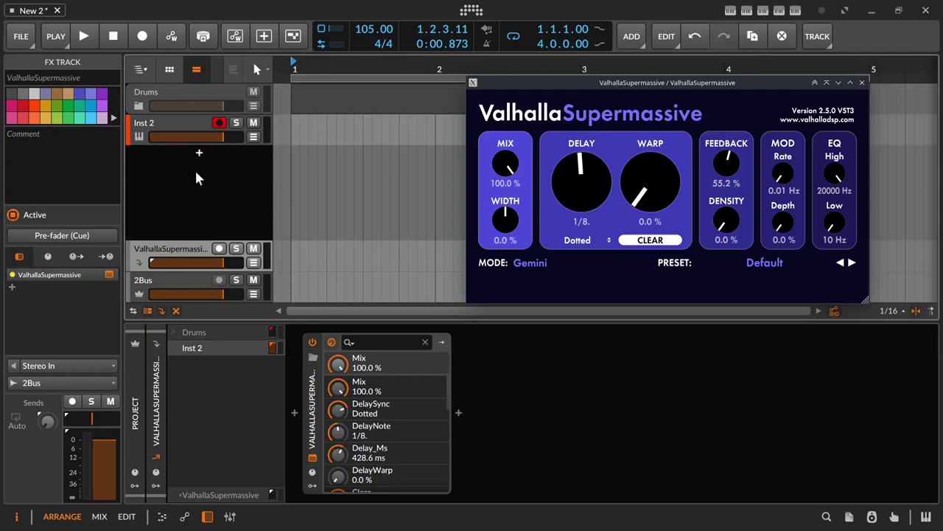
Search for "surge", insert Surge XT on the Inst 2 track and close its plug-in window.
click(195, 111)
click(195, 126)
double_click(220, 358)
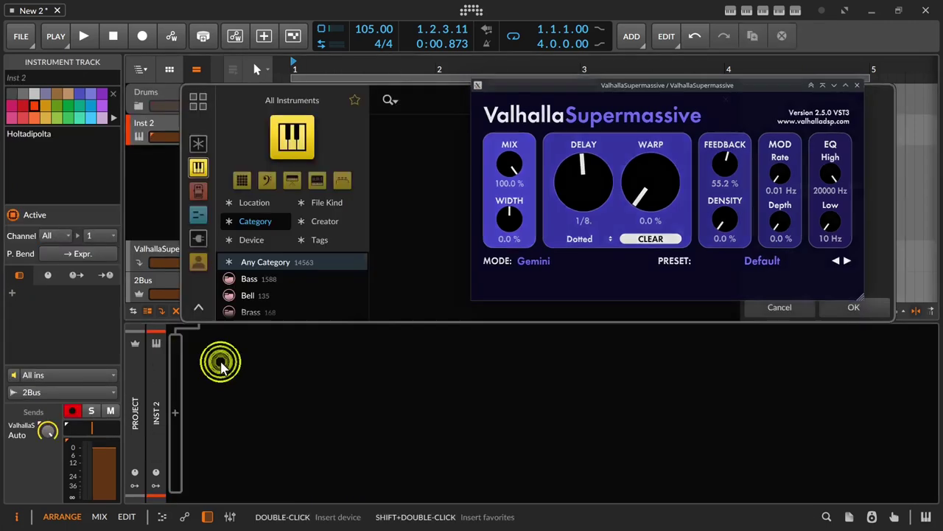
text(surge)
key(Return)
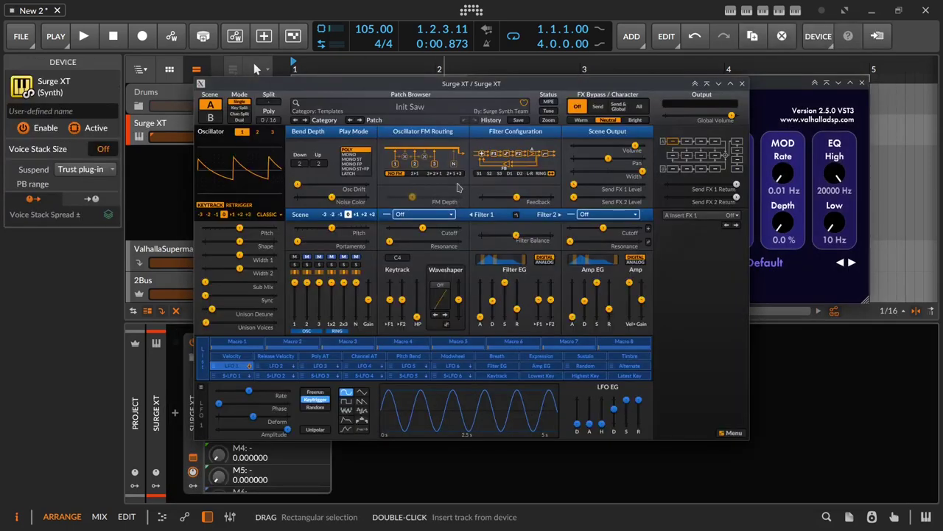
click(742, 83)
Move the ValhallaSupermassive window off the arranger, create a one-bar clip at bar 1 of the Surge XT track and open it for note editing.
drag(742, 84, 775, 269)
double_click(315, 125)
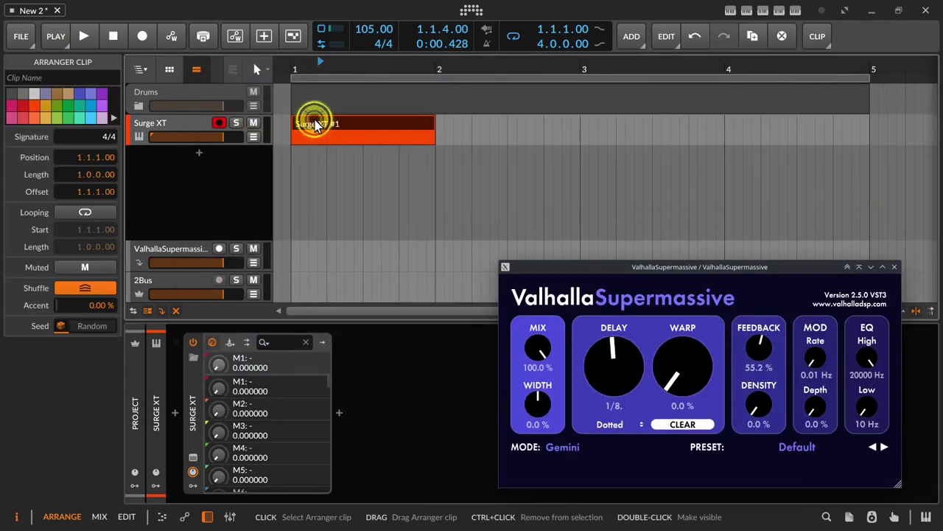
click(358, 125)
double_click(354, 122)
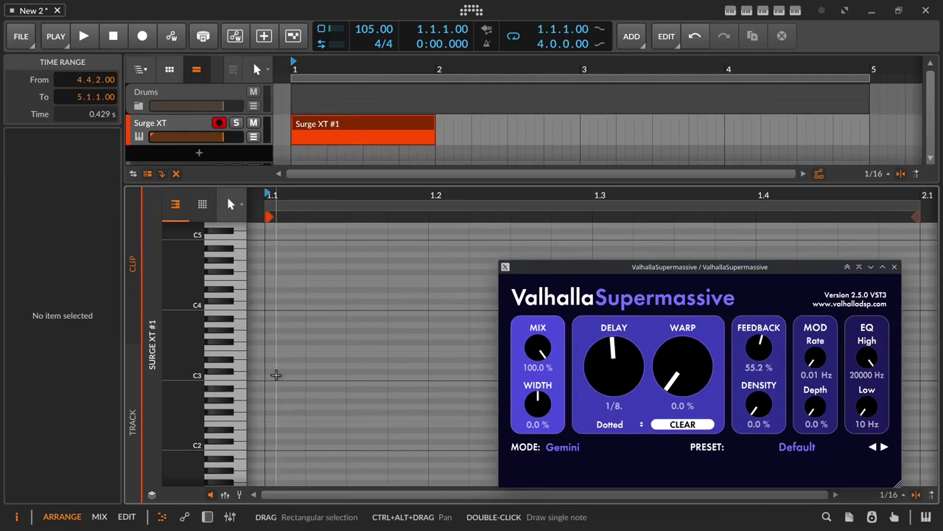
Draw a 1/16 note at the start of the clip and transpose it down to B1.
double_click(274, 374)
key(Down)
key(Down)
key(Down)
key(Down)
key(Down)
key(Down)
key(Down)
key(Down)
key(Down)
key(Down)
key(Down)
key(Down)
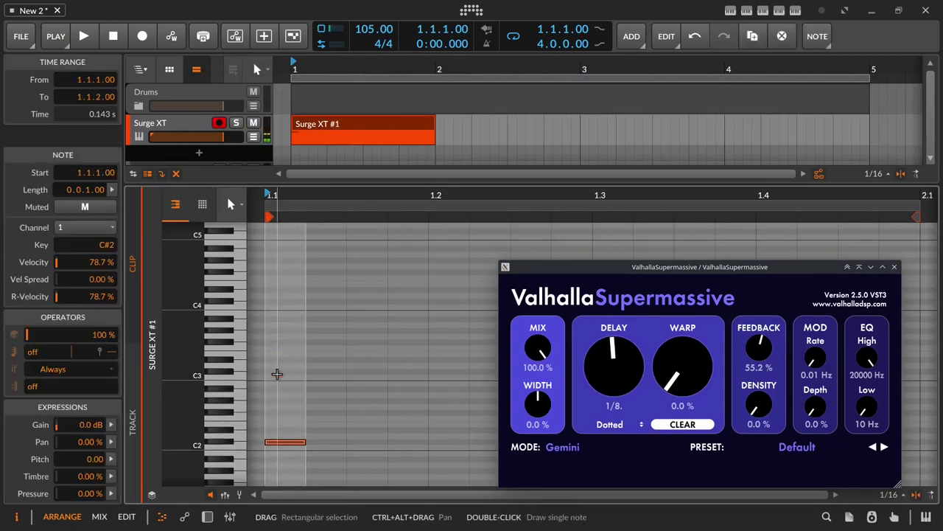
key(Down)
key(Down)
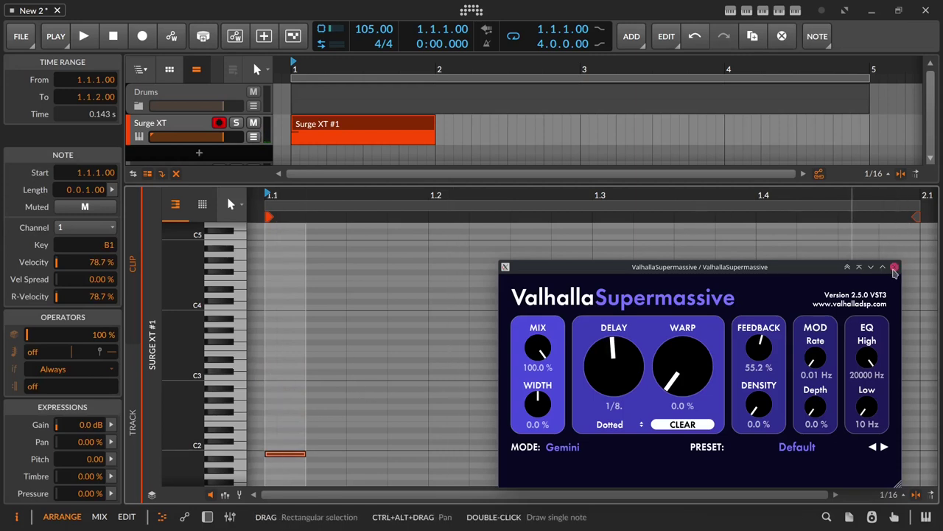
Close the ValhallaSupermassive window and duplicate the first beat's B1 note three times to fill the bar.
click(894, 267)
drag(420, 453, 281, 446)
key(ctrl+d)
key(ctrl+d)
key(ctrl+d)
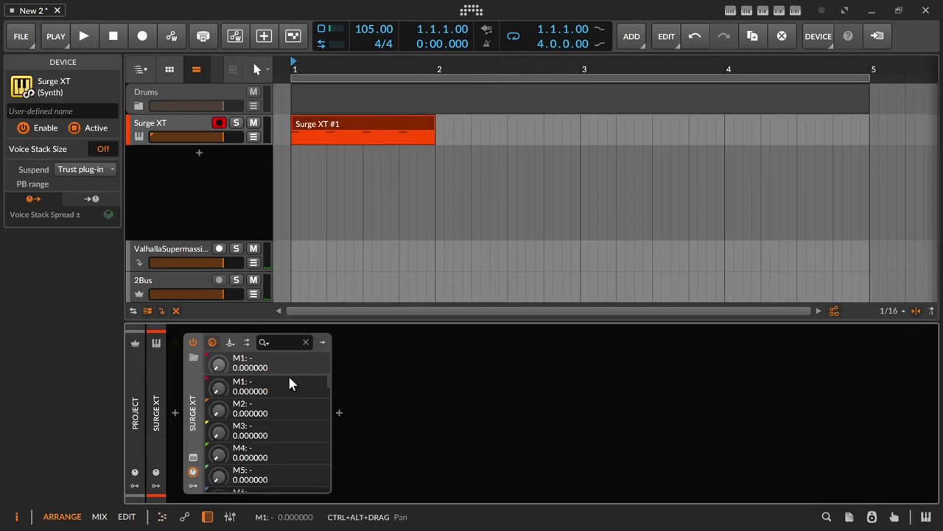
Open the FX track's ValhallaSupermassive window and set its feedback to 0.0 %.
click(175, 248)
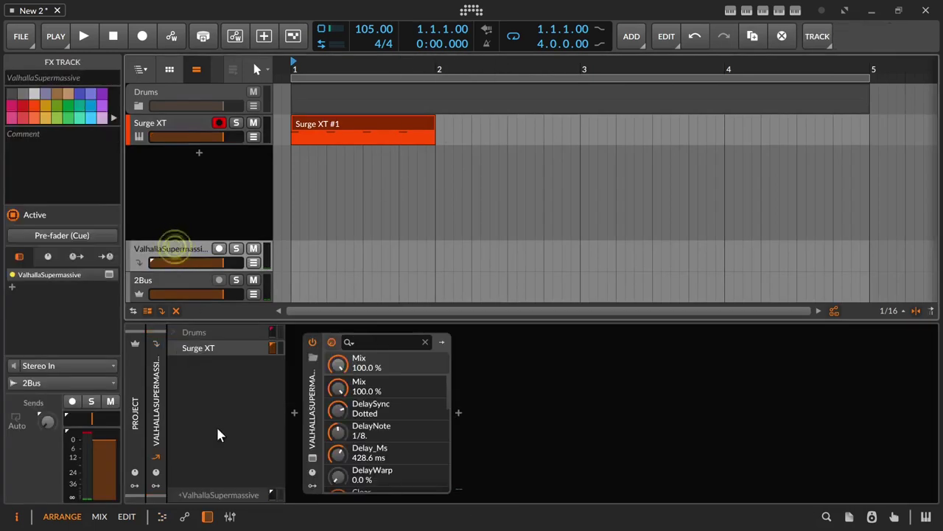
click(313, 458)
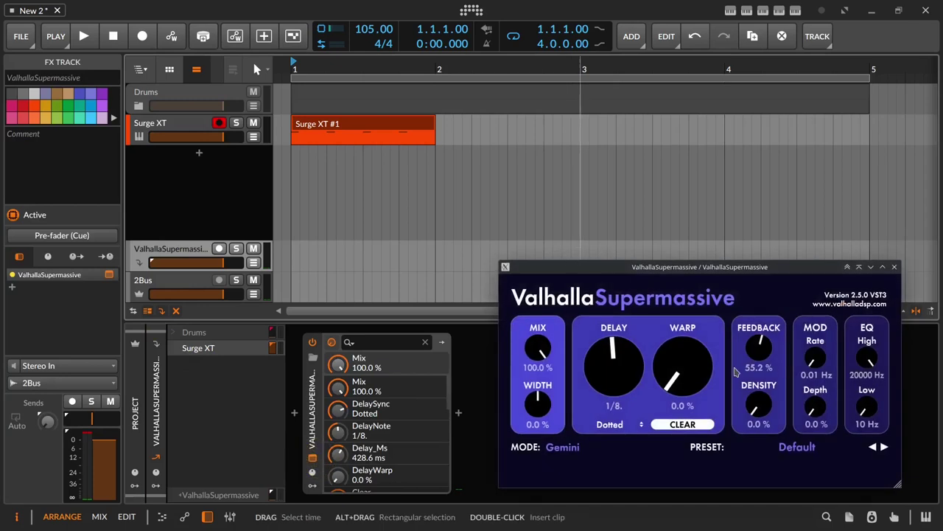
drag(759, 346, 764, 424)
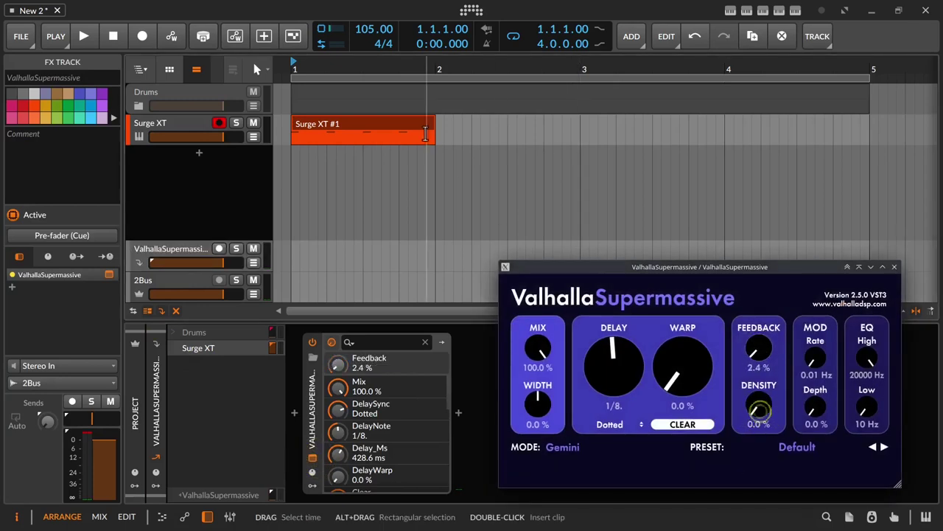
drag(756, 359, 755, 368)
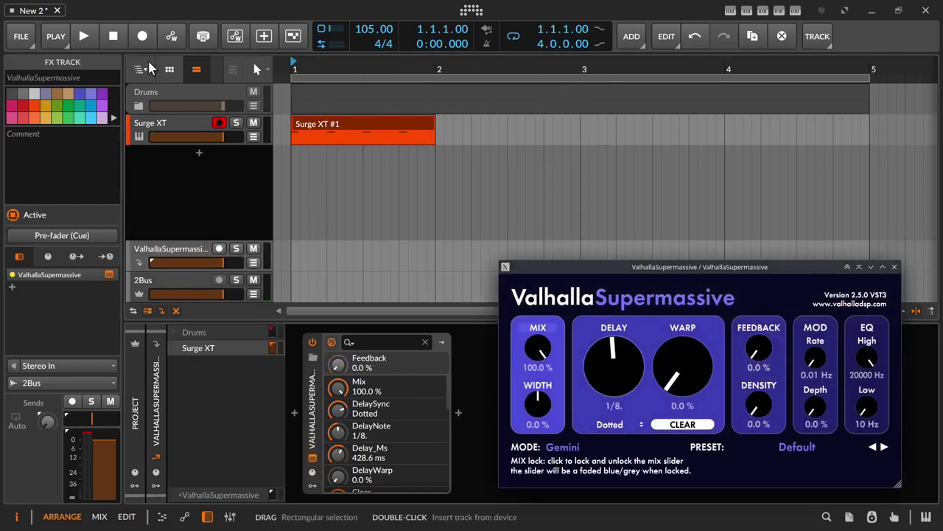
Audition the Surge XT clip, set the arranger loop to the clip's one-bar length and play it.
click(85, 37)
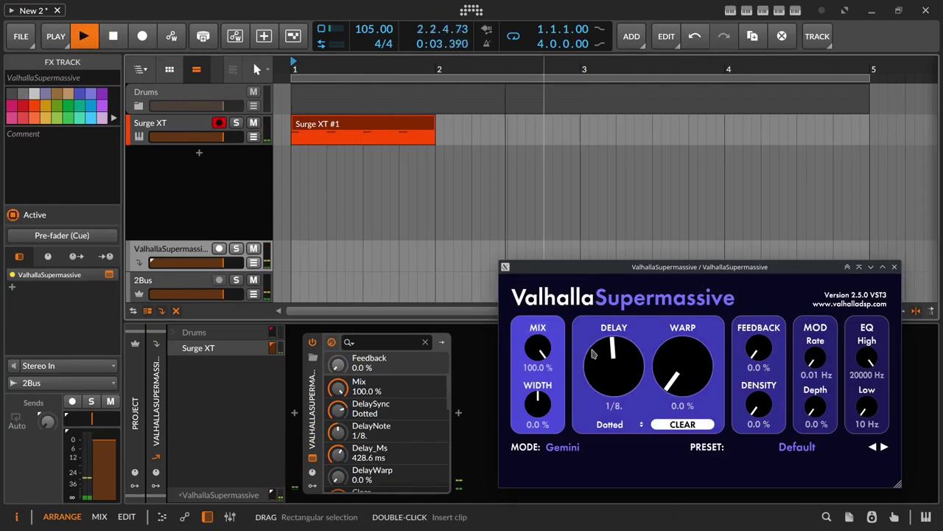
key(space)
click(402, 130)
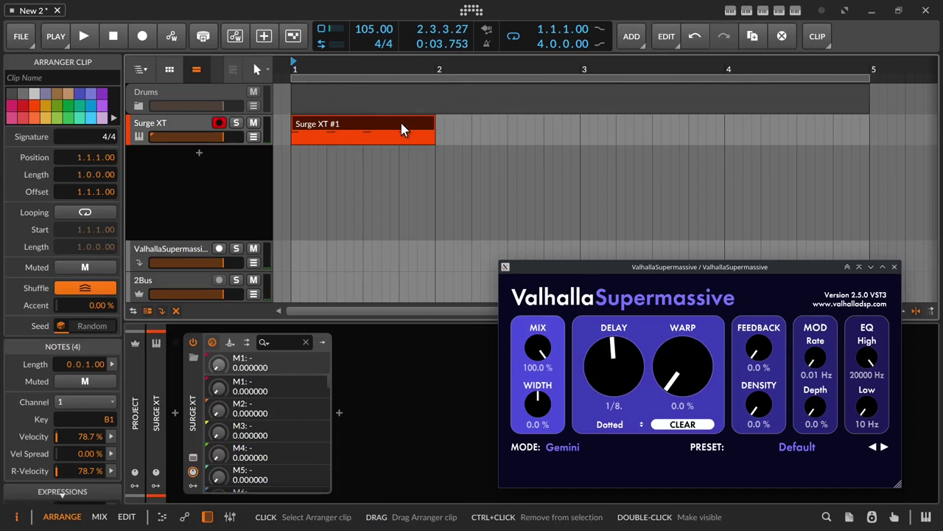
key(ctrl+l)
key(space)
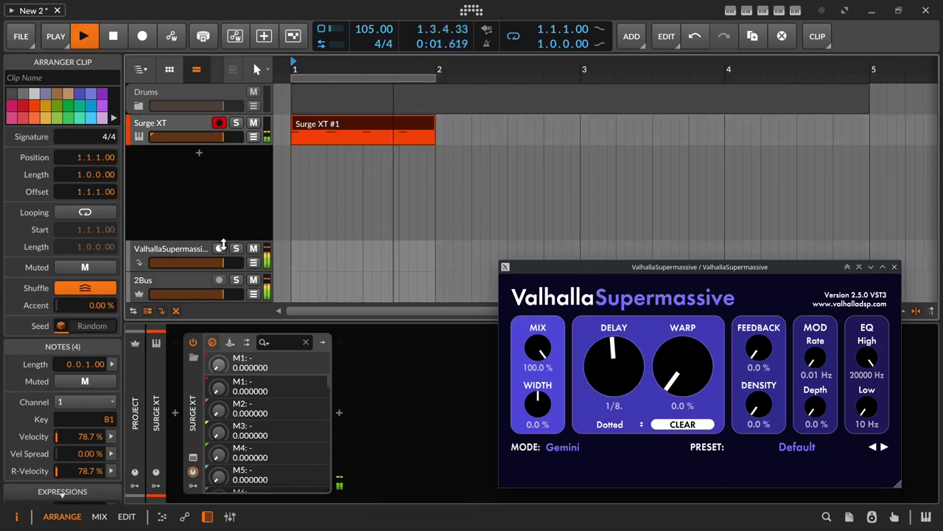
Lower the FX track's volume and set ValhallaSupermassive's EQ to 680 Hz high and 380 Hz low.
drag(222, 246, 222, 274)
drag(876, 351, 876, 386)
drag(881, 440, 868, 410)
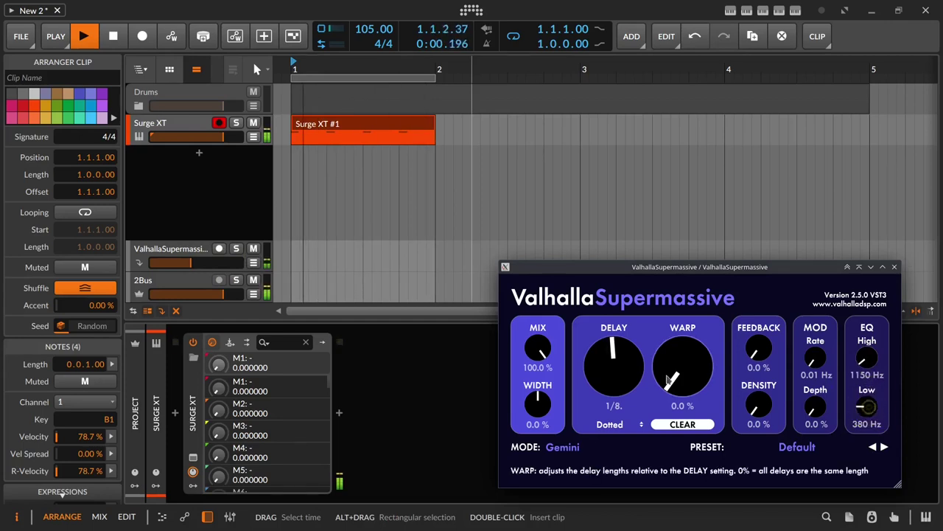
drag(870, 358, 875, 366)
mouse_move(764, 360)
mouse_down()
mouse_move(754, 317)
mouse_move(757, 358)
mouse_up()
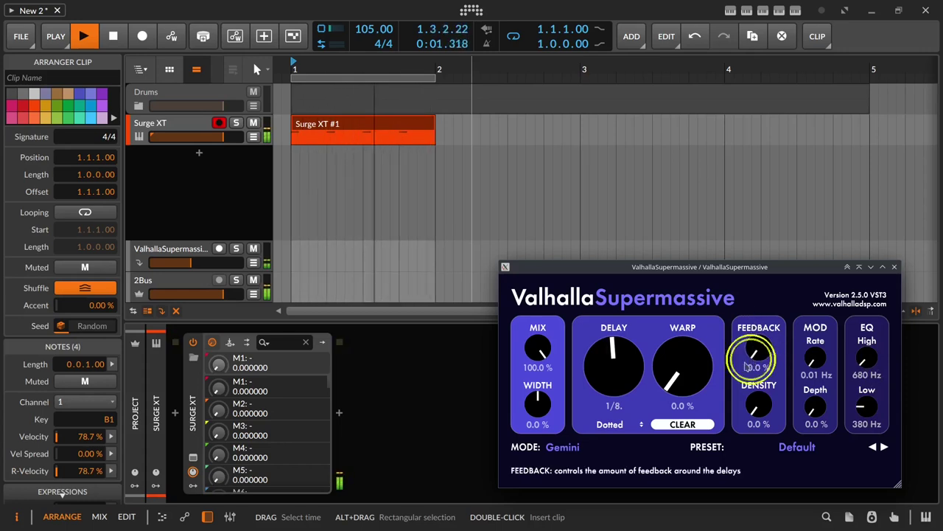
Stop playback and select the Surge XT track.
click(115, 36)
click(115, 36)
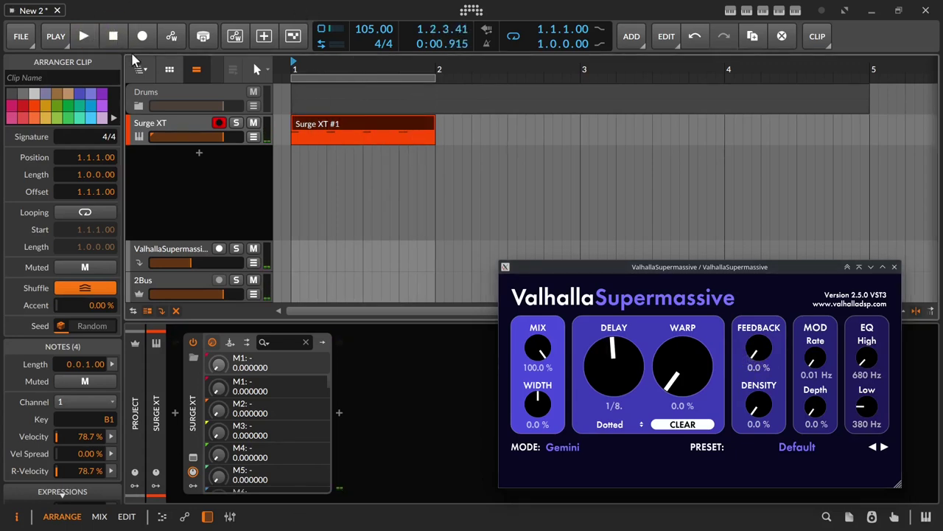
click(168, 125)
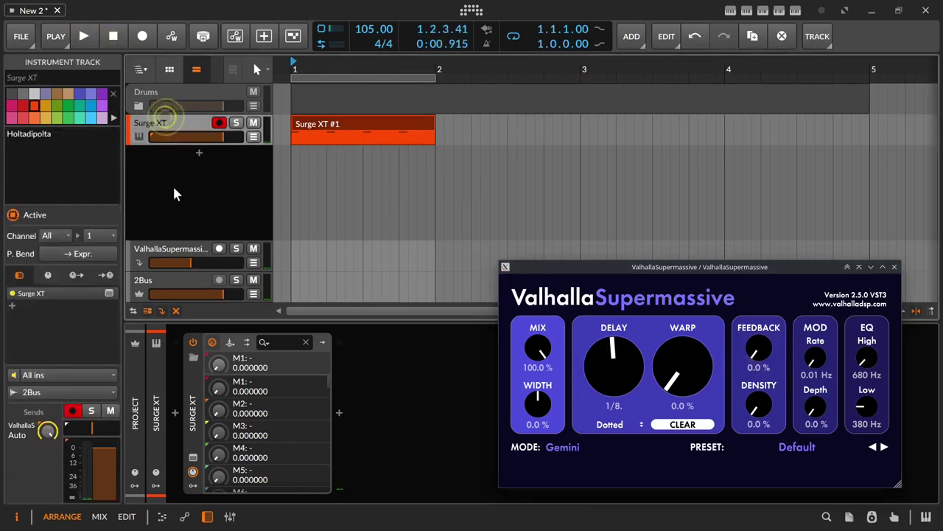
Insert a Pitch Shifter after ValhallaSupermassive on the FX track and move the plug-in window clear of the device chain.
click(181, 248)
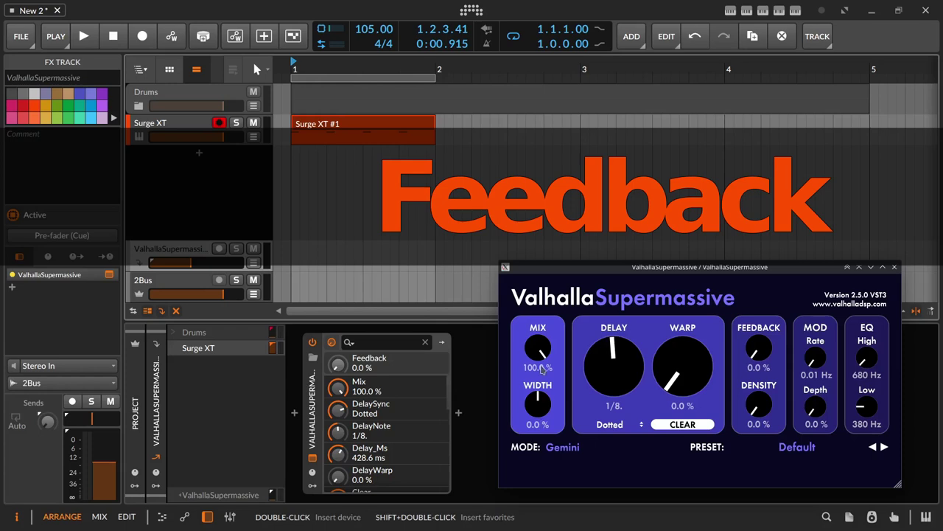
click(171, 249)
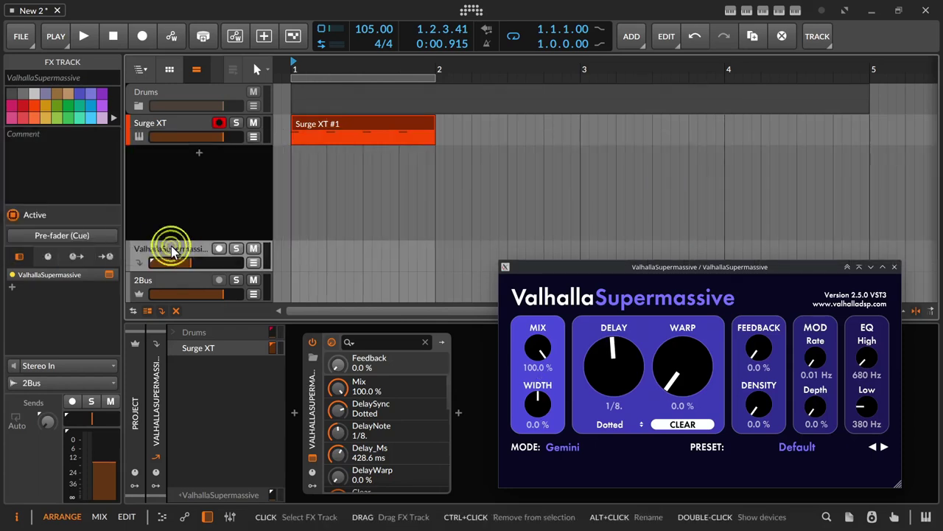
drag(551, 269, 594, 155)
double_click(493, 434)
text(pitch)
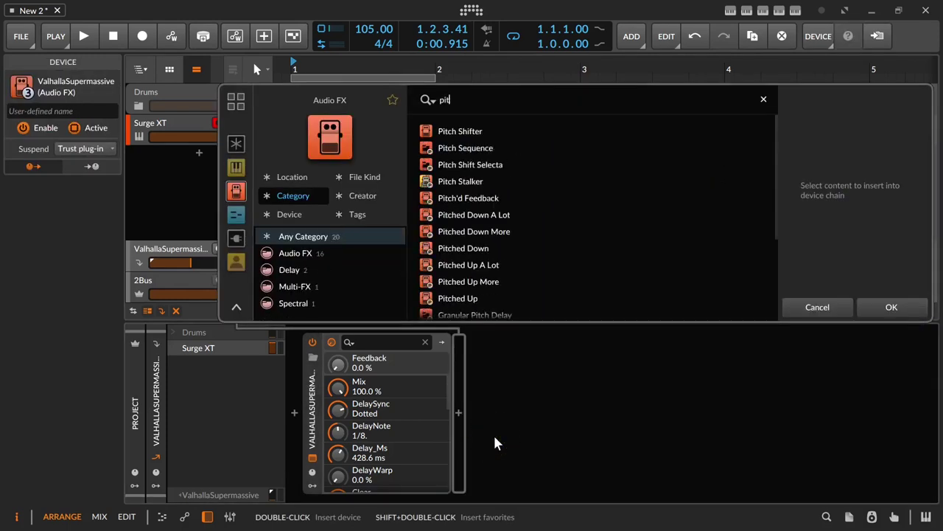
key(Return)
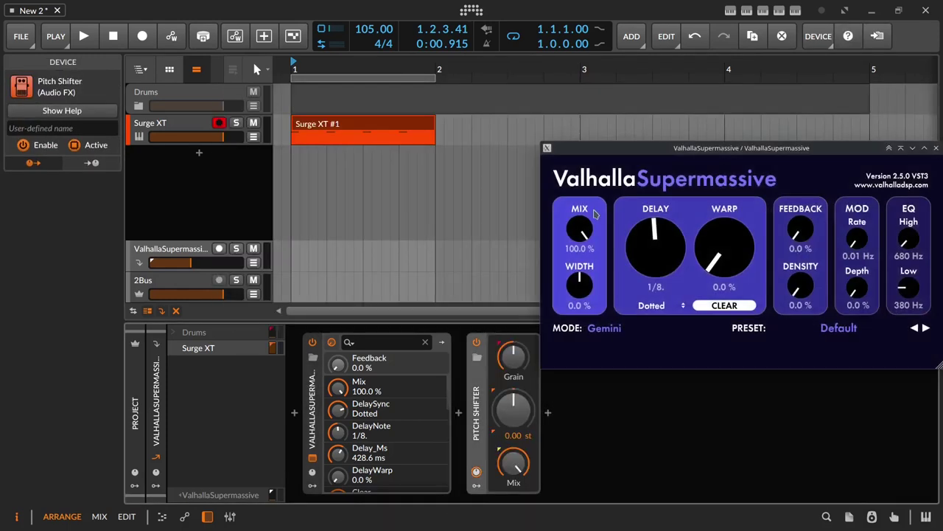
drag(801, 147, 766, 71)
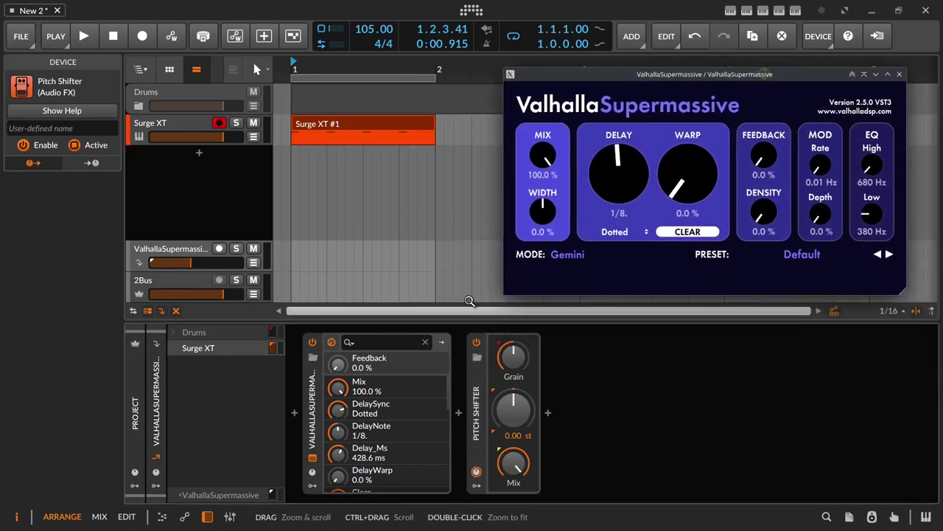
Turn up the ValhallaSupermassive FX track's send to itself to about -8.0 dB.
click(162, 254)
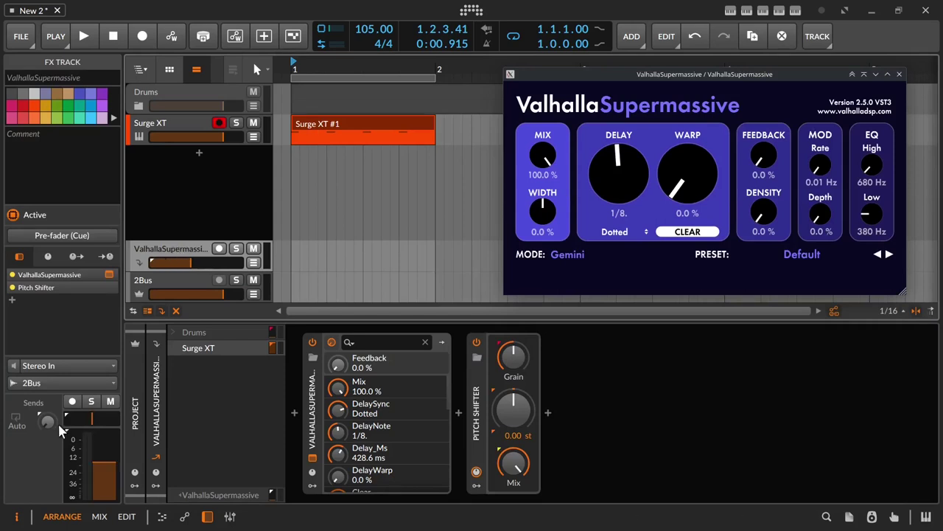
drag(47, 423, 47, 402)
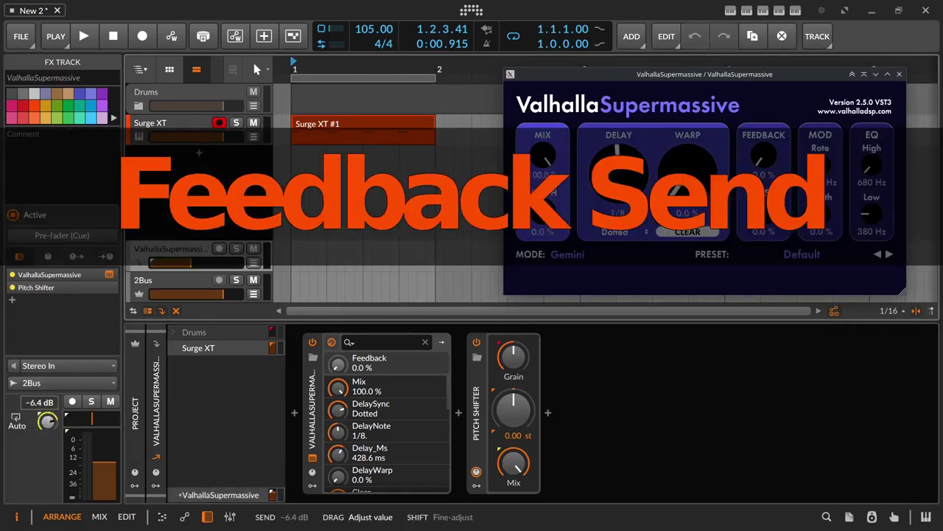
drag(47, 422, 47, 421)
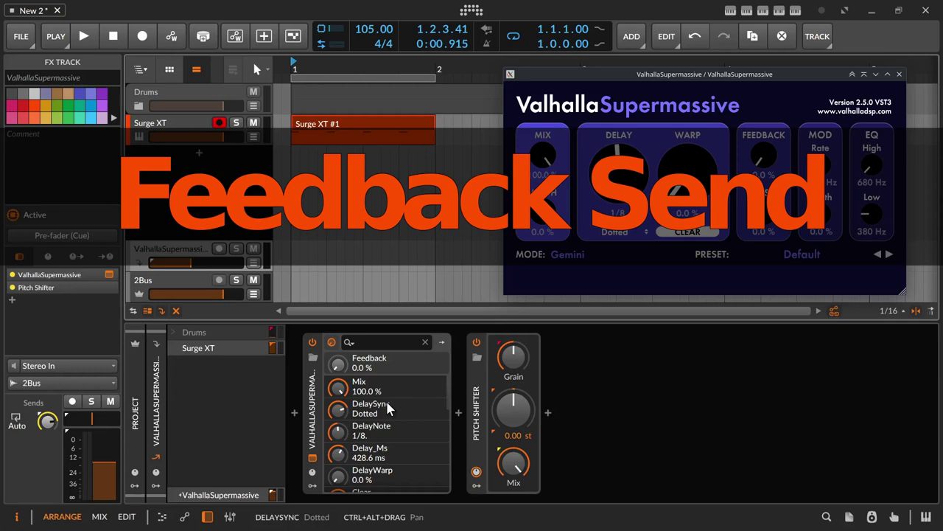
drag(45, 420, 53, 422)
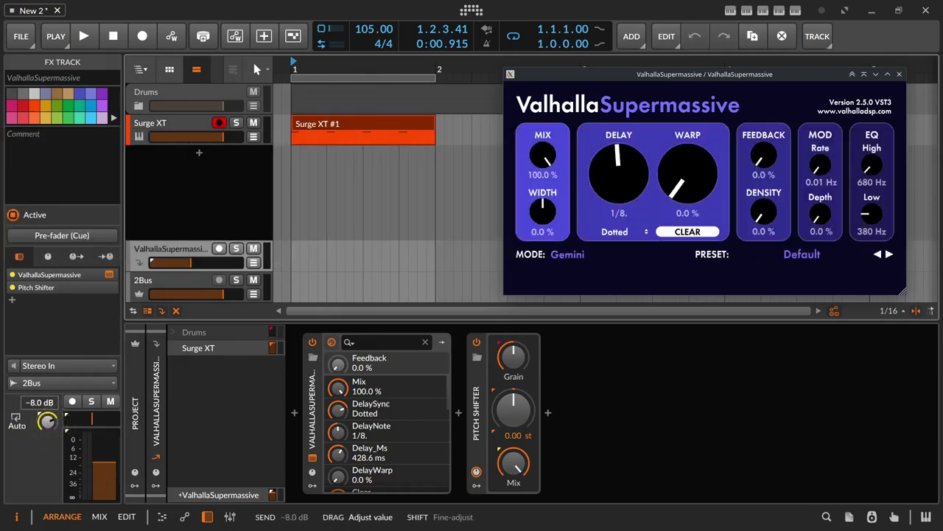
Play the loop while adjusting the feedback send, setting the Pitch Shifter to about 2.47 st and lowering its grain.
click(91, 38)
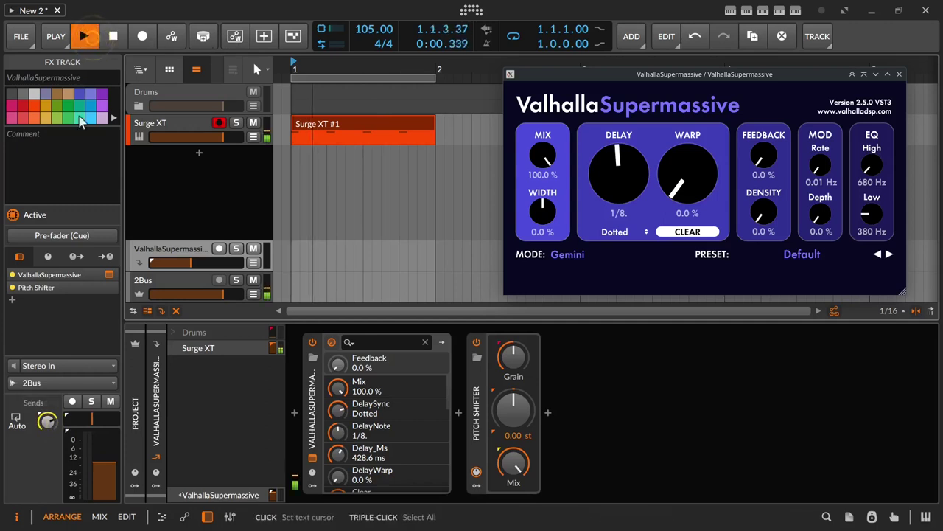
drag(530, 415, 530, 404)
drag(54, 423, 54, 401)
mouse_move(514, 413)
mouse_down()
mouse_move(527, 413)
mouse_move(523, 406)
mouse_up()
drag(519, 358, 509, 343)
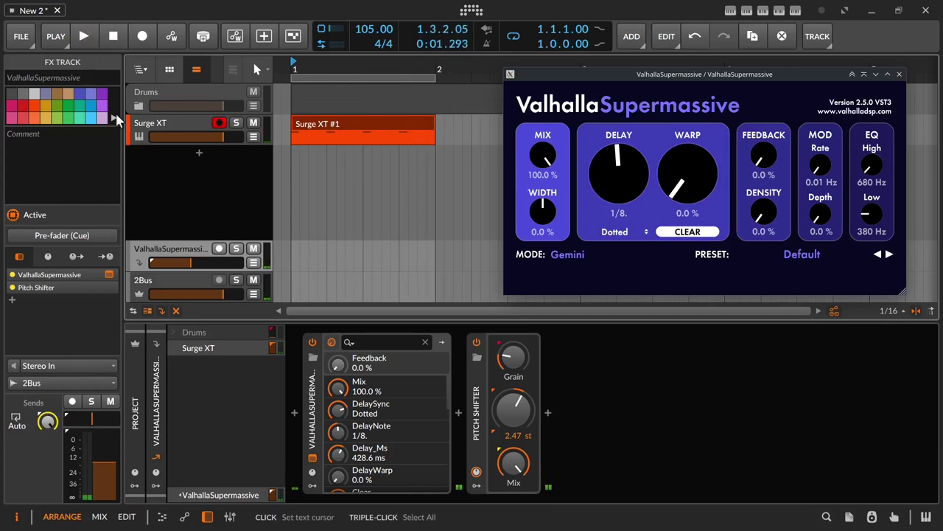
Disable the ValhallaSupermassive track's send to itself and add a second FX track below it.
click(183, 254)
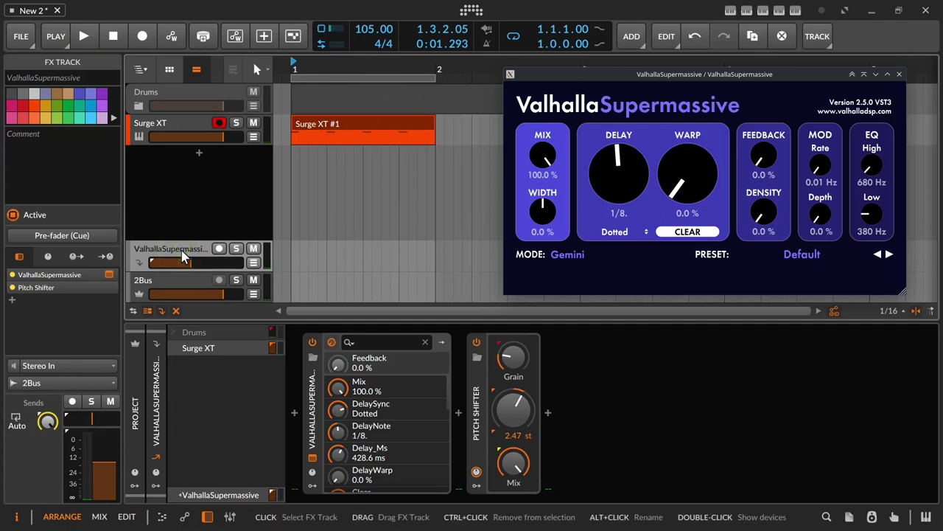
click(183, 253)
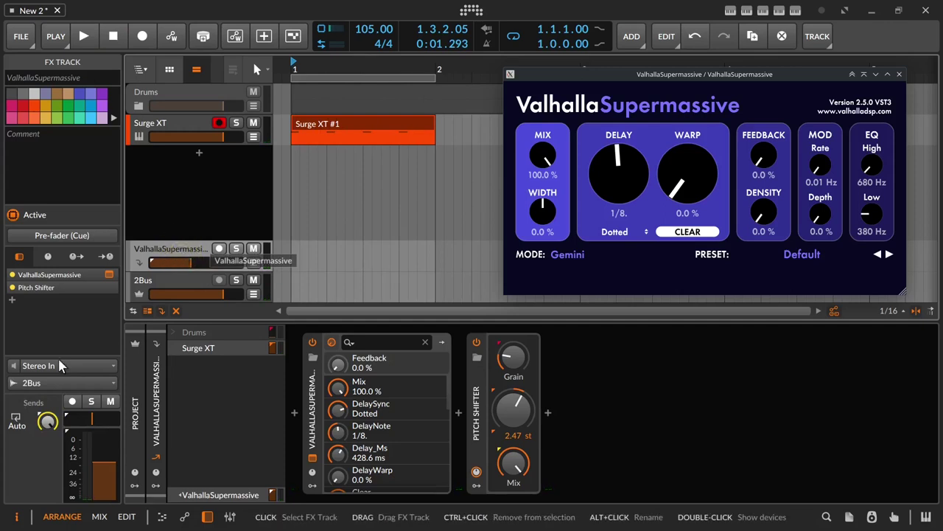
click(314, 417)
click(196, 252)
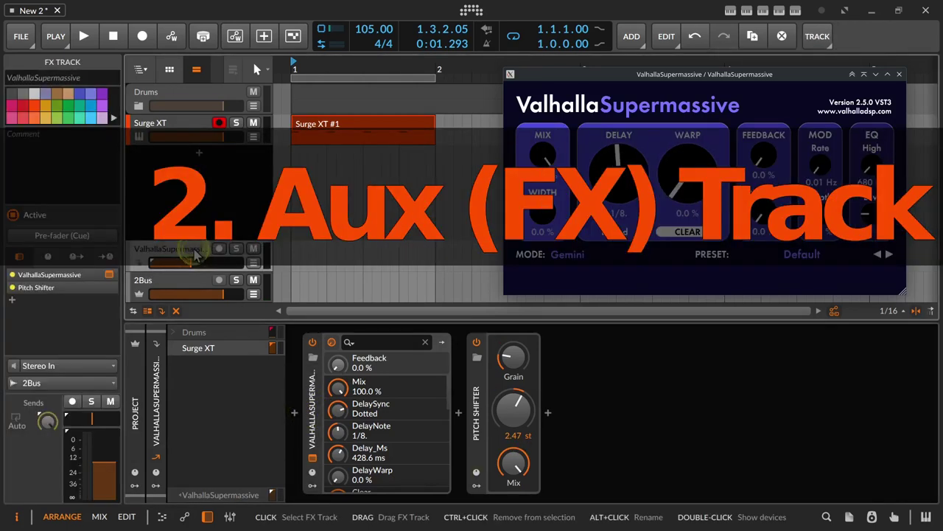
right_click(196, 253)
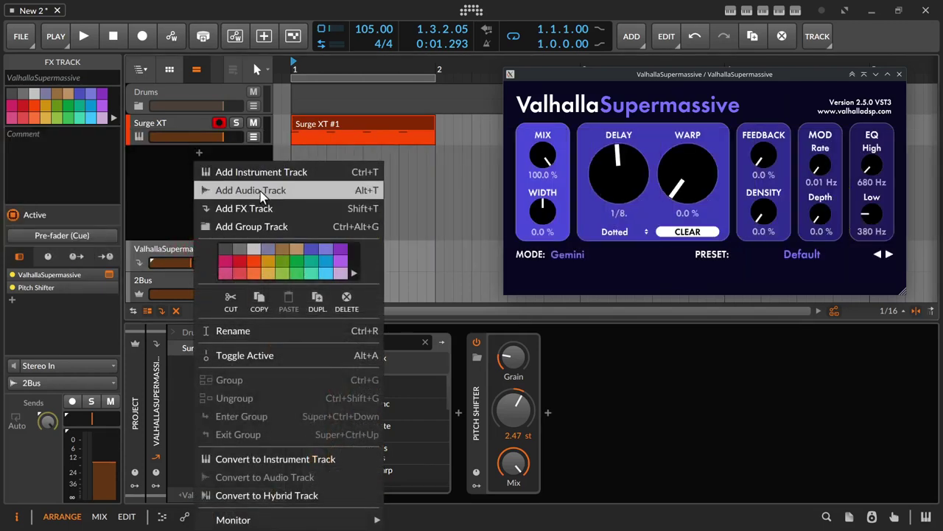
click(281, 210)
click(169, 247)
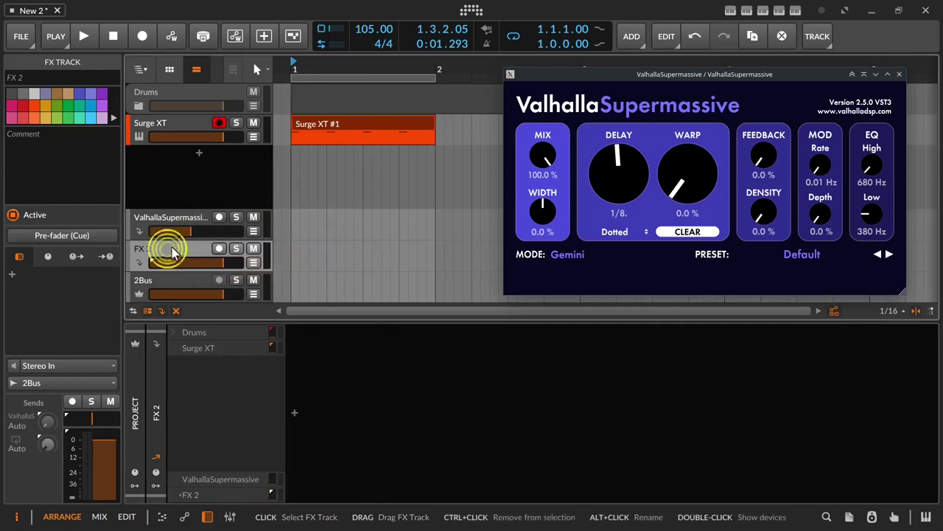
Move the Pitch Shifter from the ValhallaSupermassive track to the new FX track and turn up the send feeding that track.
click(172, 217)
drag(476, 397, 193, 260)
click(172, 217)
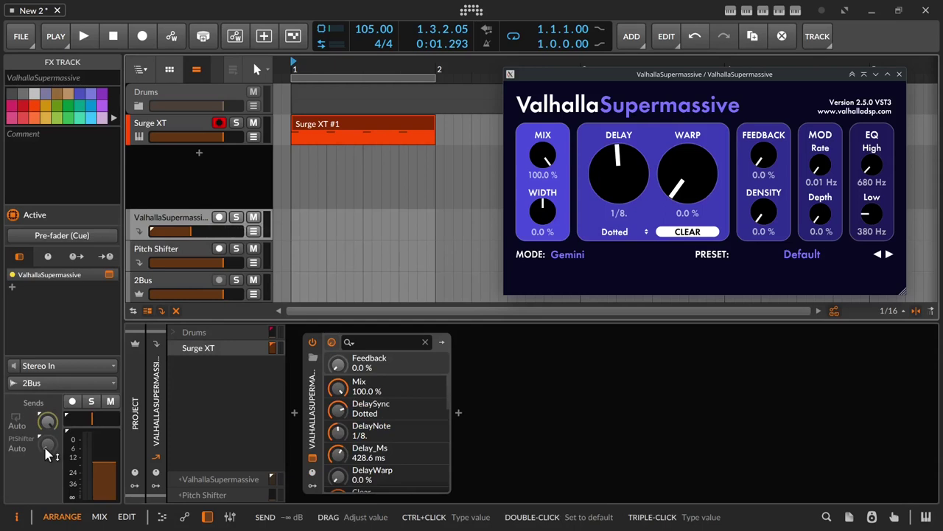
mouse_move(45, 445)
drag(48, 444, 47, 439)
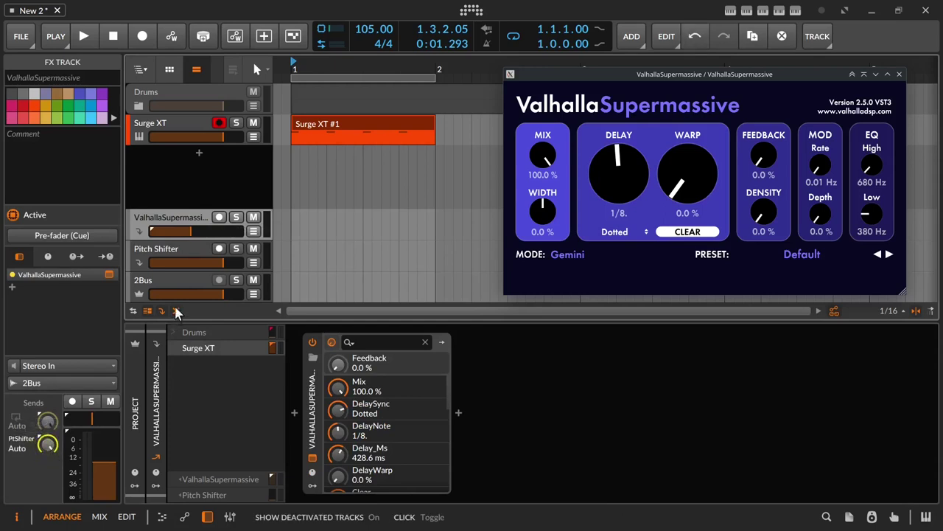
Turn up the Pitch Shifter track's send to ValhallaSupermassive and lower the Pitch Shifter track's volume to about -137 dB.
click(189, 247)
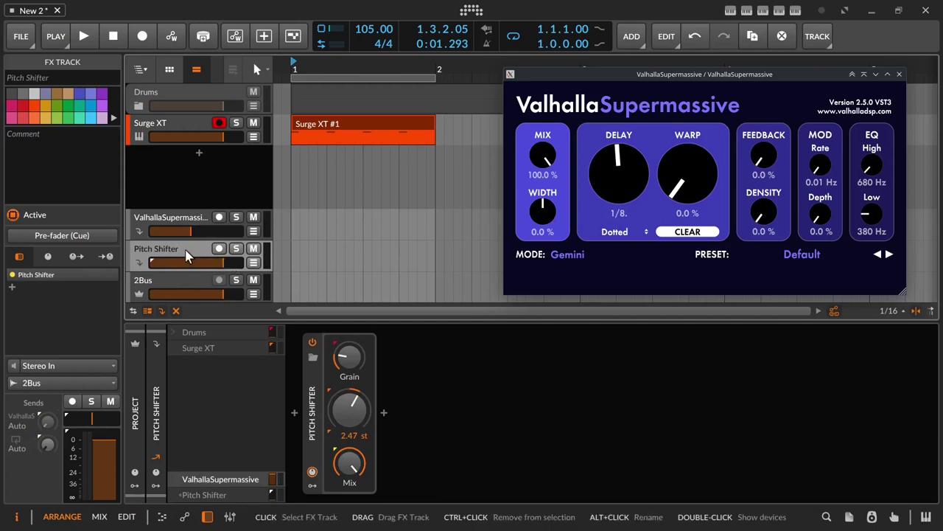
click(173, 221)
click(169, 247)
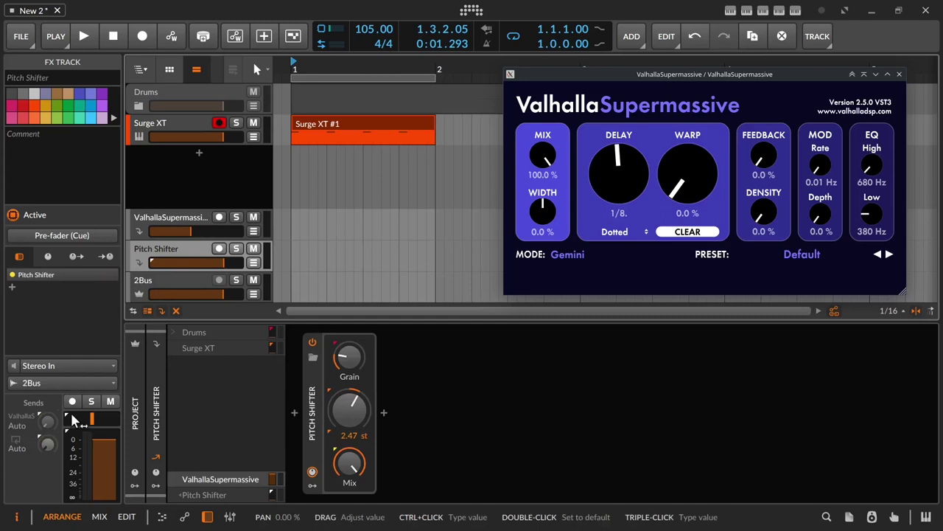
drag(49, 423, 48, 383)
drag(218, 273, 218, 324)
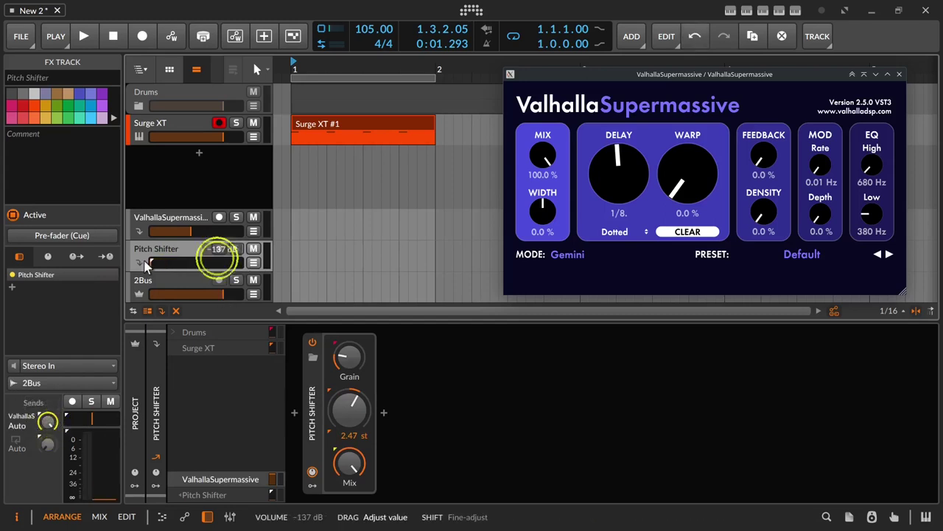
Examine the sends between the two FX tracks and the mode options of the Pitch Shifter track's send to ValhallaSupermassive.
click(171, 218)
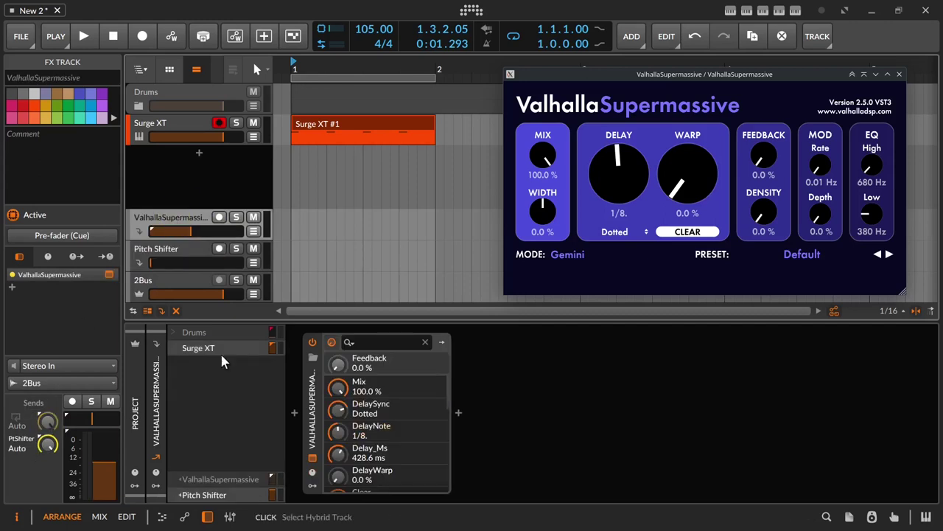
click(171, 257)
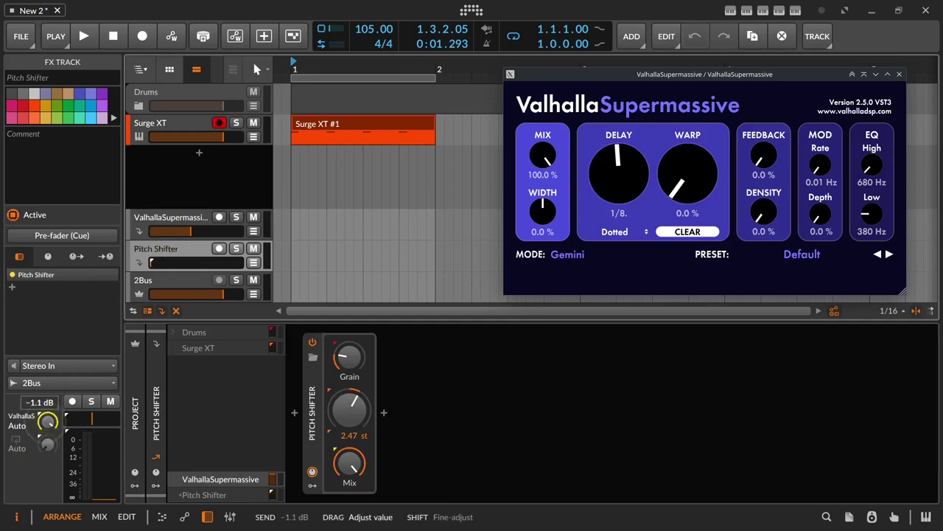
click(20, 416)
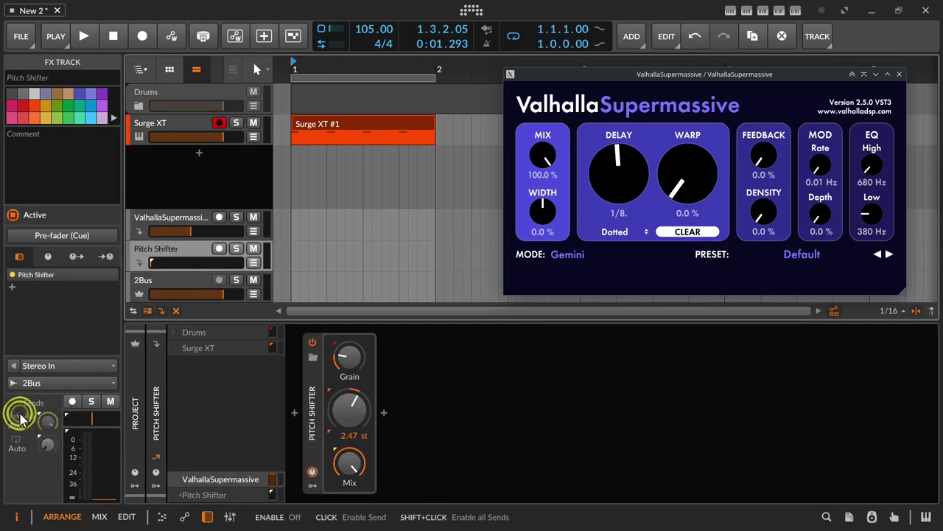
click(17, 425)
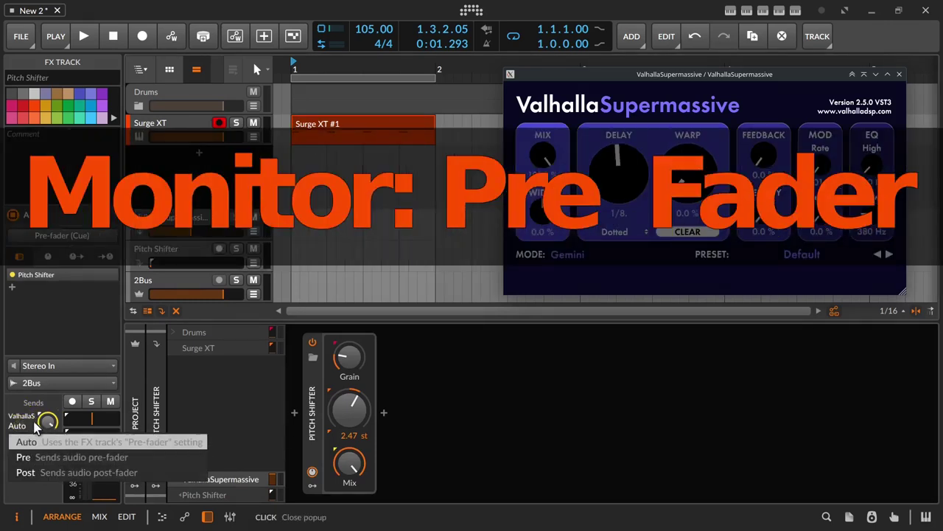
click(27, 403)
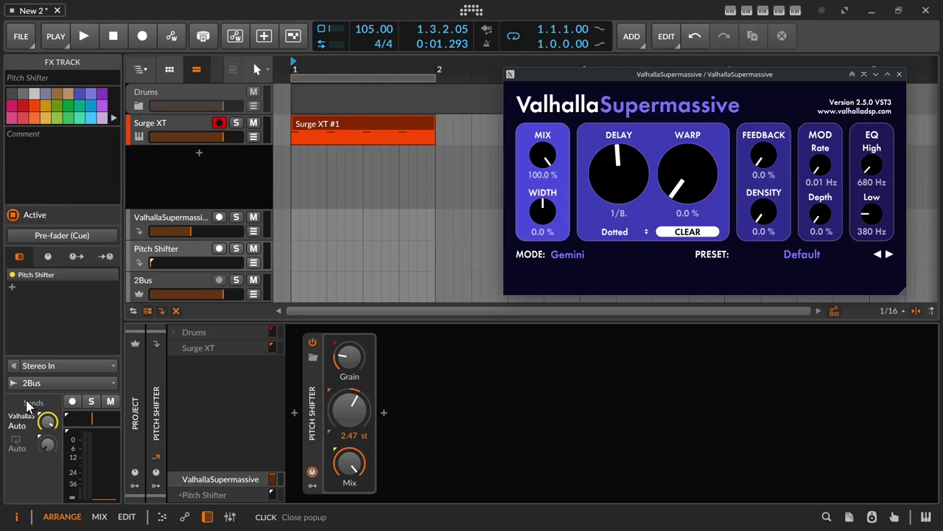
Play the loop and set the Pitch Shifter track's send to ValhallaSupermassive to Pre.
click(193, 225)
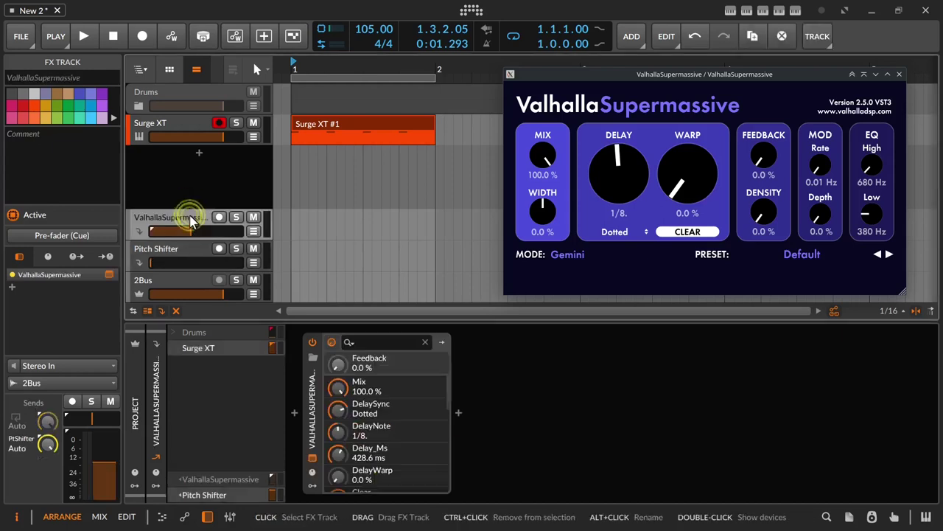
key(space)
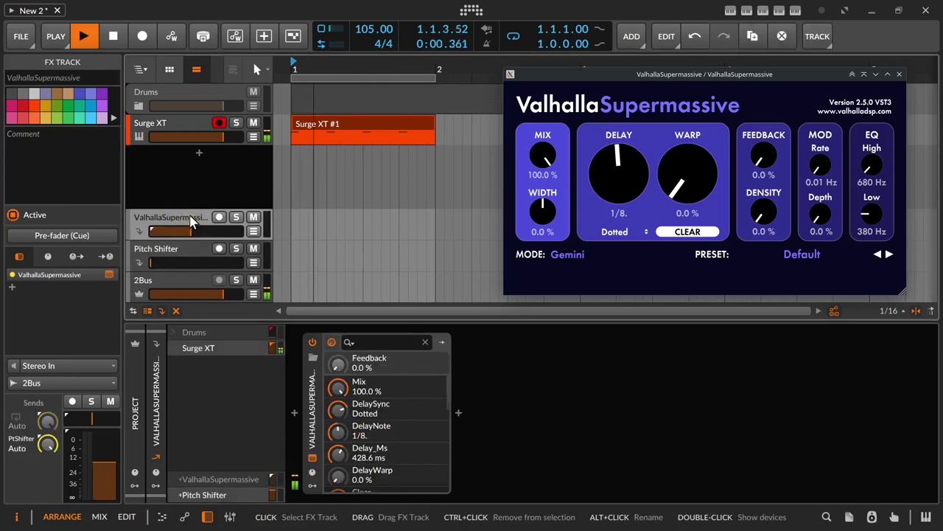
click(163, 255)
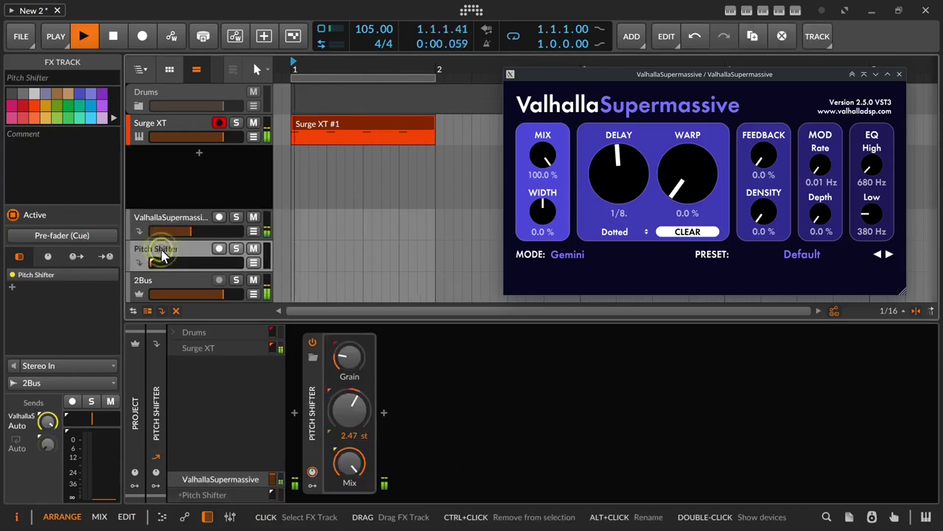
click(20, 426)
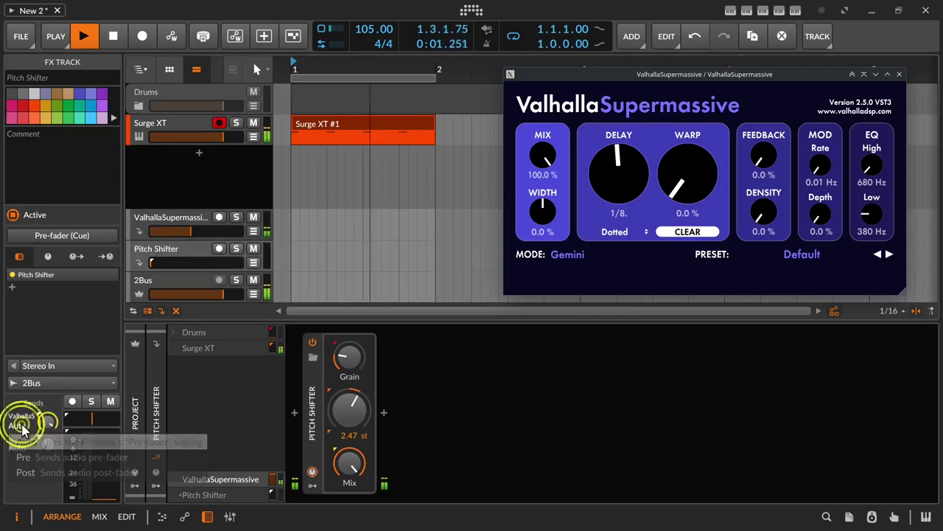
click(29, 457)
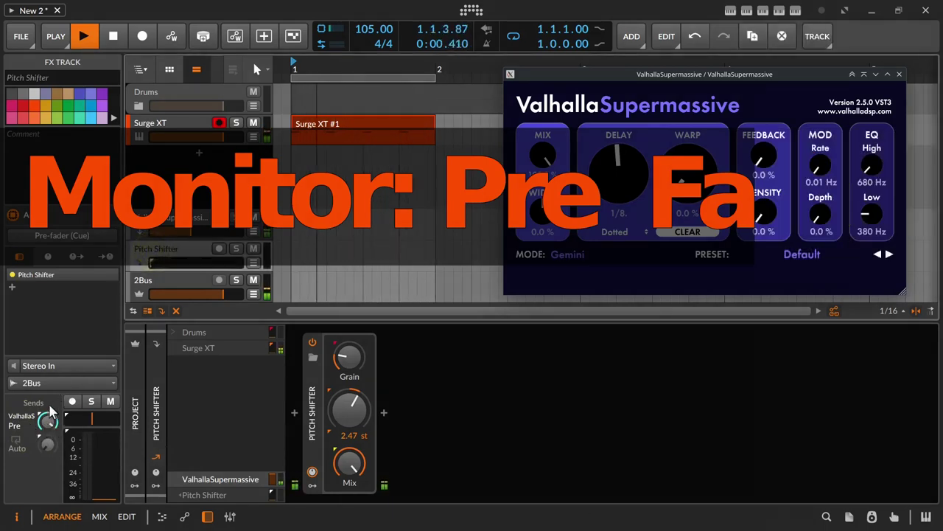
Set the Pitch Shifter to about -2.73 st with a higher grain and raise the ValhallaSupermassive track's volume slightly during playback.
click(166, 222)
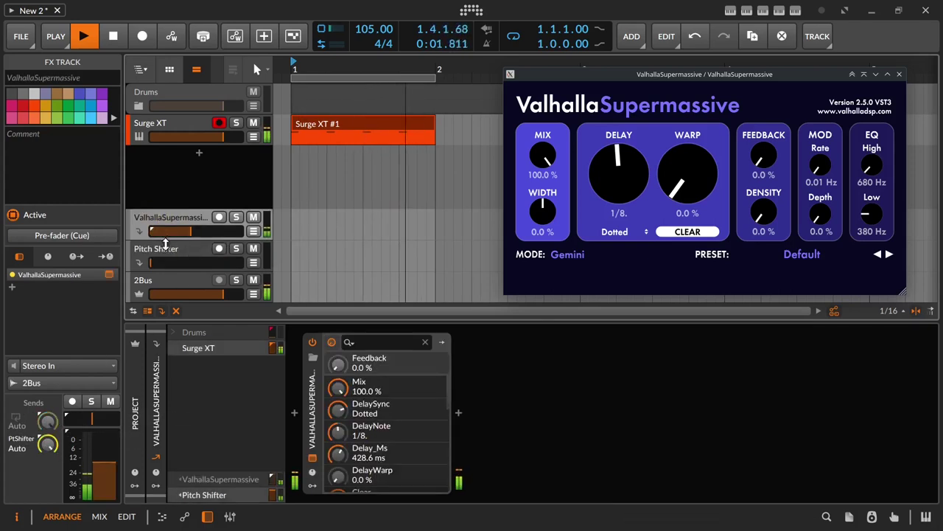
click(158, 249)
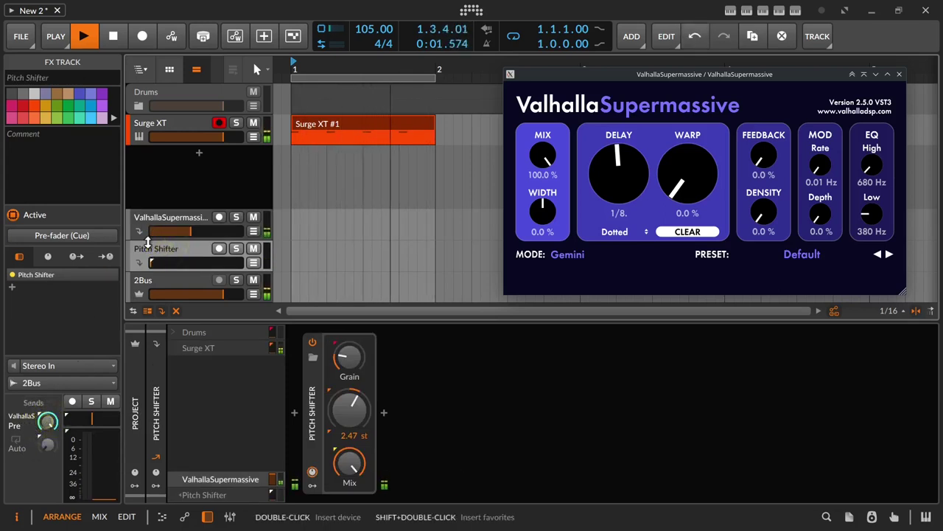
click(174, 221)
click(158, 249)
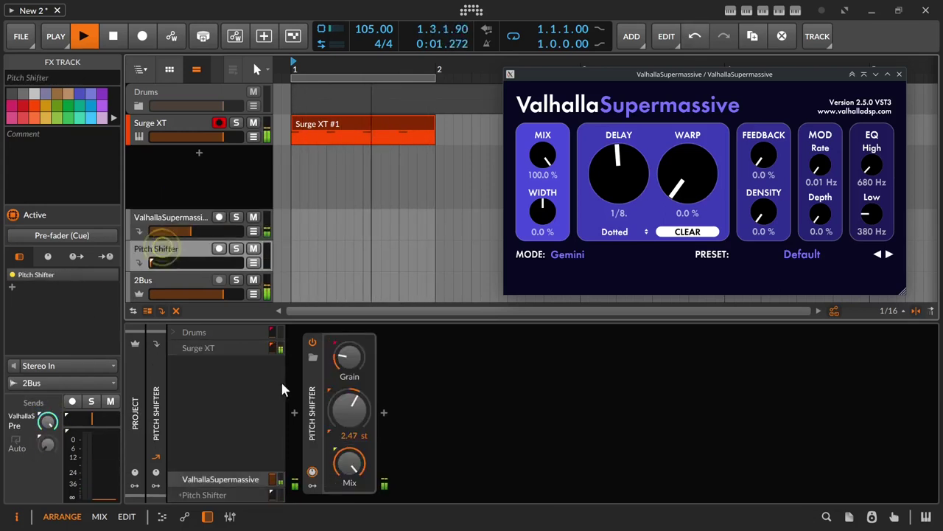
drag(352, 418, 352, 437)
drag(190, 231, 200, 230)
drag(352, 413, 354, 360)
drag(351, 407, 350, 428)
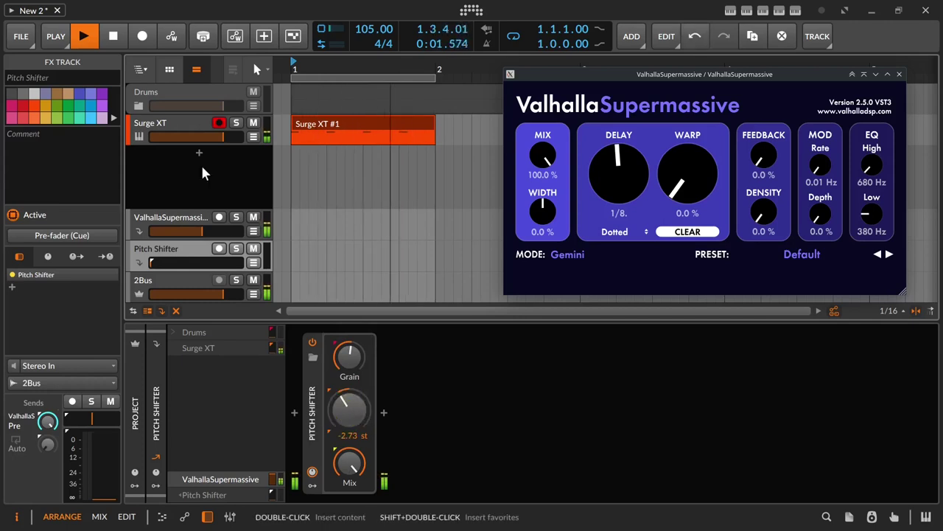
Stop playback and delete both the ValhallaSupermassive and Pitch Shifter FX tracks.
click(115, 36)
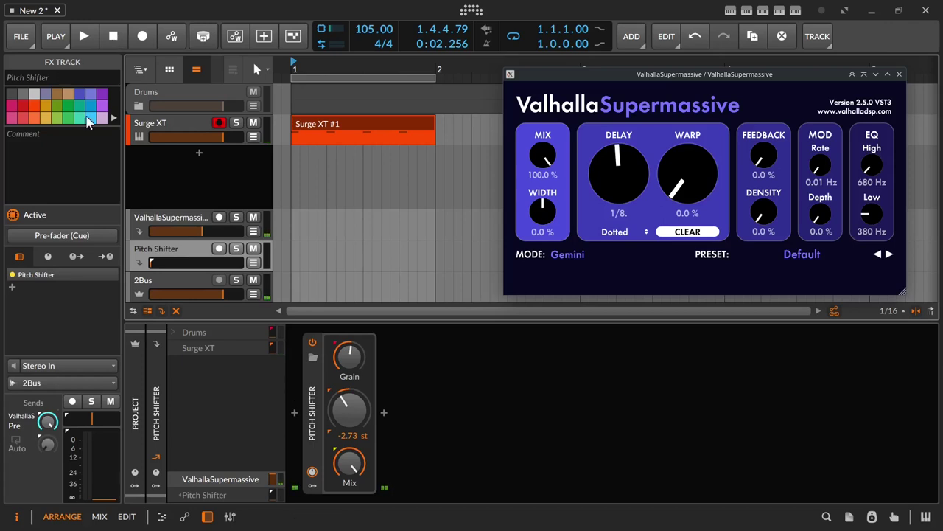
click(168, 221)
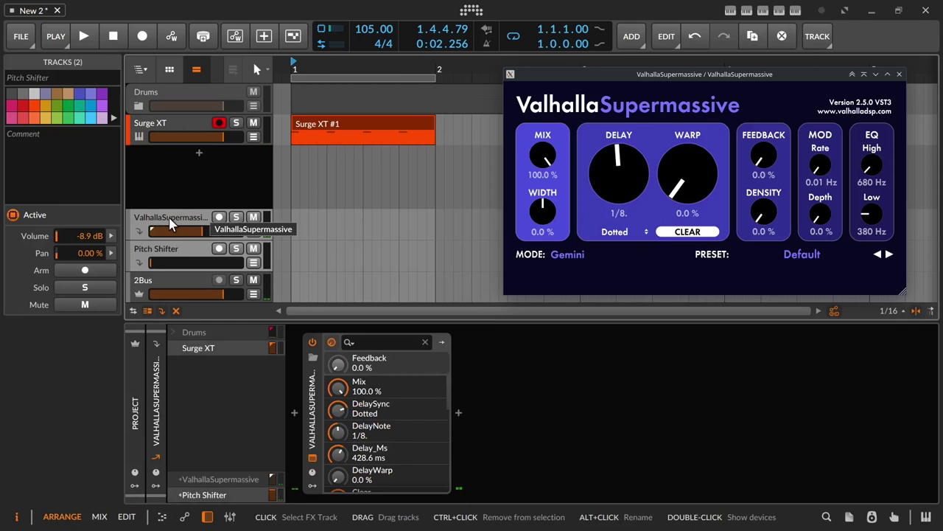
key(Delete)
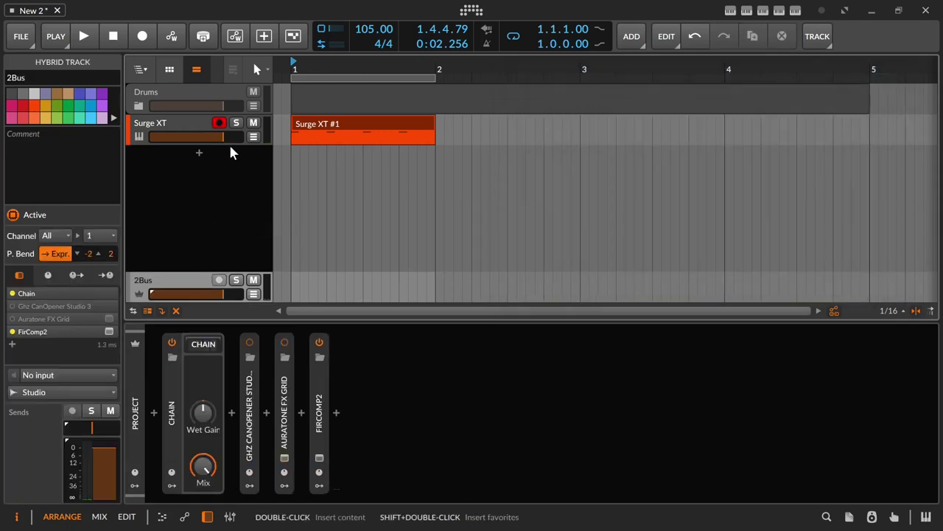
Find Delay-1 by searching for "del" and insert it after Surge XT in the Surge XT track's device chain.
click(195, 118)
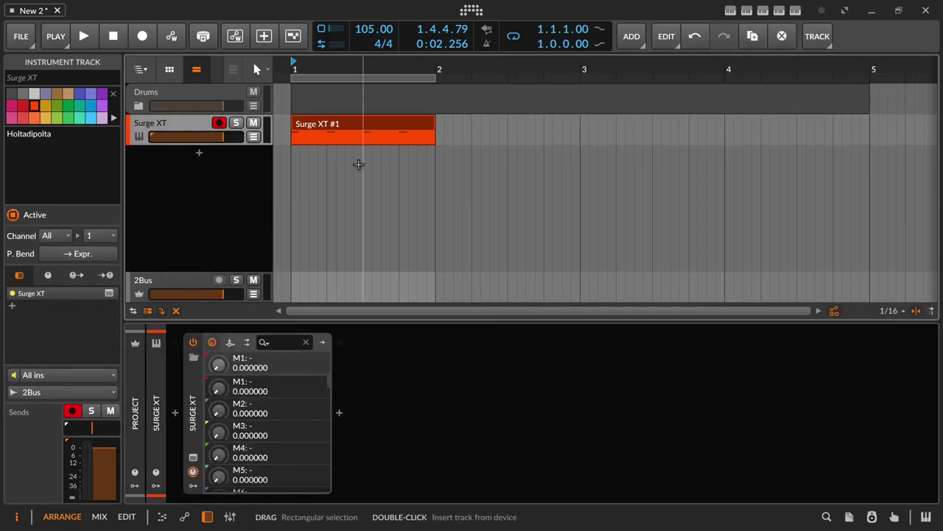
click(362, 125)
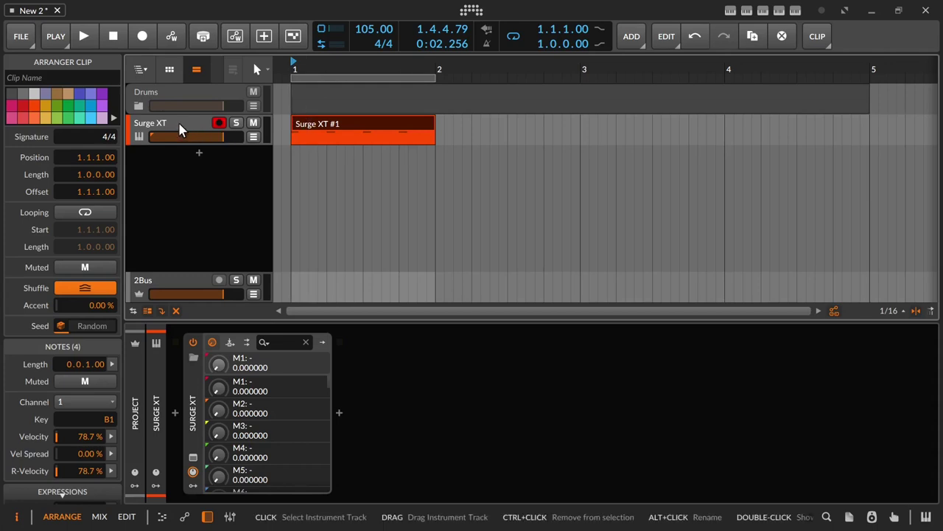
double_click(386, 398)
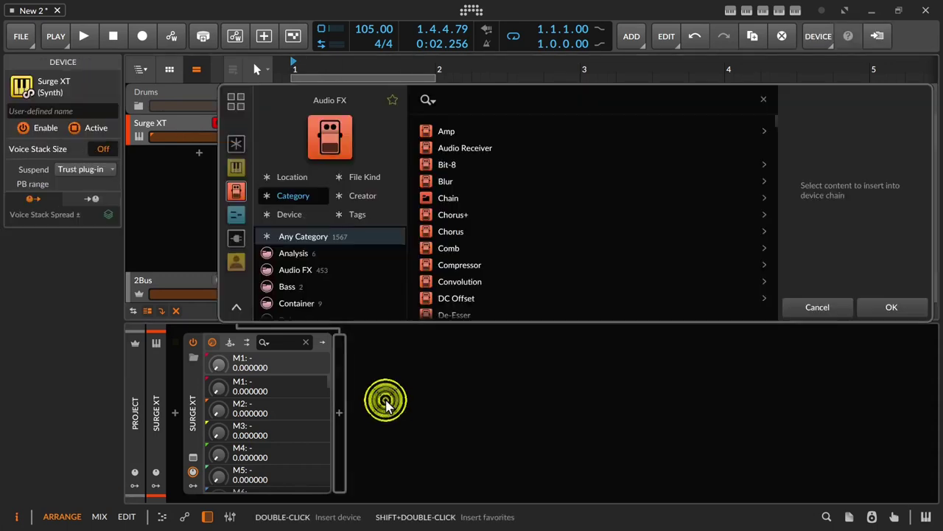
text(del)
key(Down)
key(Down)
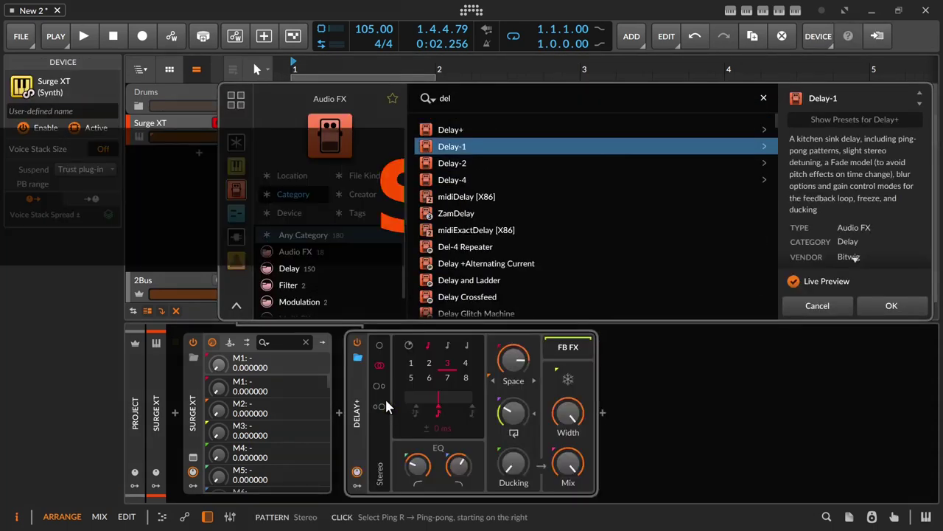
key(Return)
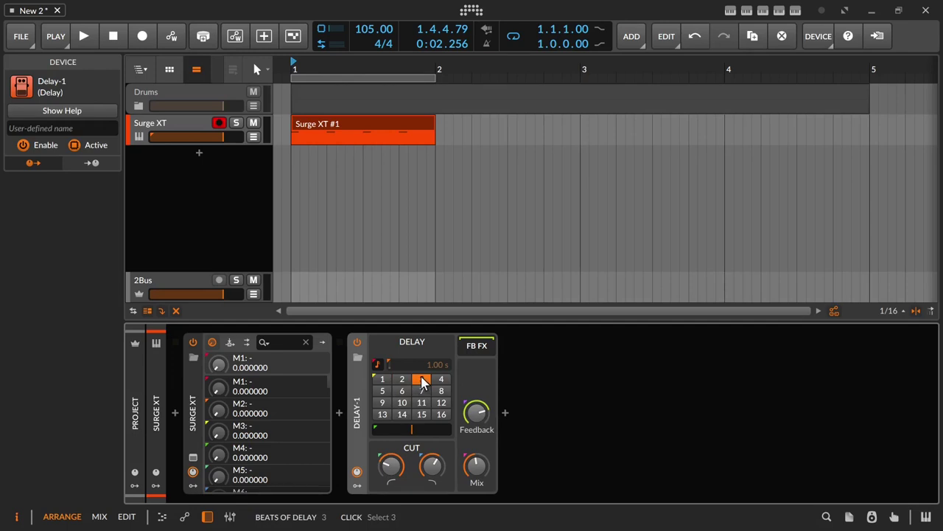
Play the loop through Delay-1, turn its feedback down to -∞ dB and listen to the single repeat.
click(169, 124)
key(space)
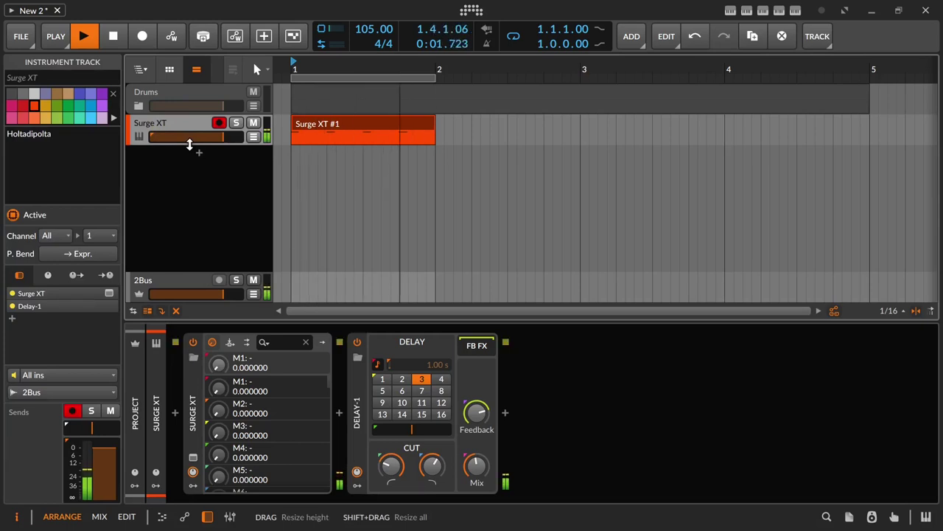
key(space)
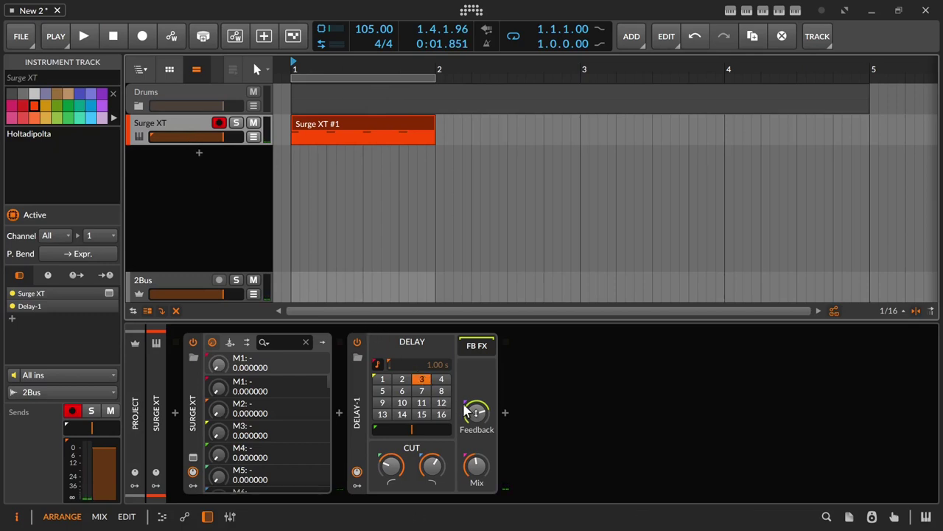
drag(475, 412, 475, 417)
key(space)
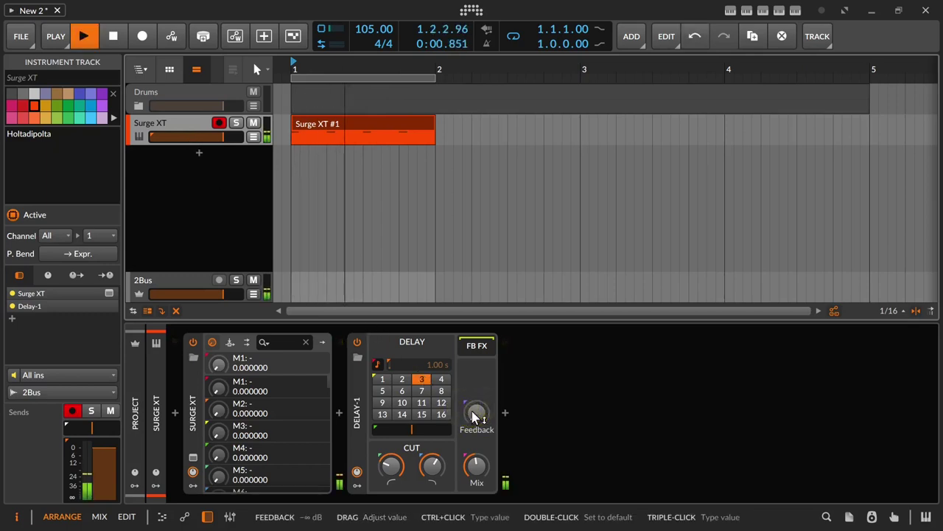
key(space)
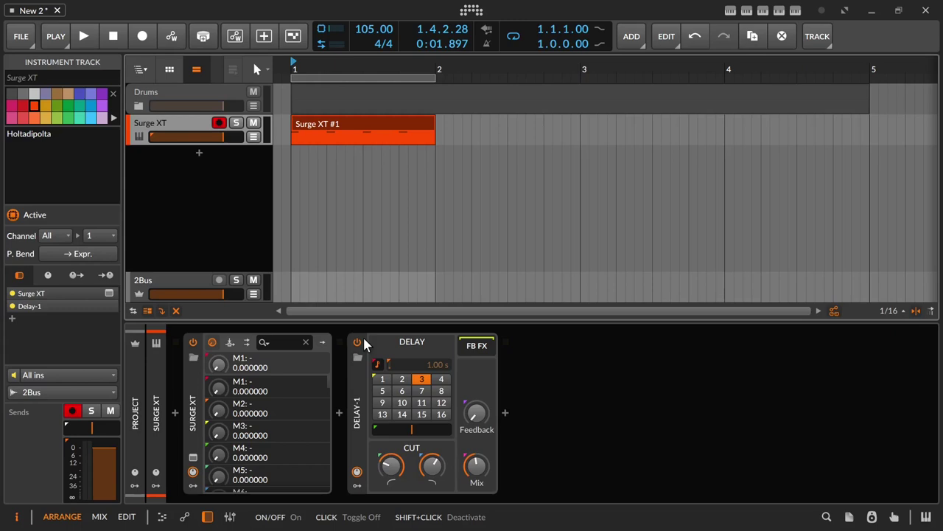
Play the loop with Delay-1 bypassed to hear the dry signal, and select the Surge XT #1 clip.
key(space)
click(356, 343)
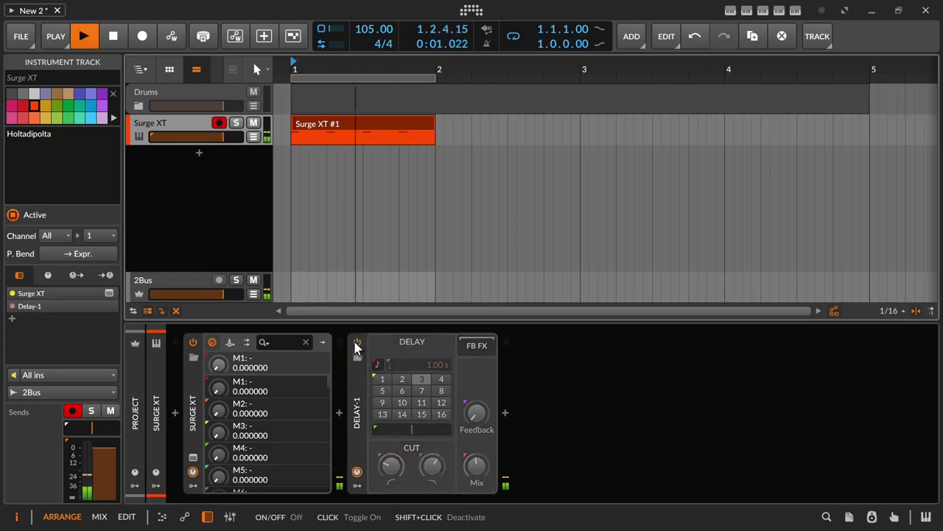
key(space)
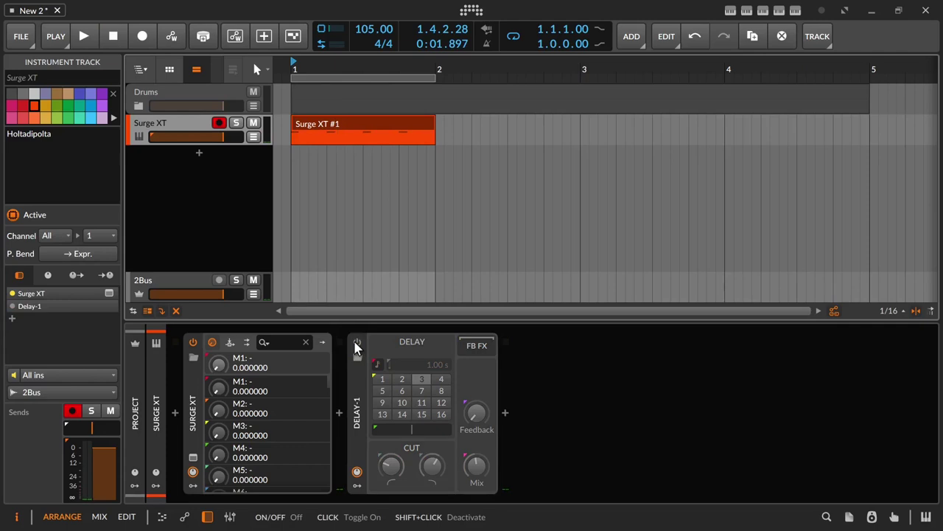
click(373, 131)
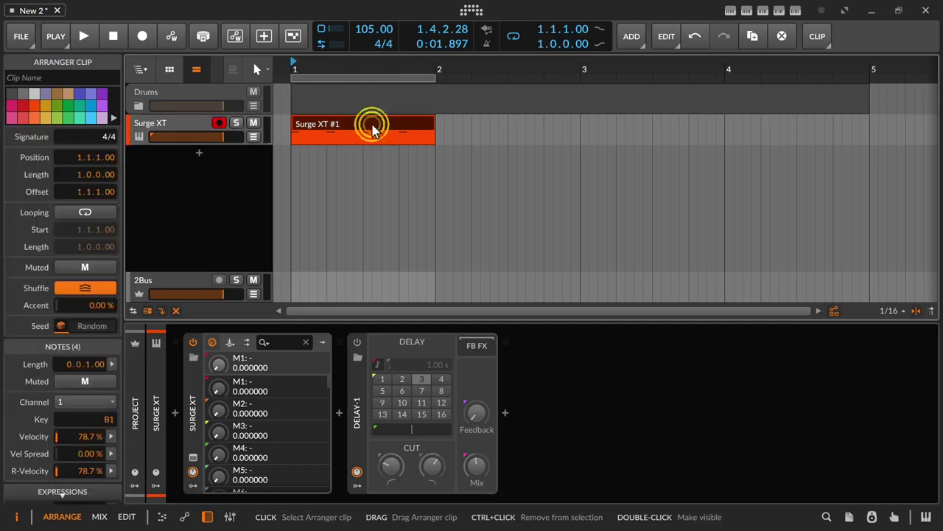
Re-enable Delay-1 and restore its feedback to the default of -7.0 dB.
click(357, 342)
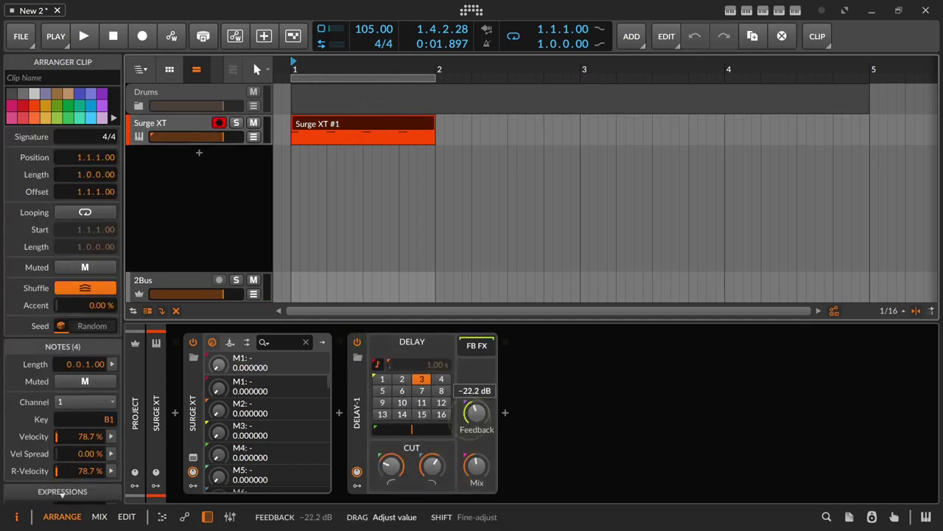
click(472, 417)
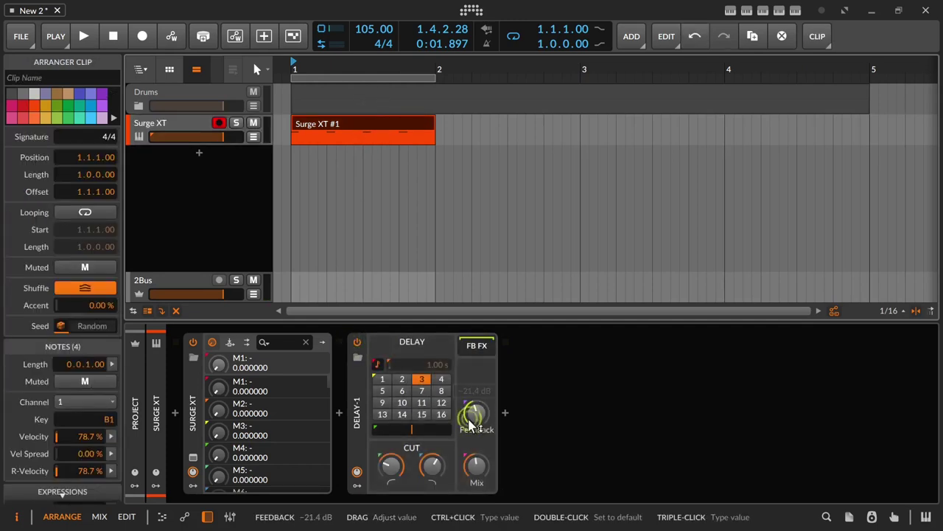
right_click(358, 406)
click(382, 385)
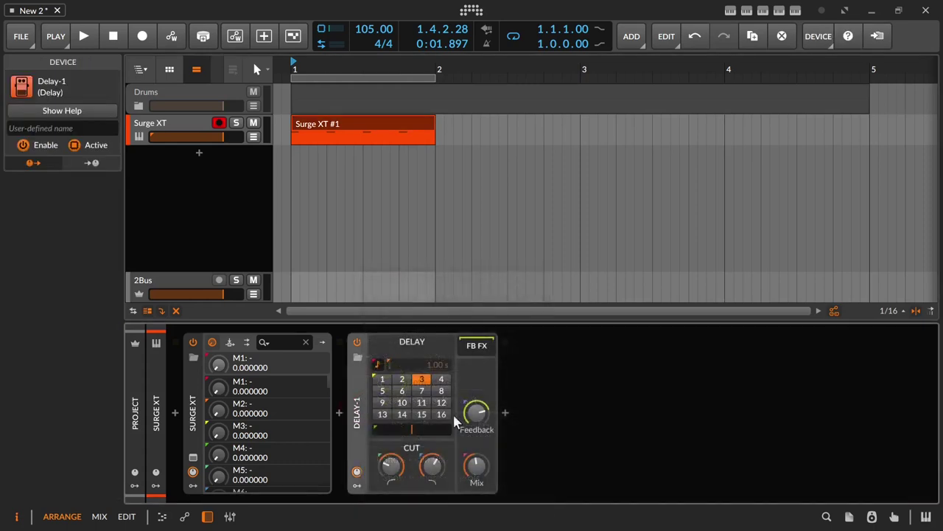
click(359, 386)
Compare the loop's sound with Delay-1 bypassed and enabled during playback, ending with the device enabled.
key(space)
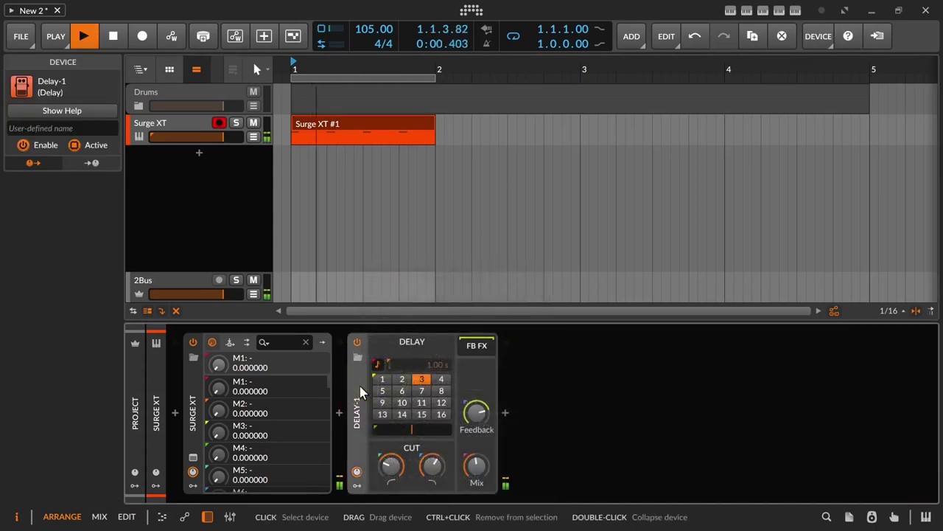
click(357, 342)
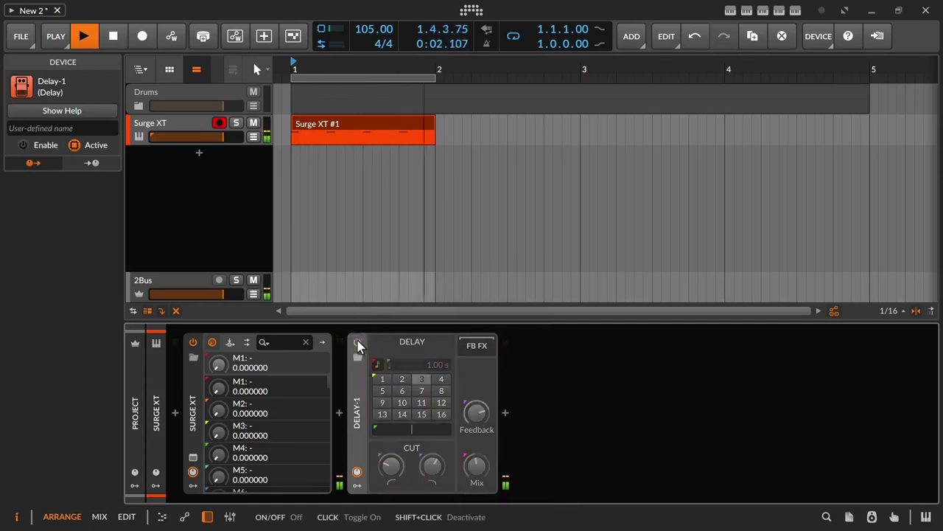
click(357, 344)
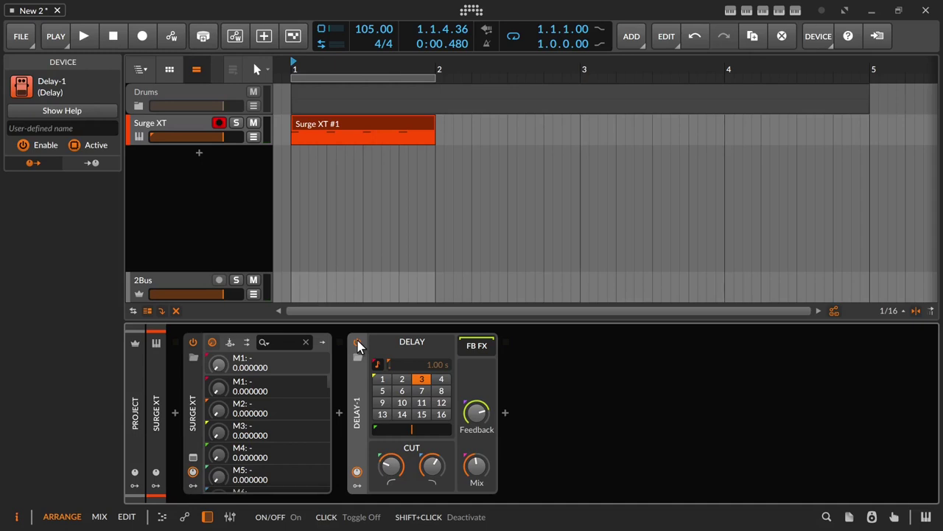
click(353, 126)
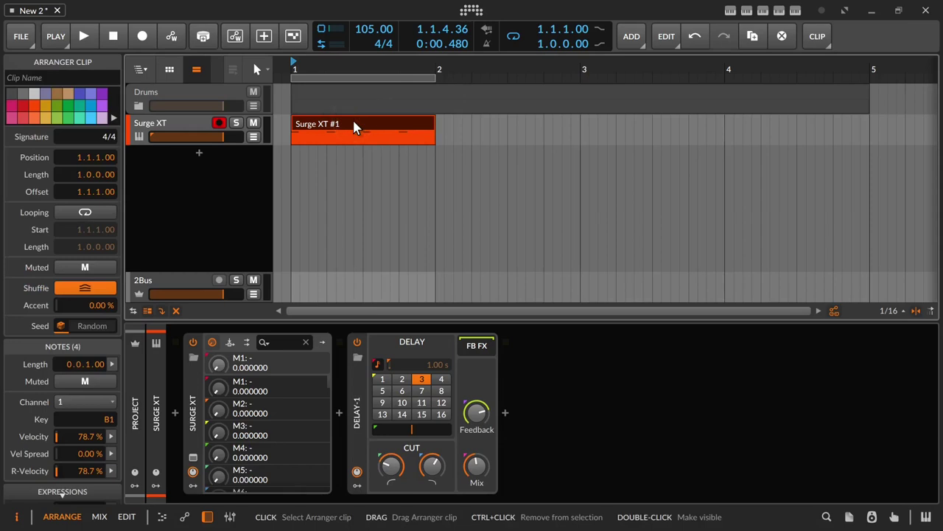
click(356, 341)
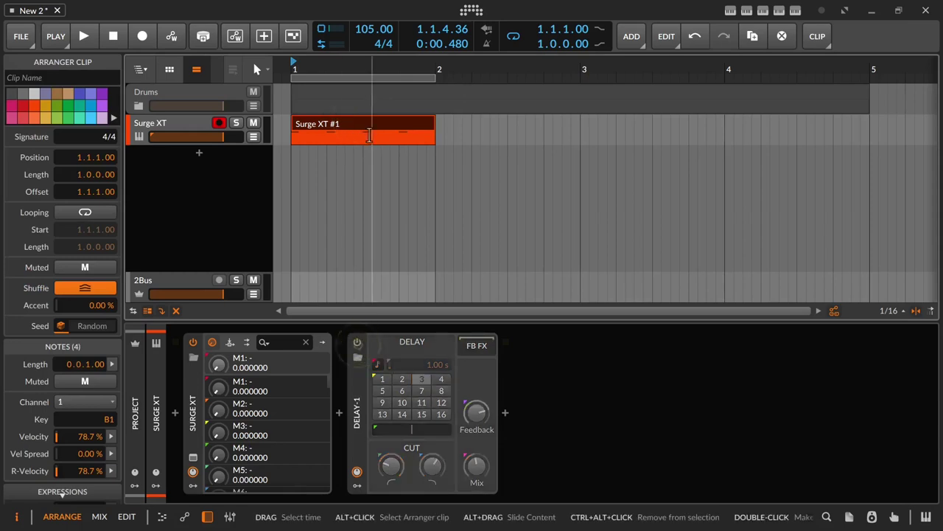
key(space)
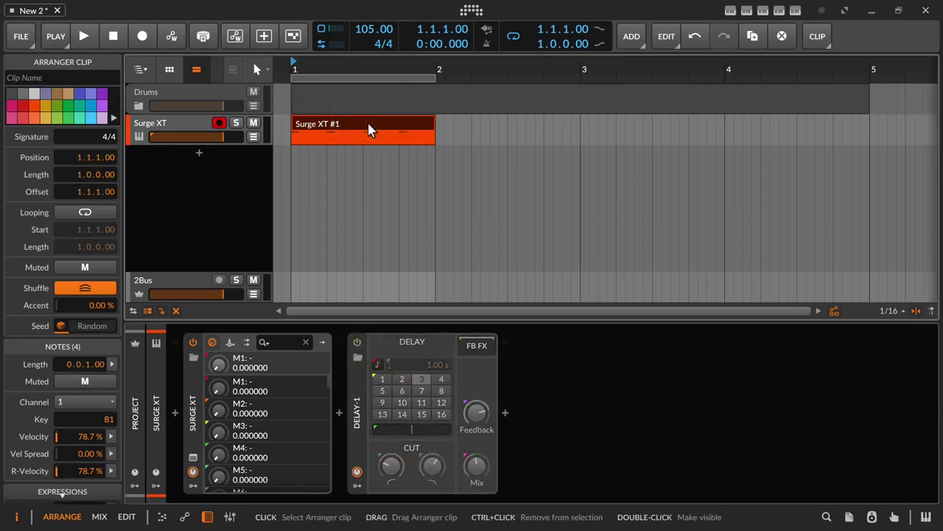
key(space)
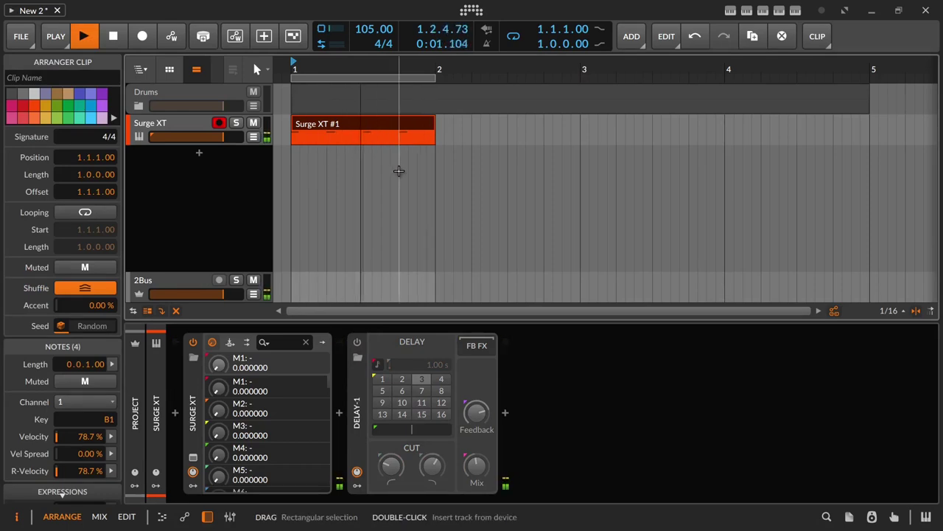
click(356, 343)
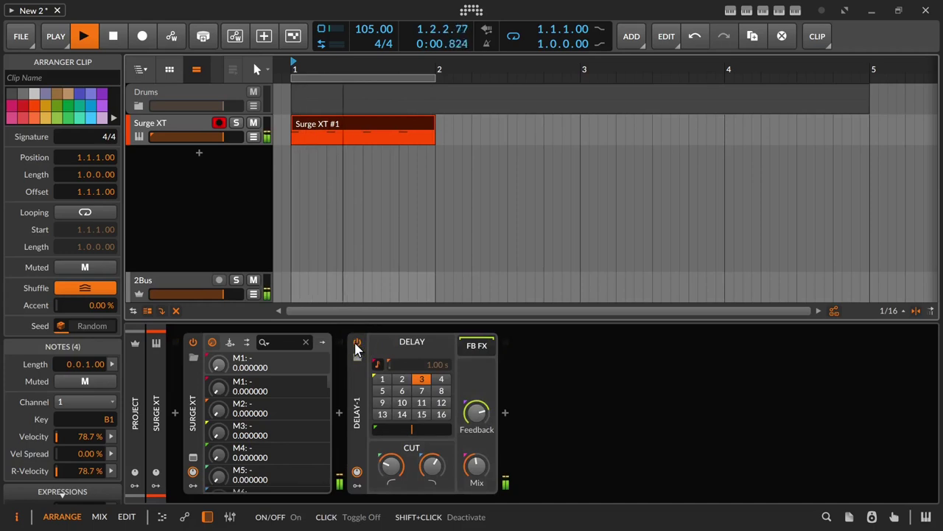
key(space)
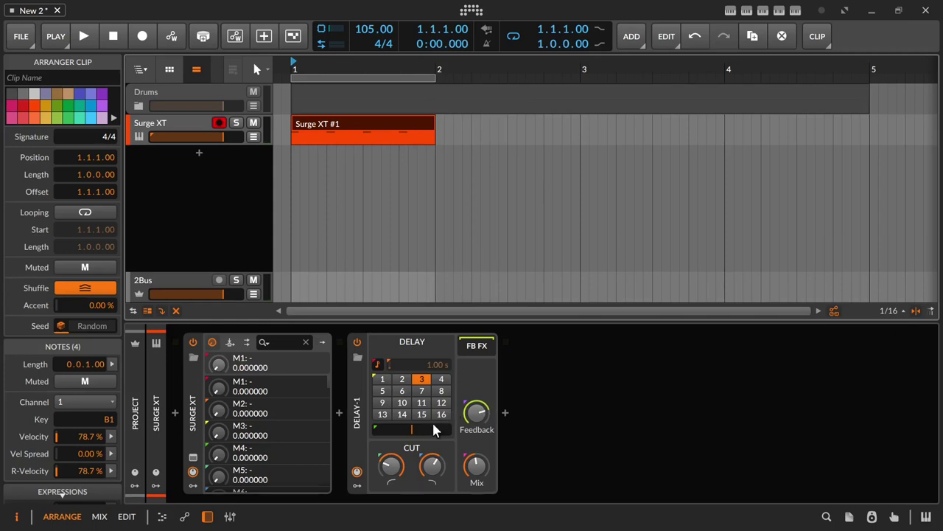
Lower Delay-1's feedback to -∞ dB while the loop plays, and stop playback.
key(space)
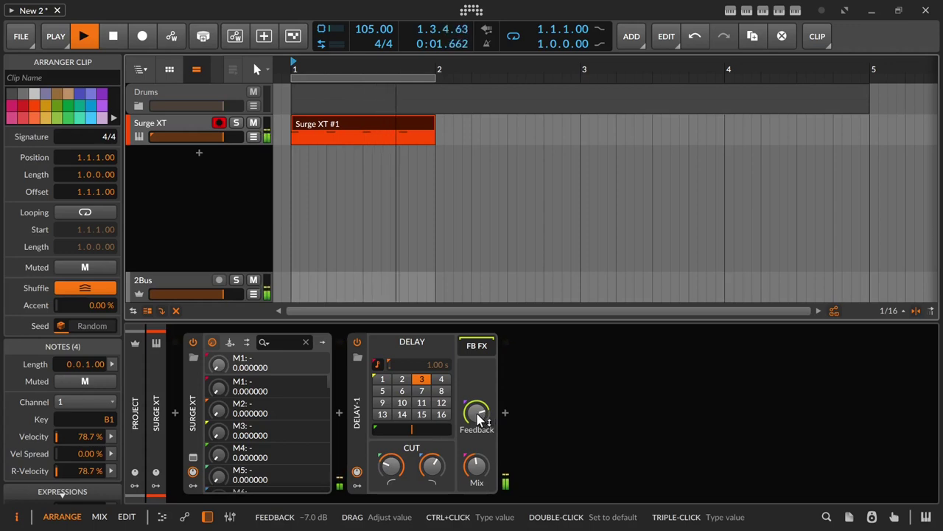
drag(478, 418, 477, 418)
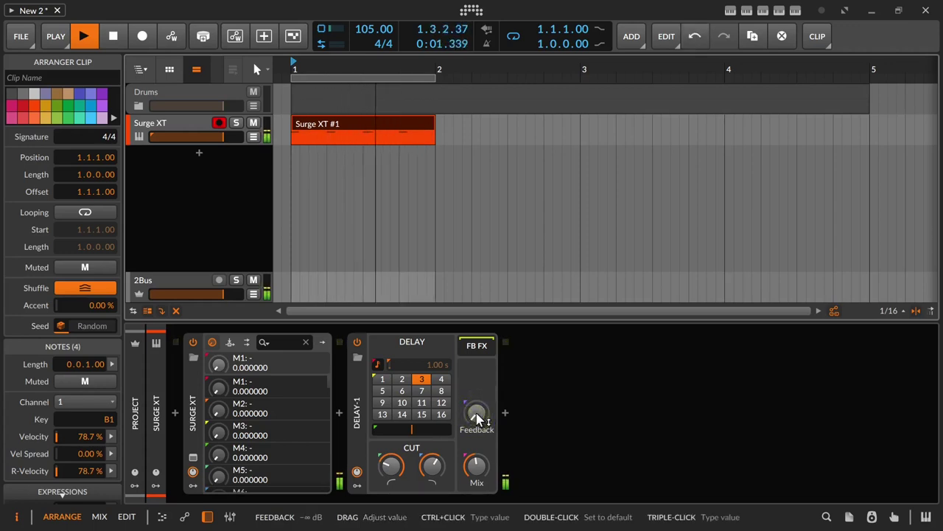
key(space)
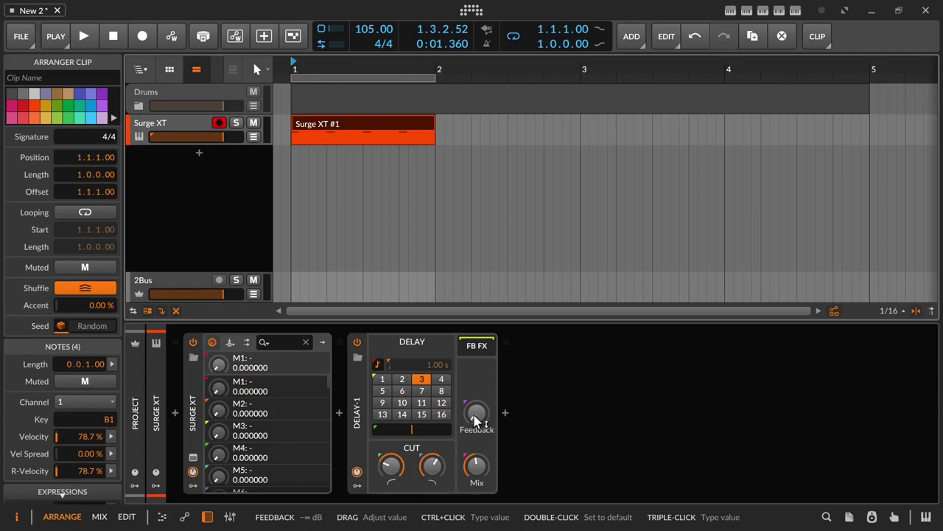
Audition Delay-1 times of 1, 2, 4 and 5 beats of delay during playback, leaving it at 5.
key(space)
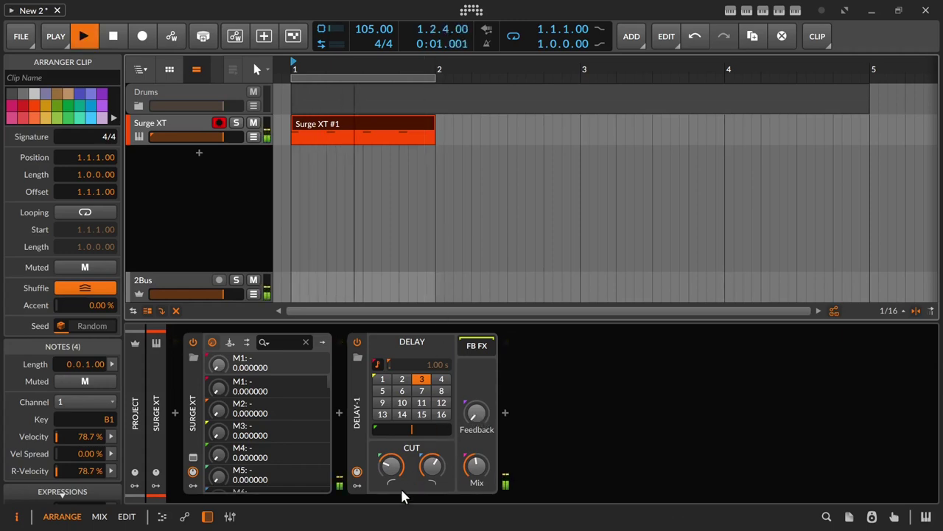
click(381, 379)
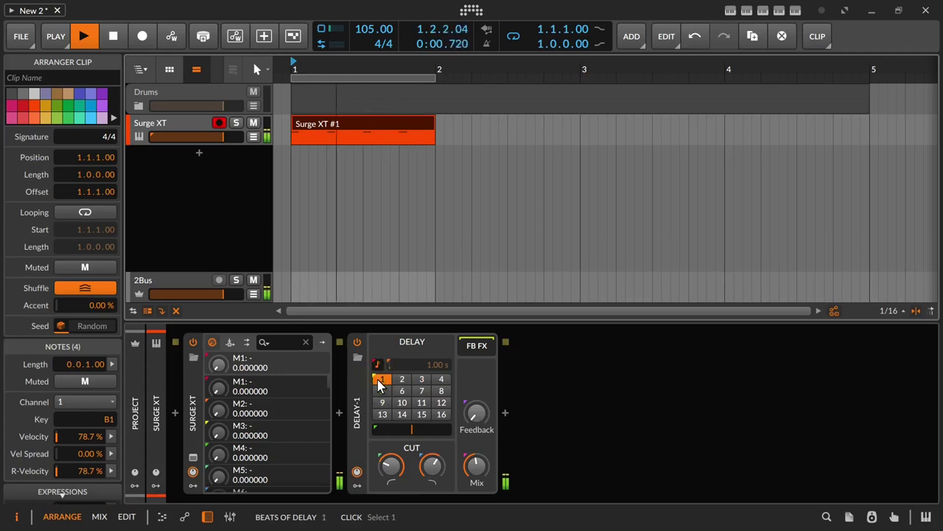
click(401, 381)
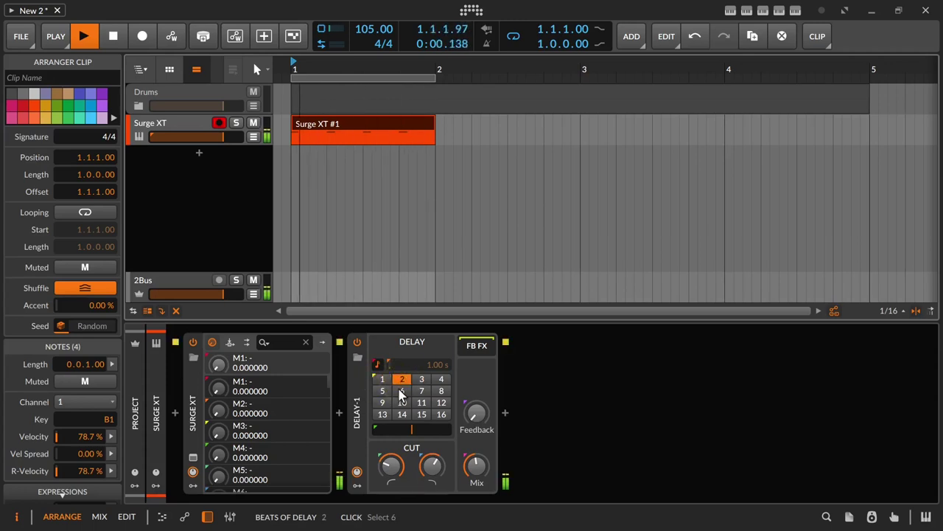
click(440, 382)
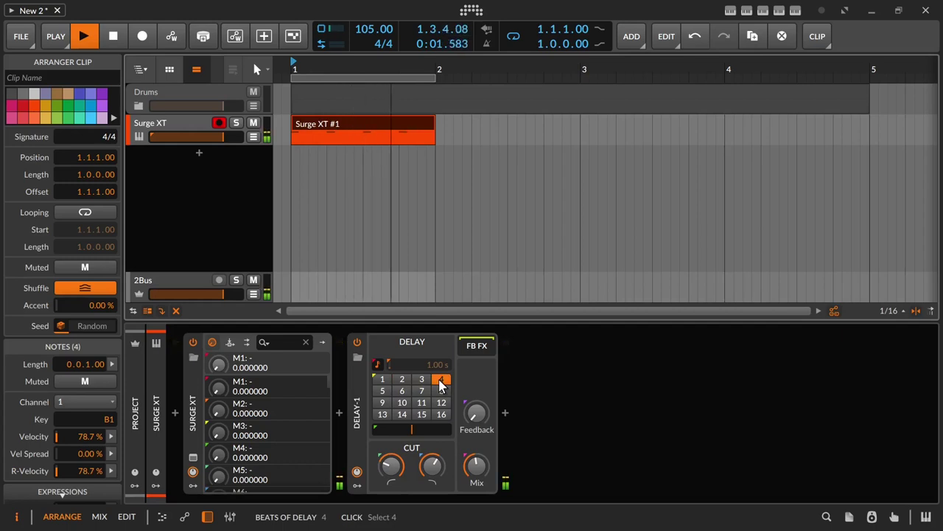
click(383, 391)
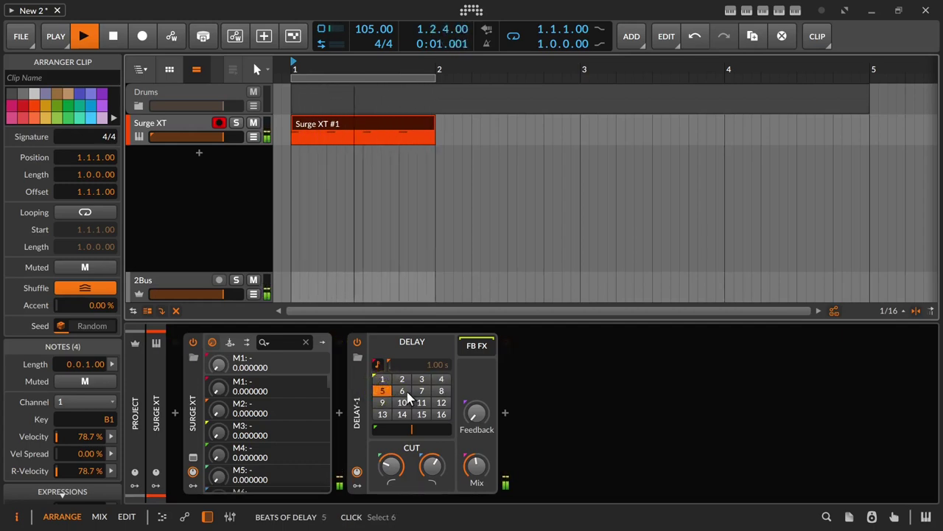
Audition Delay-1 times of 6, 7, 8 and 9 beats of delay during playback, leave it at 9, and stop playback.
click(405, 392)
click(422, 392)
click(440, 391)
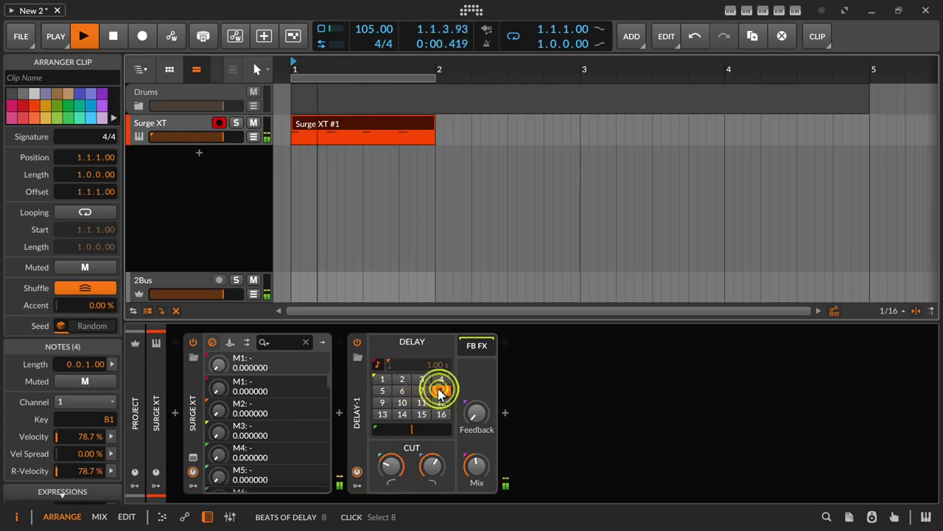
click(382, 402)
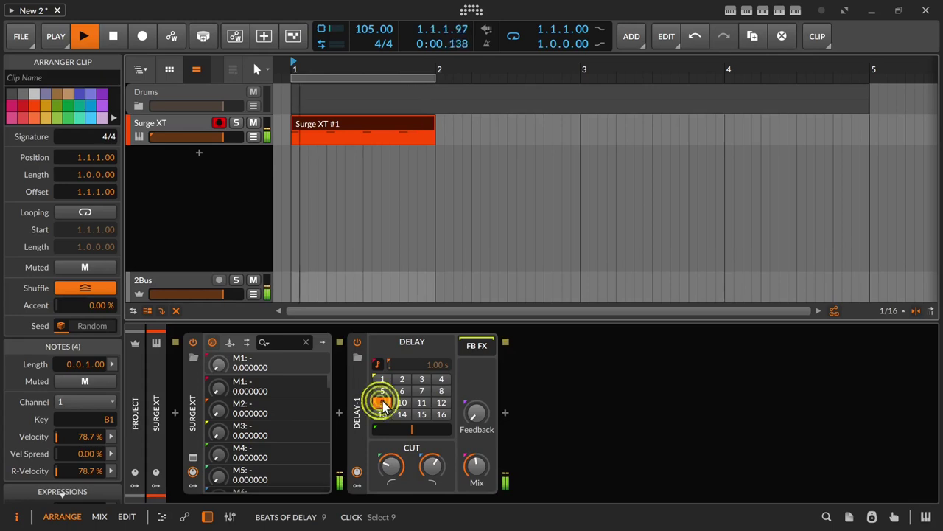
key(space)
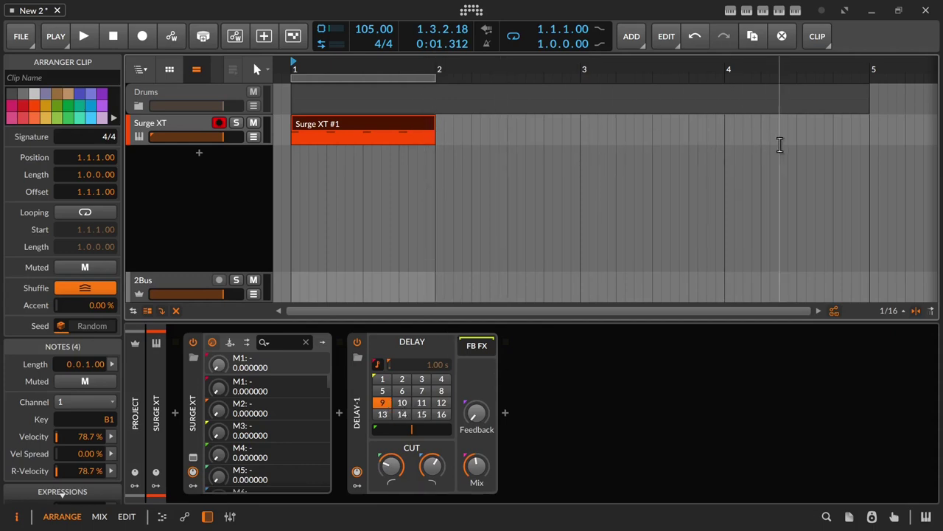
Set Delay-1 to 1 beat of delay, audition a beat delay offset of -33.3 % during playback, and reset the offset to 0.00 %.
click(383, 380)
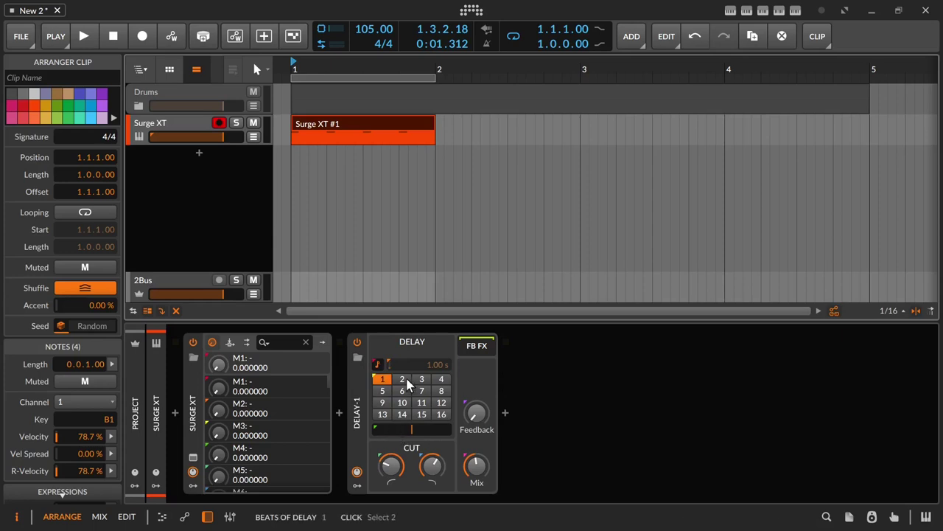
mouse_move(415, 434)
mouse_down()
mouse_move(442, 434)
mouse_move(401, 428)
mouse_up()
double_click(411, 430)
click(406, 428)
key(space)
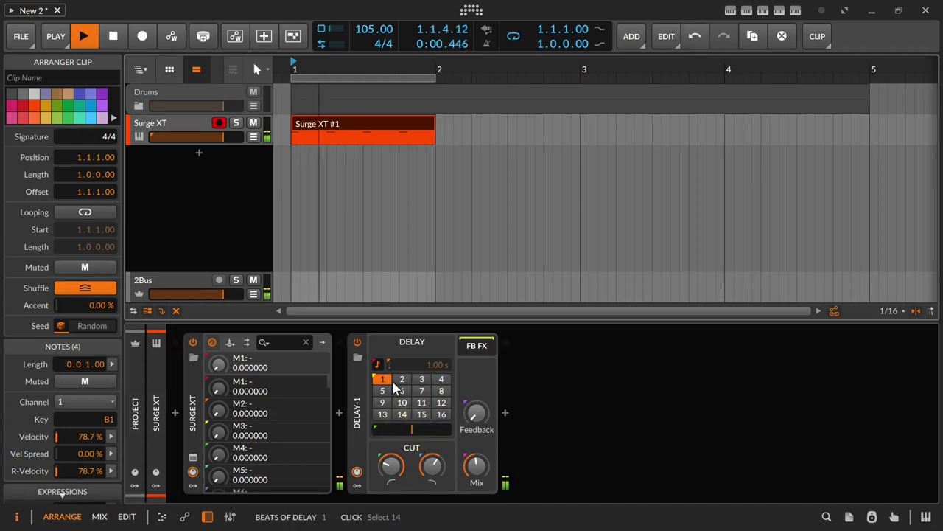
drag(411, 429, 393, 429)
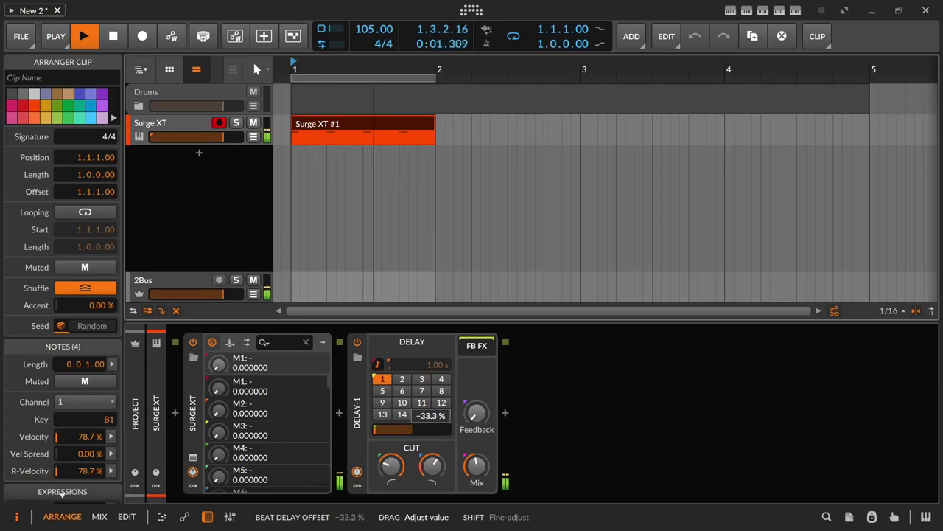
double_click(410, 429)
Set Delay-1 to 2 beats of delay, raise the beat delay offset to 19.2 % while the loop plays, and stop playback.
click(409, 383)
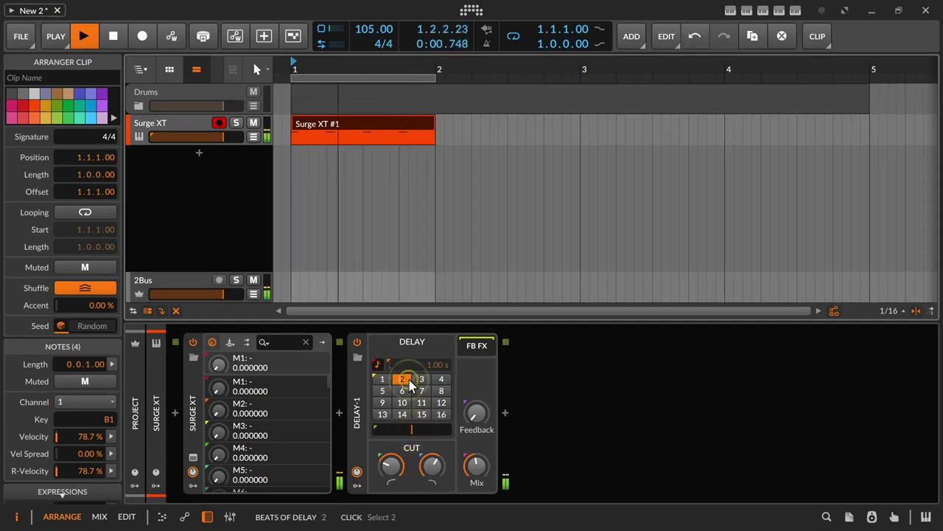
drag(413, 428, 415, 429)
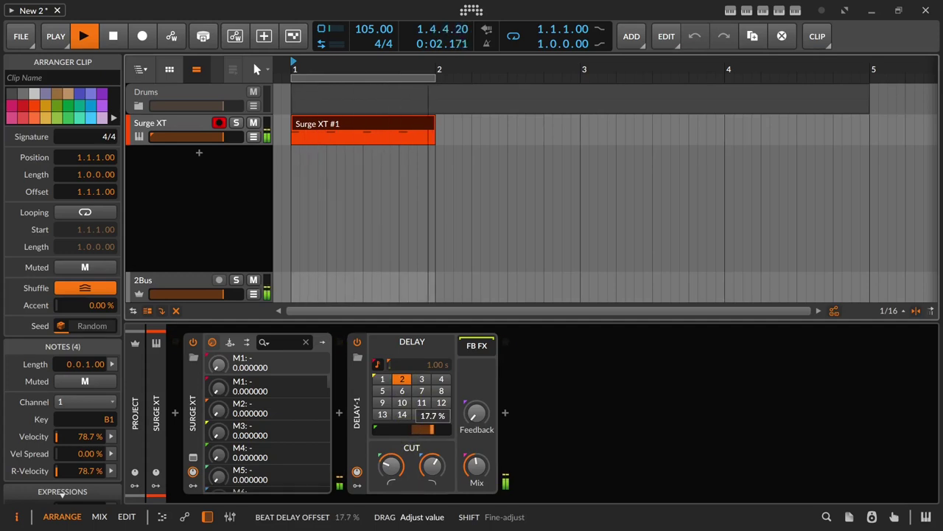
mouse_move(433, 429)
mouse_down()
mouse_move(445, 428)
mouse_move(373, 429)
mouse_move(436, 434)
mouse_up()
key(space)
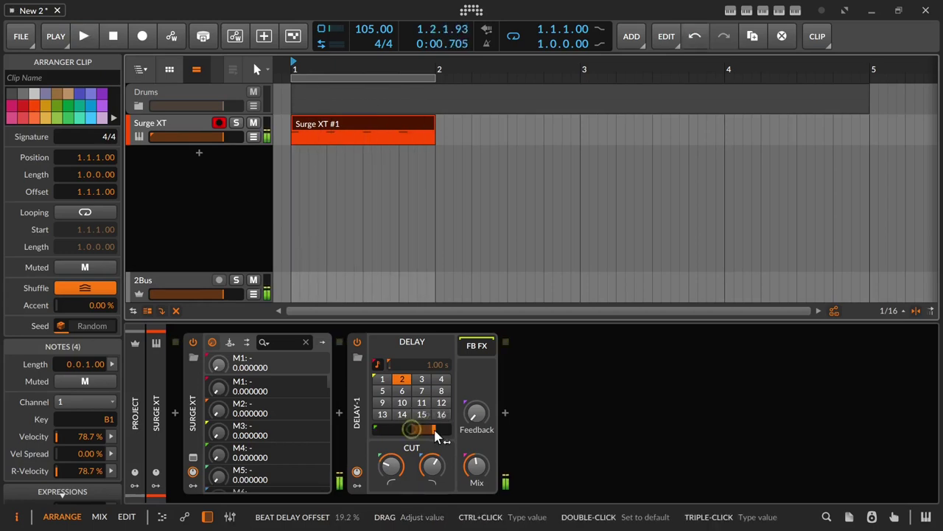
Set Delay-1 to 3 beats of delay and reset its beat delay offset to 0.00 %.
drag(421, 427, 404, 429)
click(421, 379)
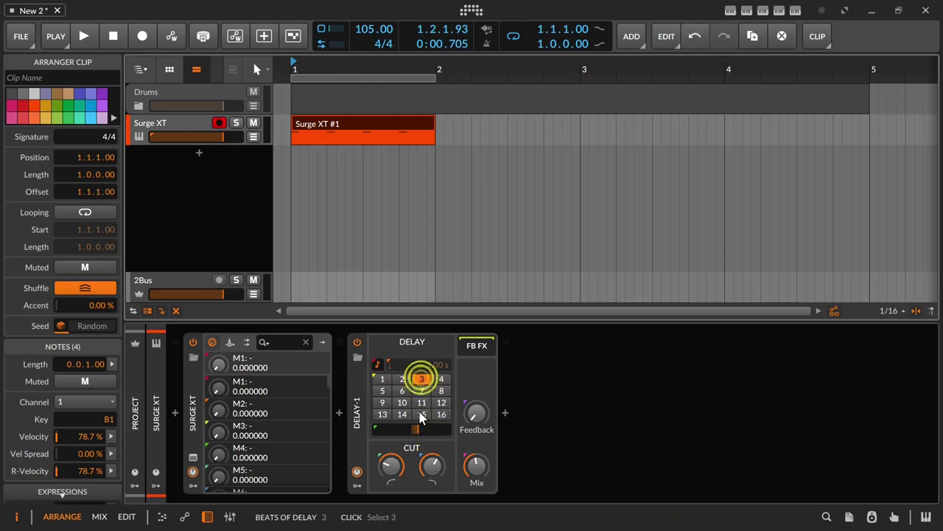
click(418, 429)
double_click(418, 430)
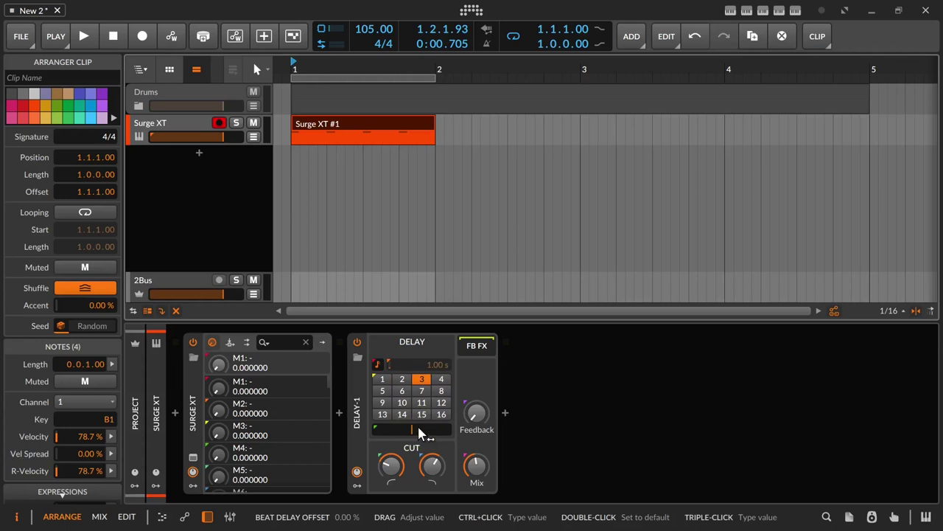
Audition positive 33.3 % and negative beat delay offsets during playback, reset the offset to 0.00 %, and stop playback.
key(space)
drag(418, 426, 450, 431)
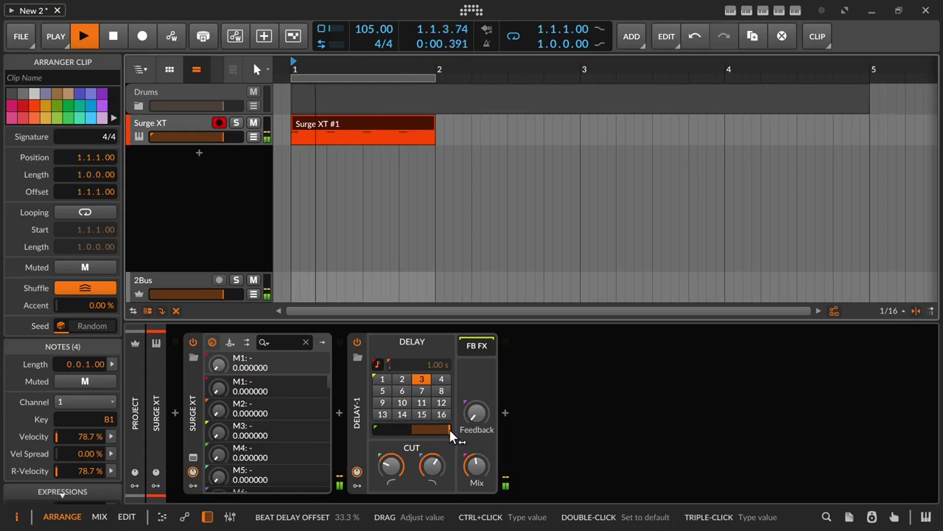
drag(451, 436, 380, 433)
double_click(383, 435)
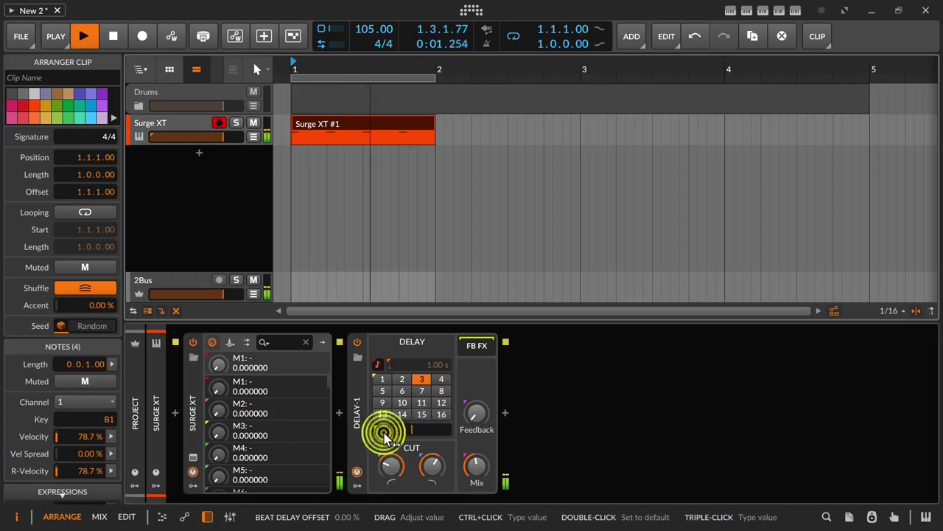
key(space)
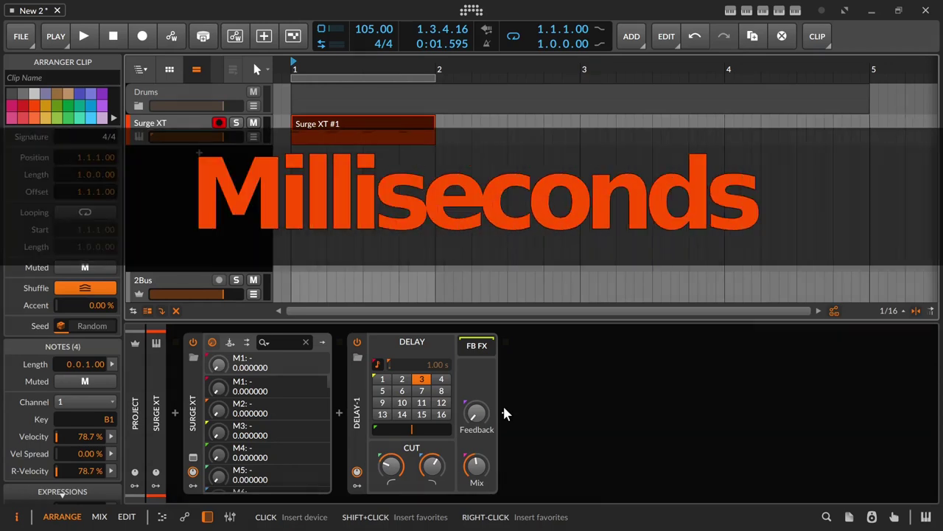
Switch Delay-1 from 16th notes to free time and audition delays of 78.7 ms and 215 ms with the loop playing.
click(378, 364)
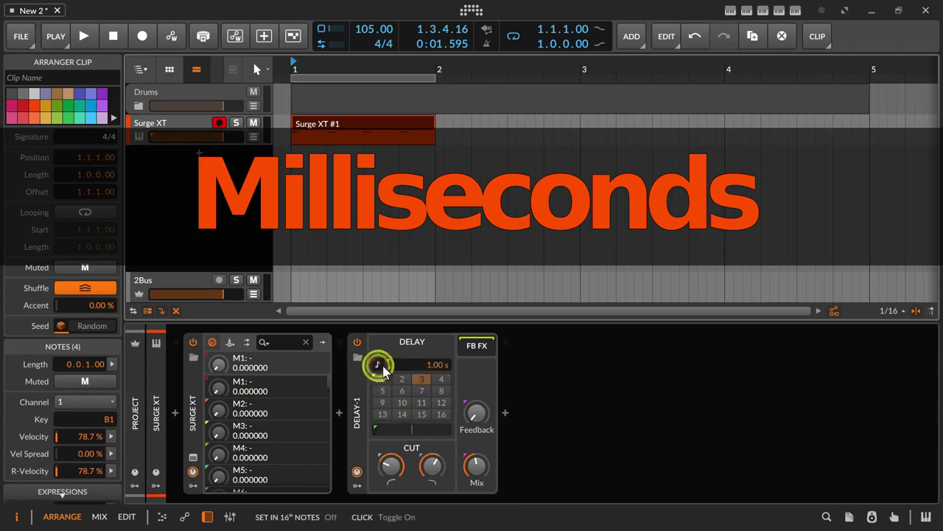
mouse_move(442, 367)
mouse_down()
mouse_move(442, 412)
mouse_move(443, 346)
mouse_move(437, 367)
mouse_up()
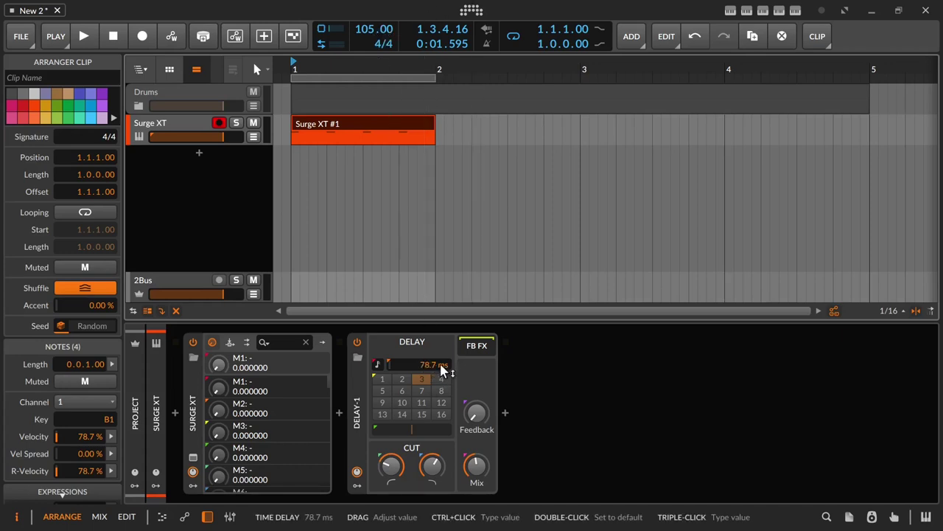
key(space)
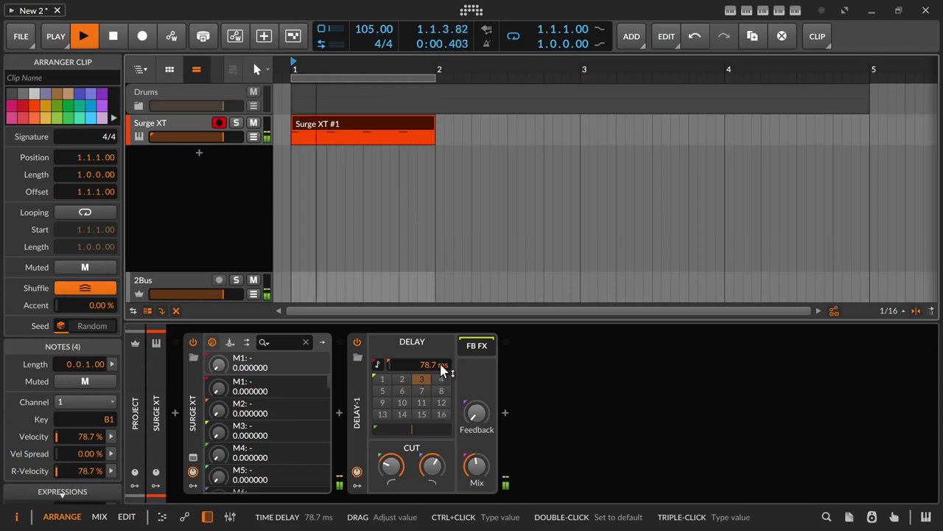
mouse_move(443, 371)
mouse_down()
mouse_move(427, 364)
mouse_move(427, 376)
mouse_move(429, 365)
mouse_up()
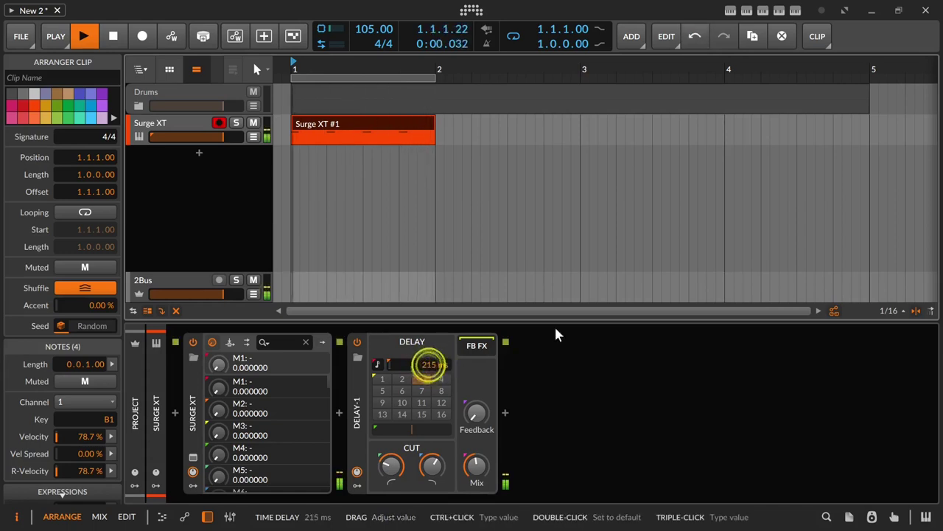
Look up the normal 1/16 note duration in TimeCalc and set Delay-1's time delay to 141 ms to approximate it.
click(730, 11)
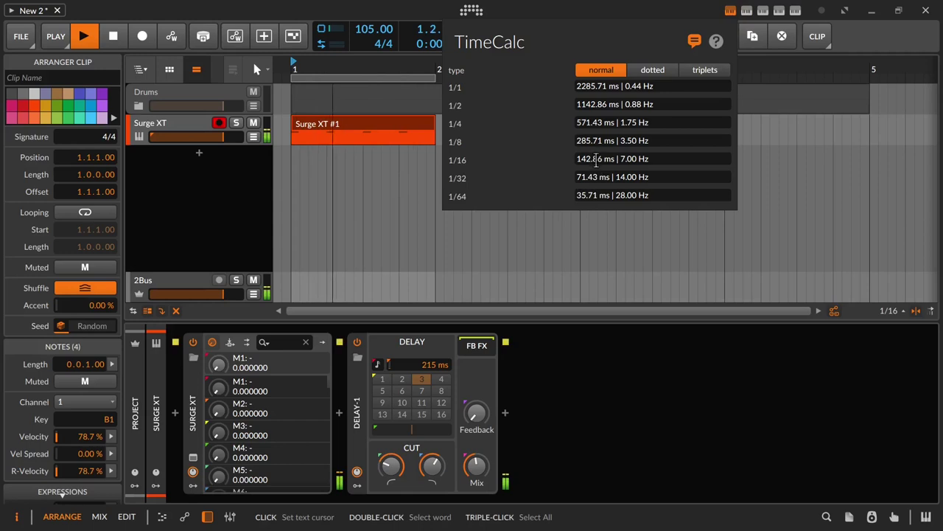
drag(614, 159, 572, 157)
click(430, 365)
drag(430, 365, 430, 388)
click(431, 366)
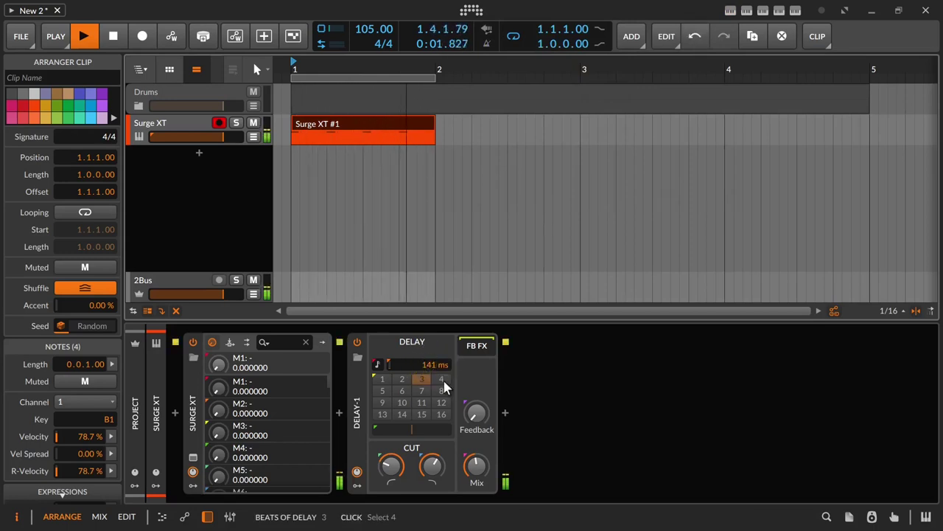
Select 1 beat of delay for comparison, set the free time delay to 194 ms during playback, and stop playback.
click(381, 376)
click(379, 365)
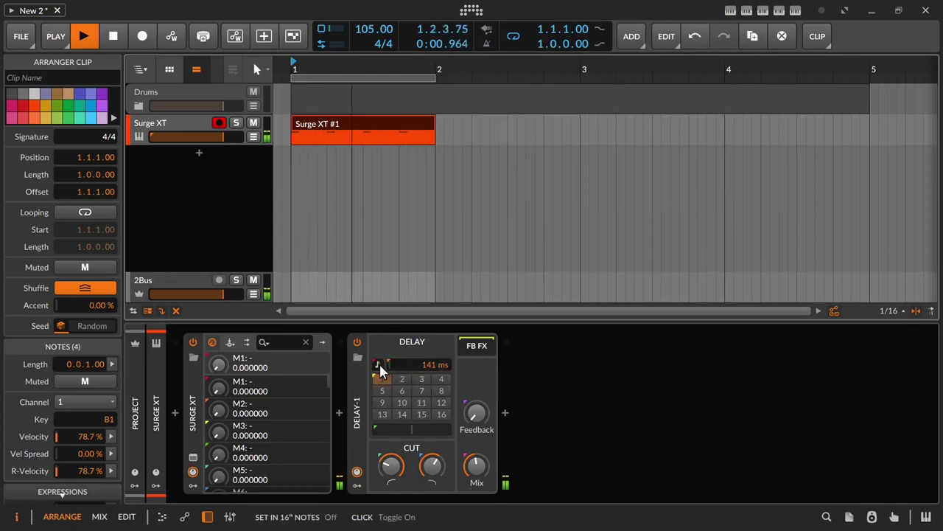
mouse_move(441, 371)
mouse_down()
mouse_move(441, 355)
mouse_move(438, 369)
mouse_up()
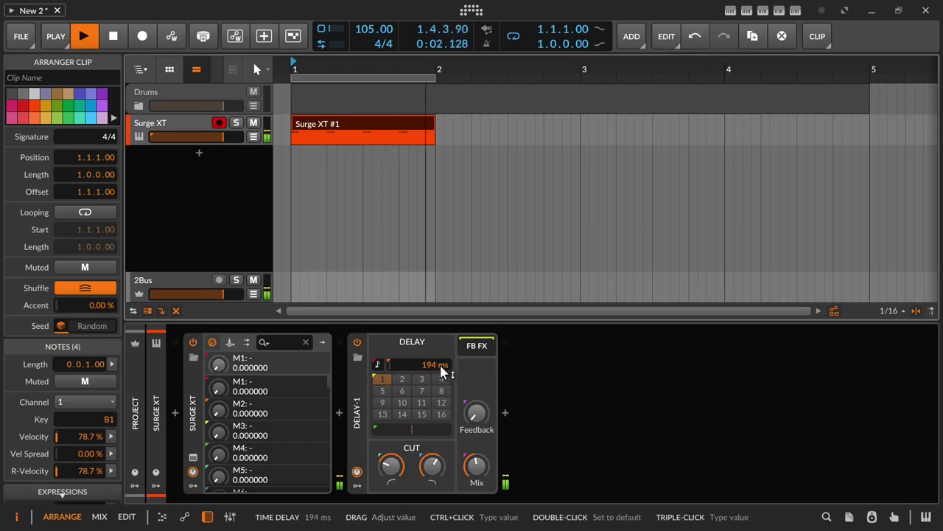
key(space)
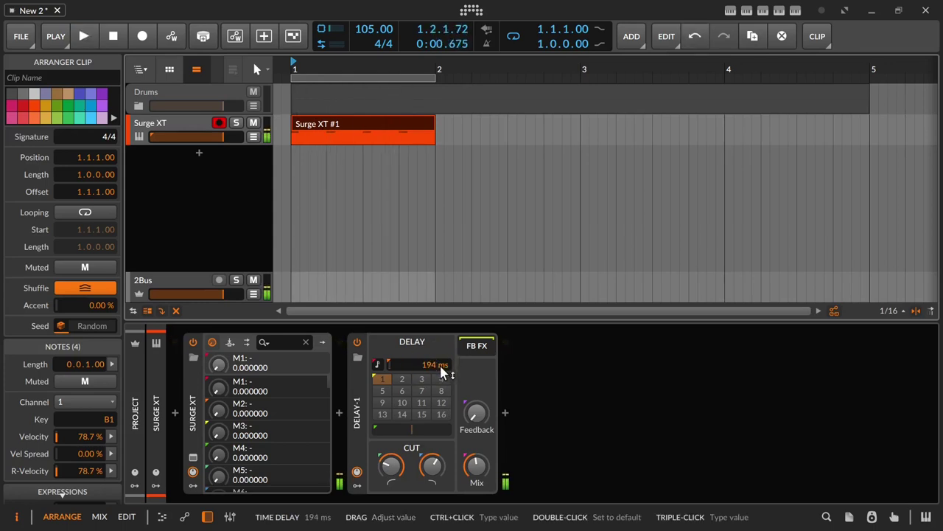
Switch Delay-1 back to 16th-note timing and adjust its mix to about the middle of its range.
click(378, 366)
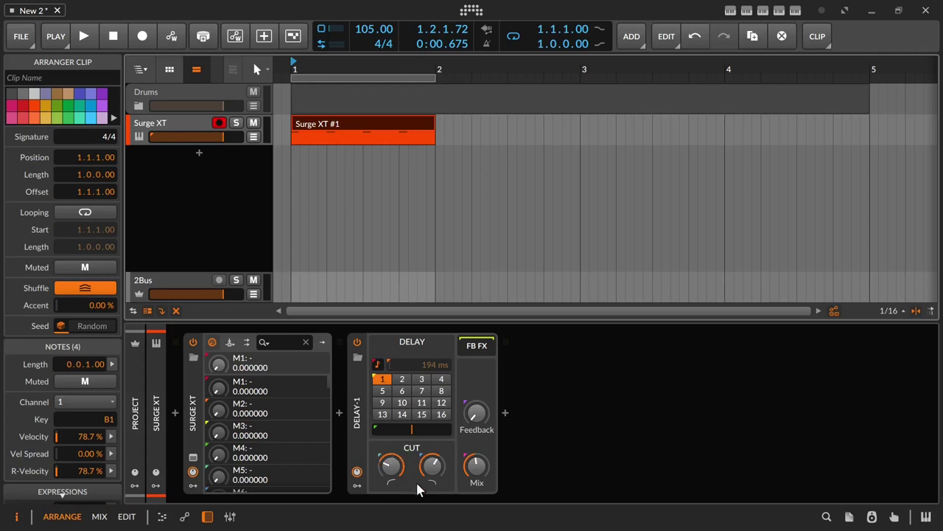
drag(472, 473, 472, 469)
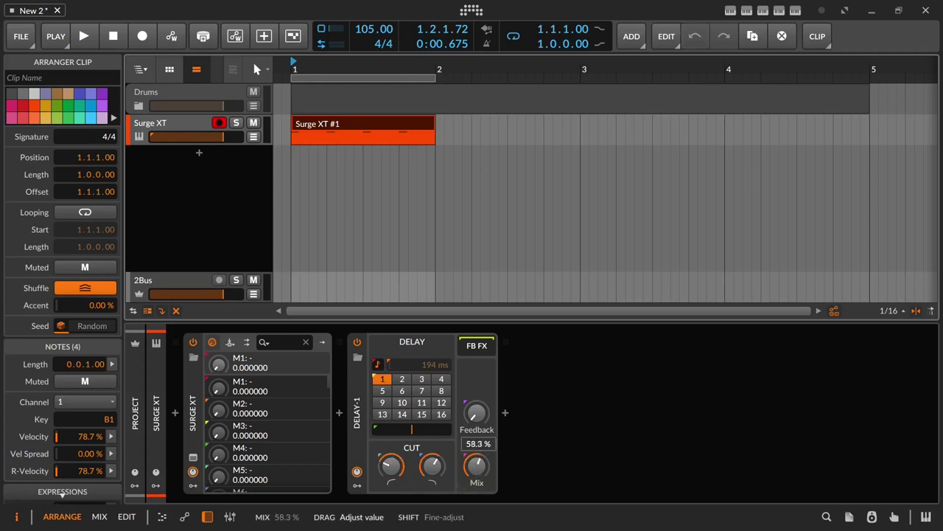
drag(476, 466, 476, 466)
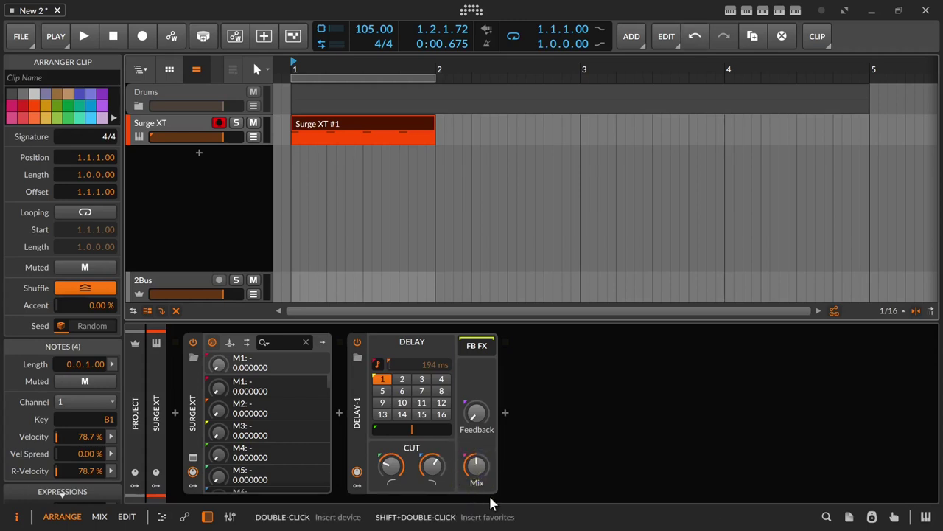
Open Delay-1's low and high cut filters fully, sweep both cutoffs while the loop plays, and stop with the high cut at minimum.
drag(392, 465, 419, 434)
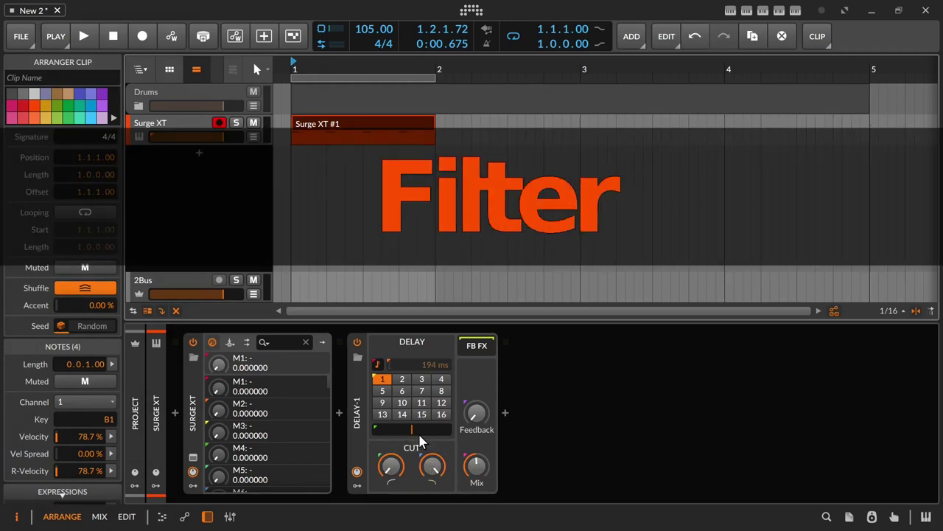
drag(293, 69, 293, 72)
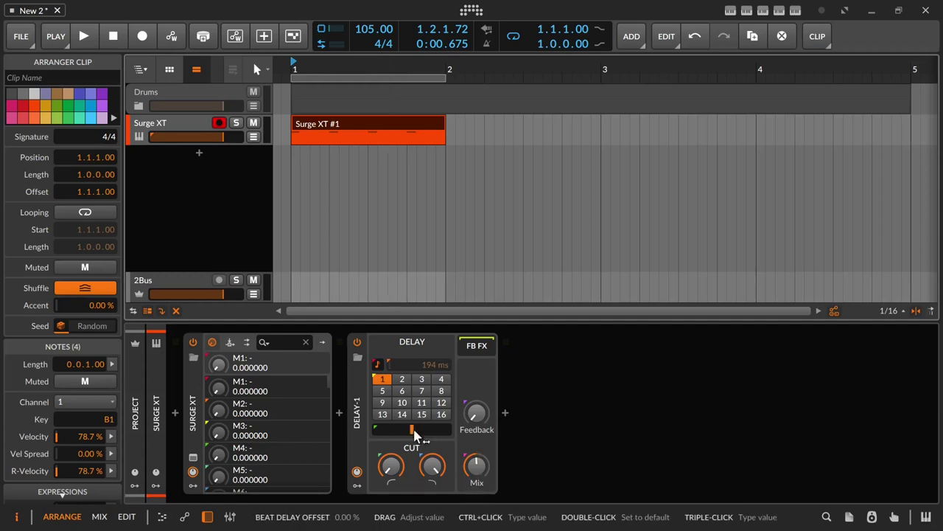
key(space)
drag(433, 470, 433, 530)
drag(392, 470, 392, 398)
drag(432, 466, 432, 435)
drag(397, 465, 432, 506)
key(space)
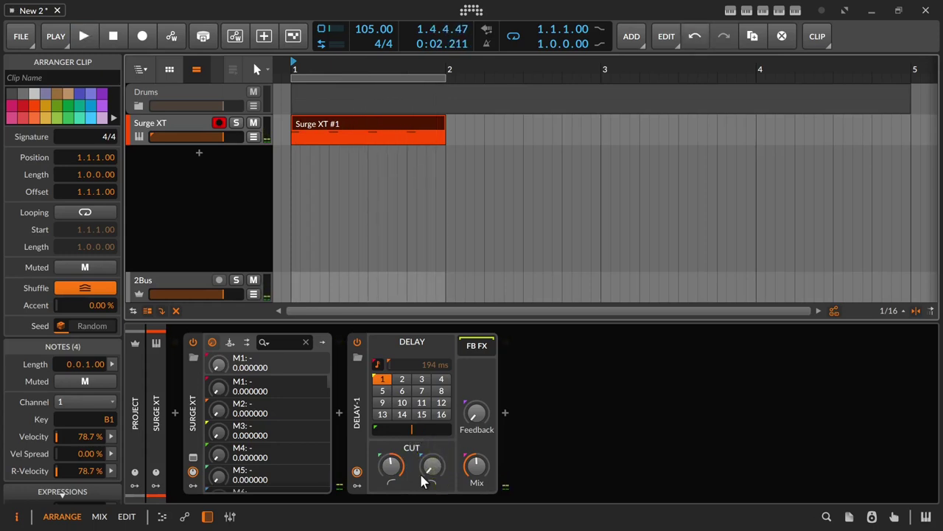
Set Delay-1's high cut frequency to 1.28 kHz and its time to 3 beats of delay, and audition the loop briefly.
drag(432, 466, 433, 439)
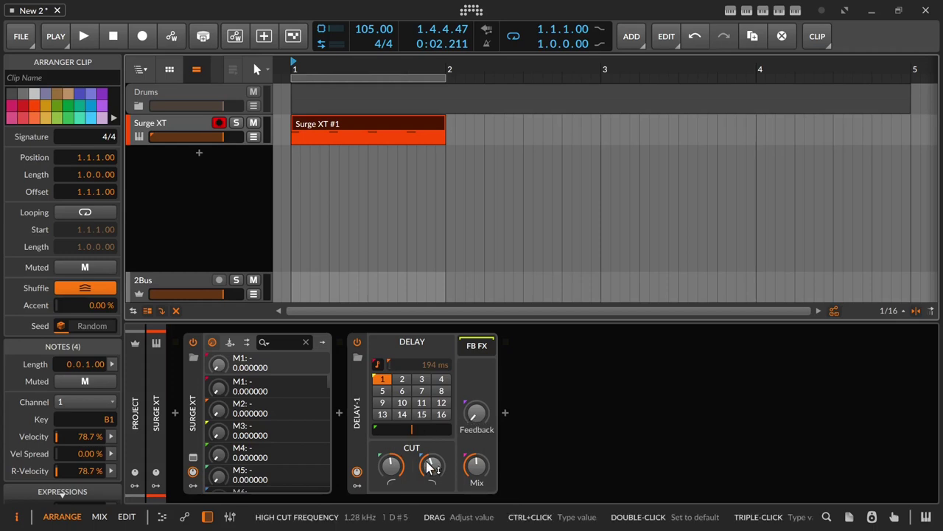
click(423, 380)
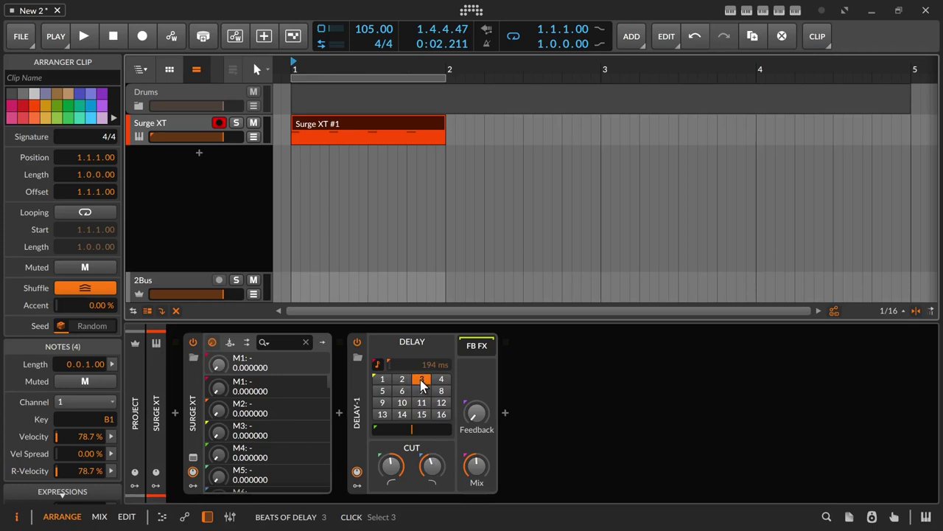
key(space)
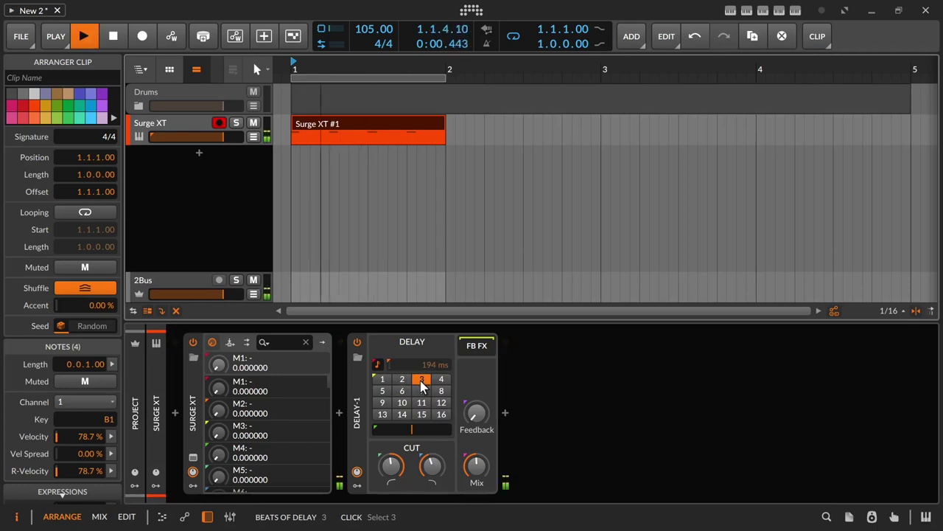
key(space)
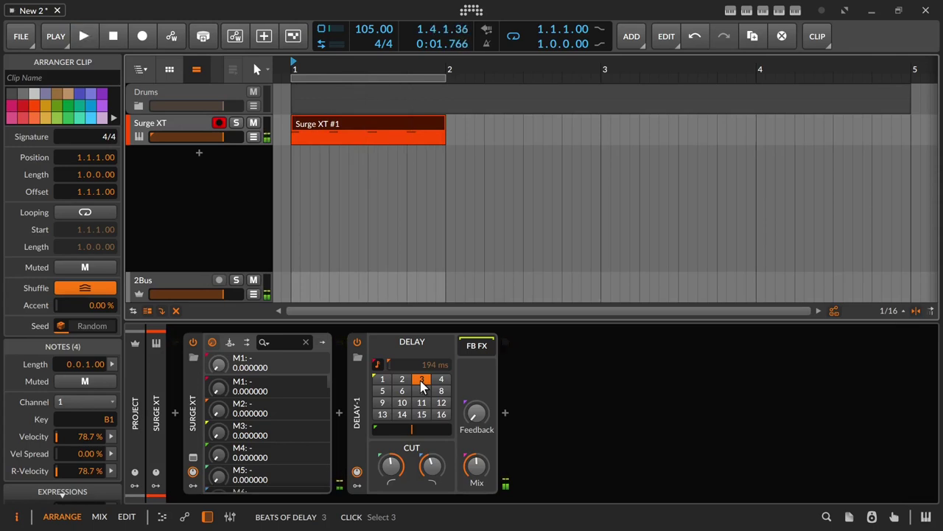
Raise Delay-1's feedback to -15.7 dB, insert a Peak Limiter after the delay, and collapse the limiter.
mouse_move(481, 414)
mouse_down()
mouse_move(481, 397)
mouse_move(476, 408)
mouse_up()
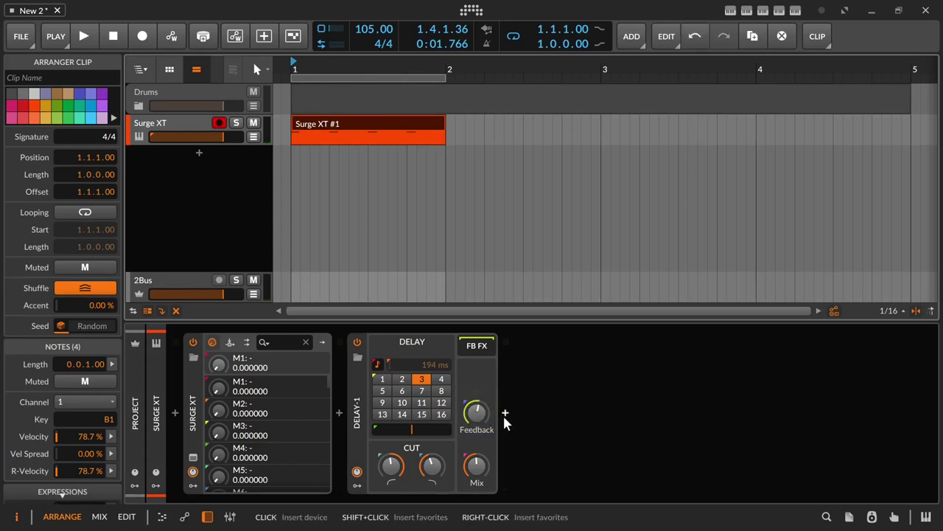
click(504, 413)
text(peak)
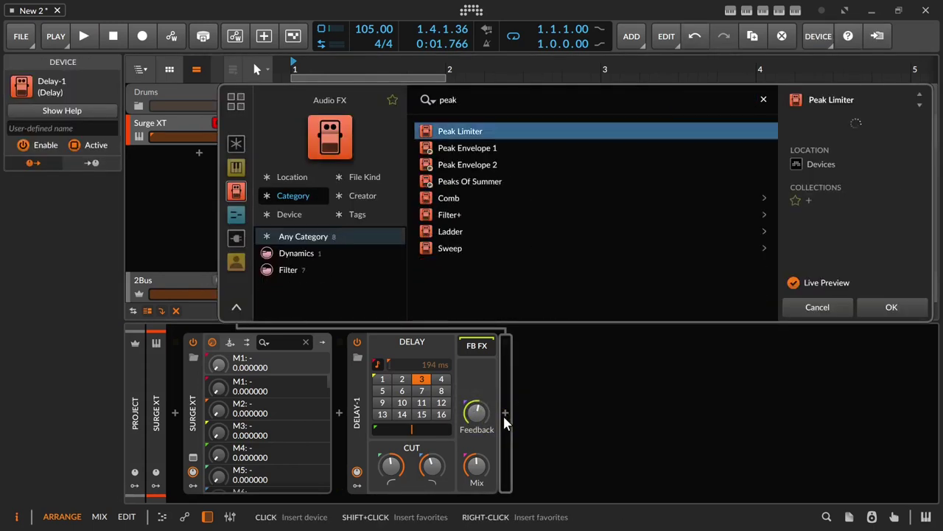
key(Return)
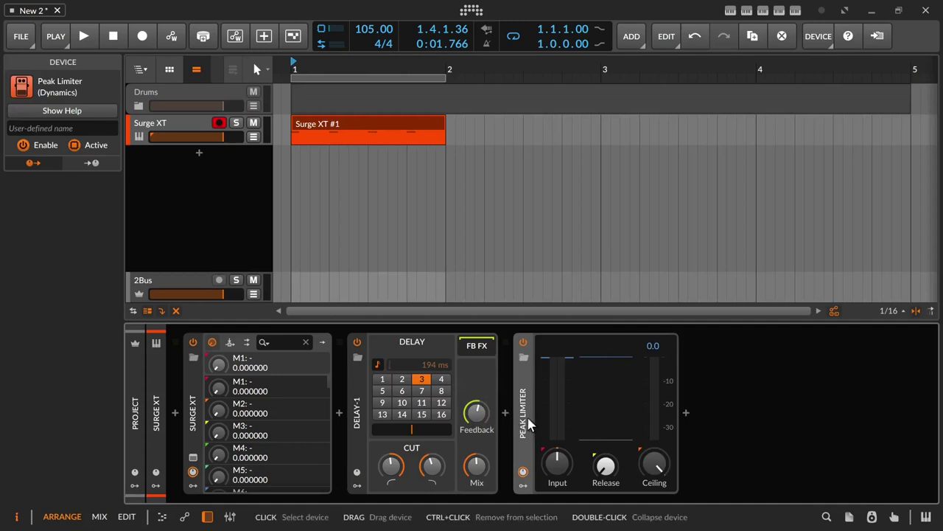
double_click(527, 419)
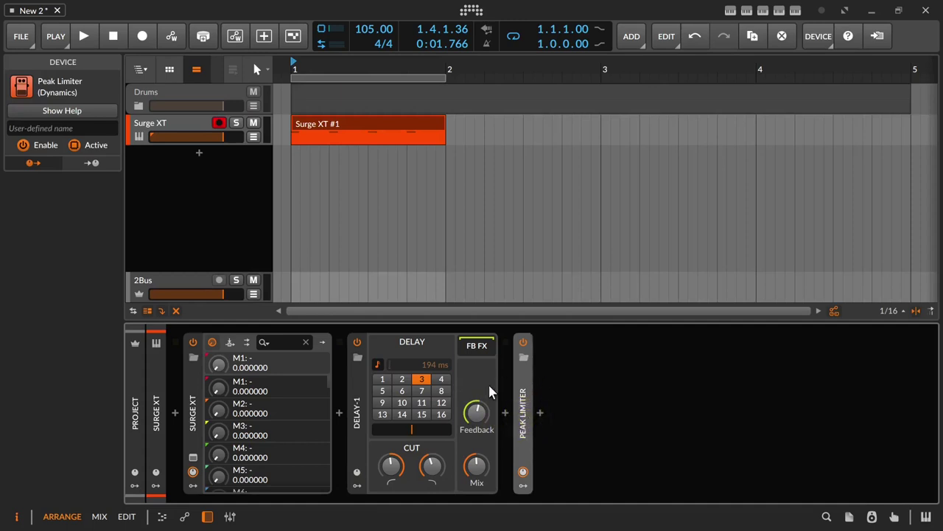
Audition the loop with Delay-1's feedback at minimum and again while setting it to -21.0 dB, stopping playback after each.
key(space)
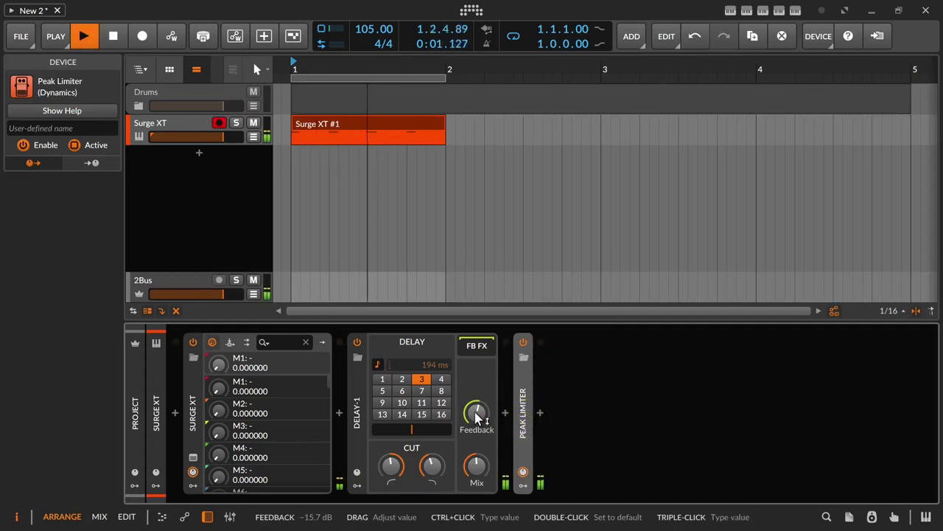
drag(476, 414, 476, 442)
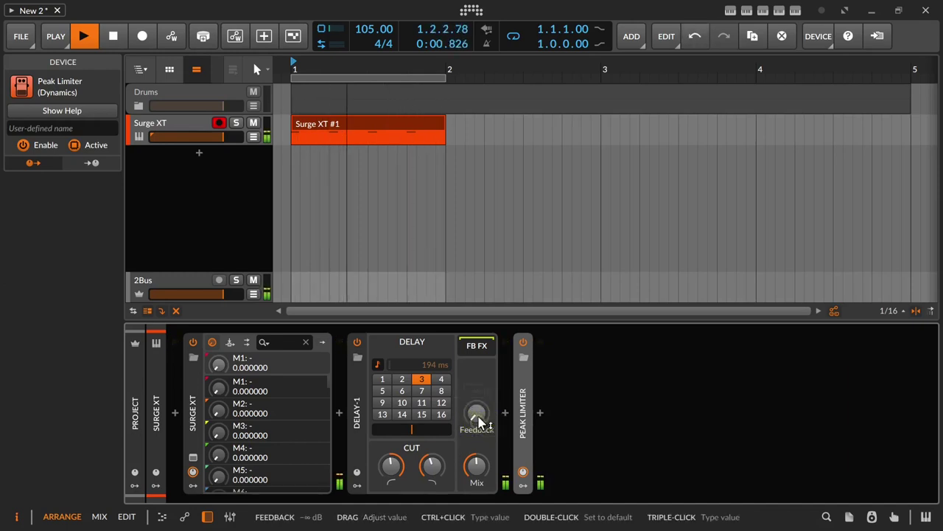
key(space)
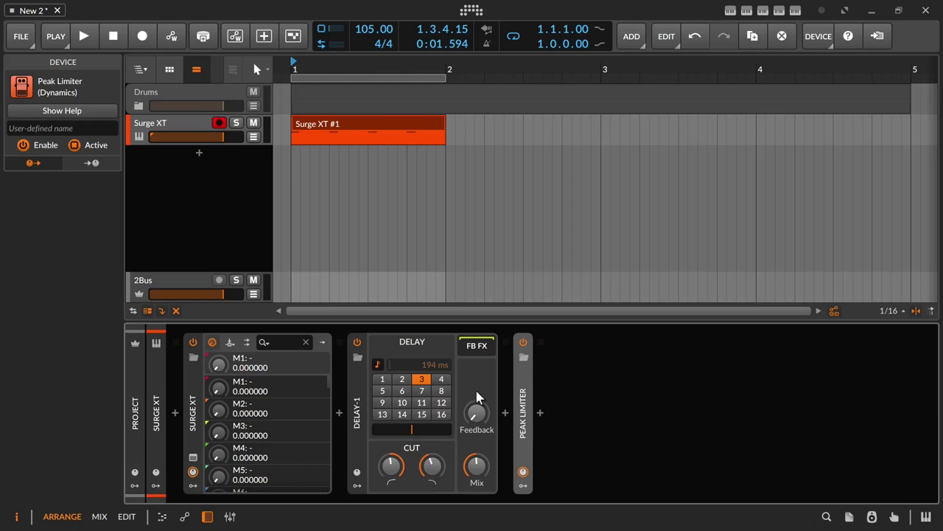
key(space)
mouse_move(476, 413)
mouse_down()
mouse_move(476, 432)
mouse_move(476, 398)
mouse_move(475, 418)
mouse_up()
key(space)
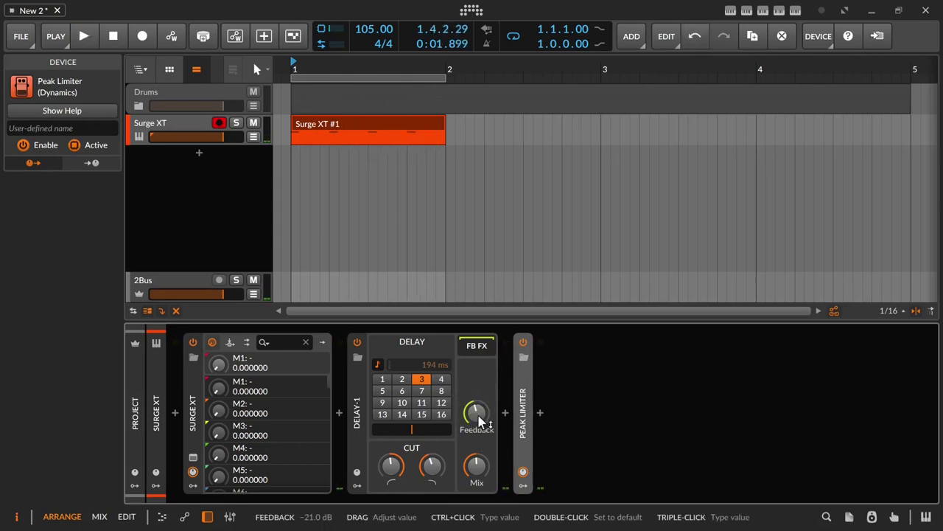
Raise Delay-1's feedback to about -4 dB and audition the loop while varying the feedback, ending with playback stopped.
drag(481, 411, 480, 398)
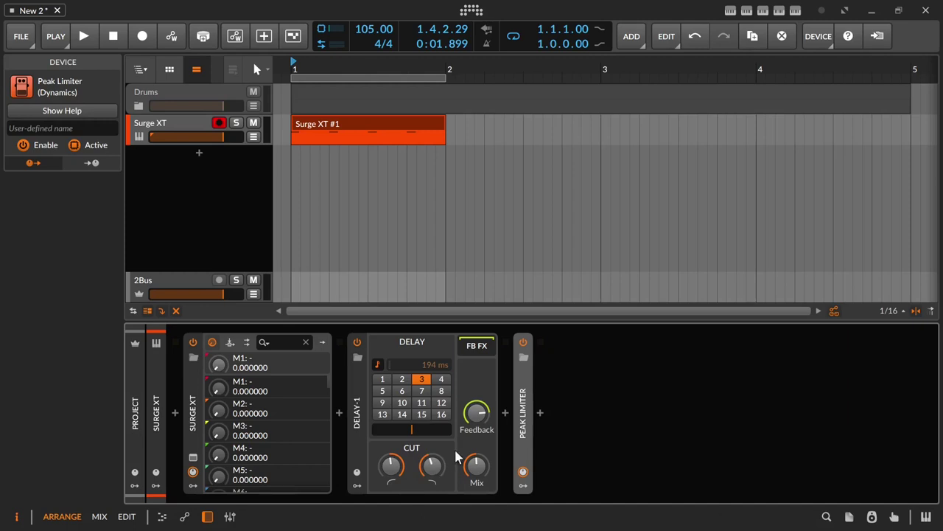
drag(483, 421, 483, 414)
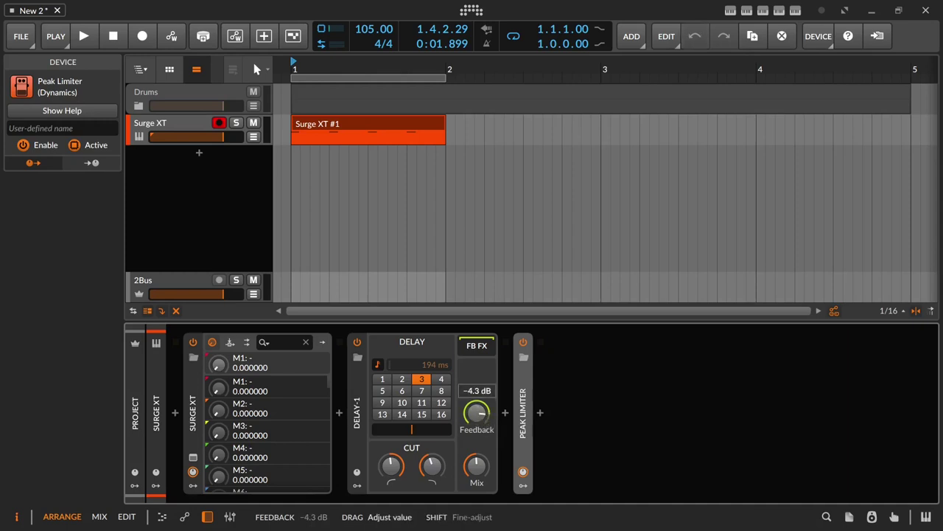
key(space)
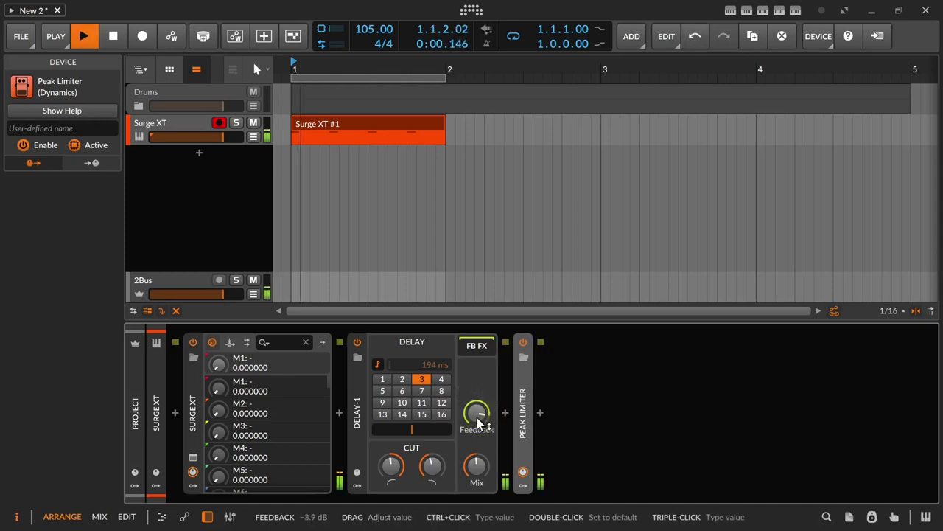
drag(477, 412, 477, 424)
key(space)
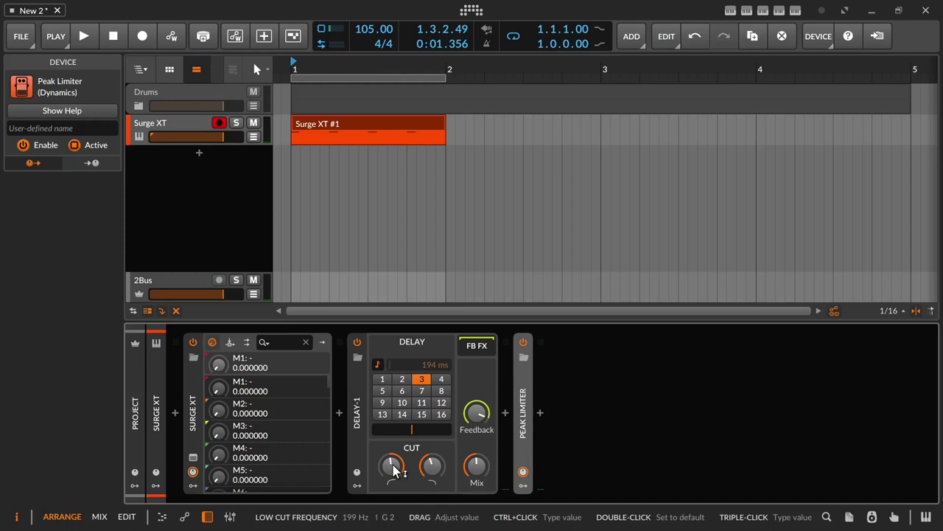
Open Delay-1's low and high cut filters fully, raise the feedback to 0.0 dB during playback, and expand the Peak Limiter.
drag(477, 416, 478, 447)
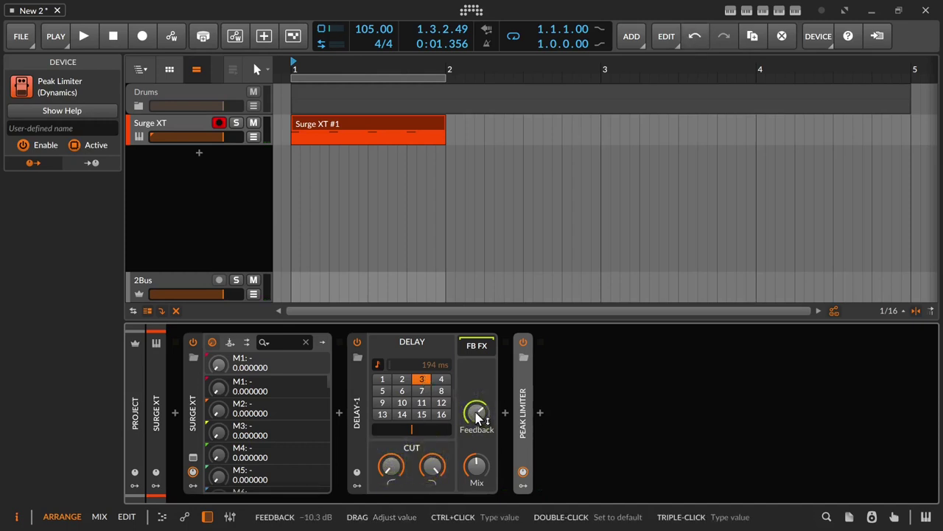
key(space)
mouse_move(478, 417)
mouse_down()
mouse_move(478, 396)
mouse_move(484, 417)
mouse_move(484, 404)
mouse_move(477, 413)
mouse_up()
double_click(523, 410)
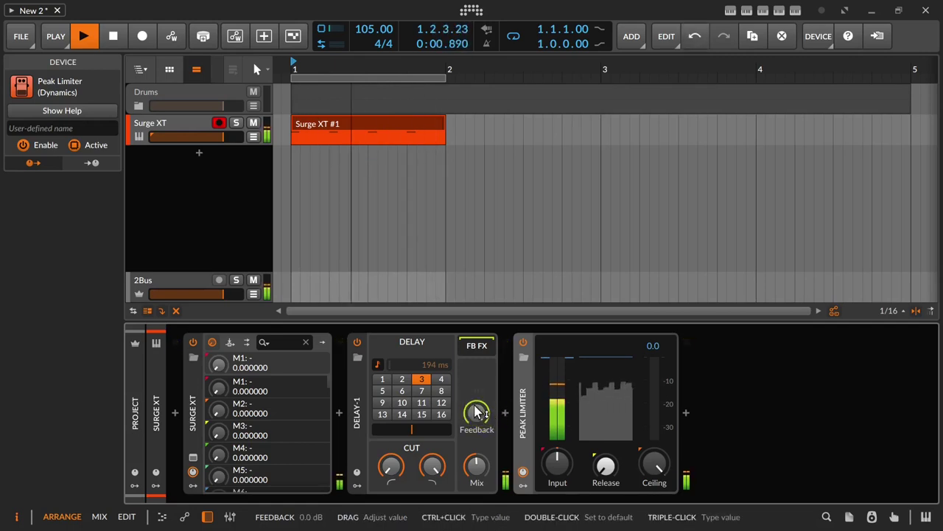
Stop playback, lower Delay-1's feedback to -16.5 dB, and narrow its range by raising the low cut and lowering the high cut.
key(space)
drag(477, 412, 428, 483)
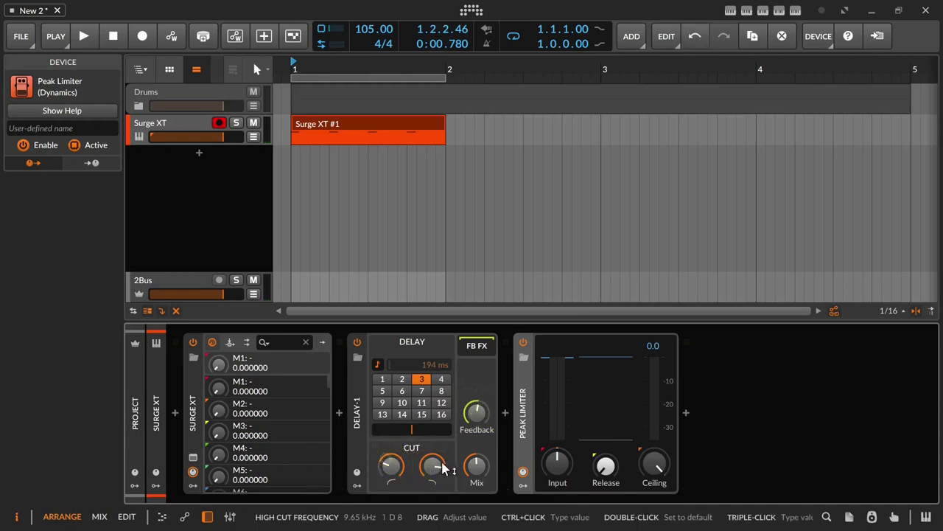
scroll(431, 464, down, 5)
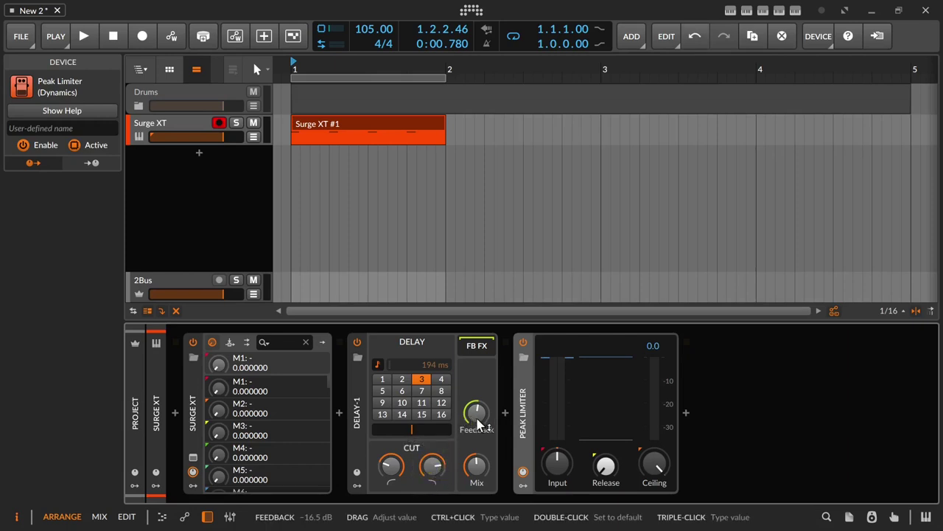
During loop playback, raise Delay-1's feedback, adjust both cut filters, lower the mix to 30.7 %, and stop.
key(space)
drag(478, 414, 478, 414)
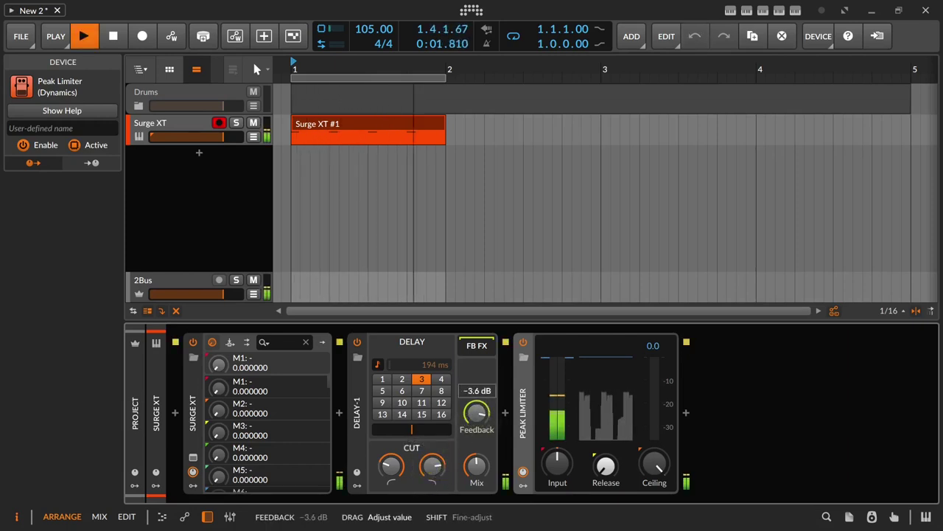
drag(433, 464, 389, 474)
drag(473, 463, 434, 477)
drag(391, 472, 391, 468)
drag(476, 465, 476, 475)
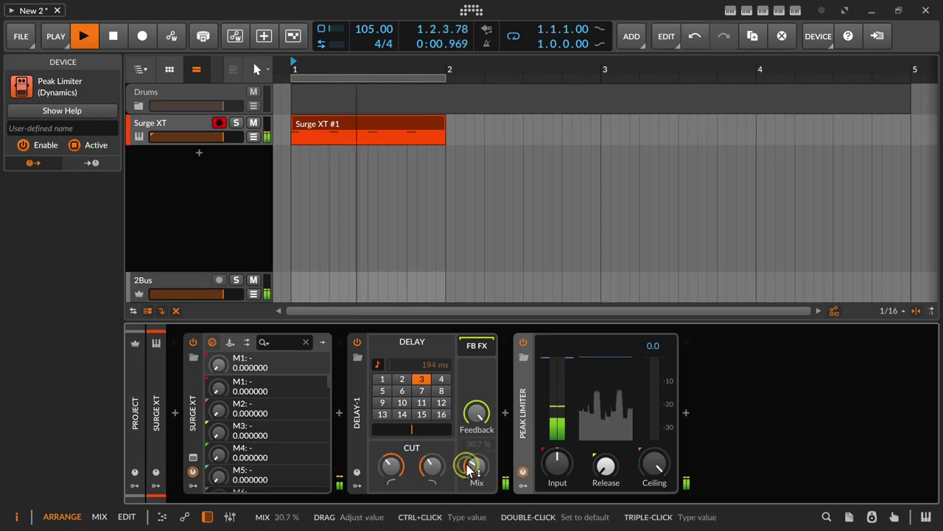
key(space)
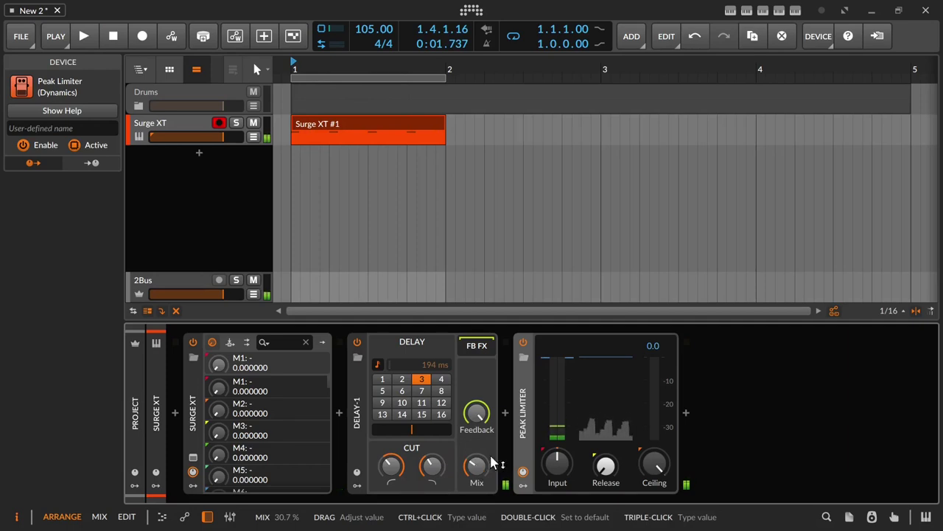
Play the loop while bringing Delay-1's feedback to about 0 dB and raising the mix well above half.
drag(481, 417, 482, 411)
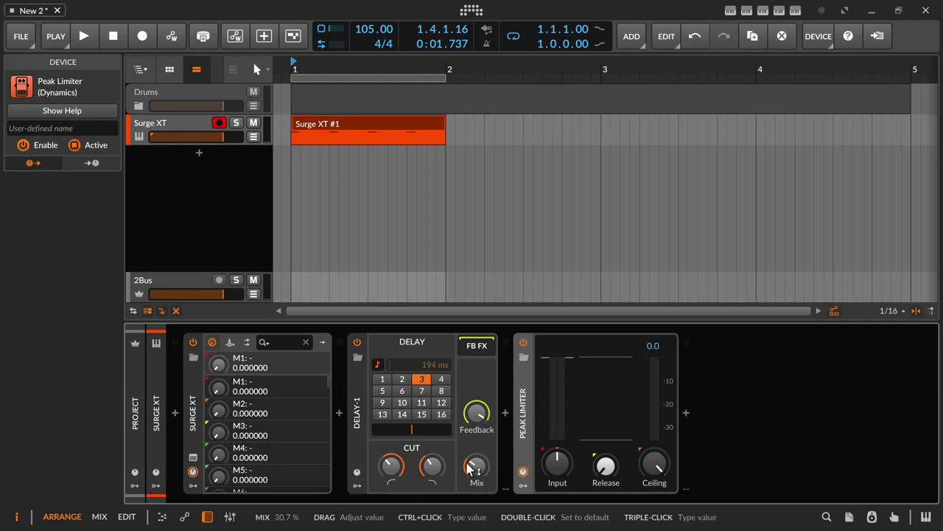
key(space)
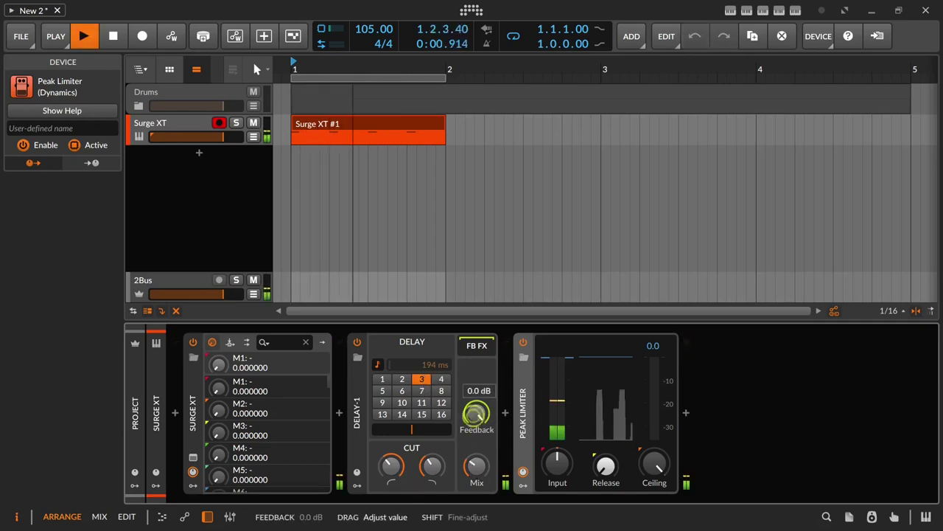
drag(475, 491, 476, 449)
drag(479, 413, 479, 418)
drag(476, 465, 479, 430)
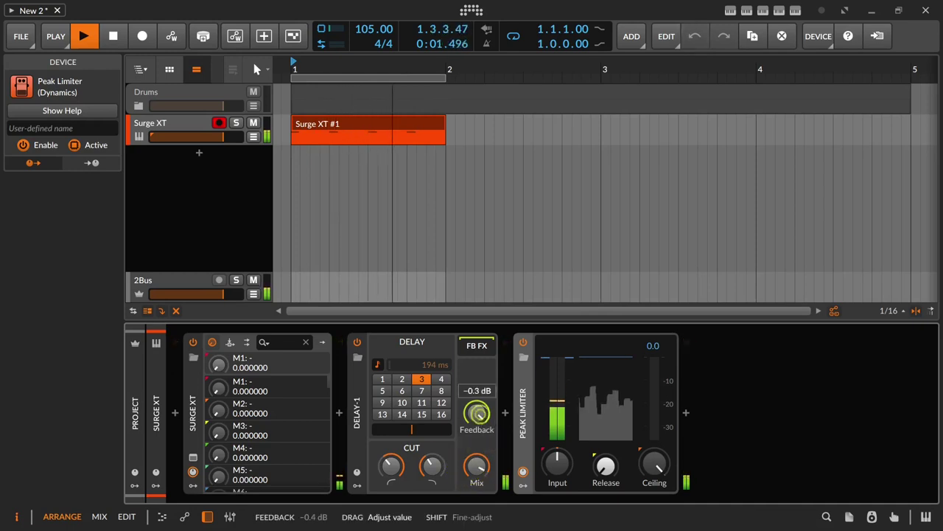
Vary Delay-1's cut filters, feedback and mix during playback, reaching 85.0 % mix, and stop with the mix lowered again.
drag(432, 465, 432, 443)
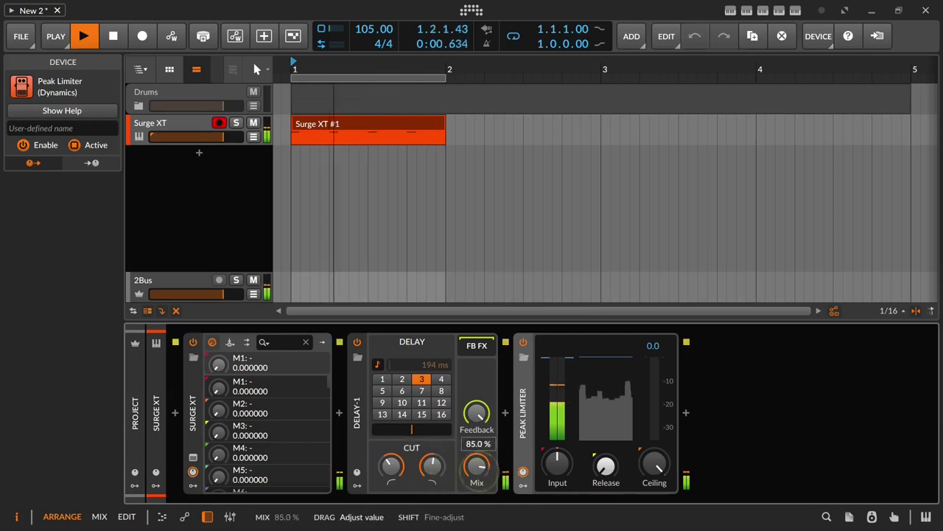
drag(477, 465, 389, 460)
drag(477, 414, 477, 414)
drag(477, 466, 483, 496)
key(space)
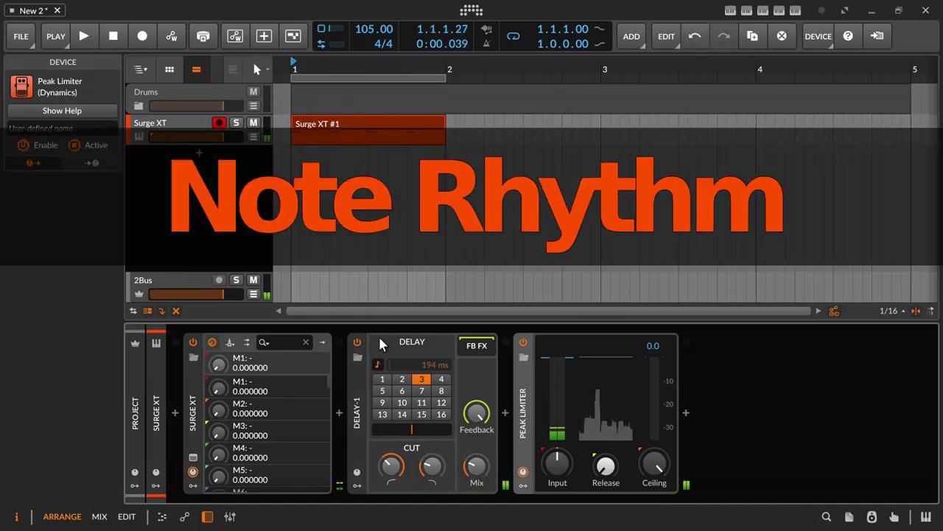
Turn off Delay-1 and briefly audition the dry Surge XT loop.
click(357, 344)
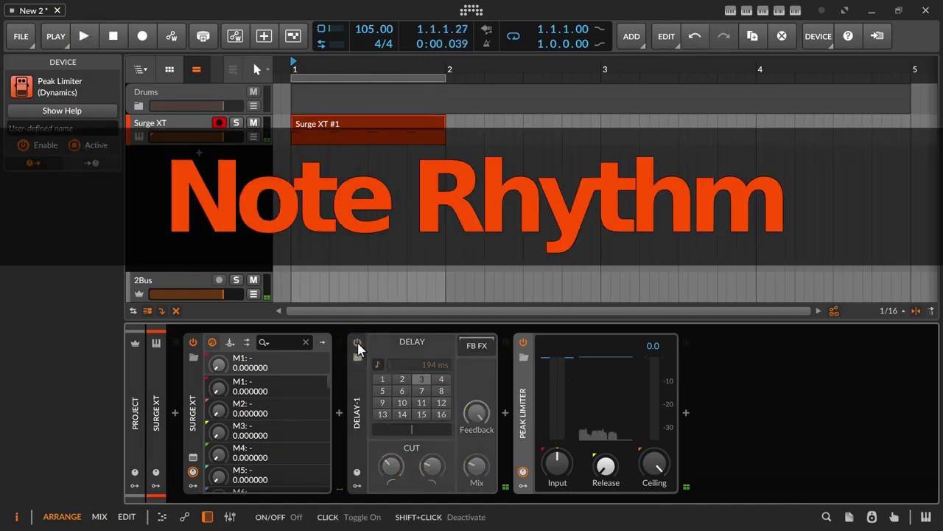
key(space)
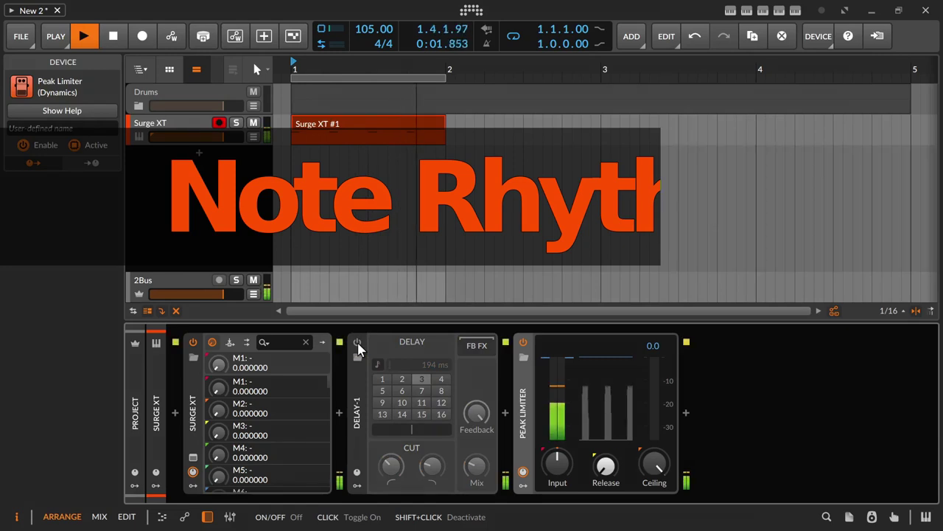
key(space)
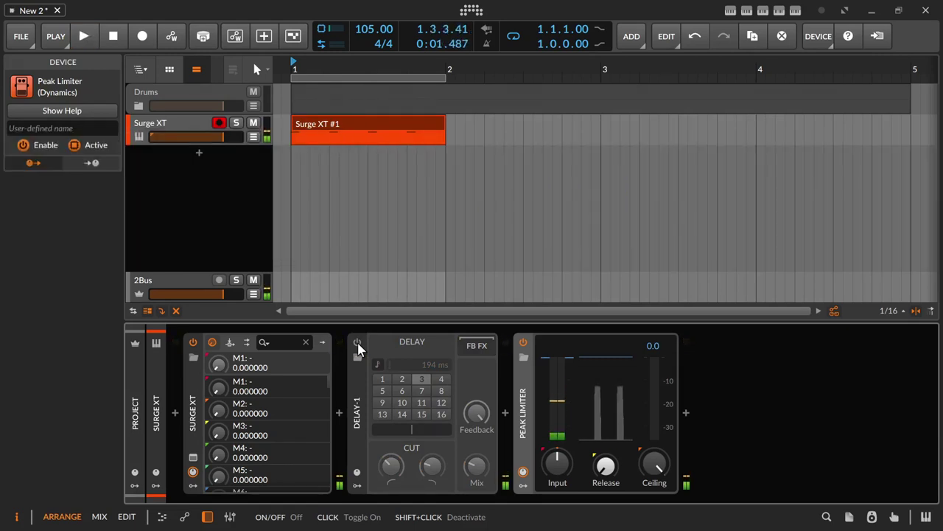
Open the Surge XT #1 clip in the note editor and select its first and last B1 notes in turn.
double_click(354, 132)
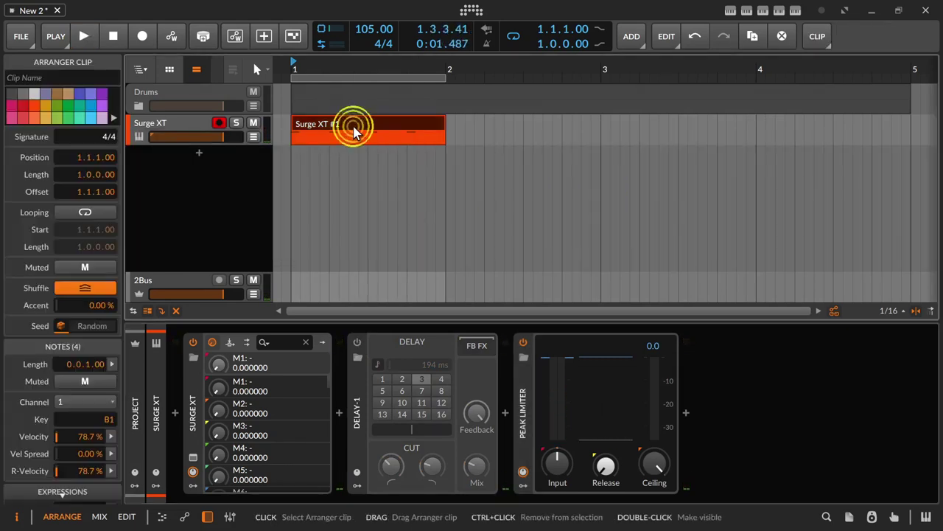
scroll(408, 196, down, 3)
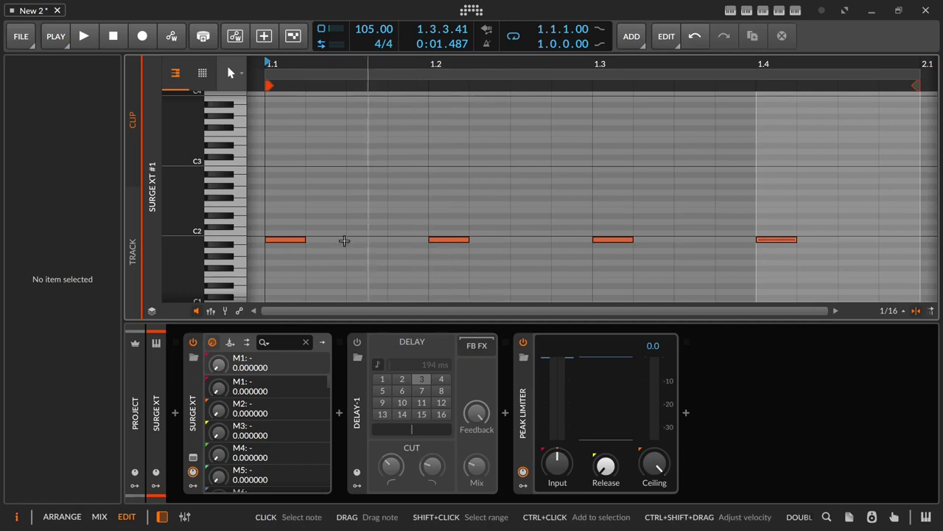
drag(283, 213, 286, 265)
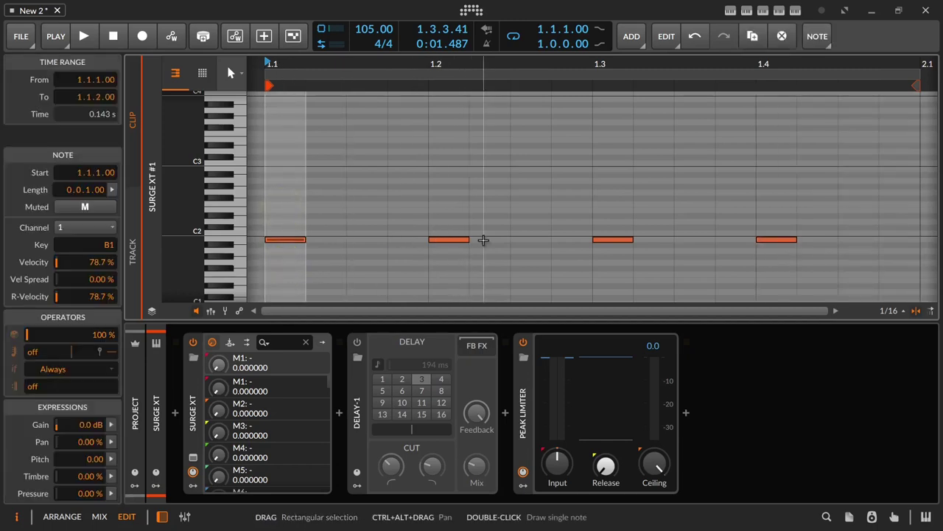
drag(777, 217, 781, 263)
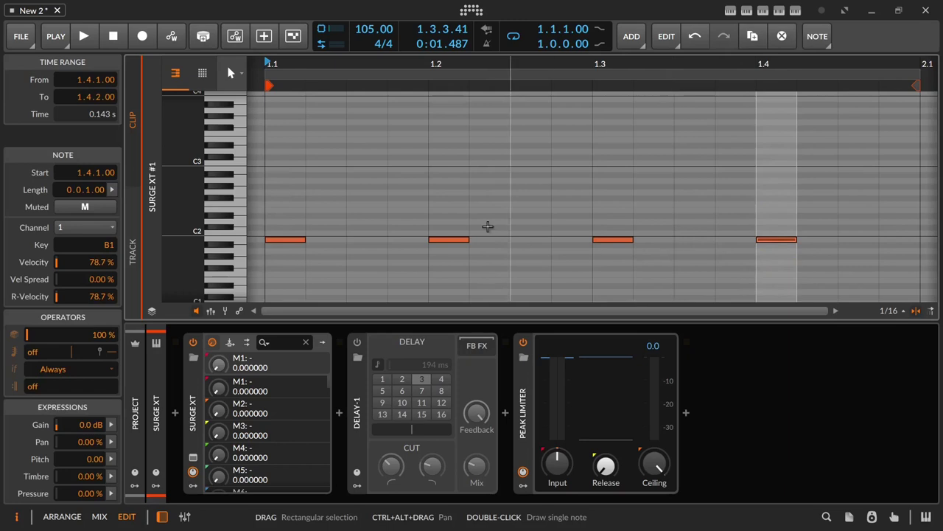
Move the clip's second B1 note to start at 1.2.3.00 and play the changed rhythm without delay.
click(454, 226)
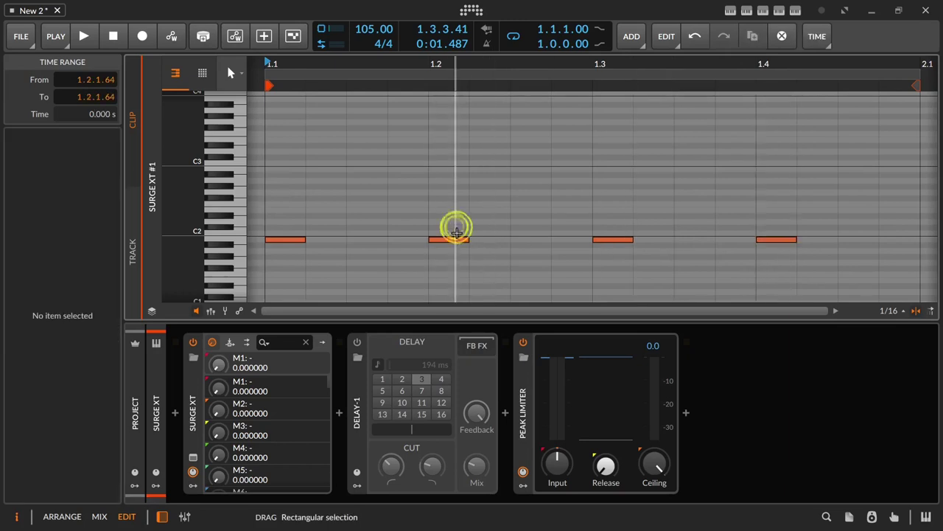
drag(454, 243, 533, 241)
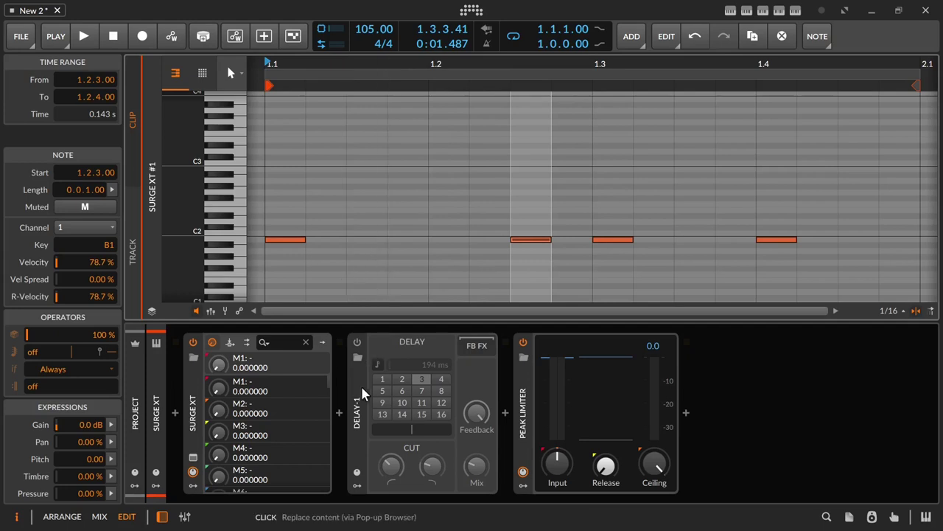
key(space)
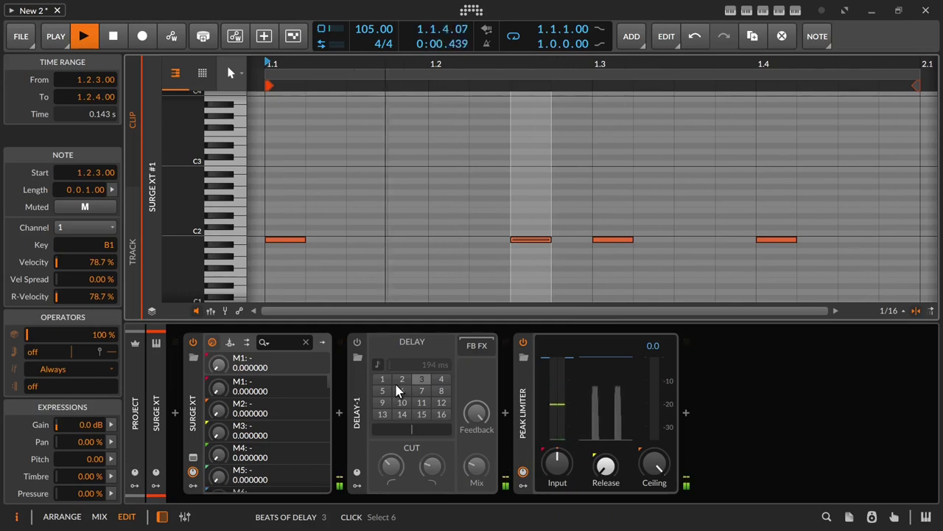
During playback, return the second note to beat 1.2 and move the third note to start at 1.3.3.00.
click(523, 237)
drag(524, 240, 449, 242)
drag(607, 239, 685, 240)
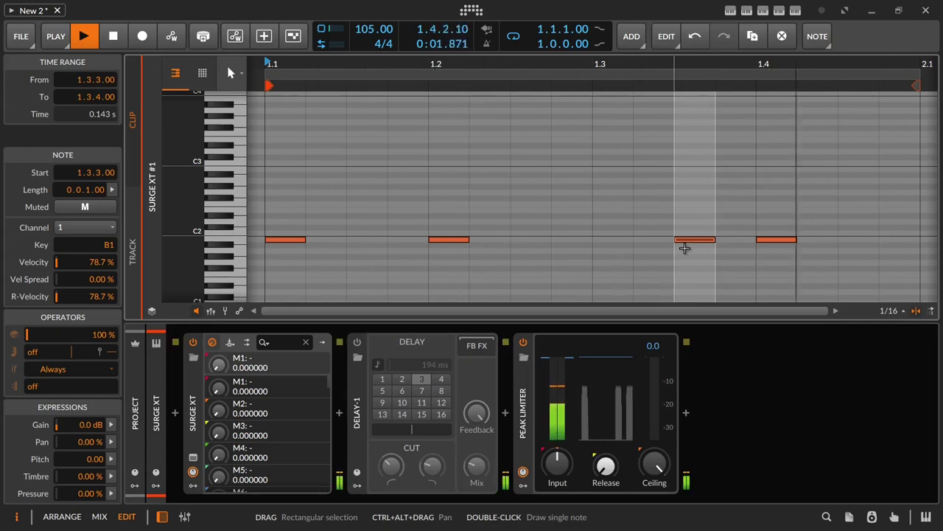
Stop playback, load Delay-1's default preset and briefly audition the edited Surge XT rhythm through the delay.
key(space)
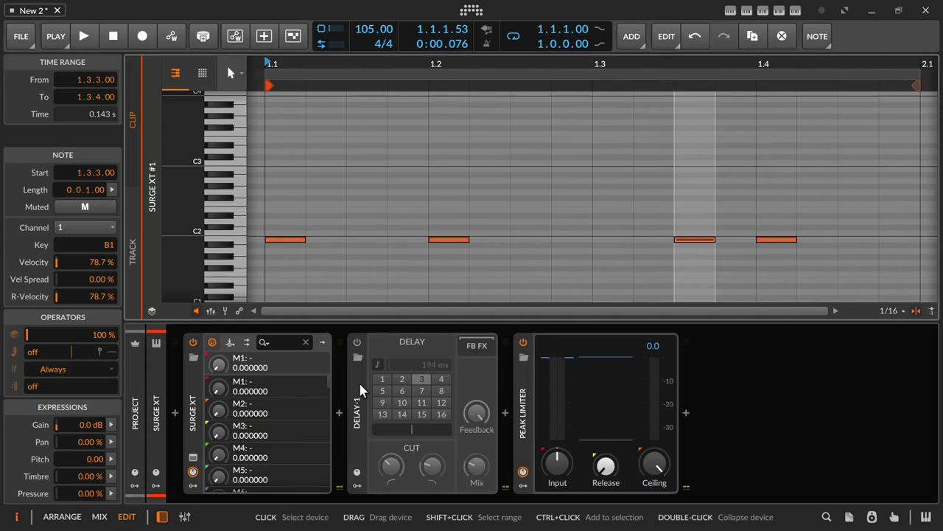
right_click(361, 386)
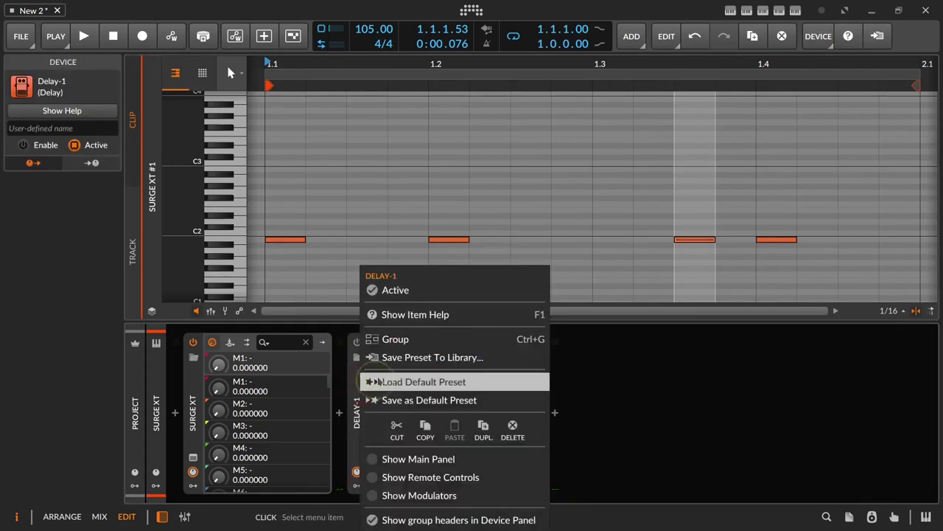
click(378, 382)
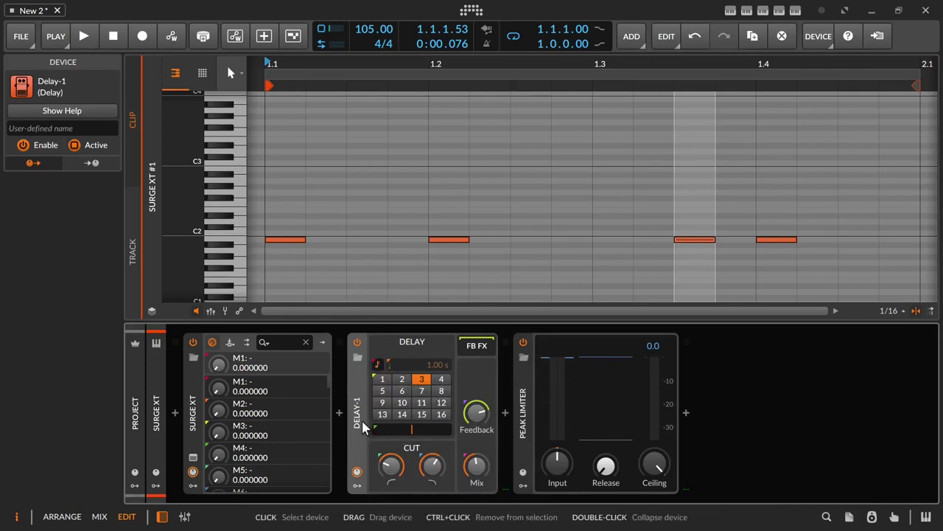
key(space)
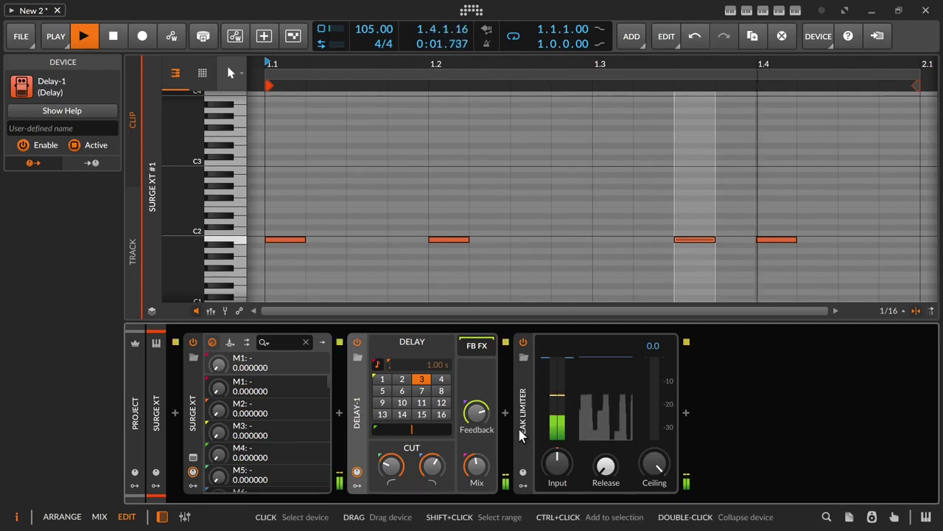
key(space)
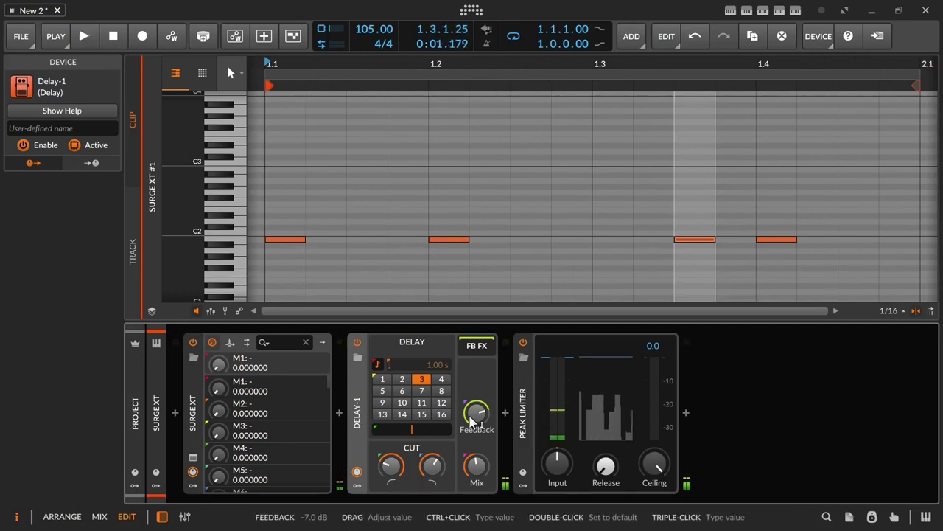
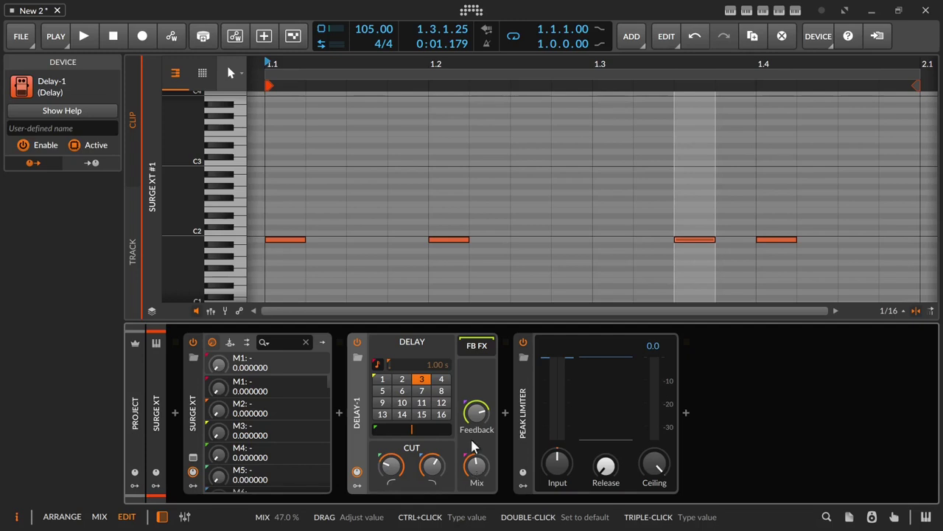
Select the Peak Limiter and, during playback, raise Delay-1's feedback and low cut to about 183 Hz and lower its high cut.
click(531, 431)
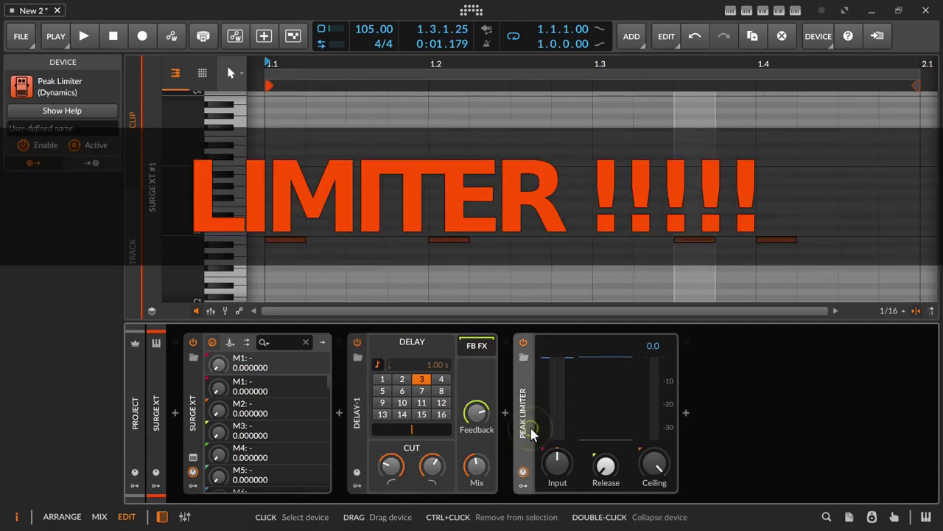
click(533, 433)
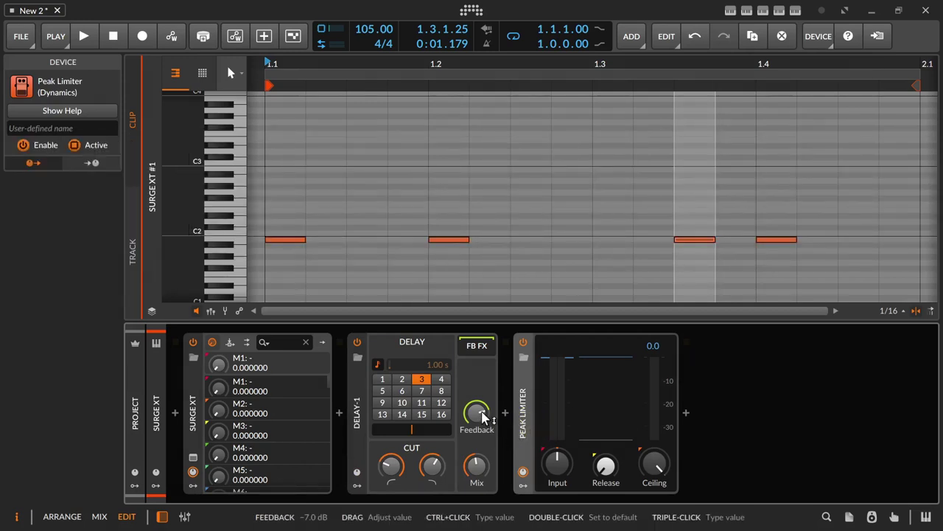
key(space)
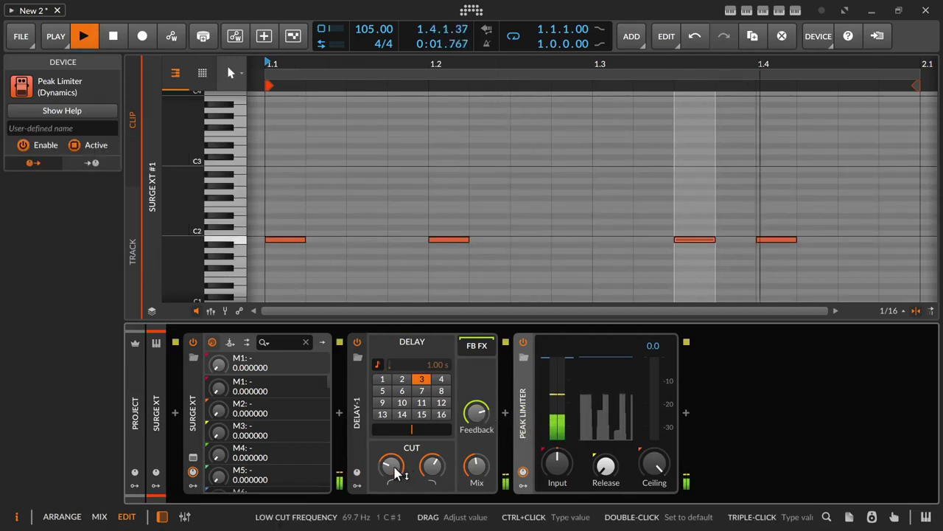
mouse_move(394, 475)
mouse_down()
mouse_move(394, 460)
mouse_move(432, 457)
mouse_move(392, 469)
mouse_up()
drag(476, 417, 476, 406)
drag(432, 464, 392, 475)
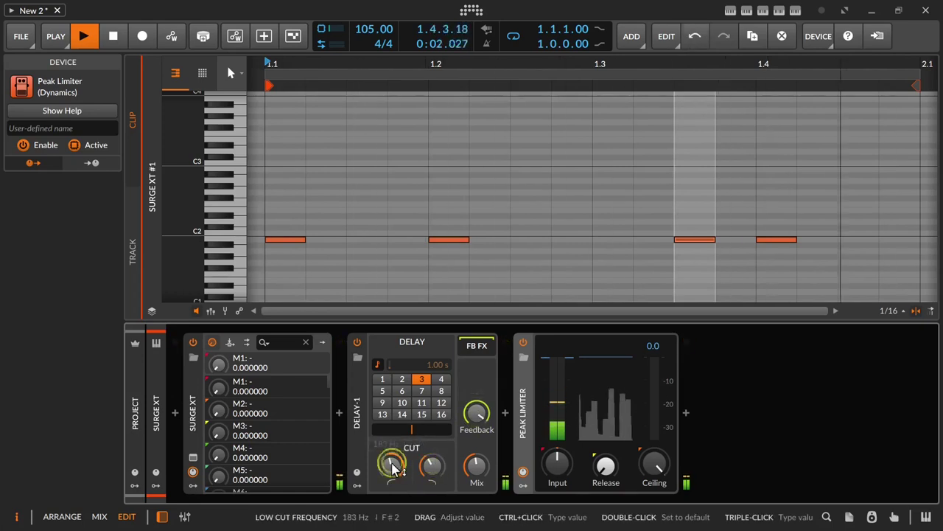
In the arrangement, extend the Surge XT #1 clip as a loop to four bars and set the playback loop to its length.
key(alt+1)
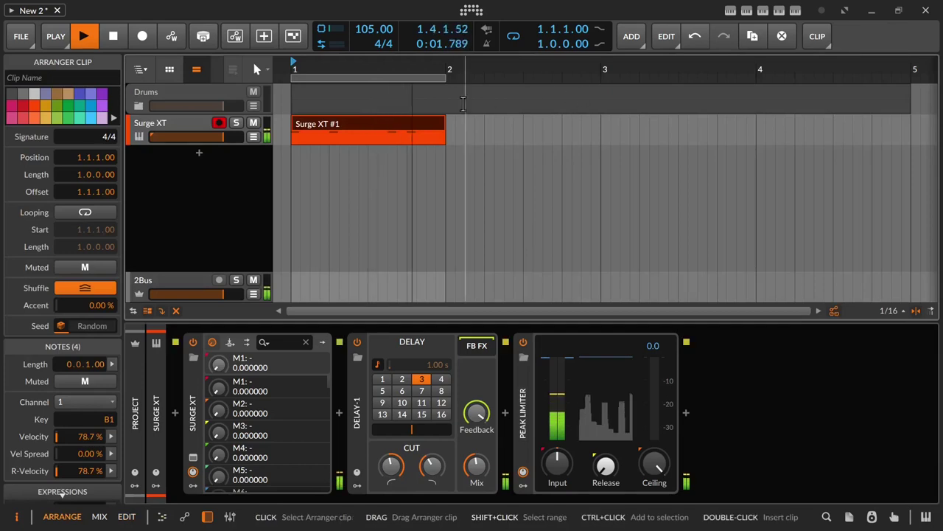
drag(442, 139, 847, 162)
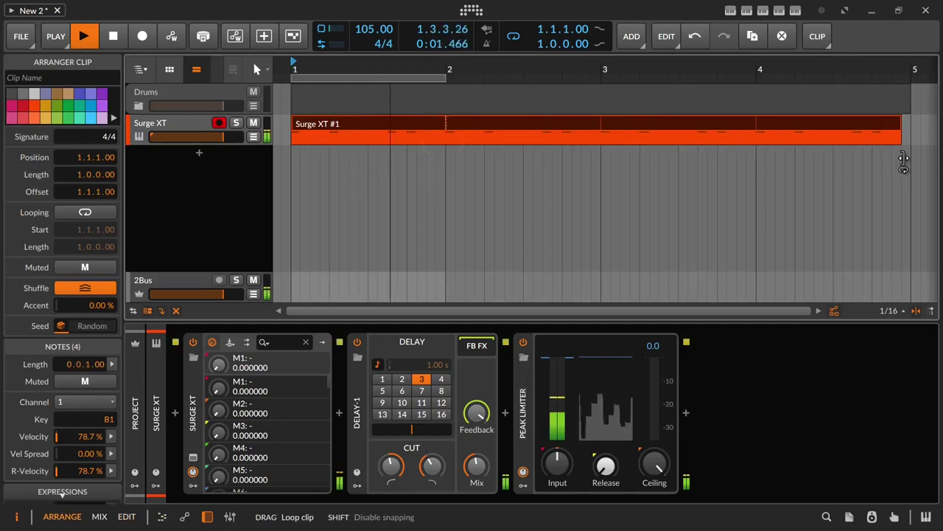
click(847, 123)
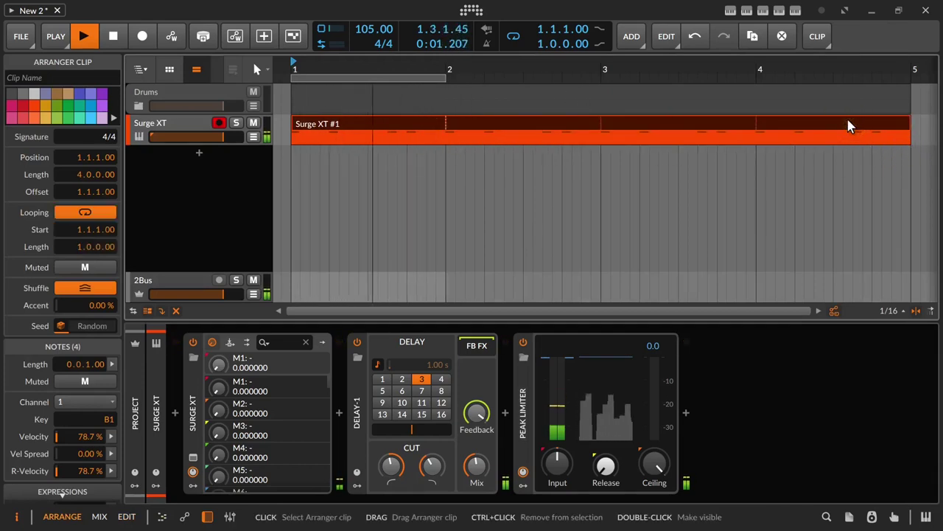
key(ctrl+l)
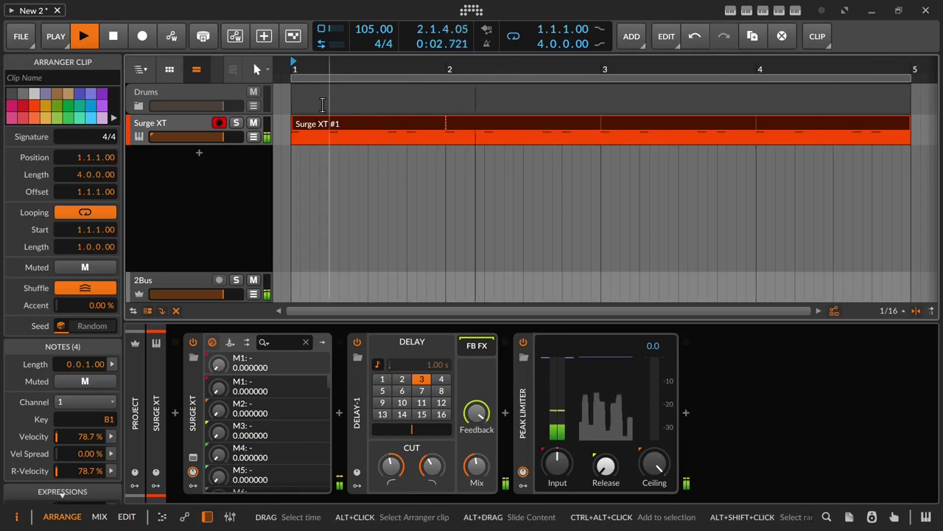
Activate the Drums group track during playback and select Delay-1 on the Surge XT track.
click(230, 93)
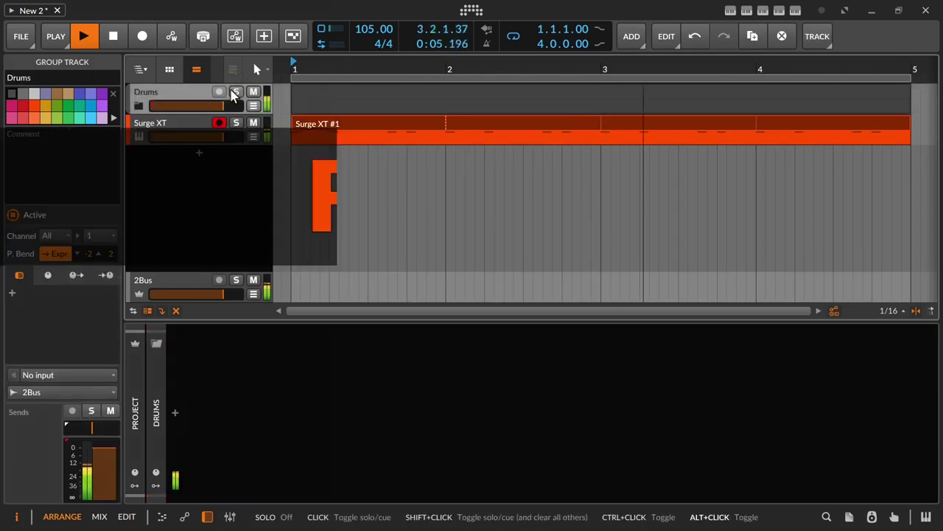
click(182, 123)
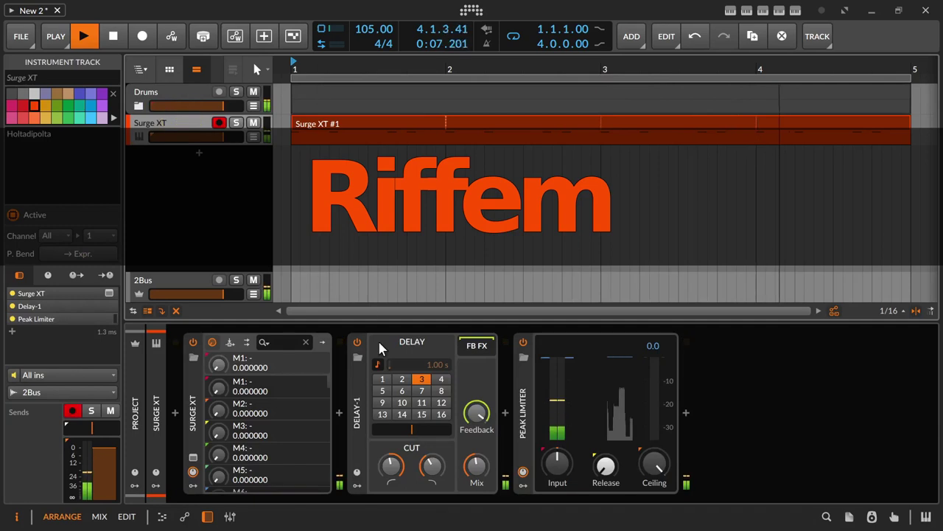
click(357, 408)
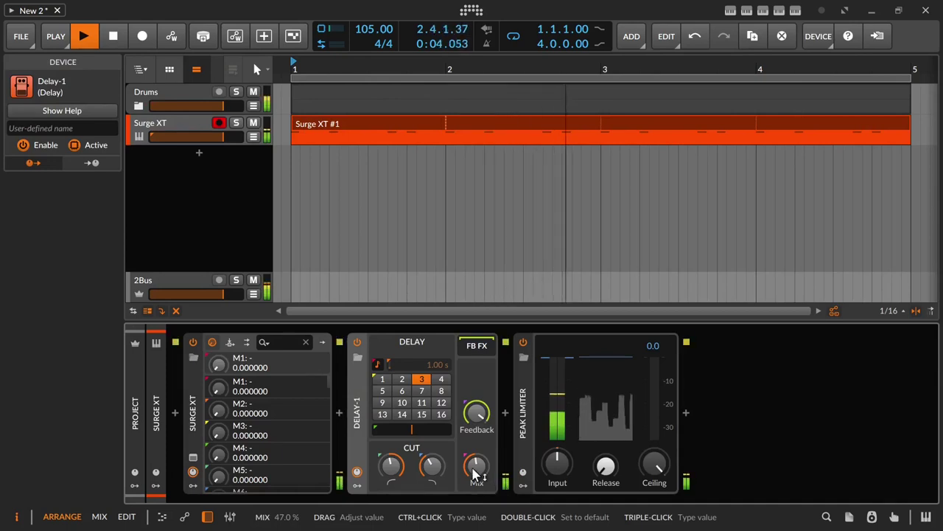
On Delay-1, set the mix to 100% and the beat delay offset to 33.3%, adjusting the cut filters as well.
drag(476, 465, 476, 425)
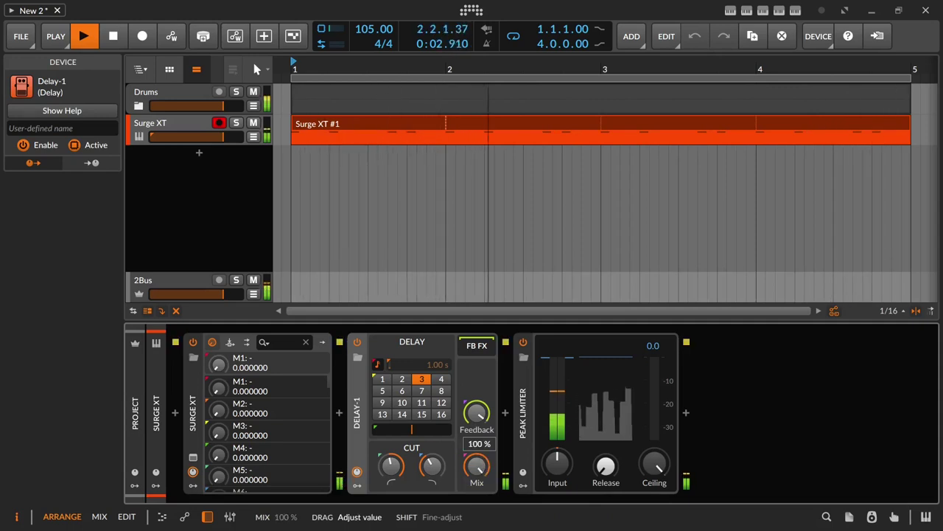
drag(432, 465, 391, 473)
drag(415, 433, 427, 432)
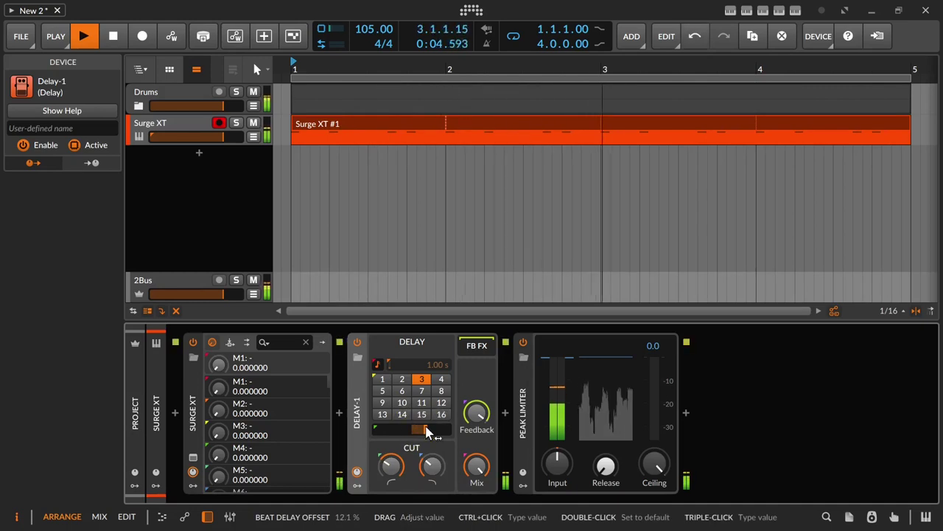
drag(428, 432, 453, 433)
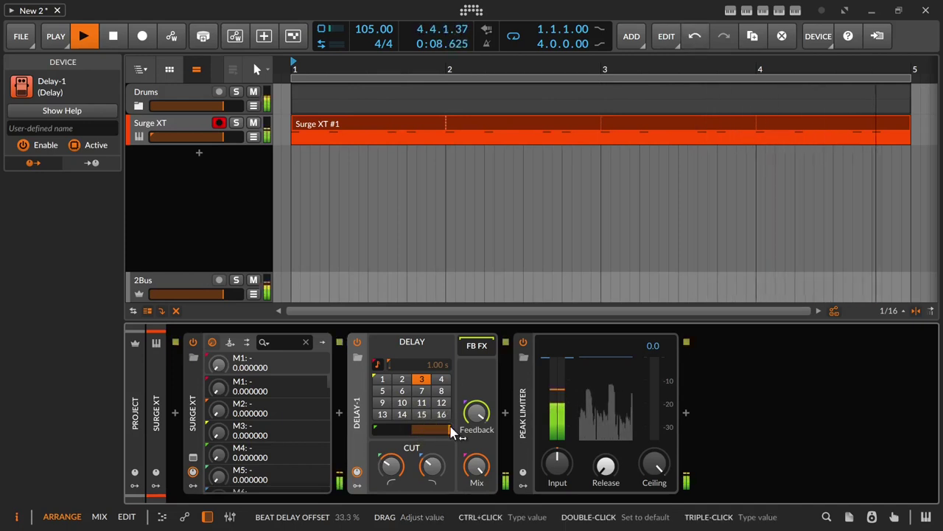
Sweep the Delay-1 feedback down and back up to 0.0 dB, and reduce the beat delay offset while adjusting the high cut.
drag(482, 414, 483, 472)
drag(482, 418, 482, 361)
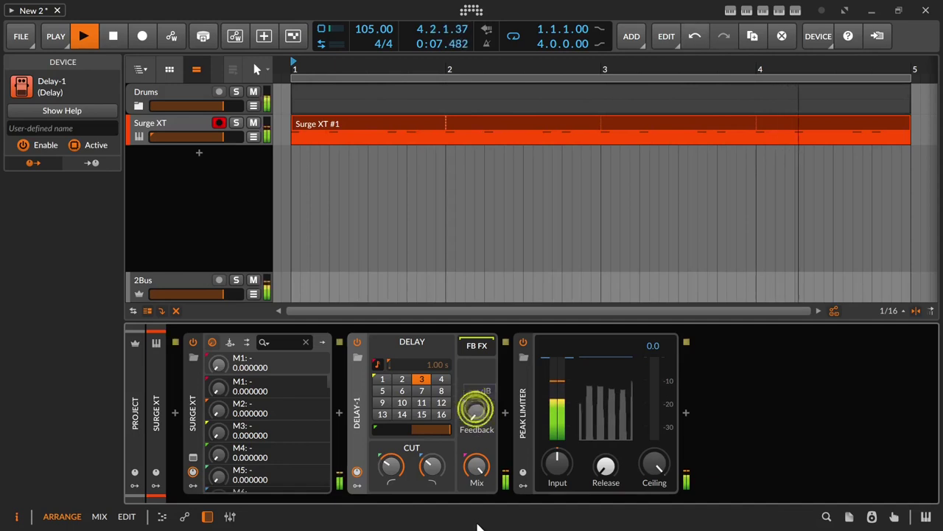
drag(442, 432, 442, 437)
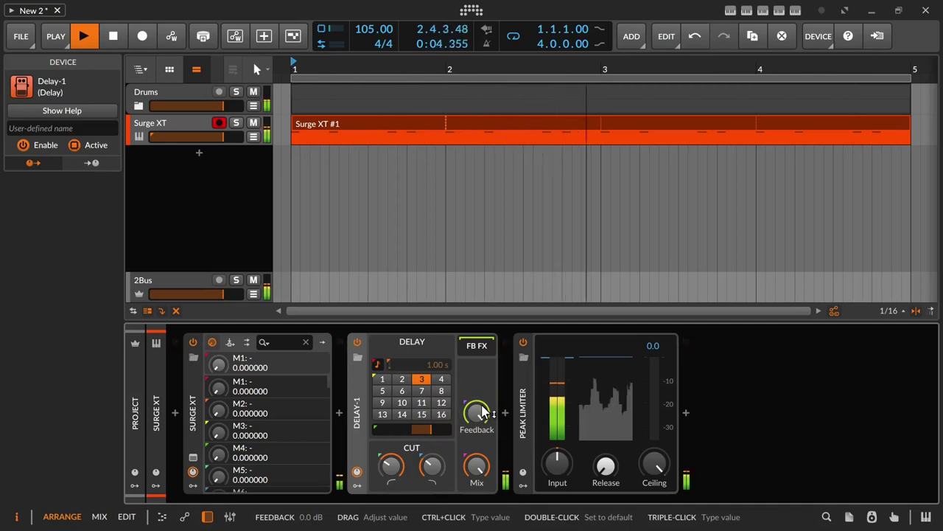
drag(430, 474, 431, 465)
click(429, 427)
Reset the Delay-1 feedback to −∞ dB and the beat delay offset to 0.00%.
drag(485, 413, 486, 411)
double_click(485, 411)
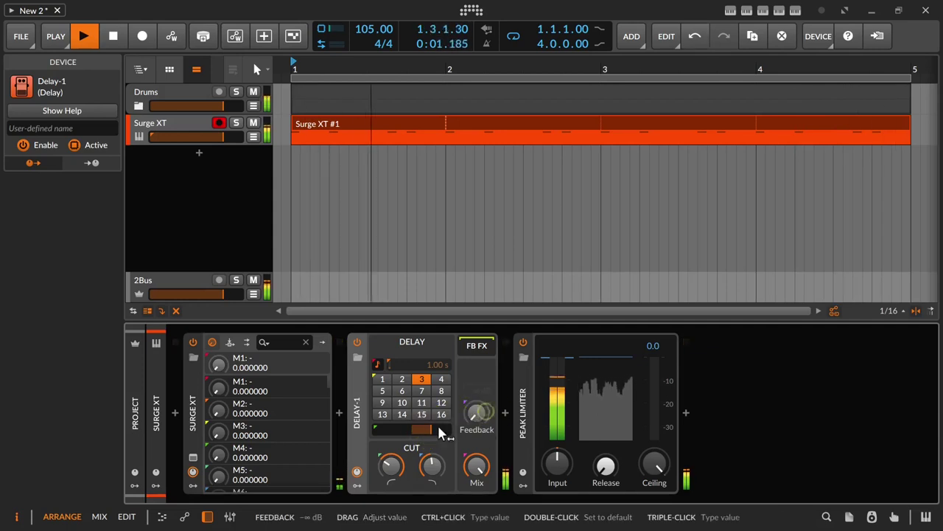
double_click(424, 432)
double_click(423, 433)
double_click(423, 432)
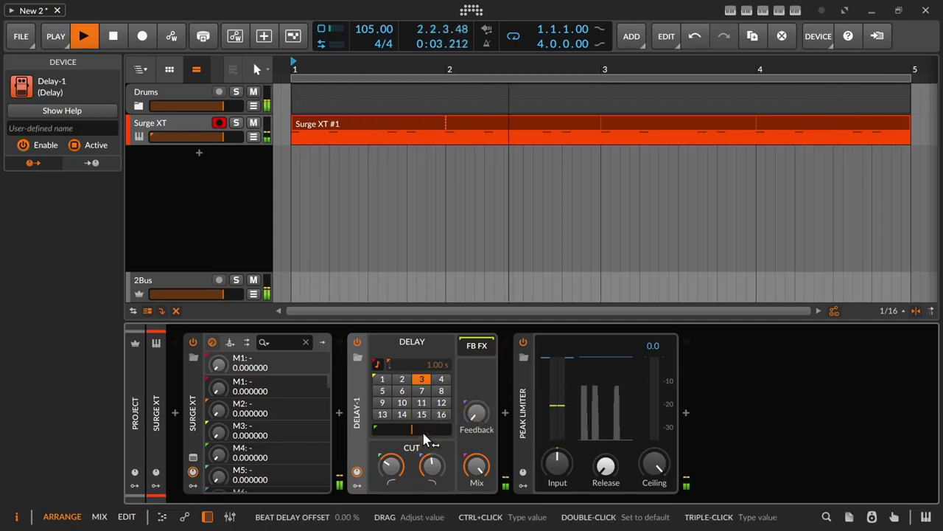
Change the Delay-1 beat time to 2, turn the feedback up and open the high cut.
drag(486, 411, 486, 370)
double_click(478, 418)
click(401, 378)
drag(479, 418, 480, 389)
mouse_move(433, 461)
mouse_down()
mouse_move(433, 476)
mouse_move(391, 450)
mouse_move(431, 466)
mouse_move(391, 458)
mouse_move(432, 455)
mouse_up()
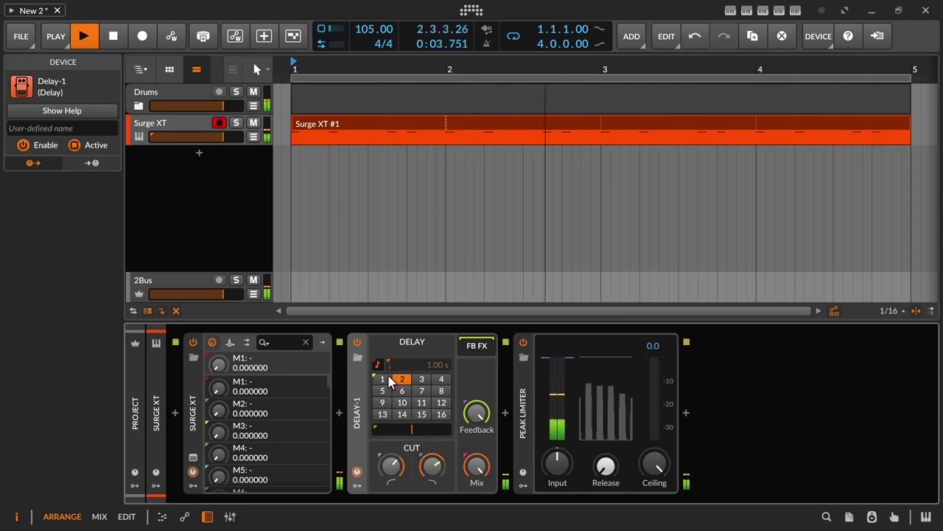
Change the Delay-1 beat time to 1 with feedback at −1.9 dB, and readjust the cut filters.
drag(476, 415, 476, 472)
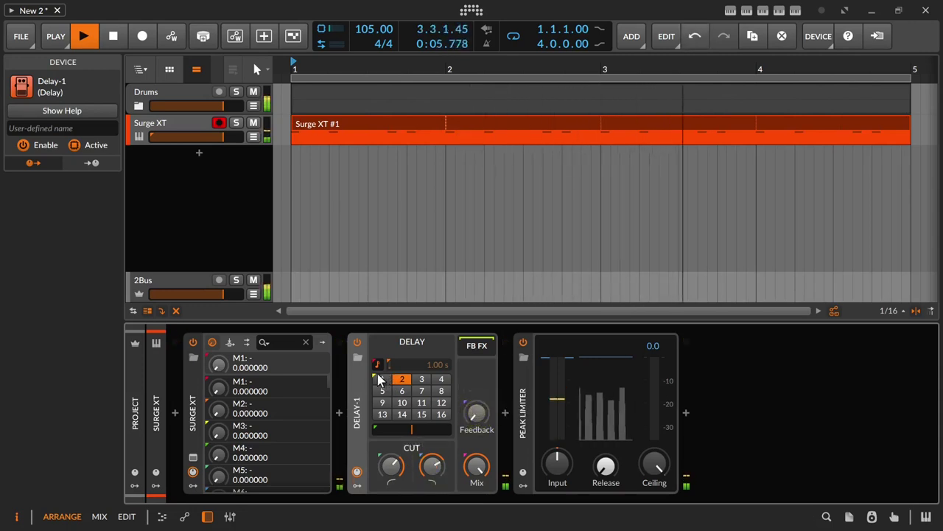
click(383, 379)
drag(476, 415, 476, 370)
drag(393, 465, 432, 451)
drag(433, 466, 432, 490)
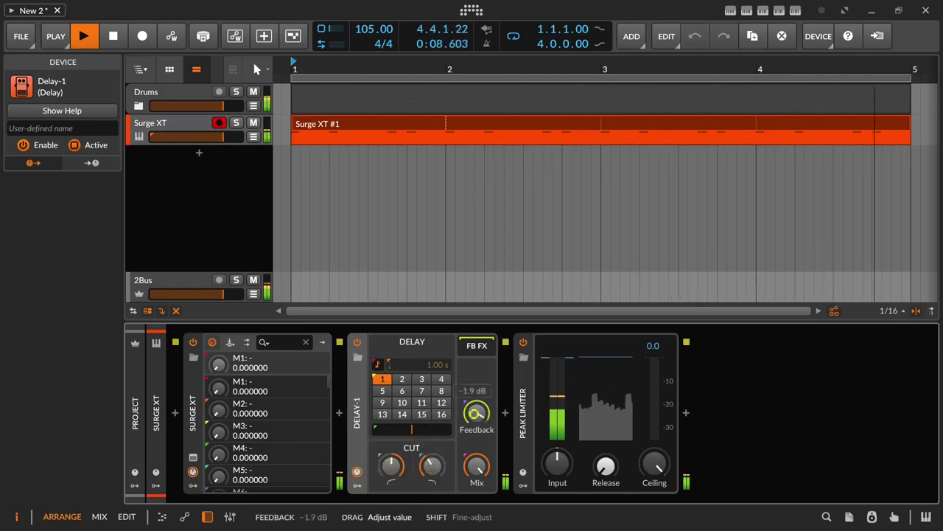
Set the Delay-1 beat time back to 3 and readjust the feedback and cut filters.
click(422, 378)
drag(477, 412, 476, 394)
drag(430, 464, 390, 468)
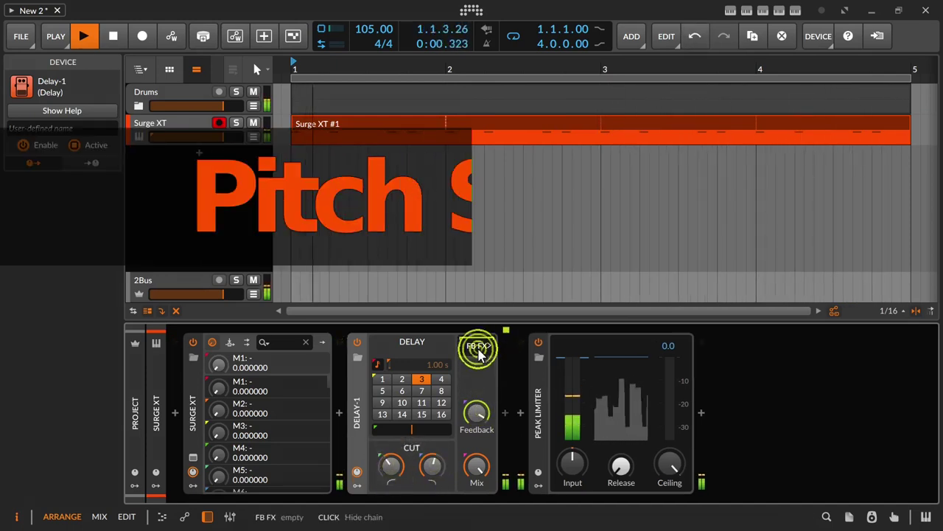
Insert a Pitch Shifter into Delay-1's FB FX chain.
click(505, 413)
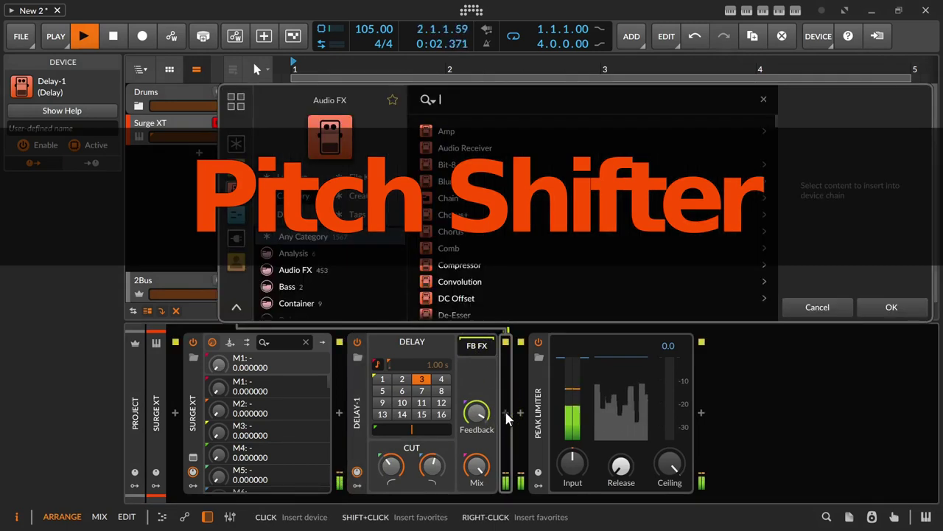
text(pitch)
key(Return)
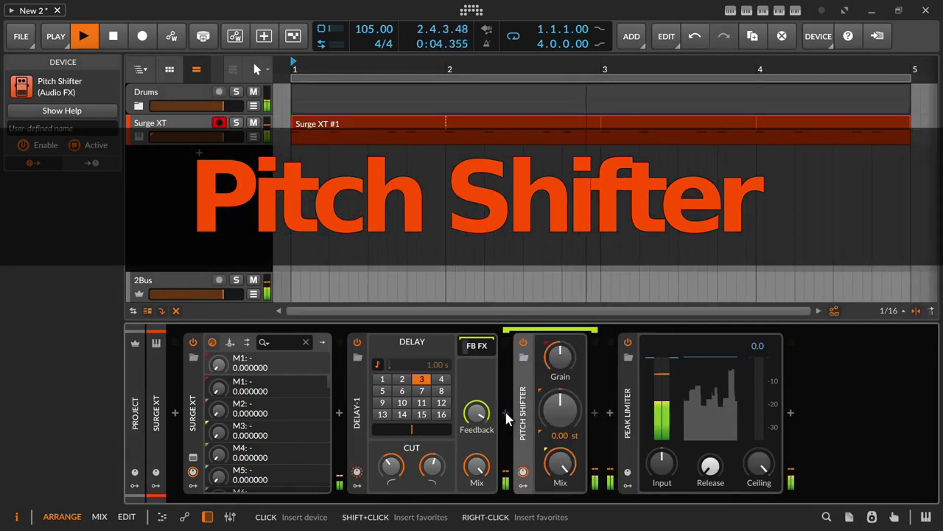
Set the Pitch Shifter to 0.50 st and the Delay-1 feedback to −1.6 dB, and open the high cut further.
mouse_move(476, 412)
mouse_down()
mouse_move(476, 442)
mouse_move(476, 405)
mouse_up()
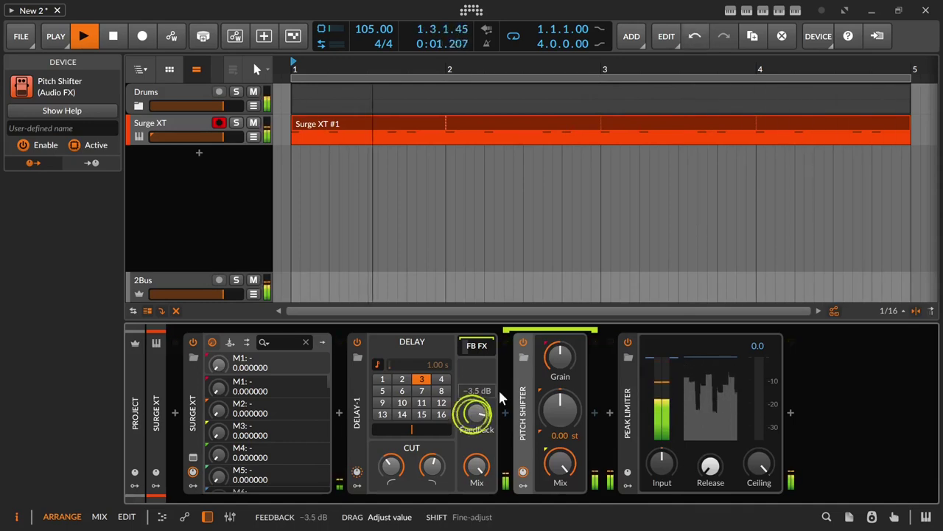
ctrl+click(575, 418)
text(,5)
key(Return)
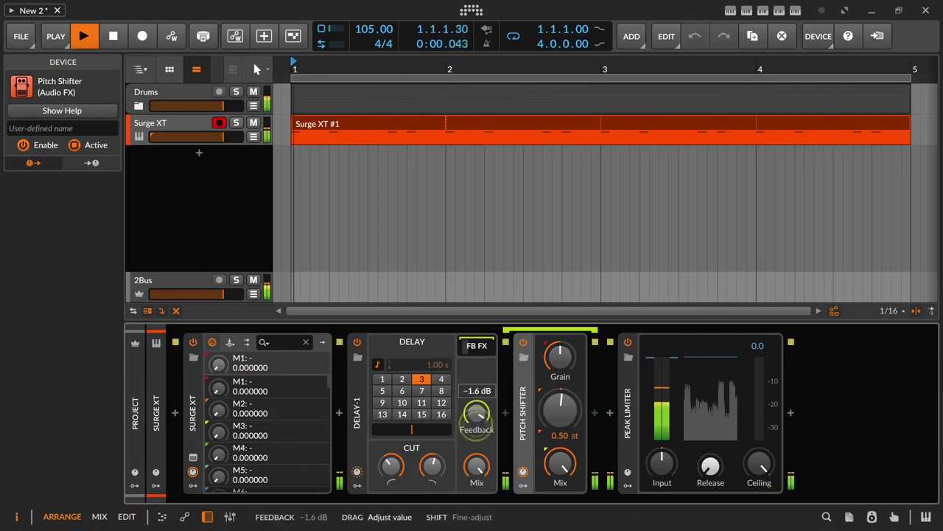
mouse_move(434, 464)
mouse_down()
mouse_move(434, 455)
mouse_move(392, 464)
mouse_move(433, 460)
mouse_up()
click(415, 127)
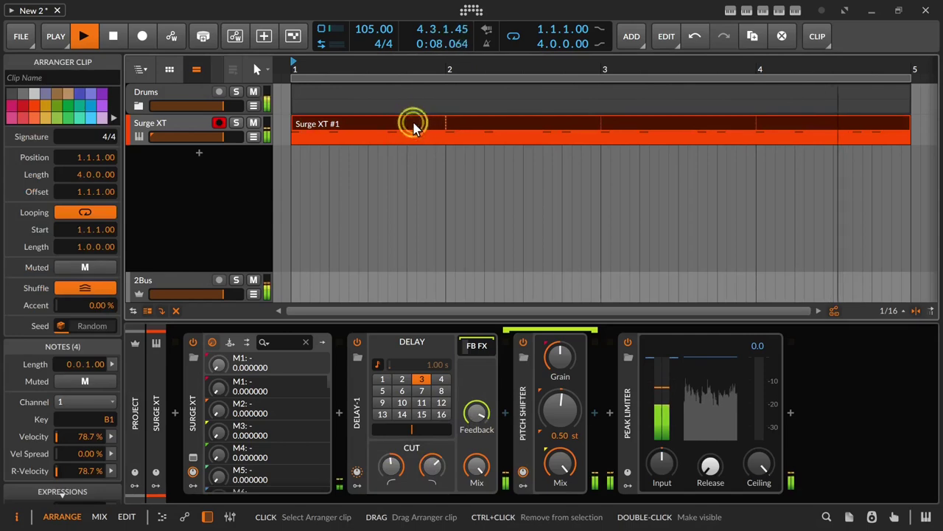
click(415, 129)
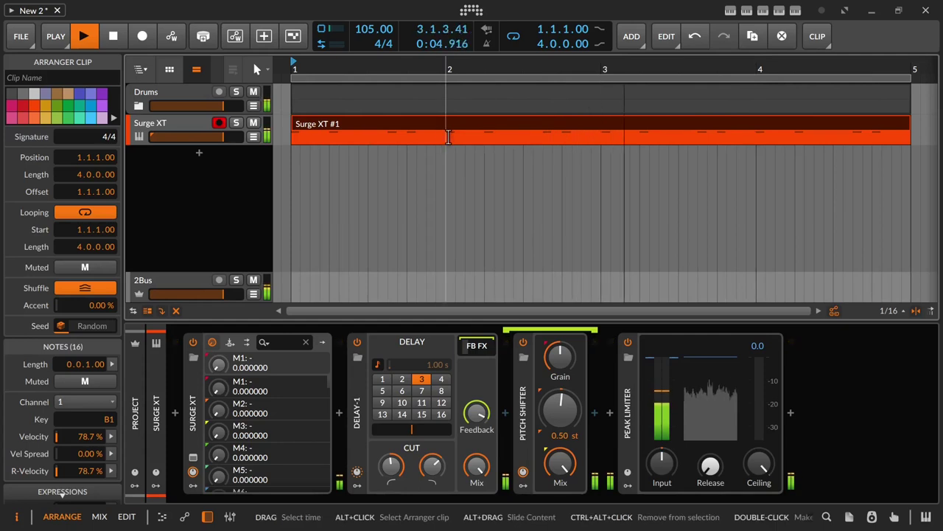
key(ctrl+z)
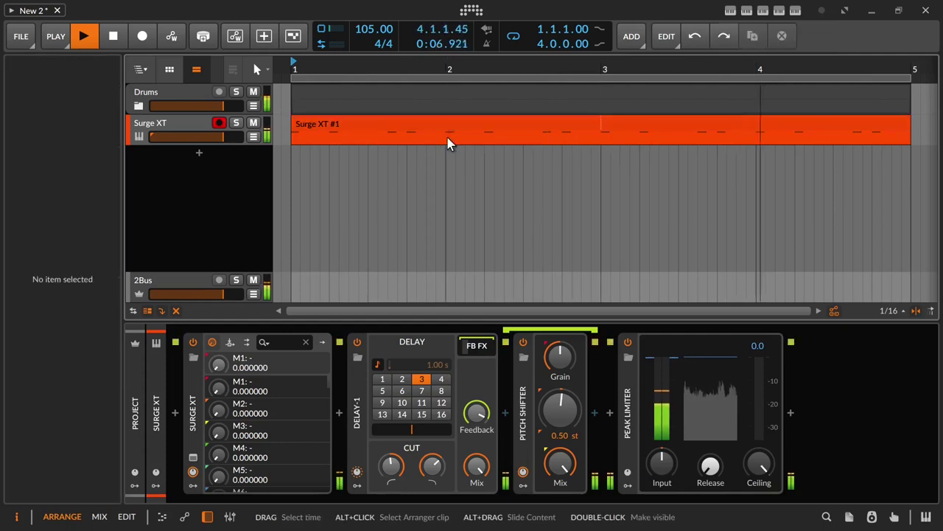
Split the Surge XT clip at bar 2 and select the part after the split.
click(447, 137)
key(ctrl+e)
click(479, 124)
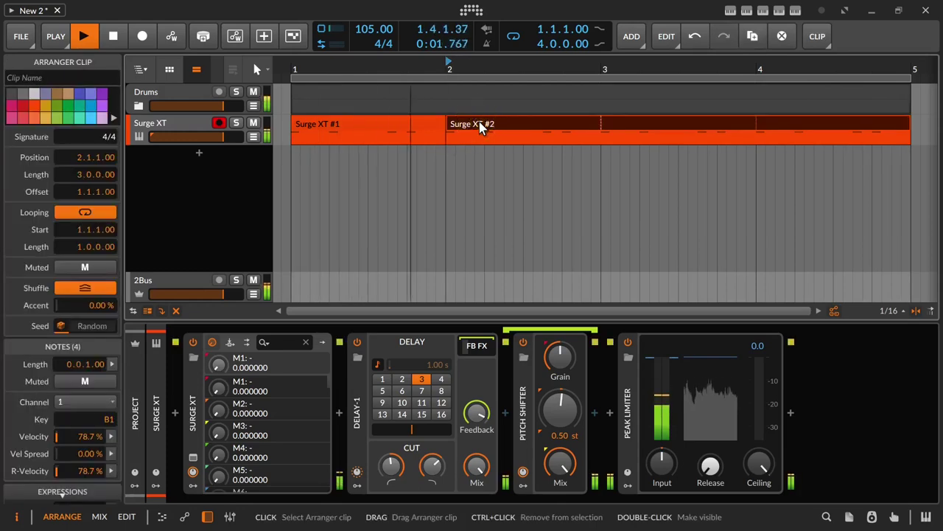
Consolidate the Surge XT #2 clip into one unlooped three-bar clip and open its notes for editing.
key(ctrl+shift+d)
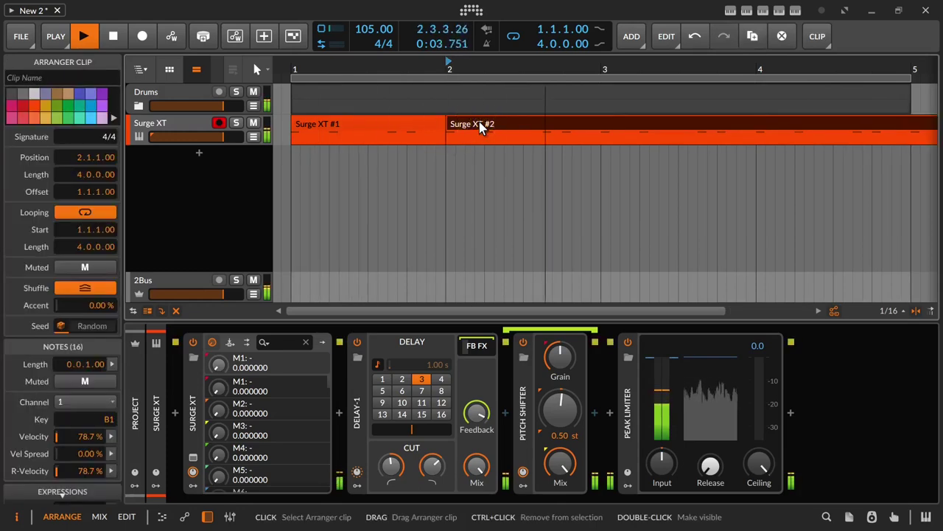
key(ctrl+z)
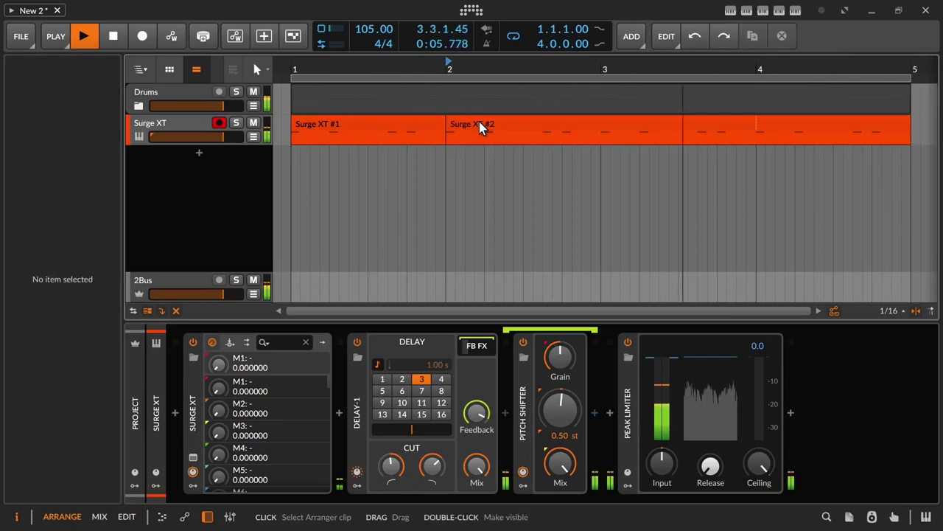
key(ctrl+j)
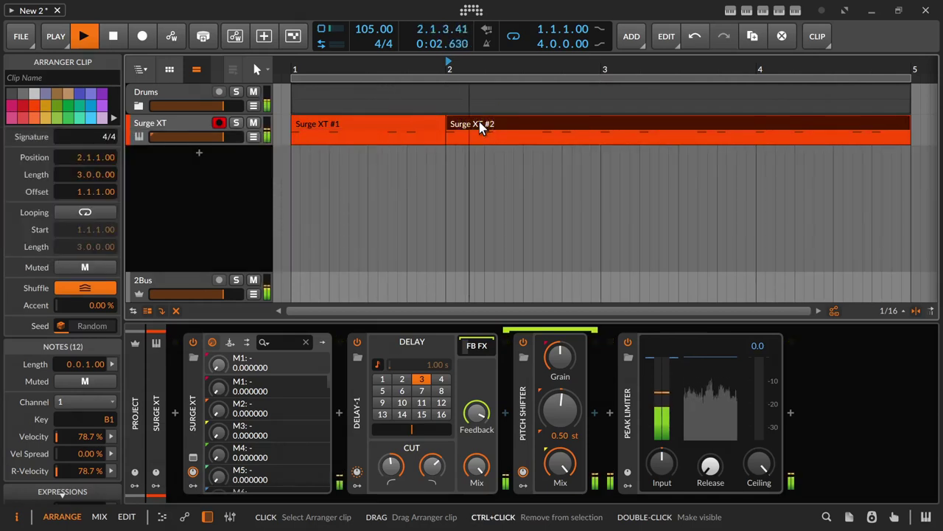
double_click(480, 127)
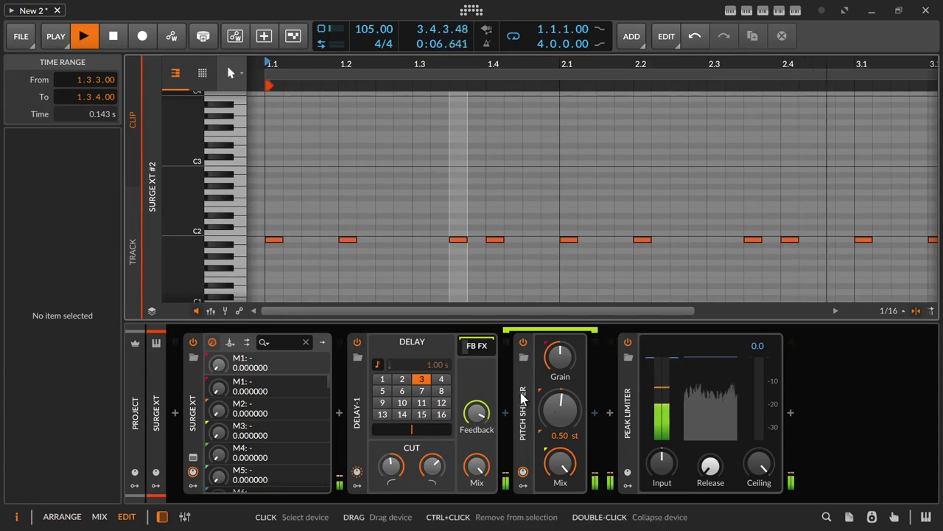
Set the Delay-1 high cut to 2.12 kHz and the mix to 32.3%, and fine-tune the feedback.
drag(435, 464, 436, 487)
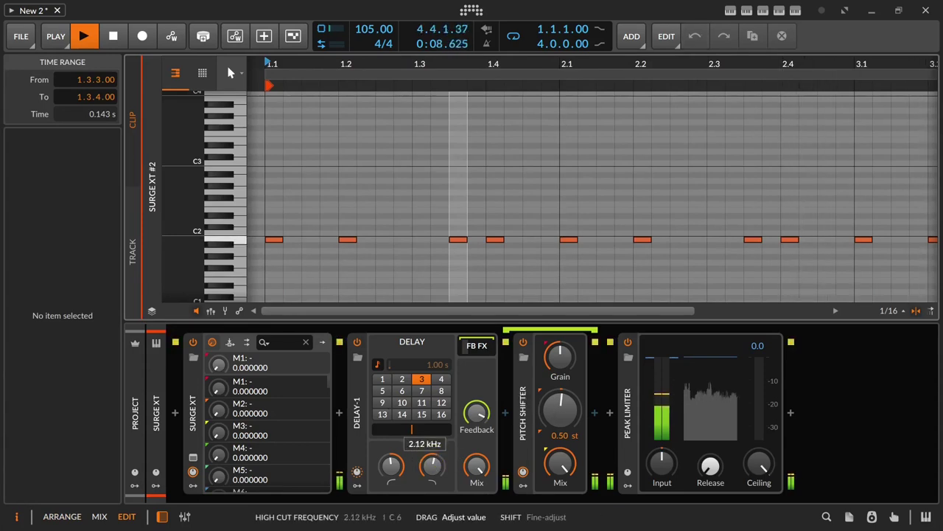
drag(477, 413, 477, 413)
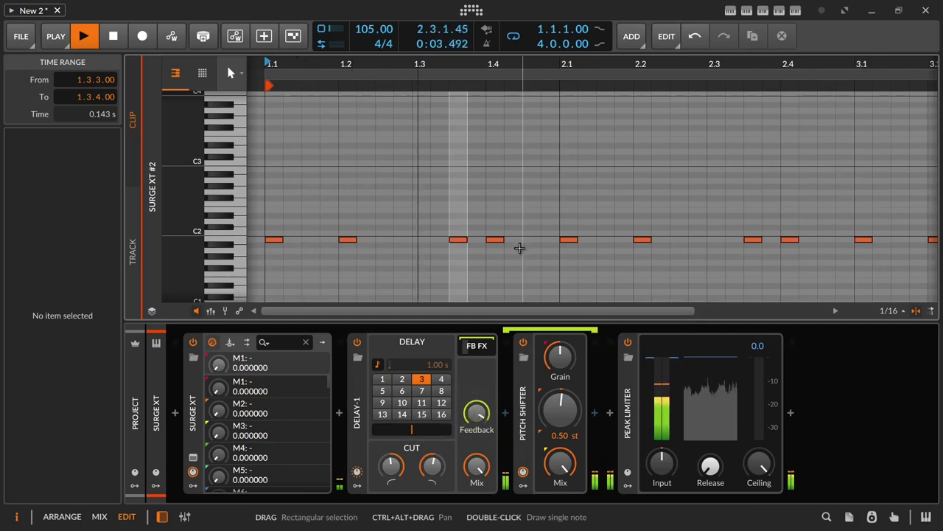
drag(476, 464, 476, 465)
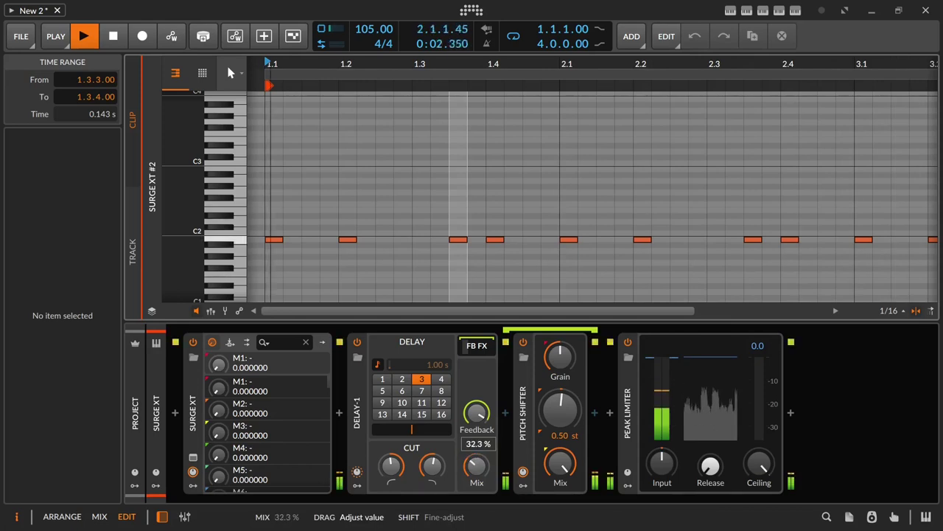
drag(477, 417, 477, 409)
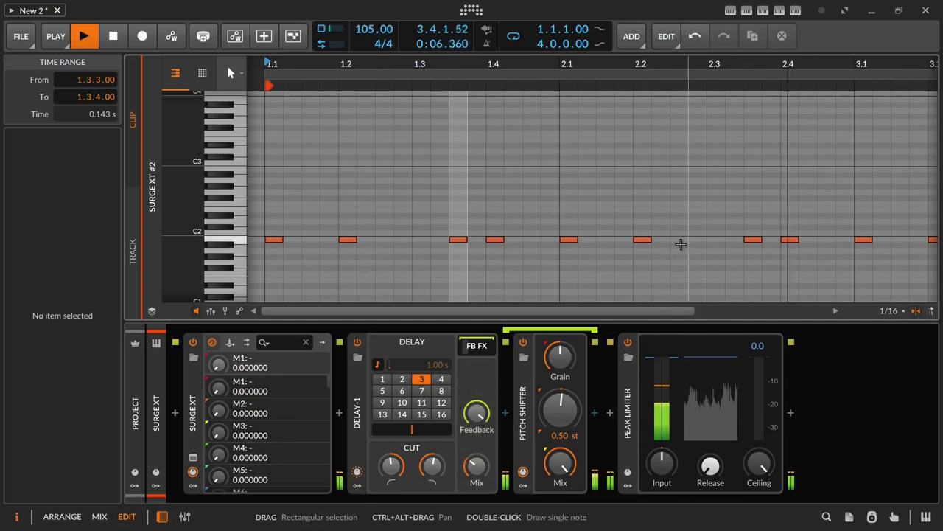
click(645, 243)
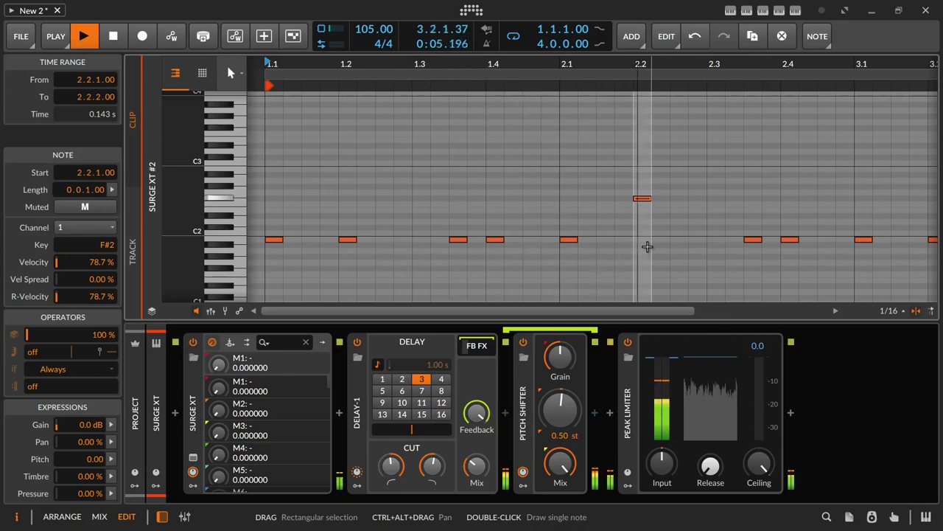
key(Down)
key(Down)
key(Down)
key(Down)
key(Down)
key(Down)
key(Down)
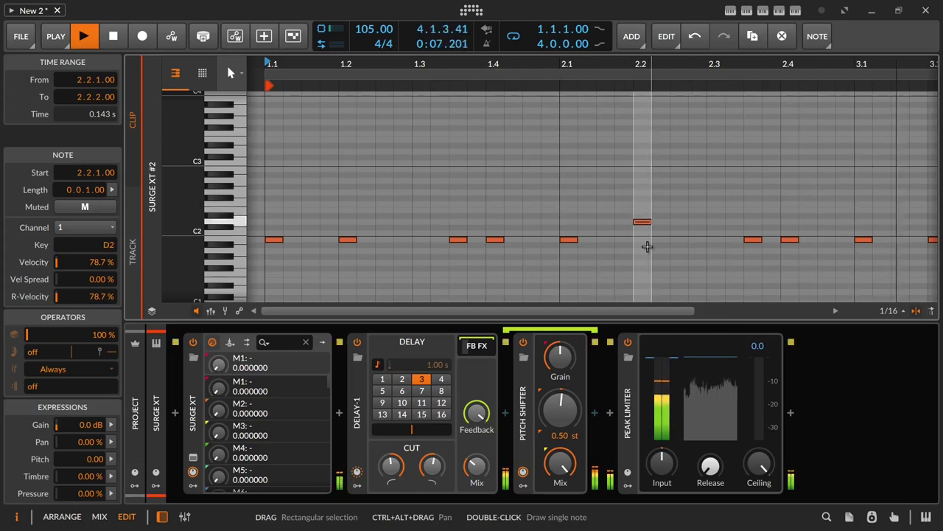
Raise the notes at 2.1.1 and 2.3.3 of the Surge XT #2 clip to F#2.
key(Left)
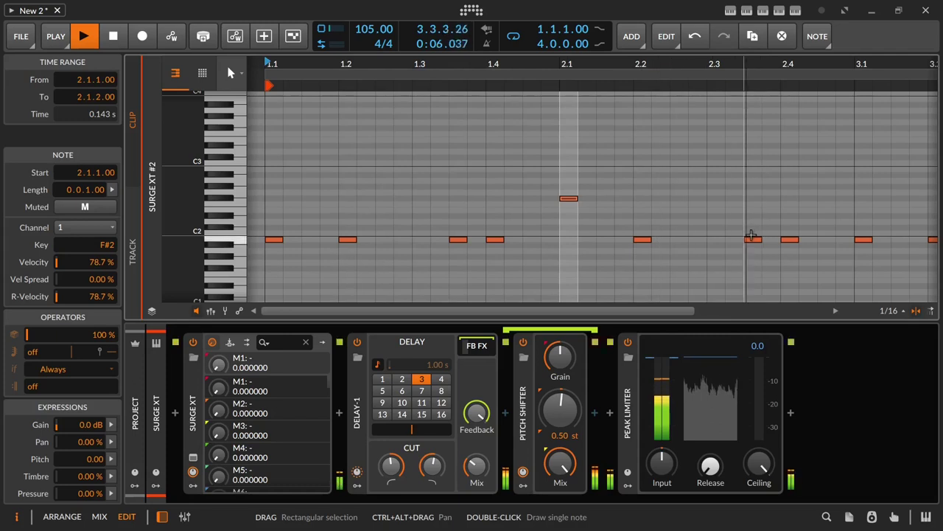
click(751, 233)
click(751, 238)
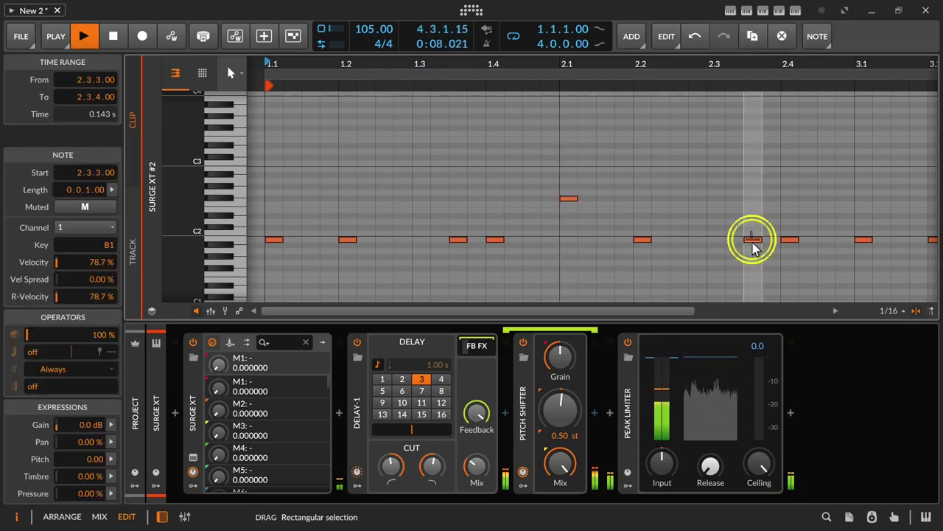
key(Up)
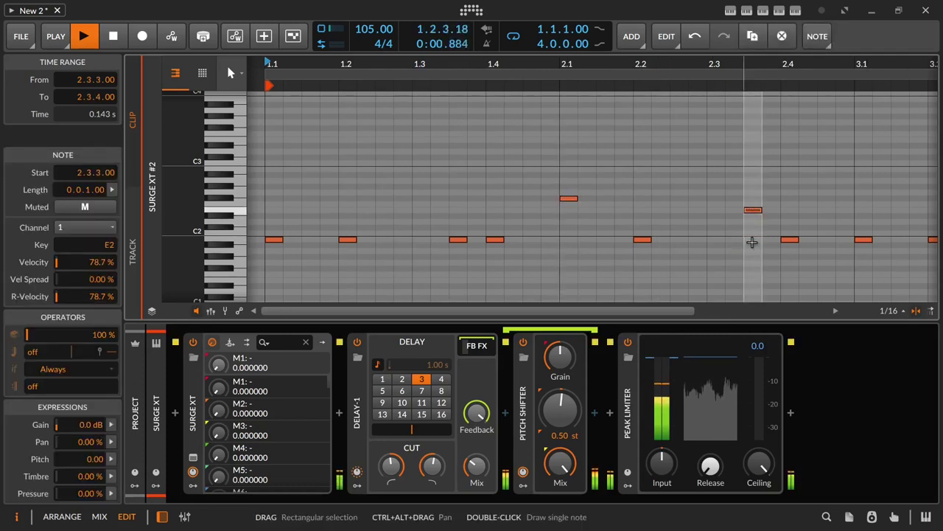
Raise the note at 2.4.1 of the Surge XT #2 clip to F#2.
key(Right)
key(Up)
key(Up)
key(Up)
key(Up)
key(Up)
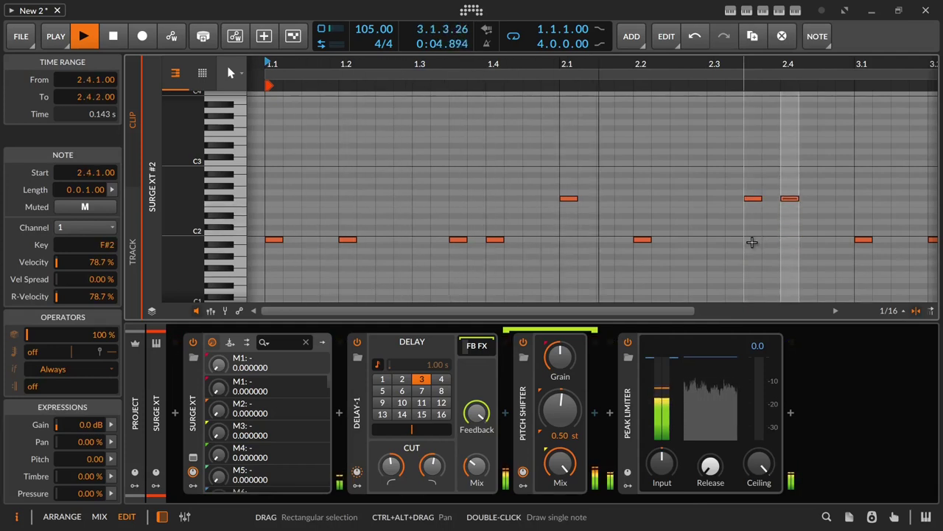
Raise the note at 3.1.1 of the Surge XT #2 clip to F2 and return to the arrangement view.
key(Right)
key(Up)
key(Up)
key(Up)
key(Up)
key(Up)
key(Up)
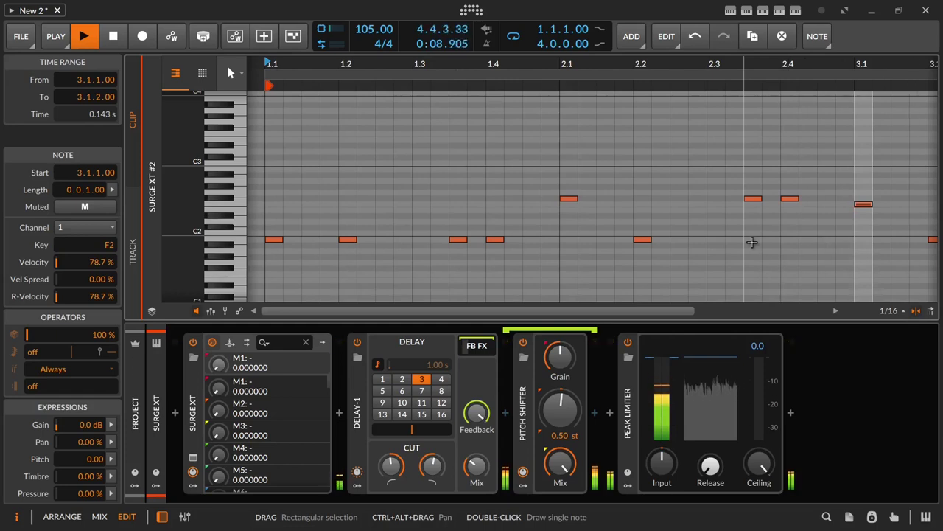
key(alt+1)
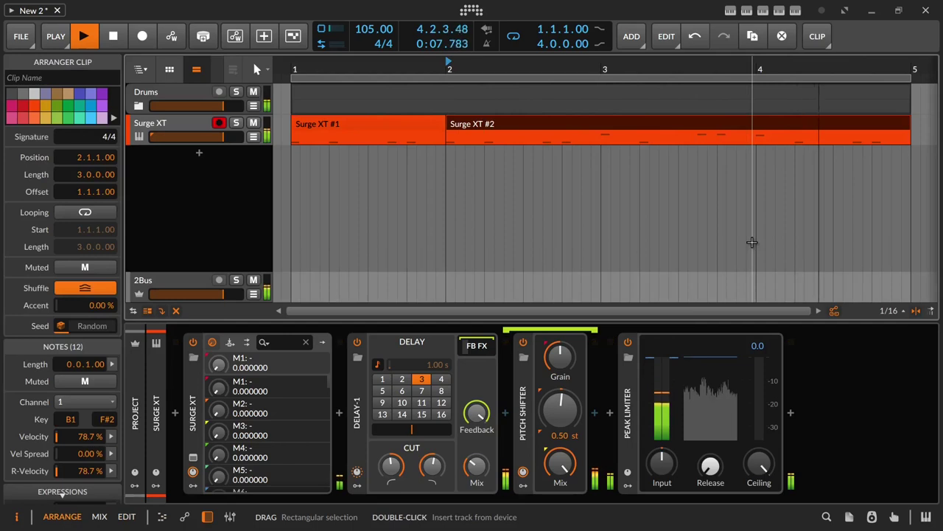
Lower the Pitch Shifter's grain rate and readjust the low and high cut frequencies of the Delay-1.
double_click(598, 118)
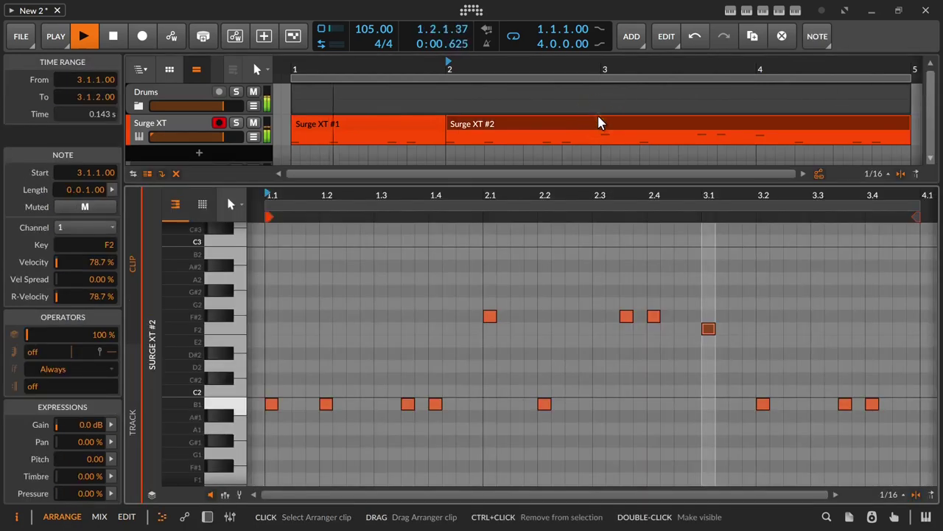
key(d)
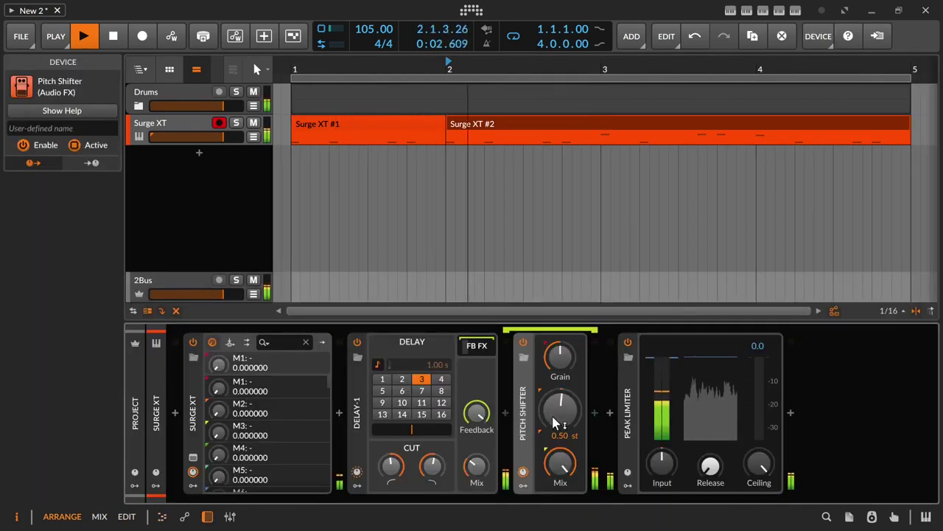
drag(558, 374, 562, 372)
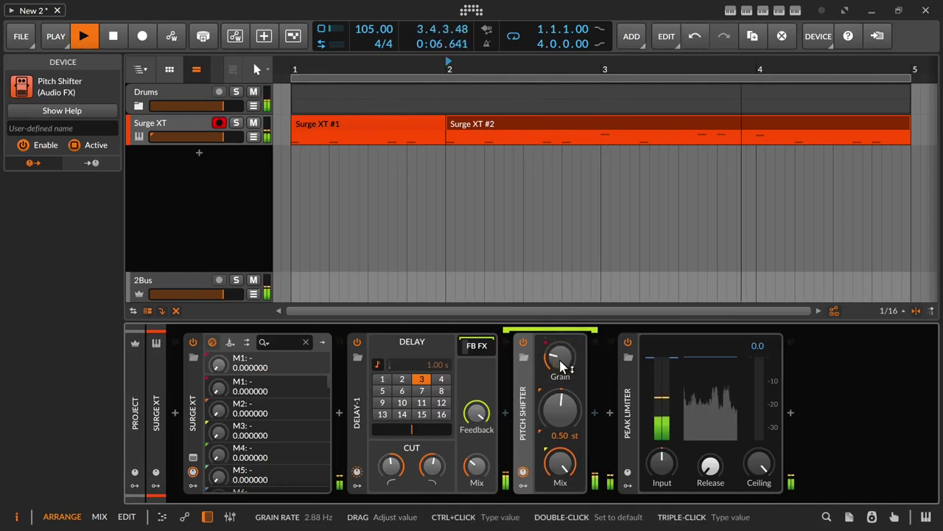
drag(560, 361, 560, 366)
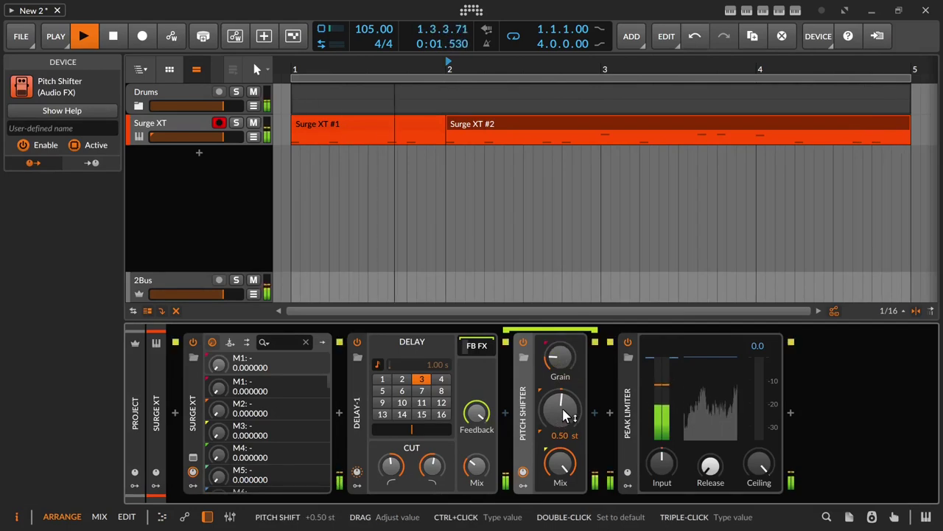
drag(431, 467, 431, 472)
drag(386, 465, 437, 461)
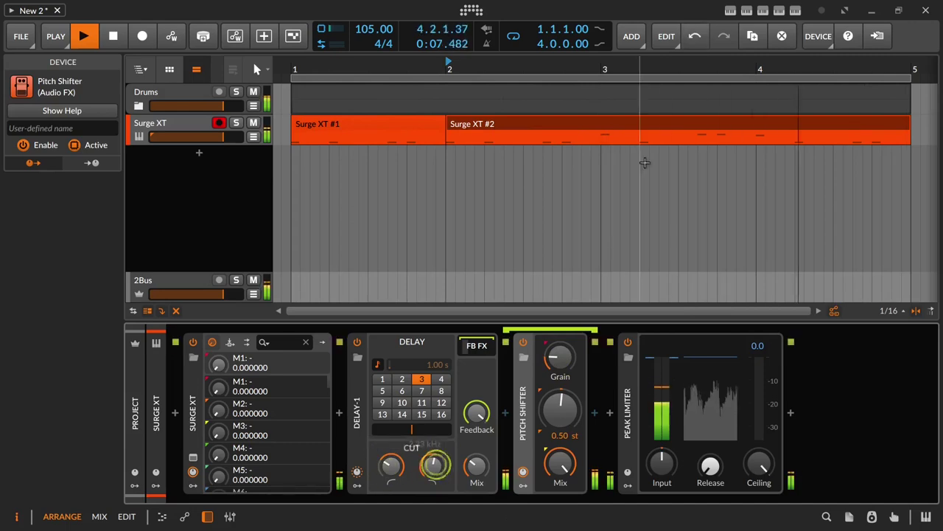
Set the Delay-1 feedback to -1.5 dB.
double_click(607, 122)
drag(479, 297, 634, 312)
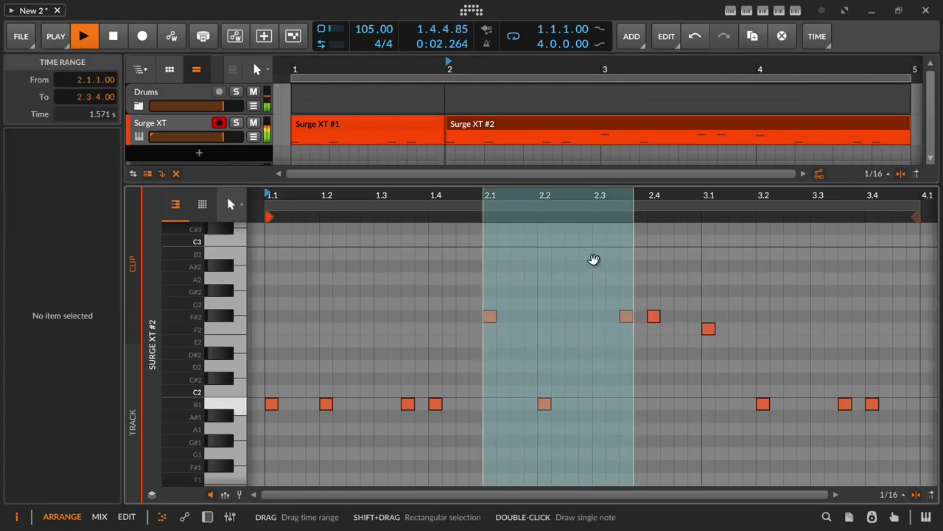
key(d)
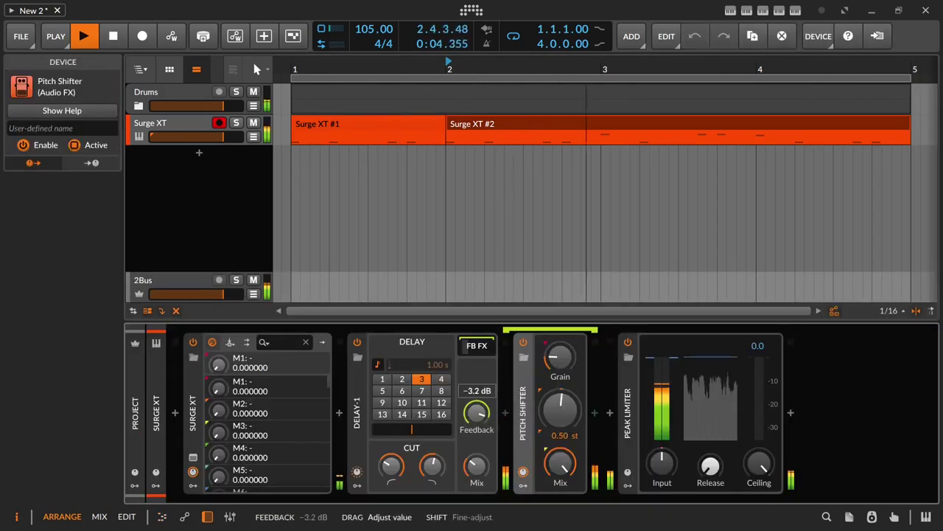
click(475, 412)
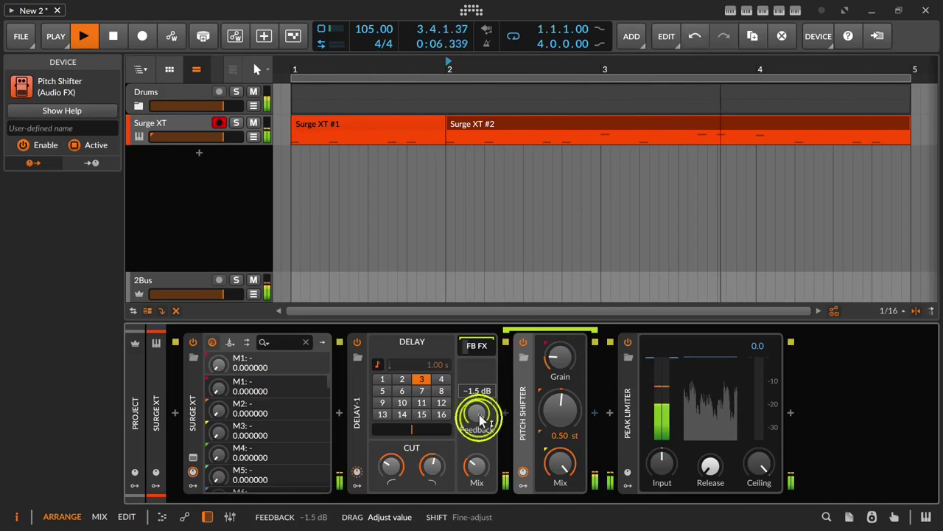
Delete all notes in the Surge XT #2 clip except the two B1 notes at 1.1.1 and 1.2.1.
double_click(547, 116)
drag(432, 270, 774, 370)
key(Delete)
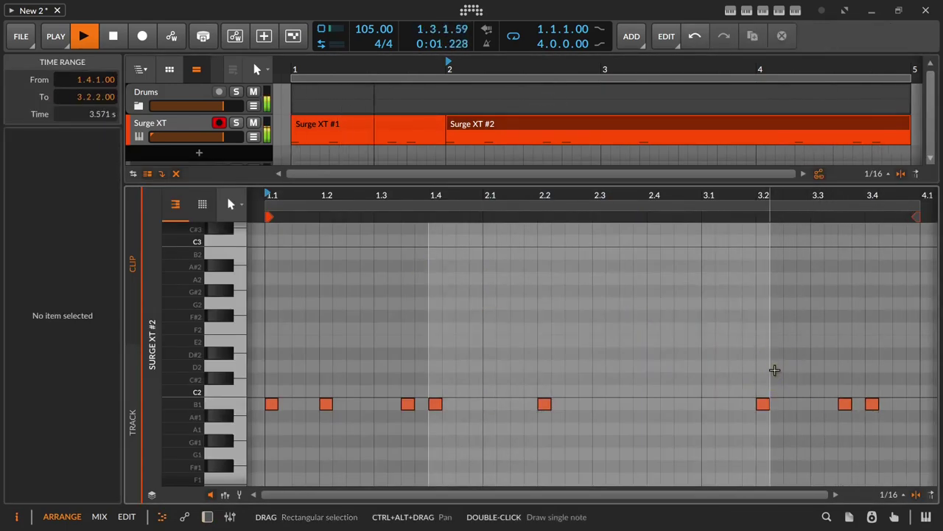
drag(360, 369, 446, 366)
drag(704, 381, 874, 411)
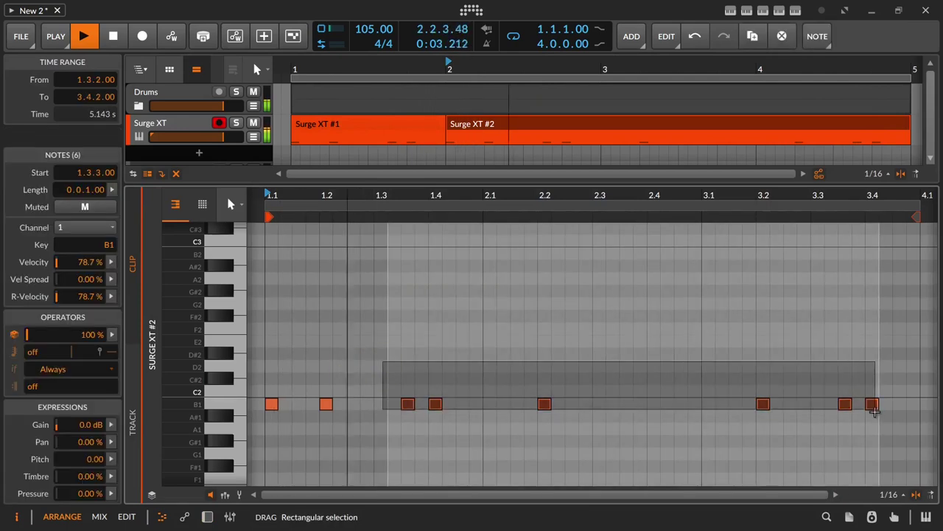
key(Delete)
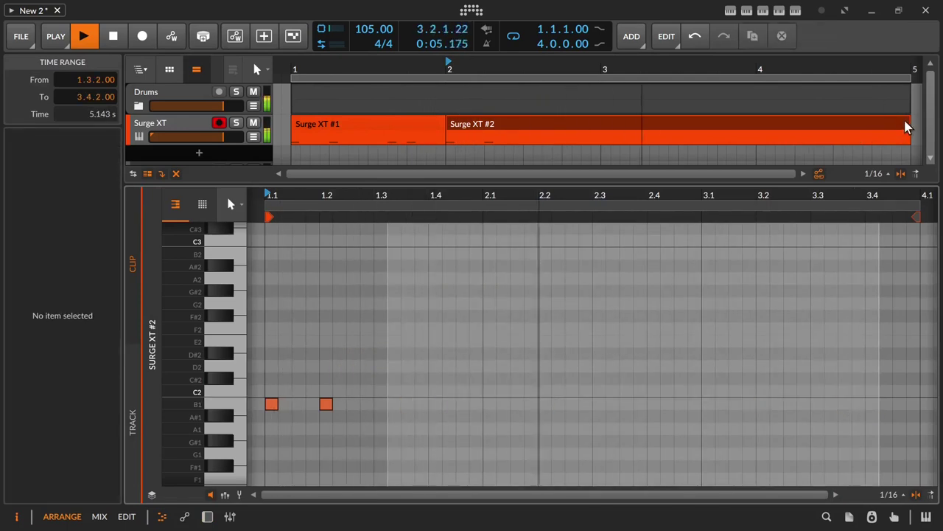
Loop the Surge XT #2 clip over its first bar so it repeats through the clip's length.
drag(909, 123, 905, 160)
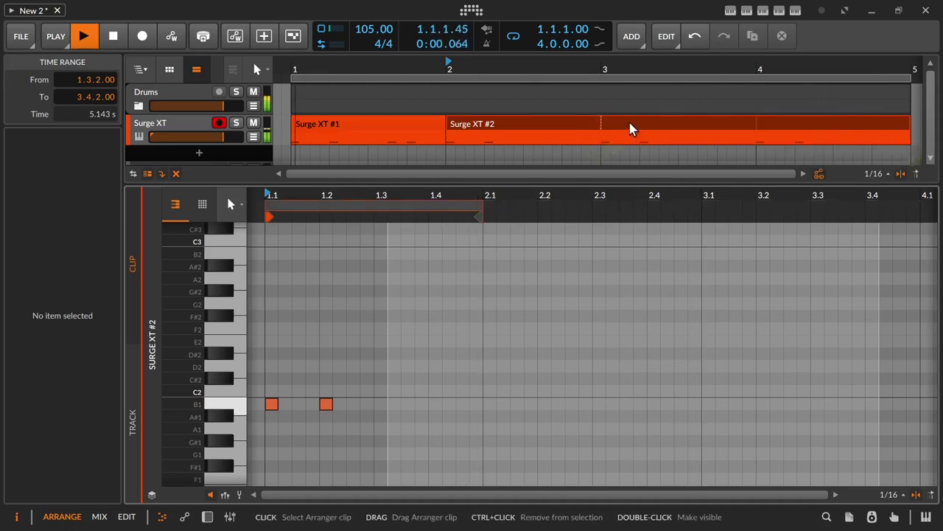
click(531, 123)
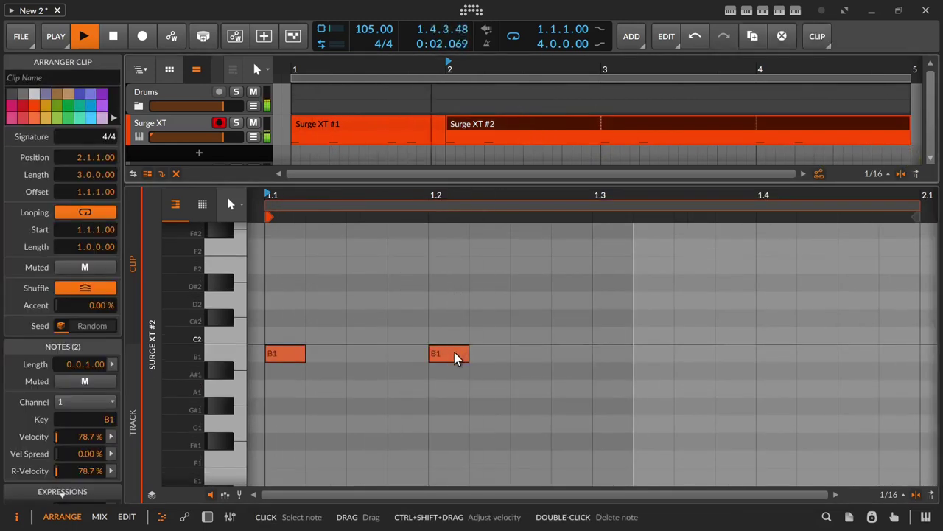
Add notes to the Surge XT #2 clip: C#2 at 1.3.3, D2 at 1.4.1 and F#2 at 1.4.3.
click(451, 354)
drag(460, 359, 866, 307)
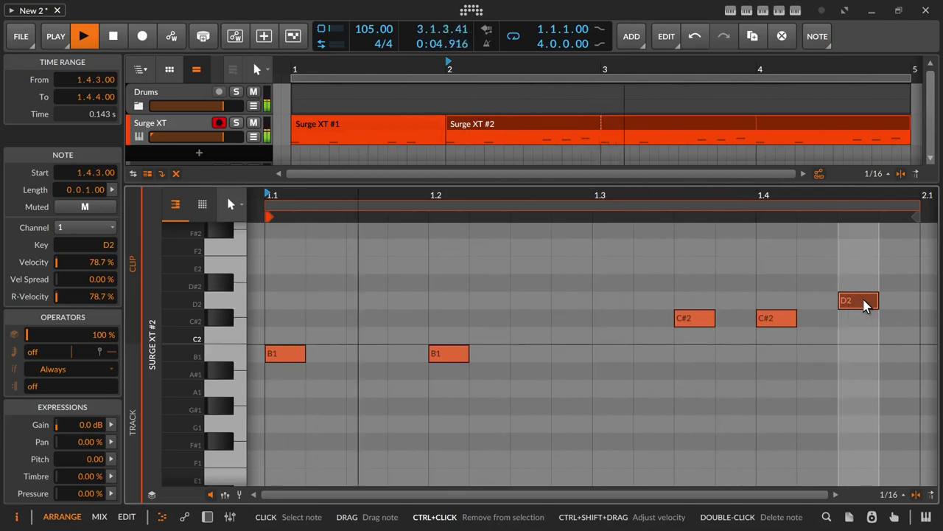
drag(866, 305, 862, 239)
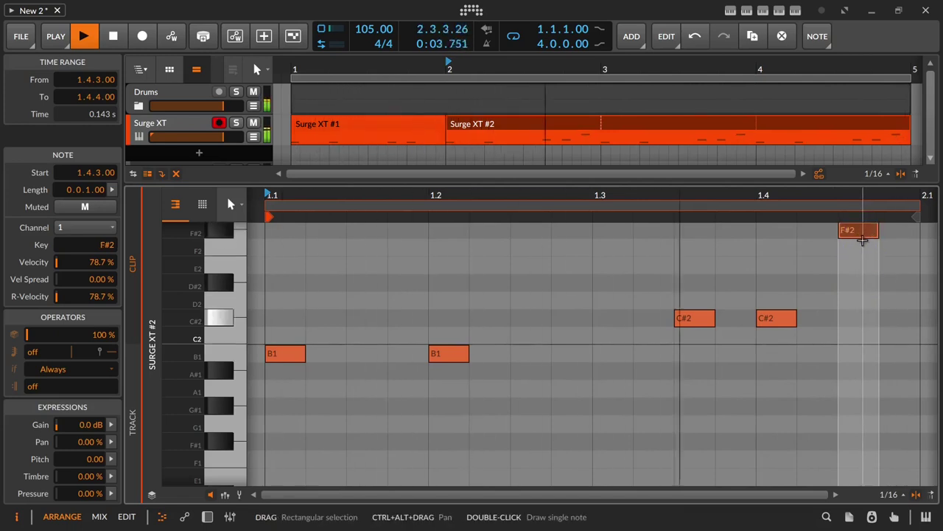
drag(783, 320, 783, 306)
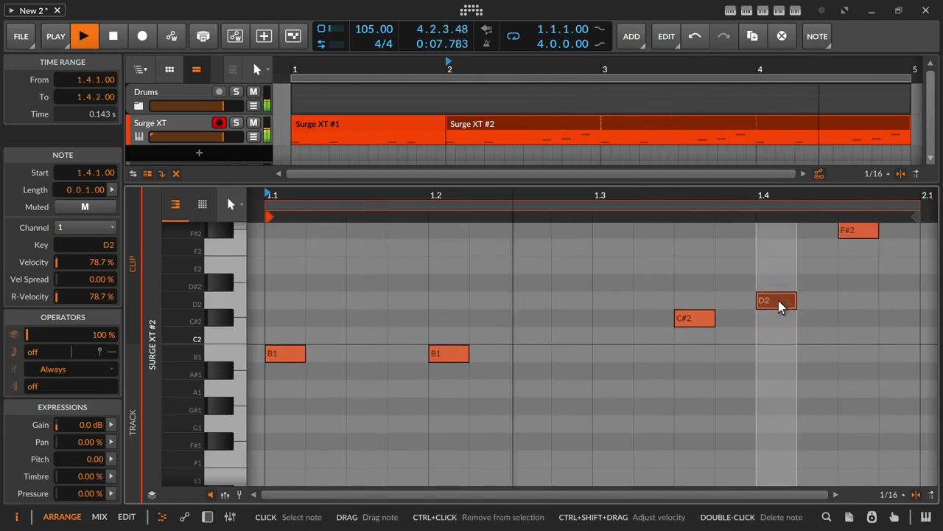
Reduce the Pitch Shifter's grain rate and set its pitch shift to 1.13 st.
key(d)
mouse_move(560, 358)
mouse_move(386, 463)
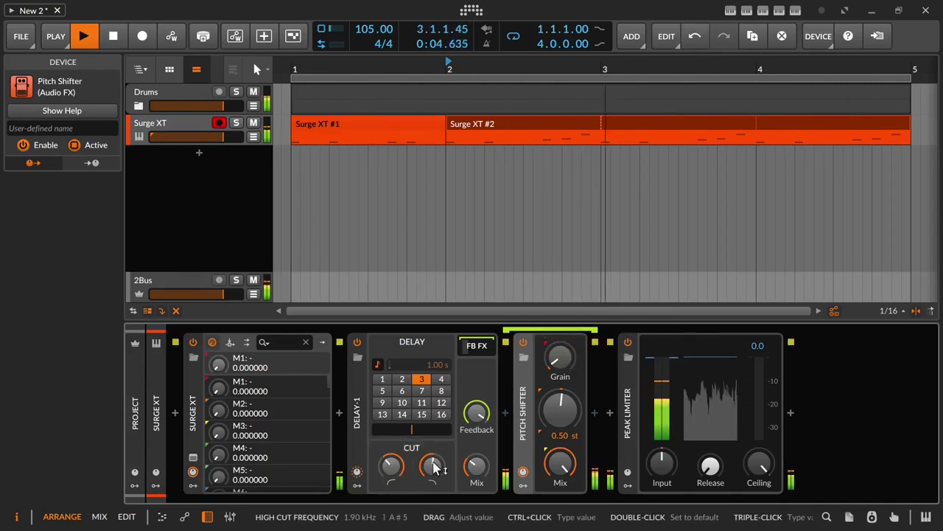
mouse_move(476, 412)
drag(560, 422, 560, 418)
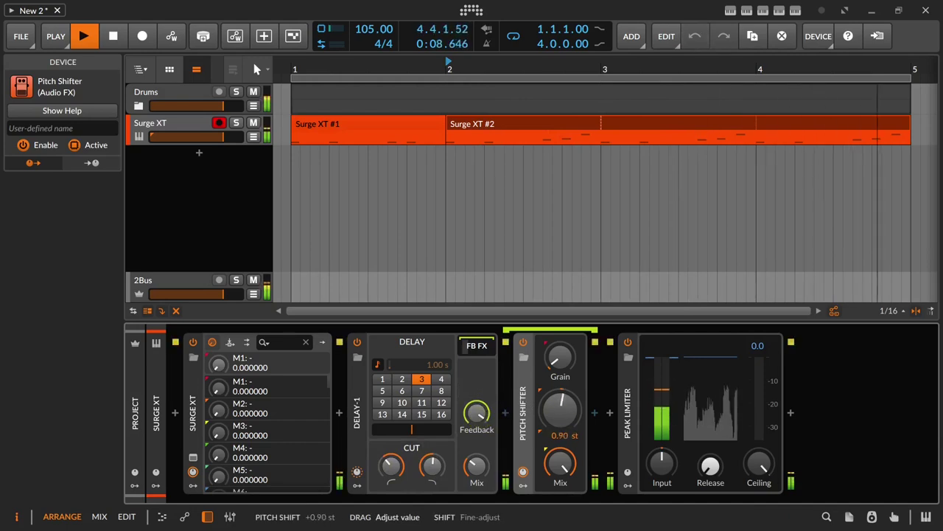
drag(560, 418, 561, 418)
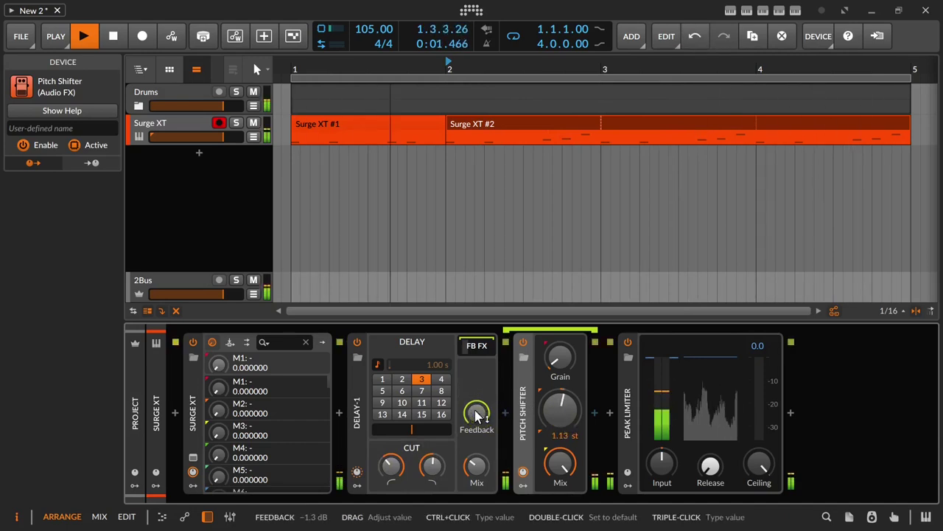
Adjust the Delay-1 feedback and try mix levels of about 79% and 34.3%.
double_click(477, 410)
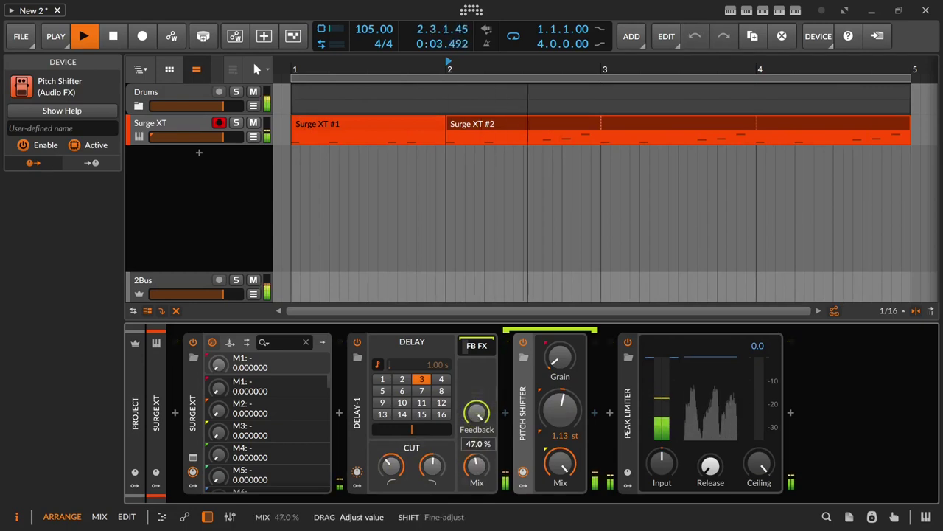
drag(476, 465, 475, 461)
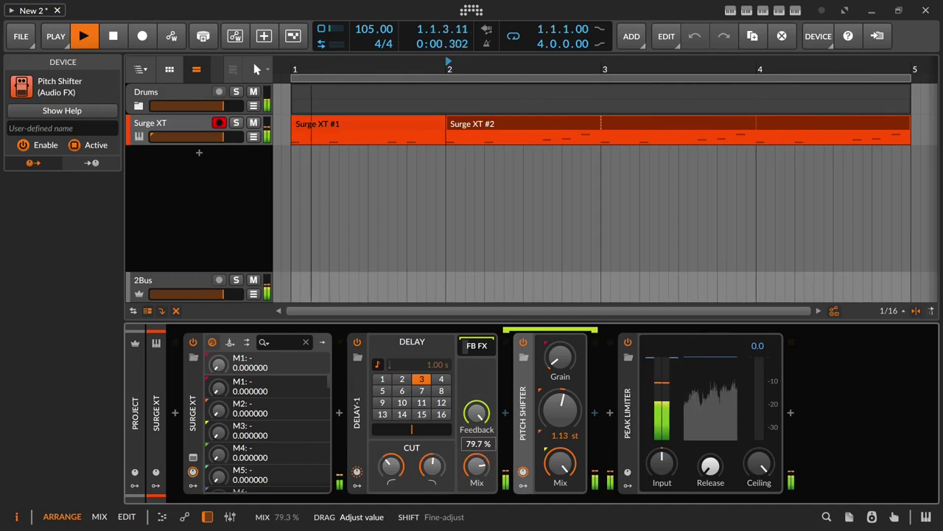
drag(476, 465, 477, 493)
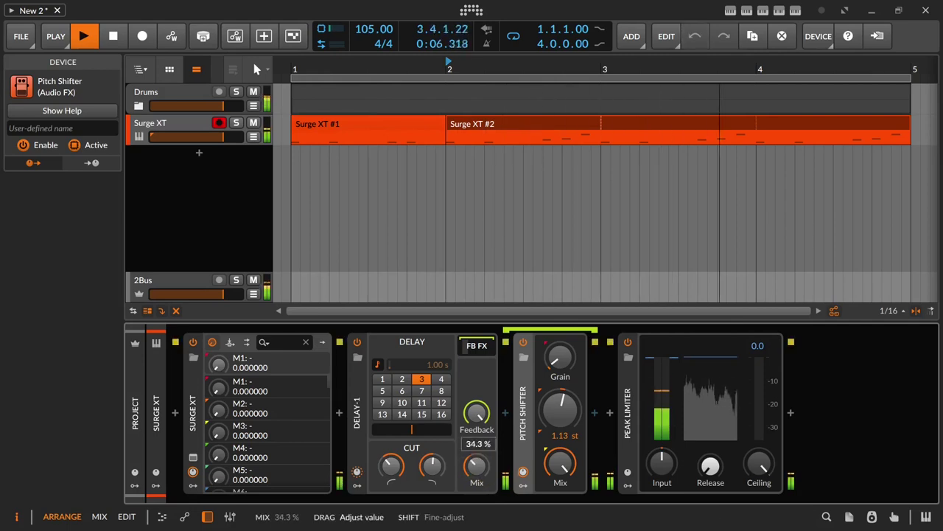
drag(477, 493, 478, 493)
Readjust the Pitch Shifter's grain rate and set its pitch shift to -4.10 st.
mouse_move(561, 407)
mouse_down()
mouse_move(560, 383)
mouse_move(557, 418)
mouse_up()
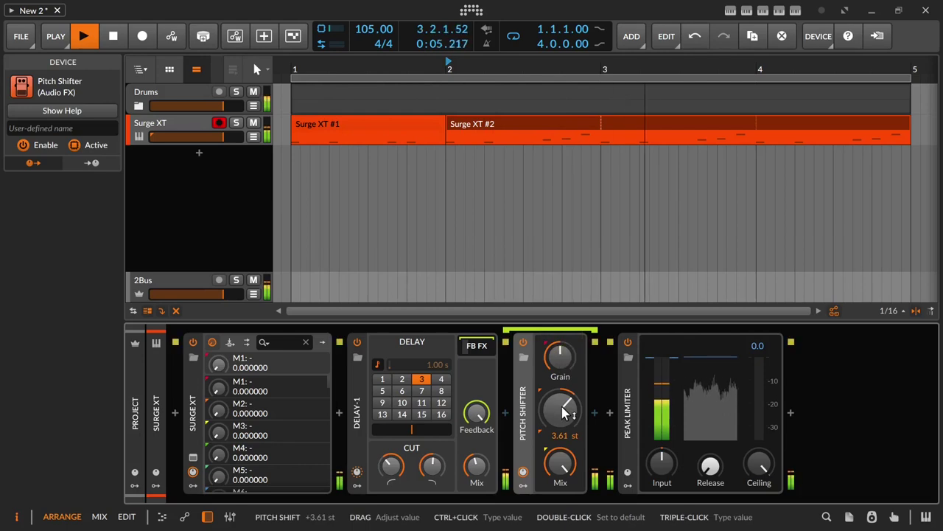
drag(564, 360, 564, 368)
drag(562, 410, 564, 437)
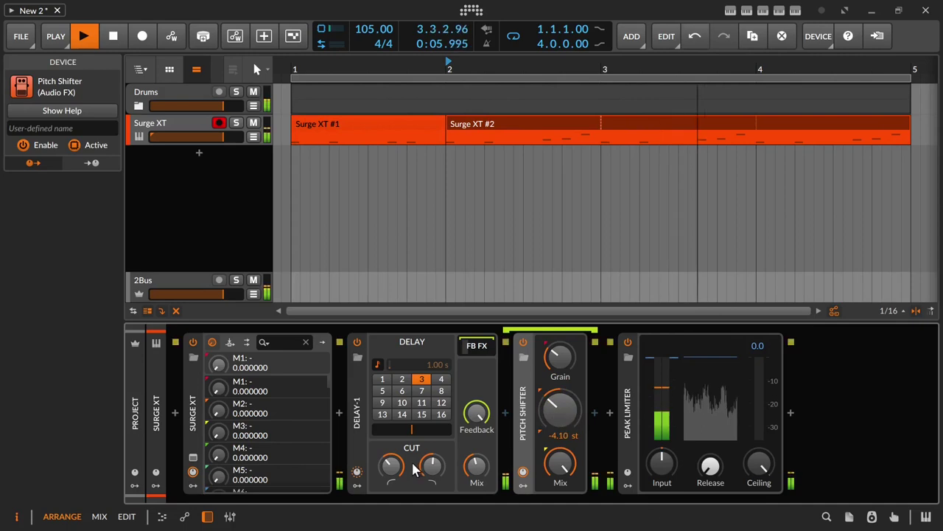
Raise the Delay-1 high cut to 4.55 kHz and set the Pitch Shifter's pitch shift to exactly -3 st.
drag(431, 464, 431, 445)
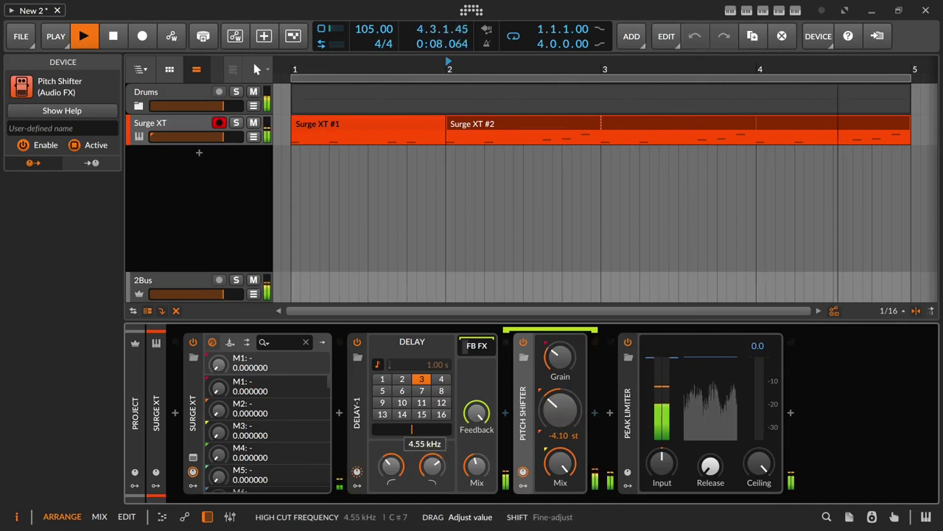
mouse_move(477, 409)
mouse_down()
mouse_move(477, 486)
mouse_move(478, 410)
mouse_up()
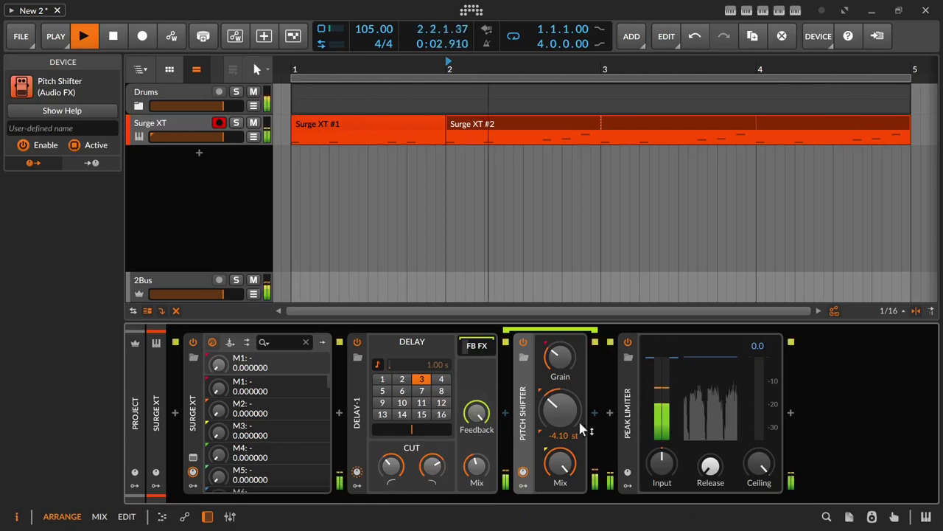
ctrl+click(564, 403)
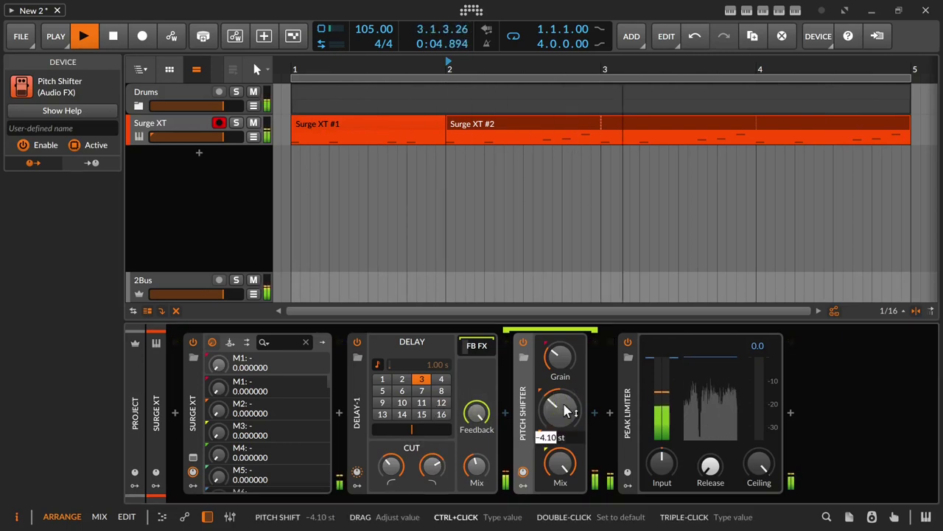
text(-3)
key(Return)
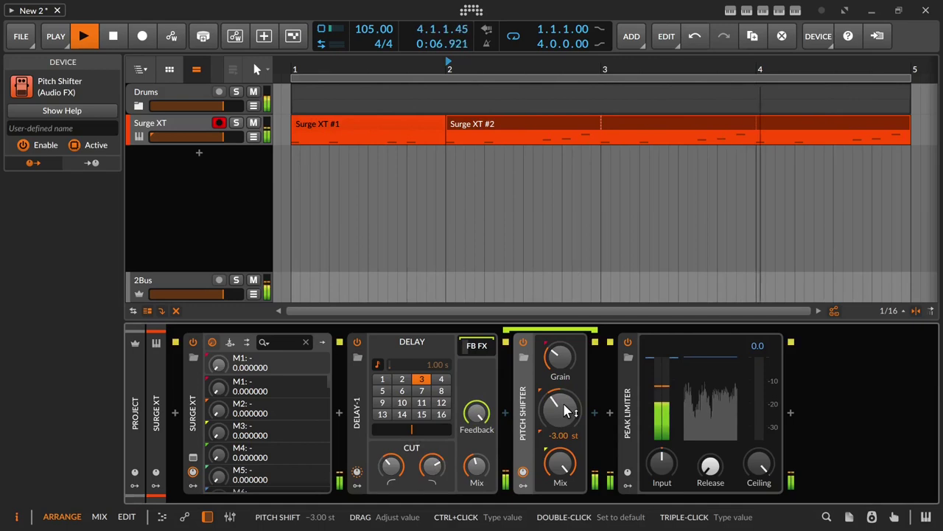
Lower the Delay-1 high cut to about 766 Hz and raise its mix to the maximum.
mouse_move(470, 407)
mouse_down()
mouse_move(470, 479)
mouse_move(472, 409)
mouse_up()
drag(433, 465, 432, 466)
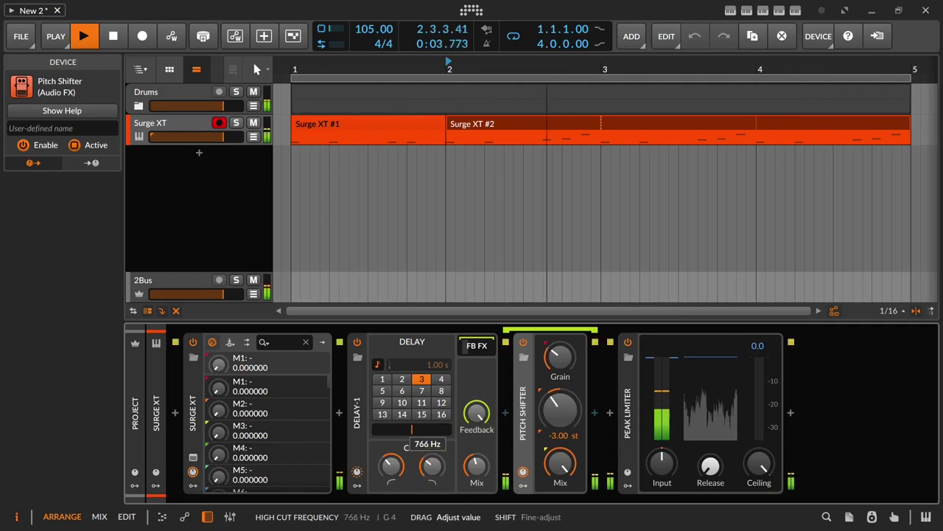
drag(433, 466, 396, 479)
drag(479, 476, 429, 175)
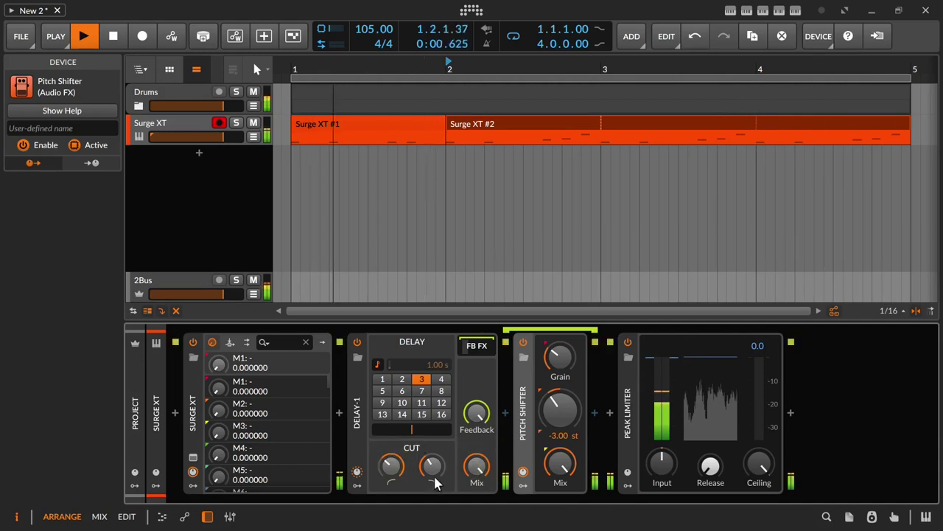
Lower both cut frequencies of the Delay-1 further and bring its mix back down to just under half.
drag(437, 475, 436, 499)
drag(391, 466, 392, 479)
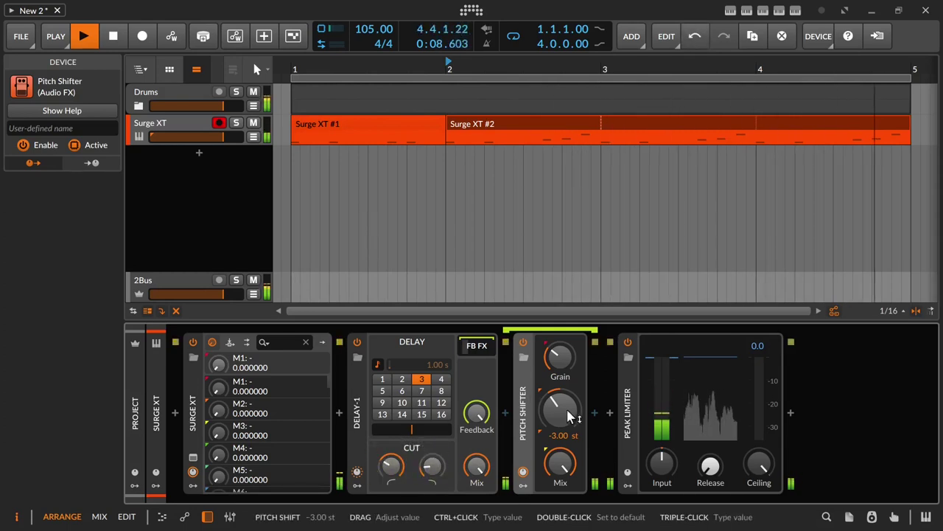
drag(477, 466, 477, 495)
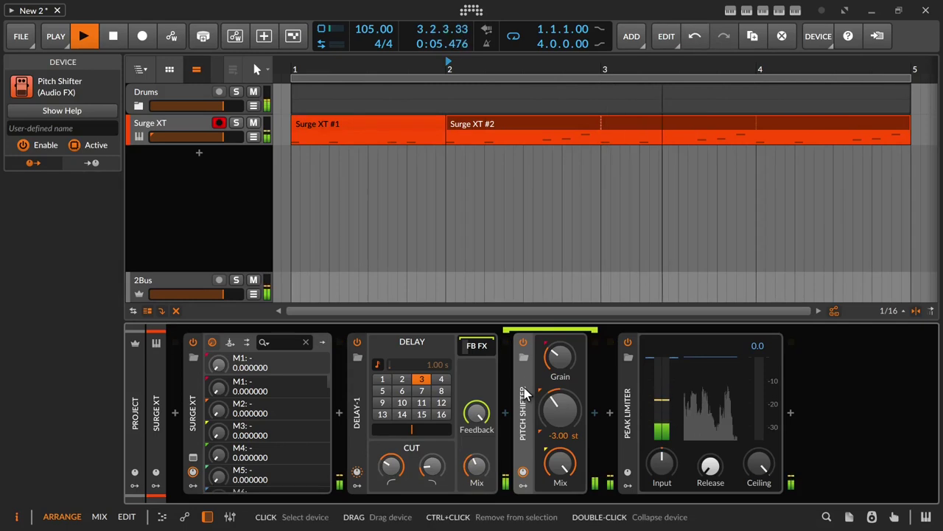
Replace the Pitch Shifter in the Delay-1 feedback chain with the standard Flanger device.
key(Delete)
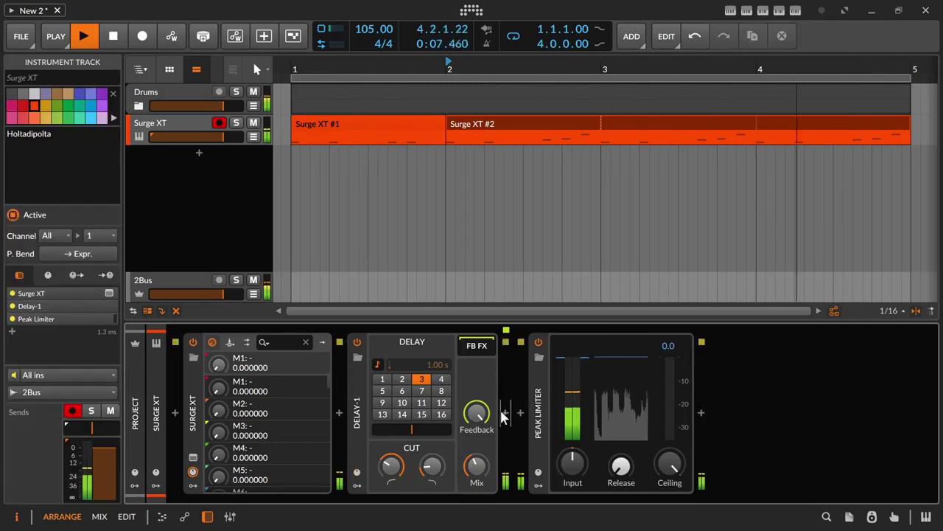
click(503, 413)
text(Flanger)
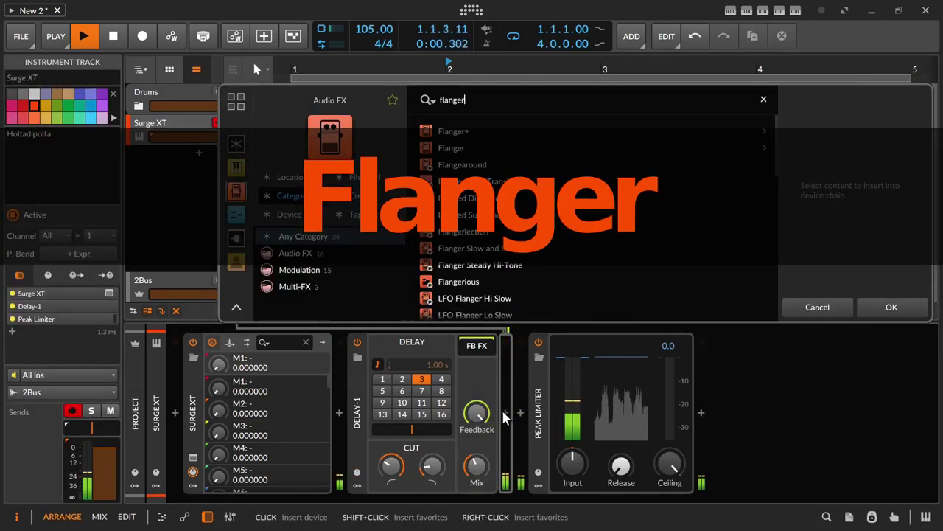
key(Down)
key(Down)
key(Up)
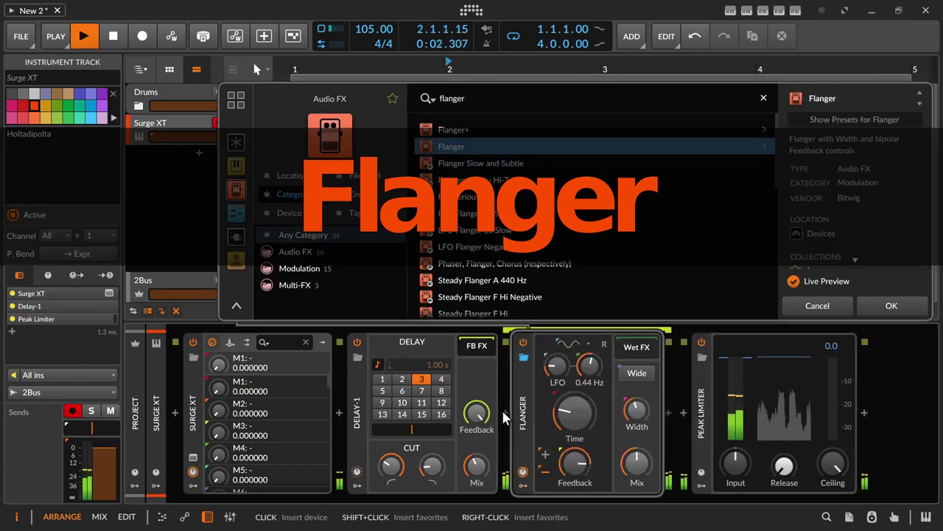
key(Return)
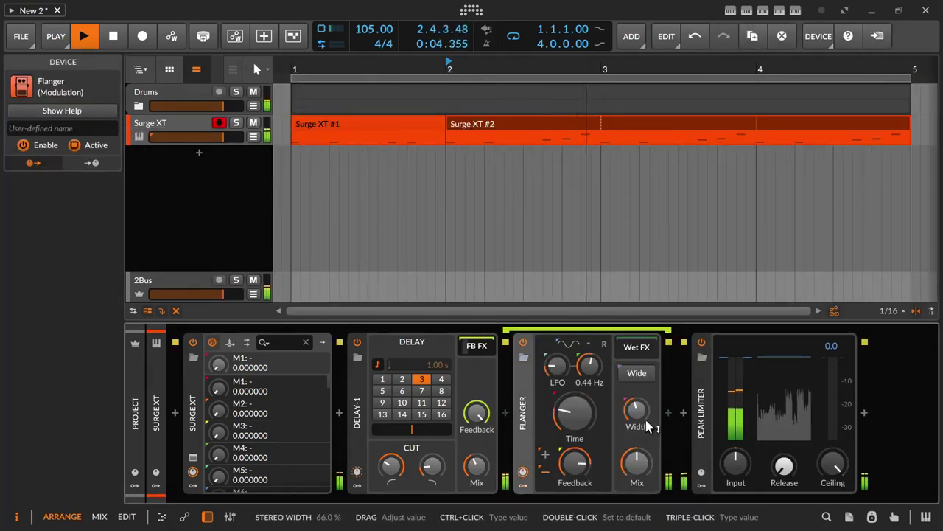
Raise the Flanger's mix to the maximum and raise both cut frequencies of the Delay-1.
drag(627, 457, 632, 438)
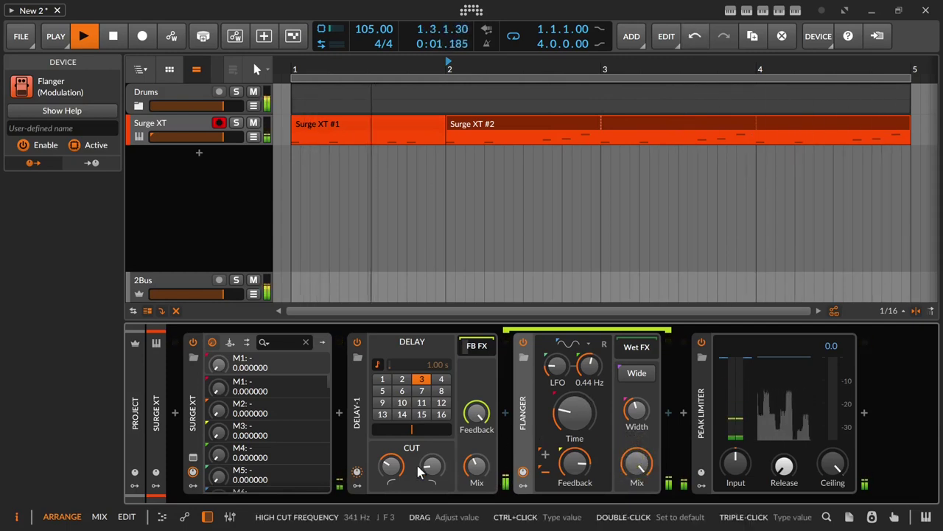
drag(427, 471, 428, 443)
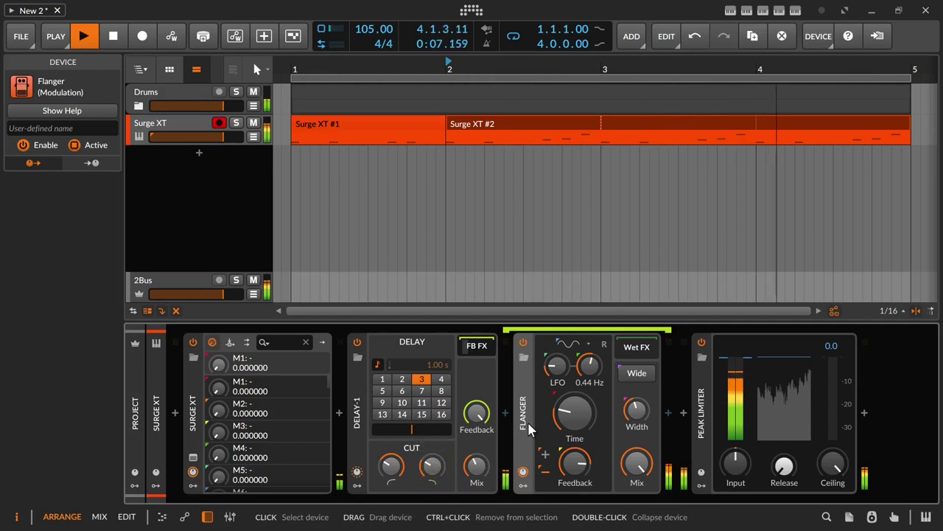
click(426, 468)
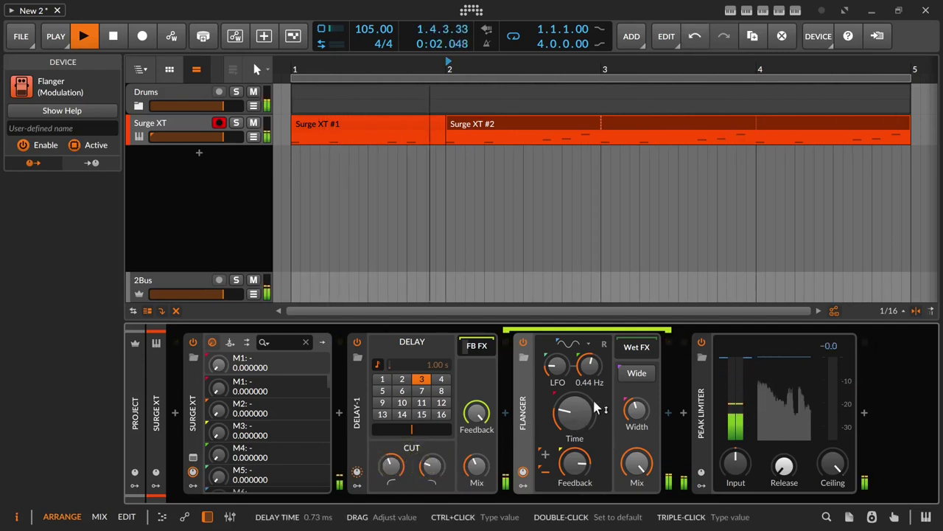
Set the Flanger's feedback to about 66.7 %, its LFO amount to the maximum and its LFO rate to 0.55 Hz.
drag(574, 464, 575, 459)
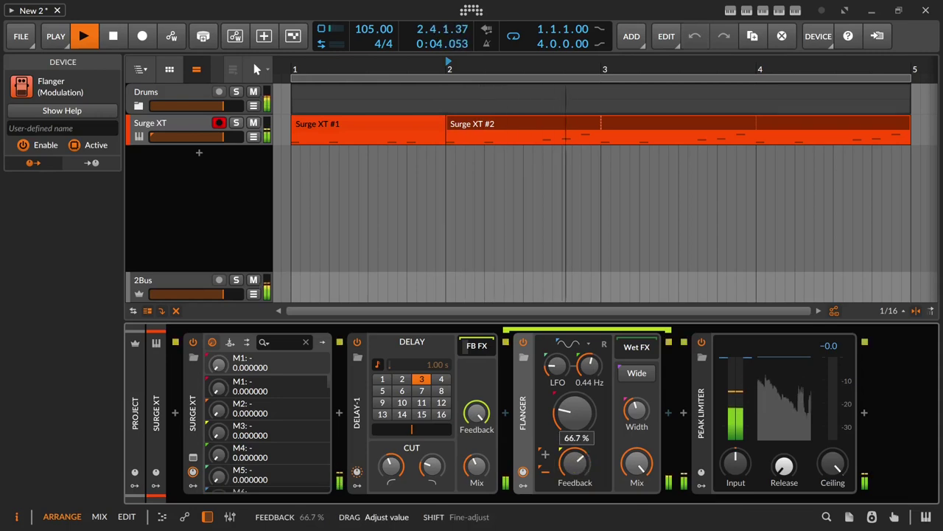
drag(555, 367, 554, 371)
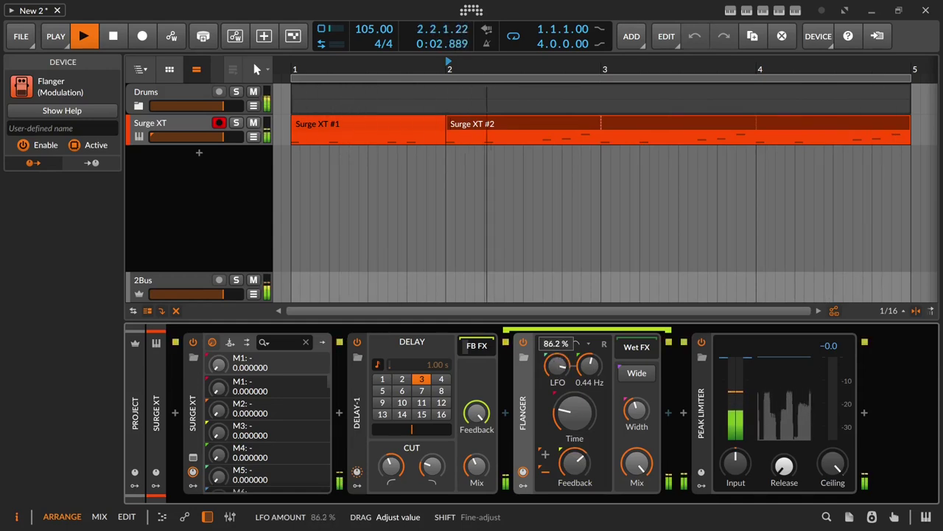
drag(589, 364, 589, 355)
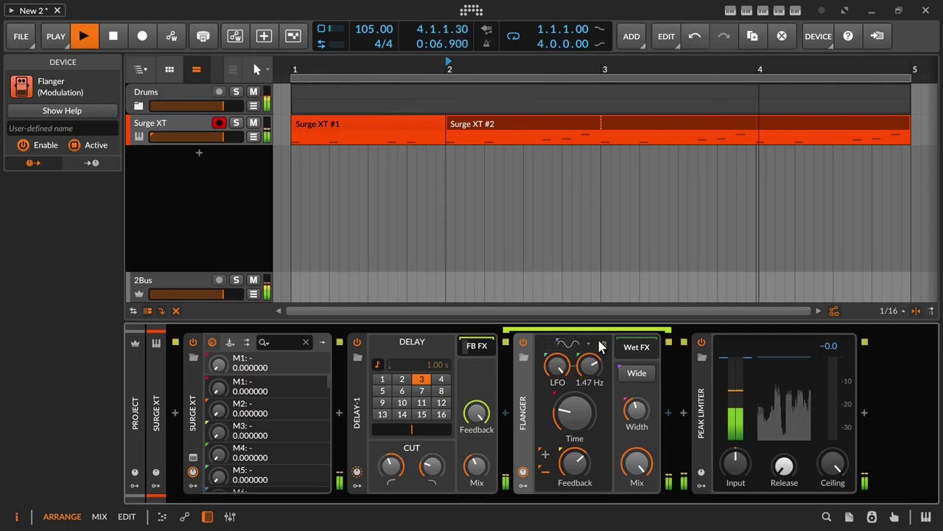
drag(595, 372, 596, 385)
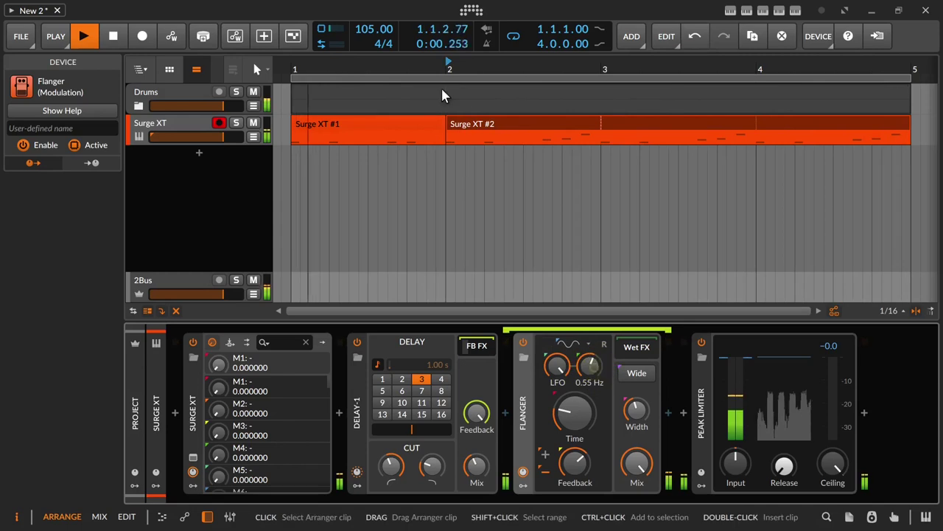
In the Surge XT #2 clip, lengthen the first B1 note to three sixteenths and the C#2 note to two sixteenths.
double_click(506, 128)
double_click(435, 403)
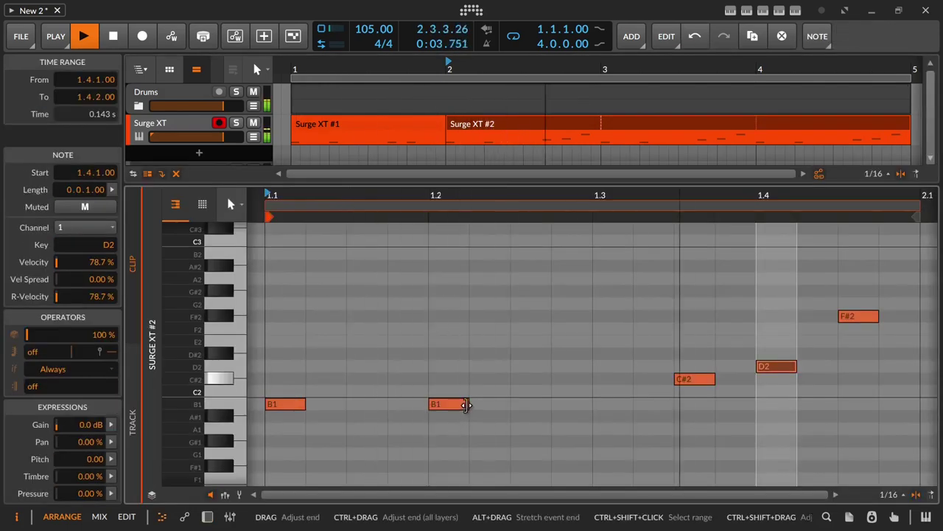
drag(303, 404, 426, 405)
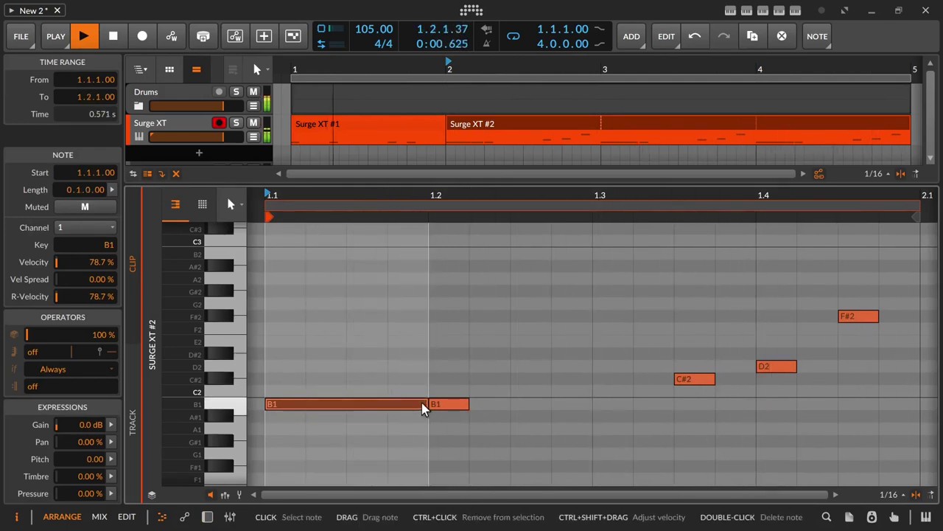
drag(424, 403, 386, 404)
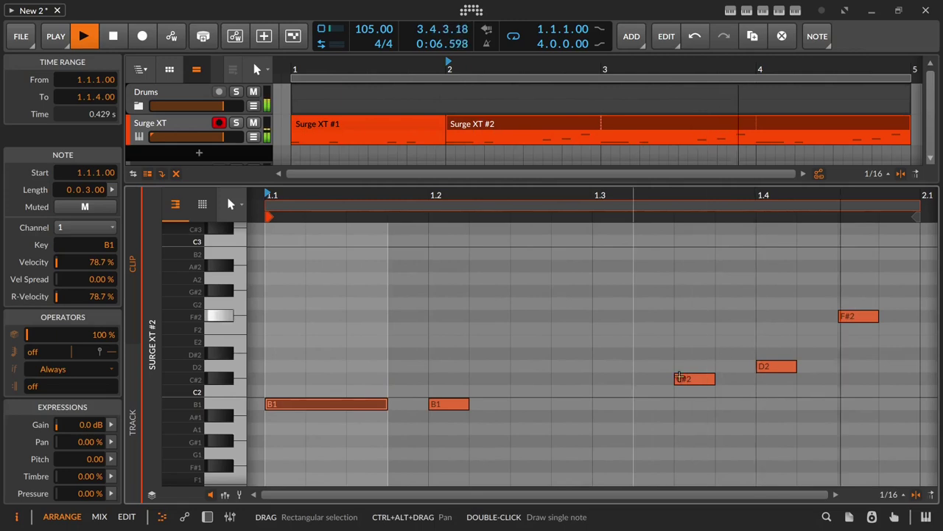
drag(711, 377, 746, 378)
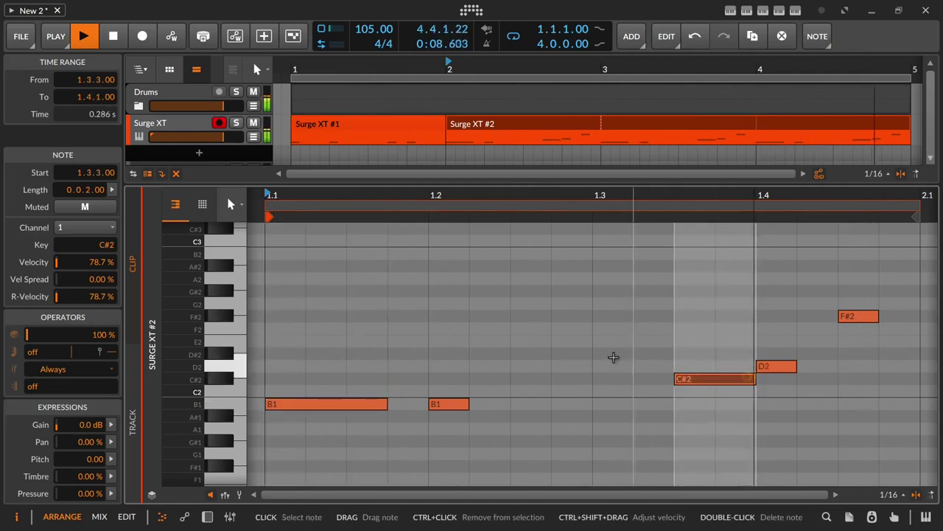
key(d)
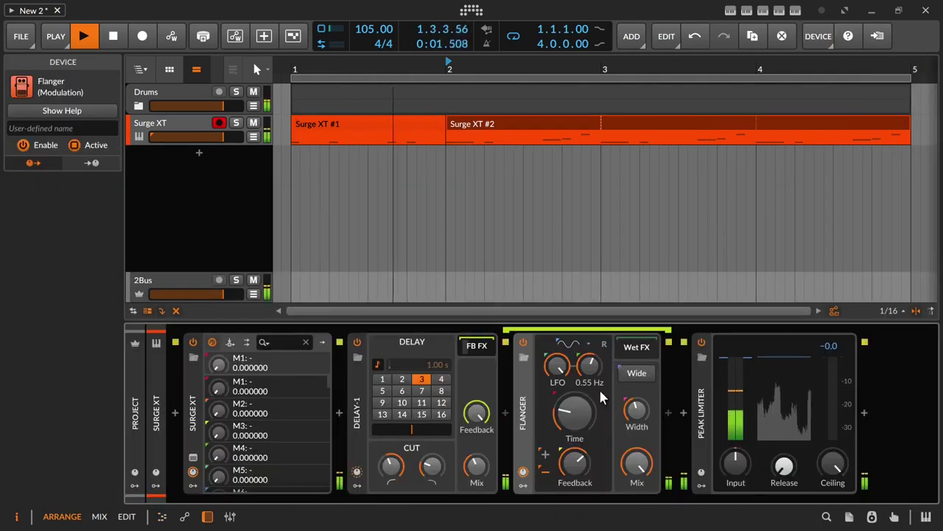
Set the Flanger's delay time to 1.52 ms, its feedback to about 80.5 % and its LFO rate to 0.09 Hz.
mouse_move(586, 402)
mouse_down()
mouse_move(586, 372)
mouse_move(586, 402)
mouse_up()
drag(575, 463, 575, 442)
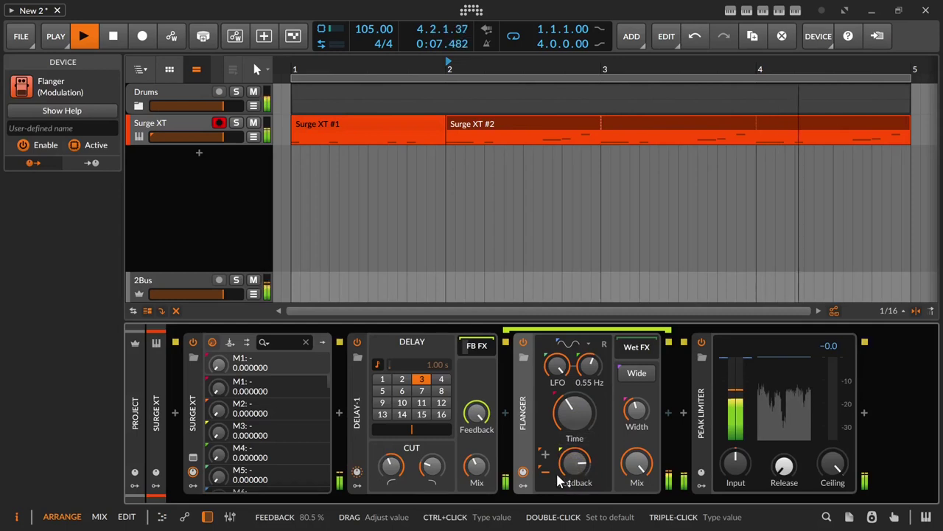
drag(589, 365, 584, 377)
Try the Flanger's Wide mode with the stereo width raised to about 134 %, and switch Wide back off.
click(636, 373)
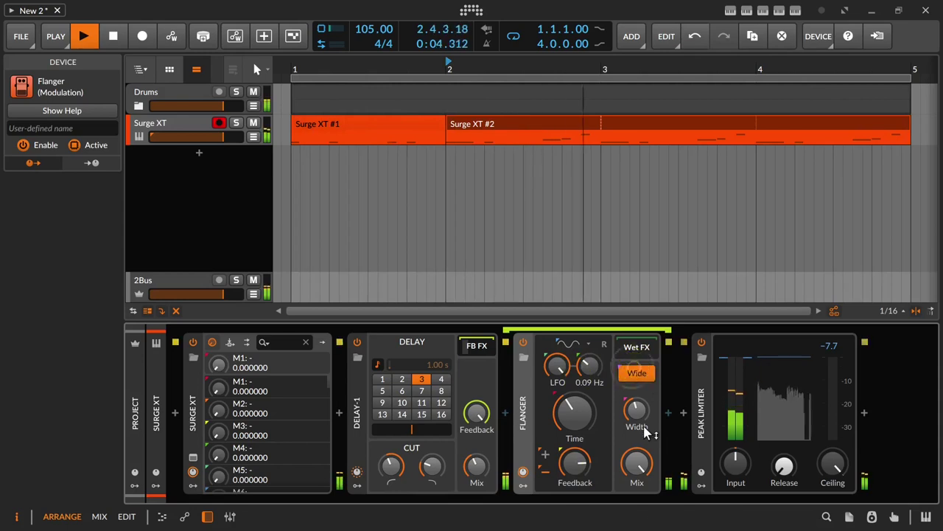
drag(647, 433, 646, 430)
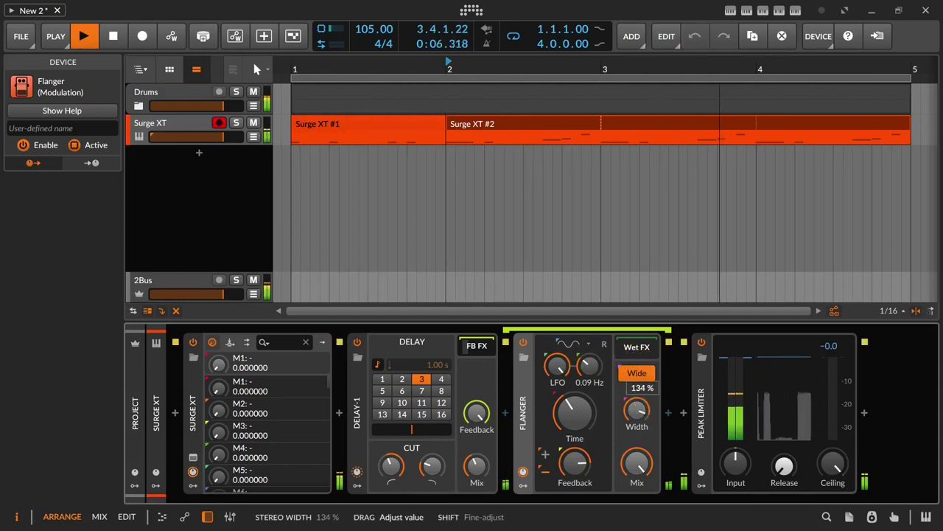
click(637, 373)
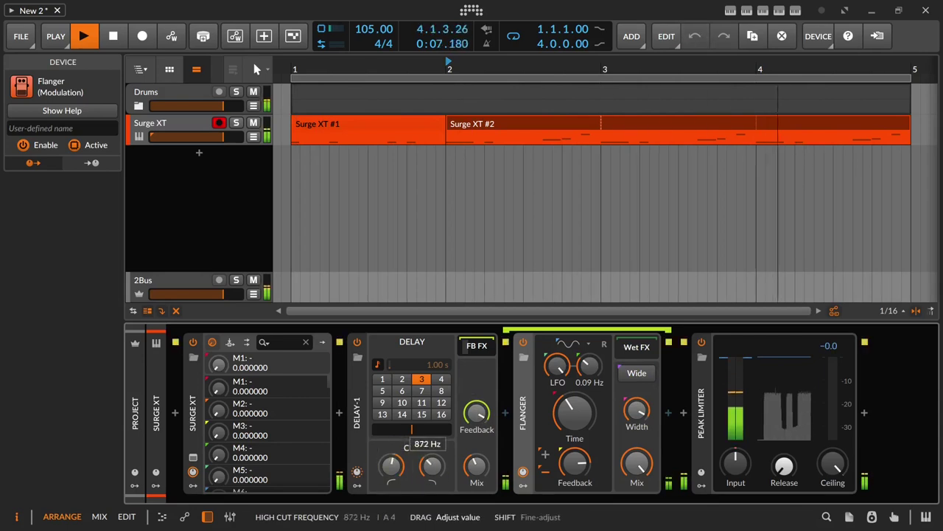
Raise the Delay-1 mix to the maximum while readjusting its cut frequencies and feedback.
drag(430, 468, 393, 466)
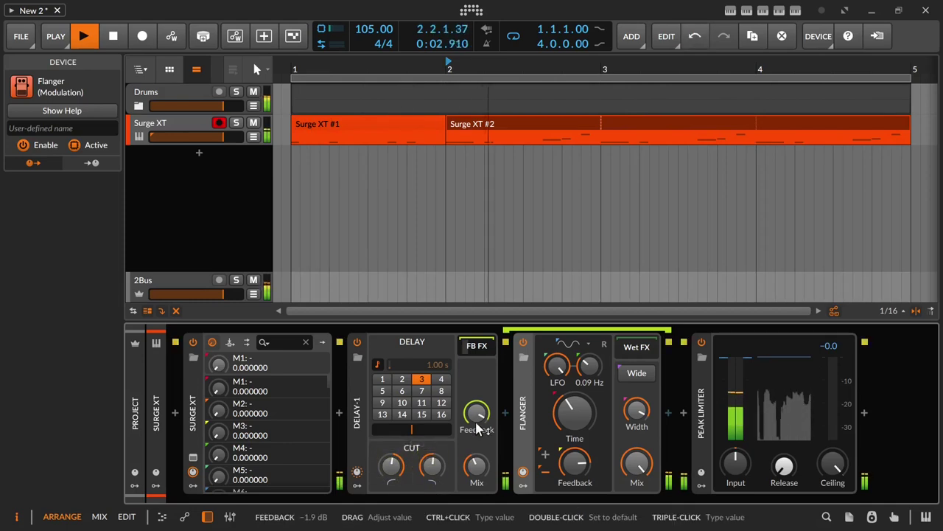
drag(476, 466, 475, 461)
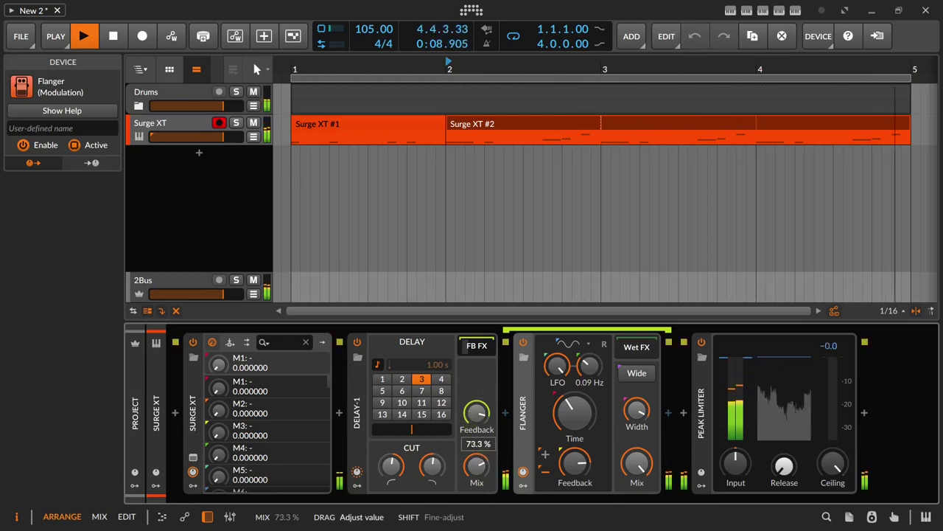
drag(476, 463, 476, 458)
drag(482, 409, 482, 401)
mouse_move(438, 467)
mouse_down()
mouse_move(438, 488)
mouse_move(431, 458)
mouse_up()
drag(479, 418, 480, 414)
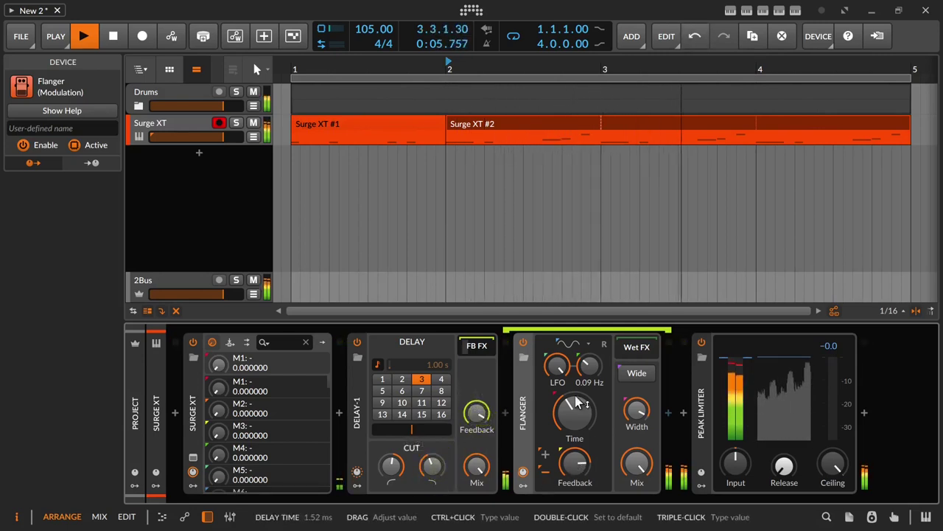
Set the Flanger's LFO rate to 0.27 Hz and its feedback to zero, adjusting the Delay-1 feedback to suit.
drag(561, 368, 587, 364)
drag(481, 414, 480, 428)
drag(574, 470, 574, 480)
drag(476, 416, 476, 409)
drag(574, 465, 569, 486)
Readjust the Delay-1 feedback and raise its high cut frequency.
drag(481, 417, 481, 424)
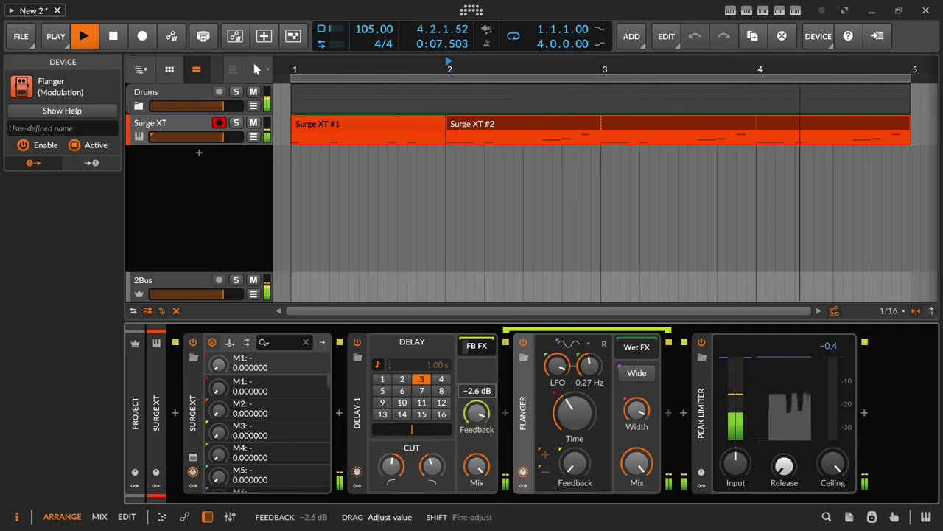
drag(481, 424, 480, 424)
drag(432, 464, 431, 457)
drag(431, 466, 431, 467)
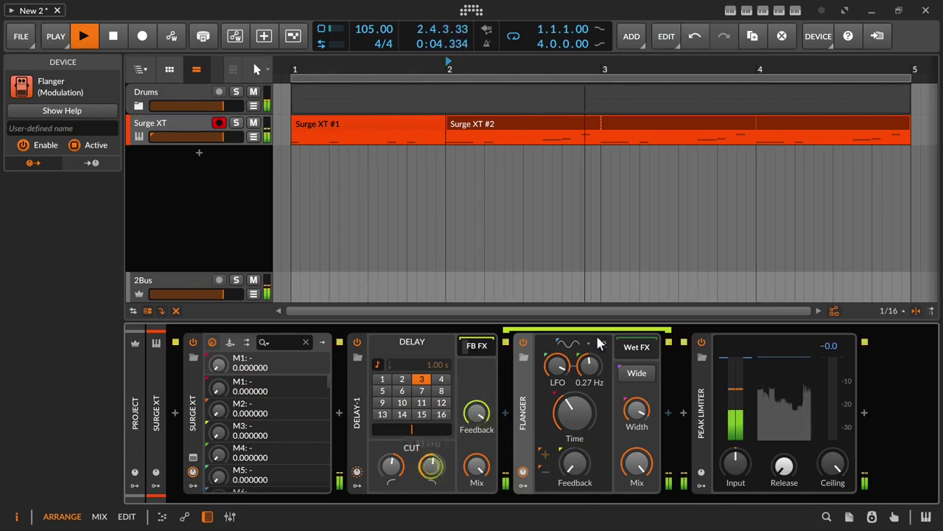
Give the Flanger a Square LFO waveform at about half amount, with moderate positive feedback.
drag(555, 365, 555, 395)
click(572, 342)
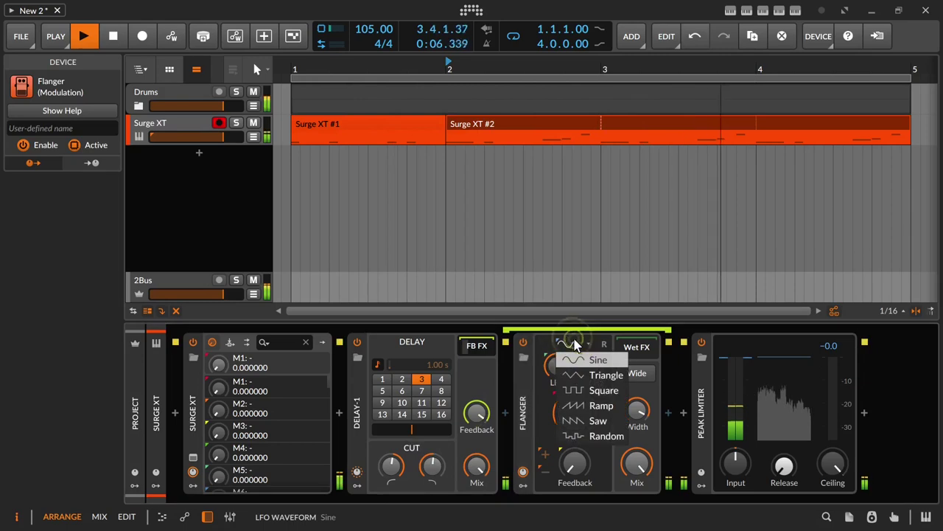
click(575, 389)
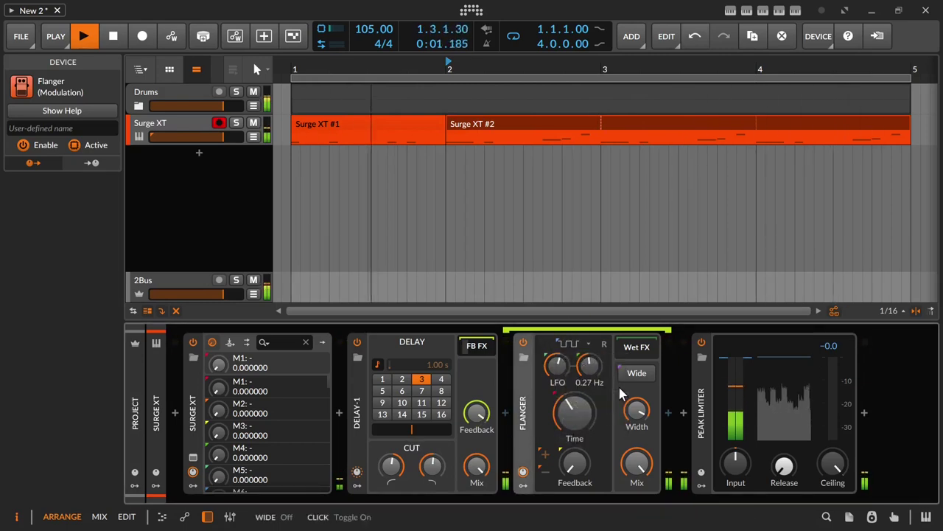
drag(575, 463, 575, 445)
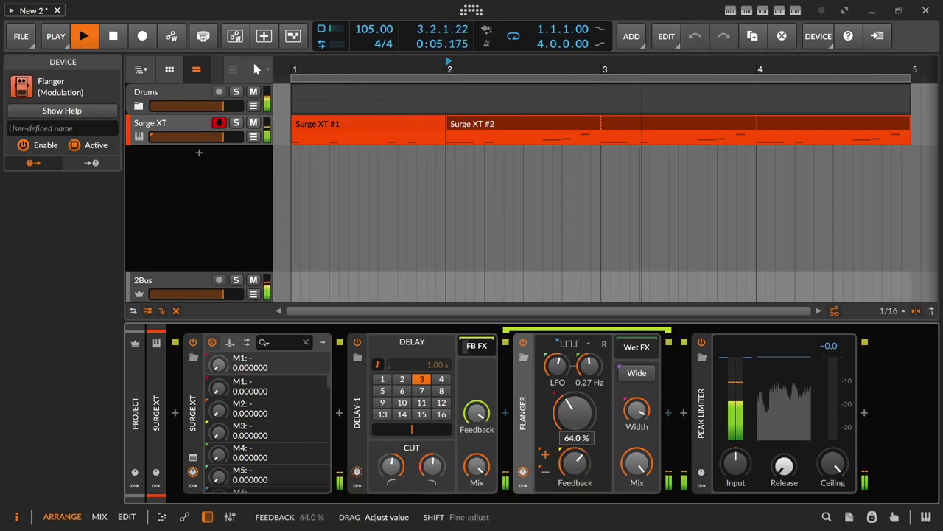
drag(575, 445, 574, 456)
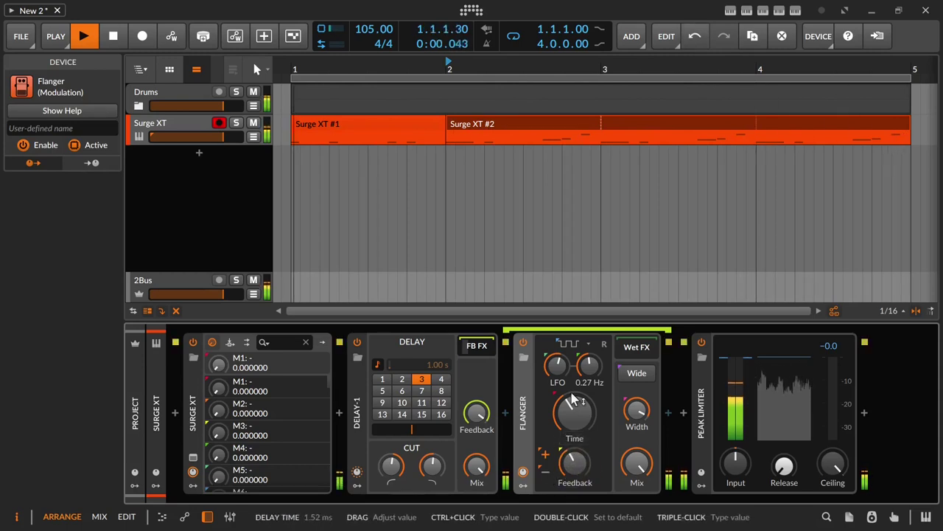
Lower the Delay-1 high cut and set the Flanger's LFO rate to 0.09 Hz, briefly trying the LFO's R option.
drag(432, 469, 433, 470)
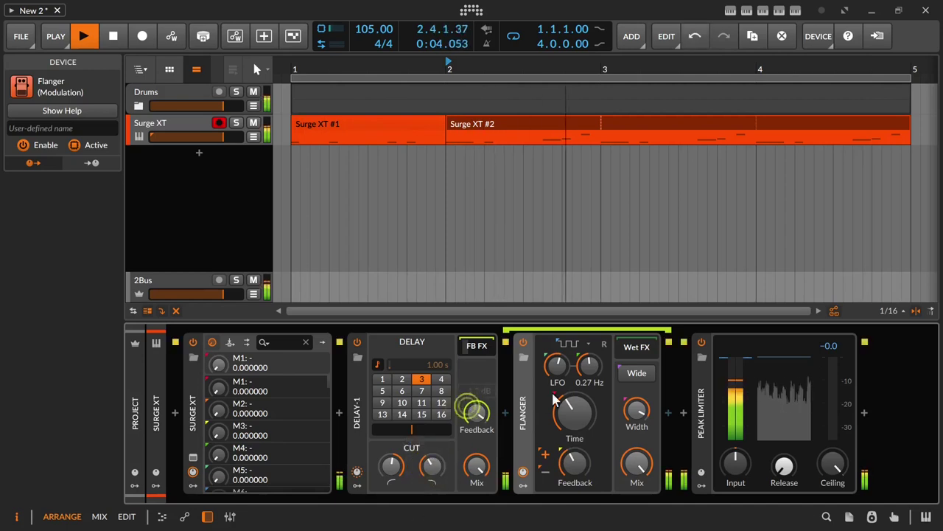
drag(591, 379, 591, 379)
click(604, 346)
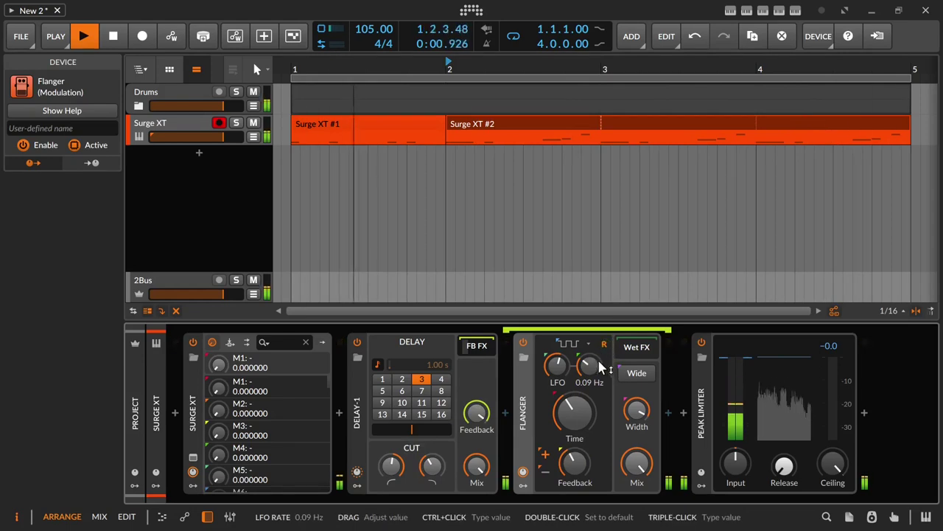
click(604, 345)
Switch the Flanger's LFO waveform to Ramp and set its delay time to about 12.2 ms.
click(569, 343)
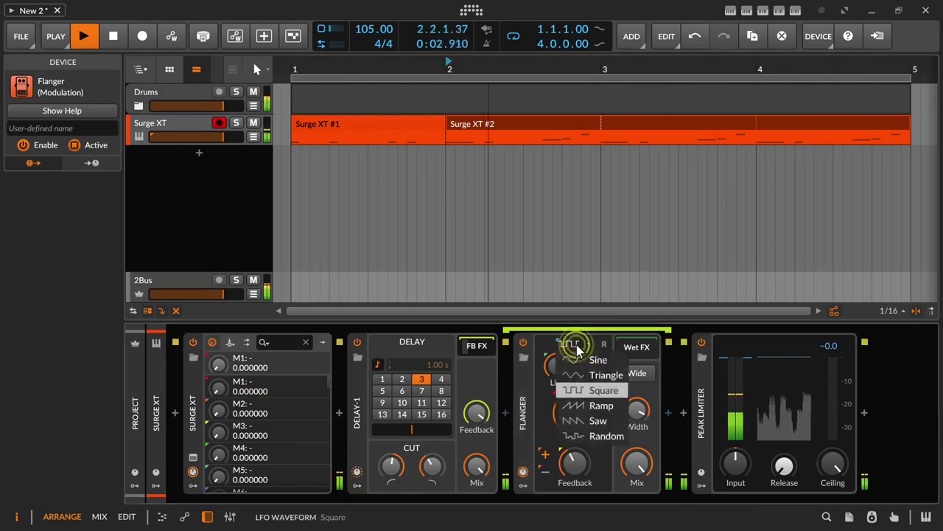
click(584, 410)
drag(573, 407, 573, 332)
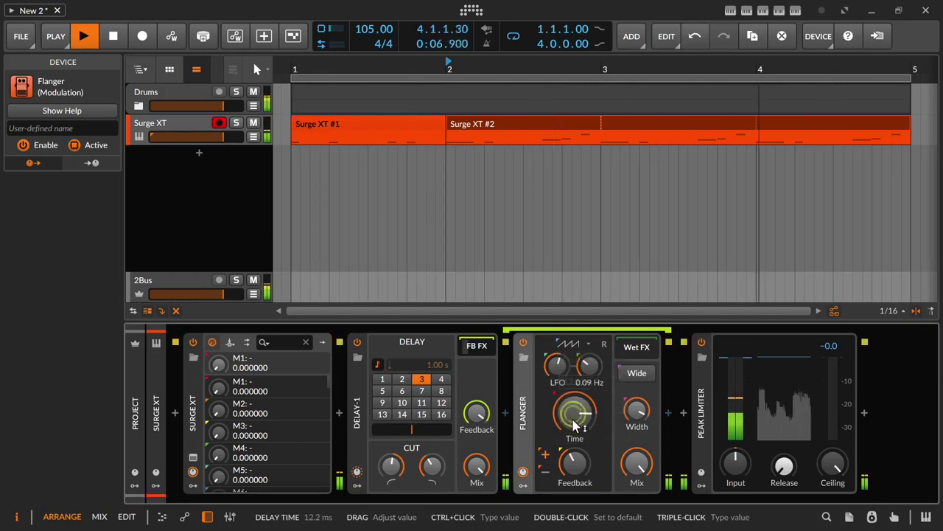
Reset the Flanger's stereo width to 0 %, raise its feedback, and lower the Delay-1 mix to about 60.7 %.
double_click(638, 414)
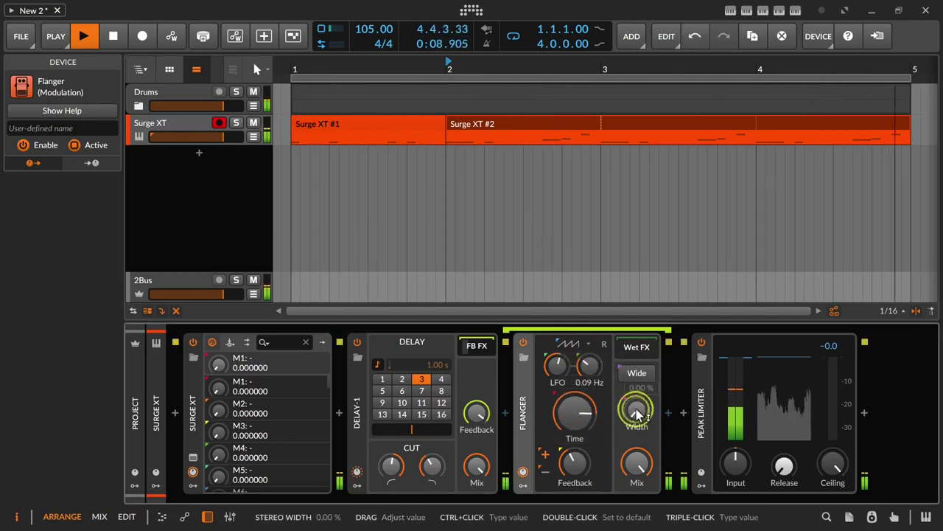
drag(574, 473, 571, 467)
drag(479, 468, 479, 483)
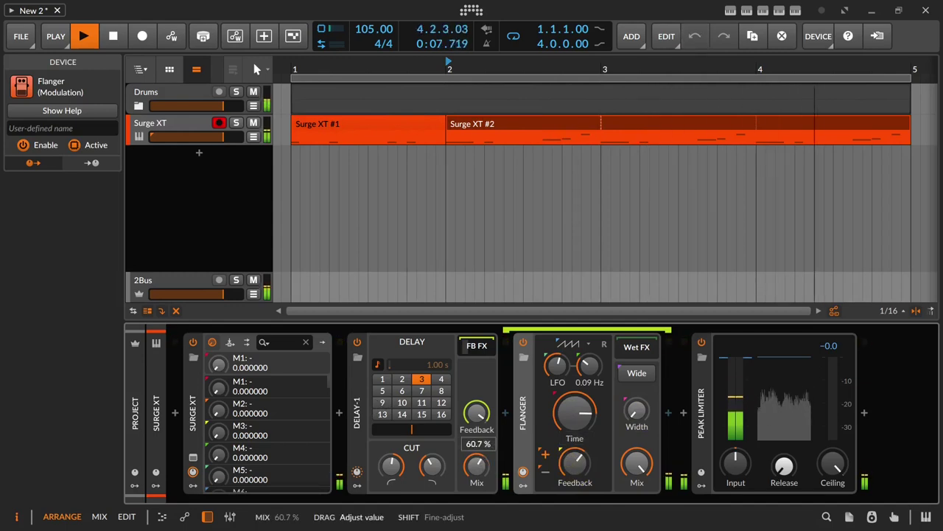
Lower the Delay-1 mix and set the Flanger's delay time to about 8.1 ms with readjusted feedback.
drag(479, 483, 438, 463)
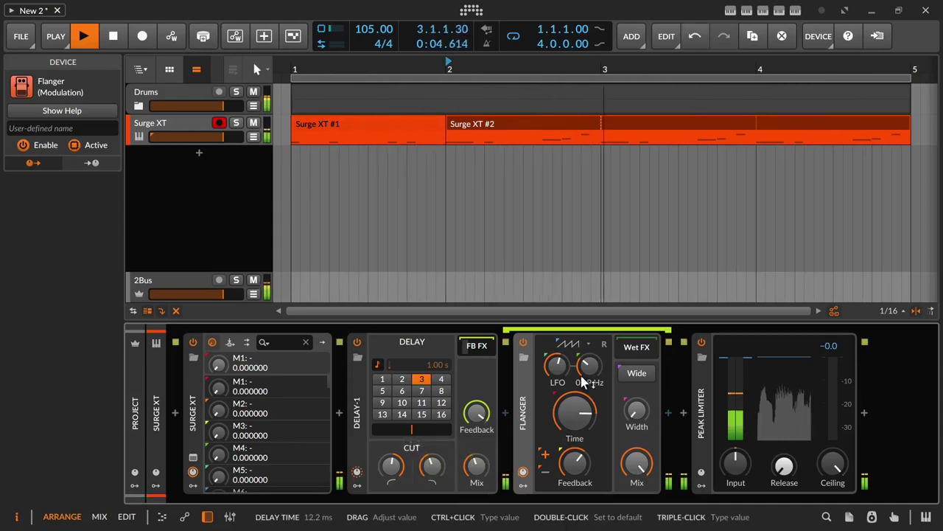
drag(566, 463, 580, 474)
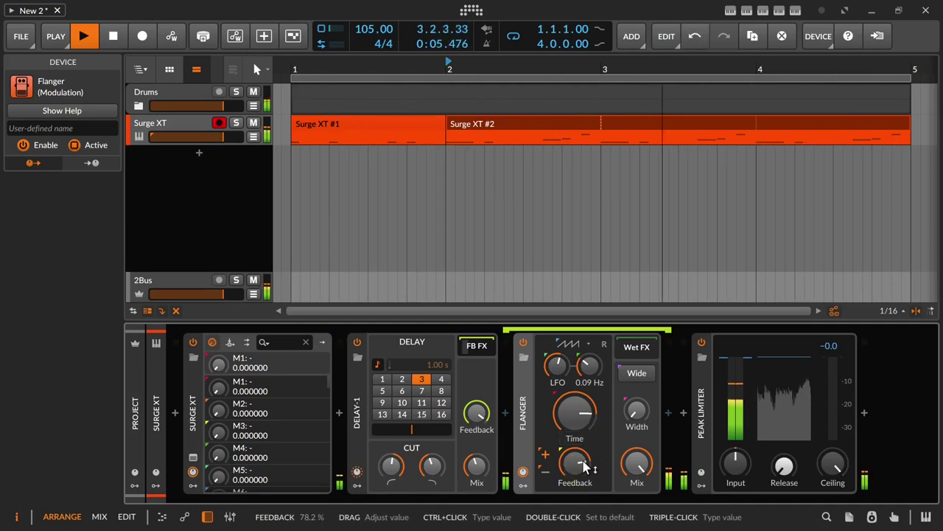
drag(579, 463, 578, 463)
drag(573, 410, 574, 409)
Switch the Flanger's LFO to a Square waveform at 100 % amount and a rate of 1.65 Hz.
drag(558, 368, 558, 368)
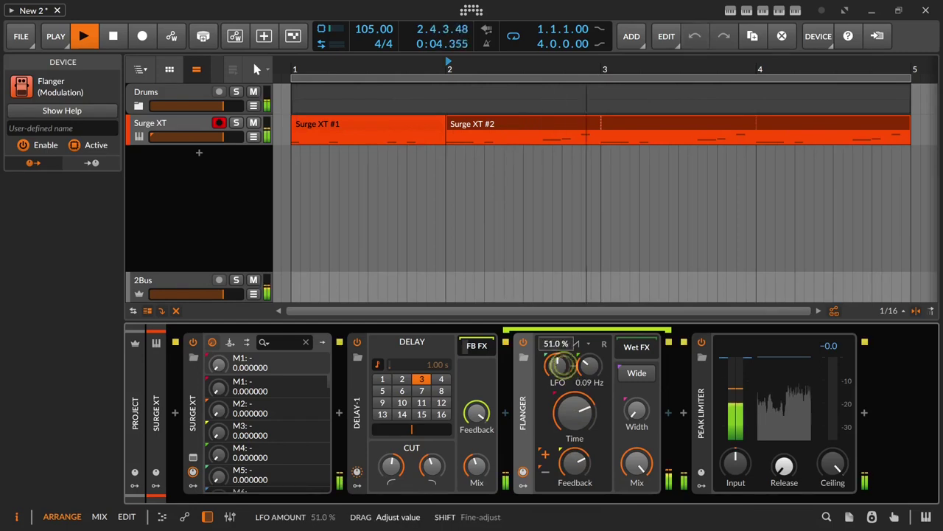
click(584, 348)
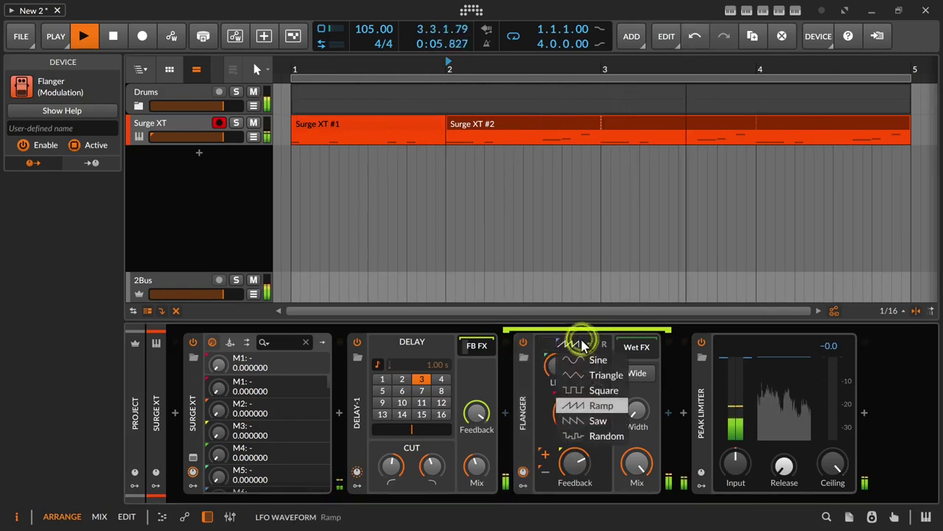
click(574, 390)
drag(561, 365, 561, 295)
drag(586, 371, 586, 312)
Set the Delay-1 feedback to about -8.0 dB and raise its high cut, slightly reducing the Flanger's feedback.
mouse_move(477, 413)
mouse_down()
mouse_move(476, 424)
mouse_move(477, 409)
mouse_up()
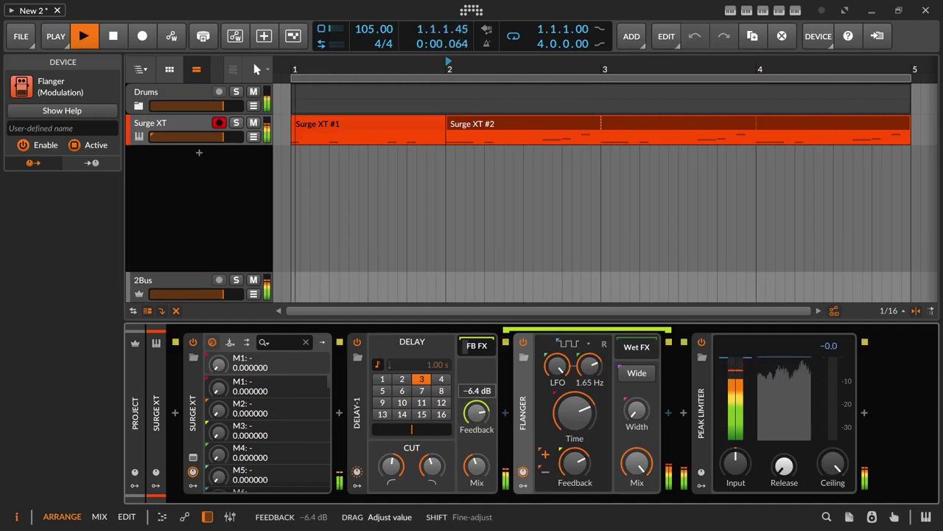
drag(477, 413, 477, 410)
drag(574, 463, 575, 450)
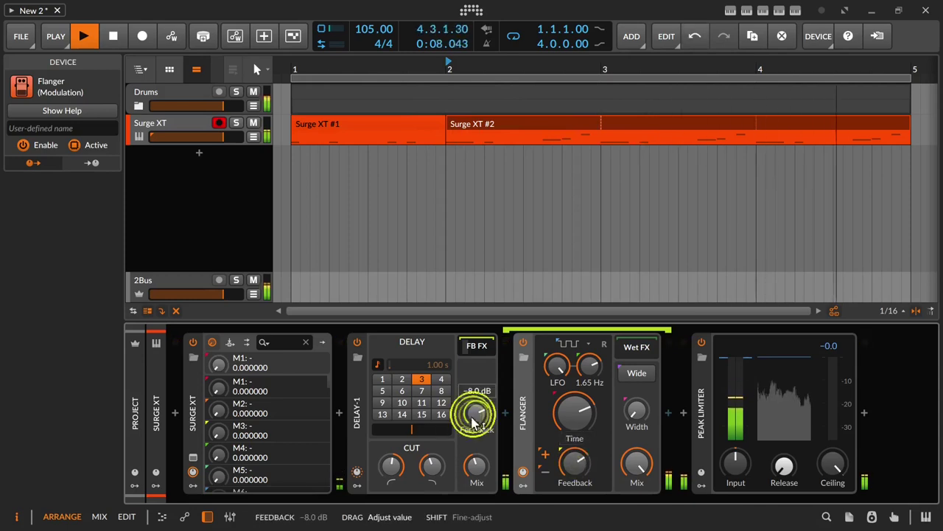
mouse_move(431, 464)
mouse_down()
mouse_move(431, 446)
mouse_move(436, 460)
mouse_up()
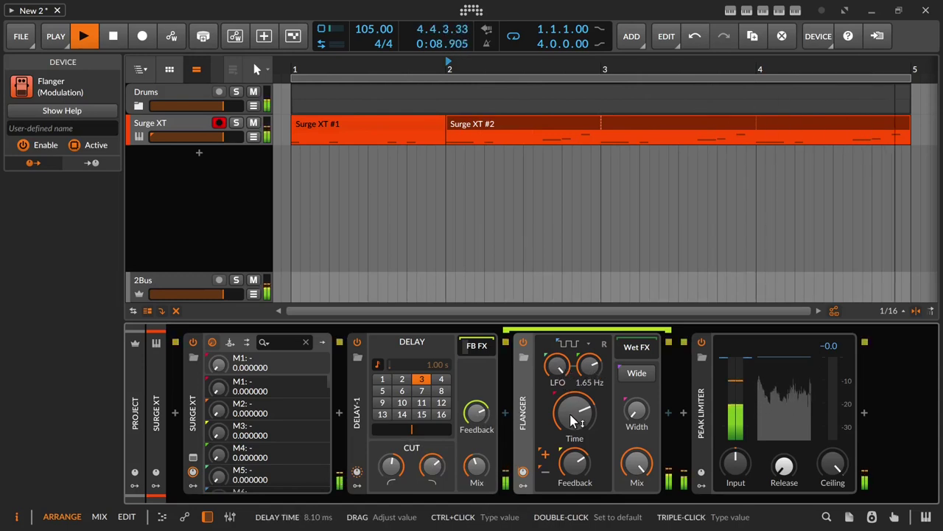
Try a 10.0 Hz LFO rate on the Flanger while sweeping its delay time from short values up to 27.5 ms.
drag(577, 460, 575, 405)
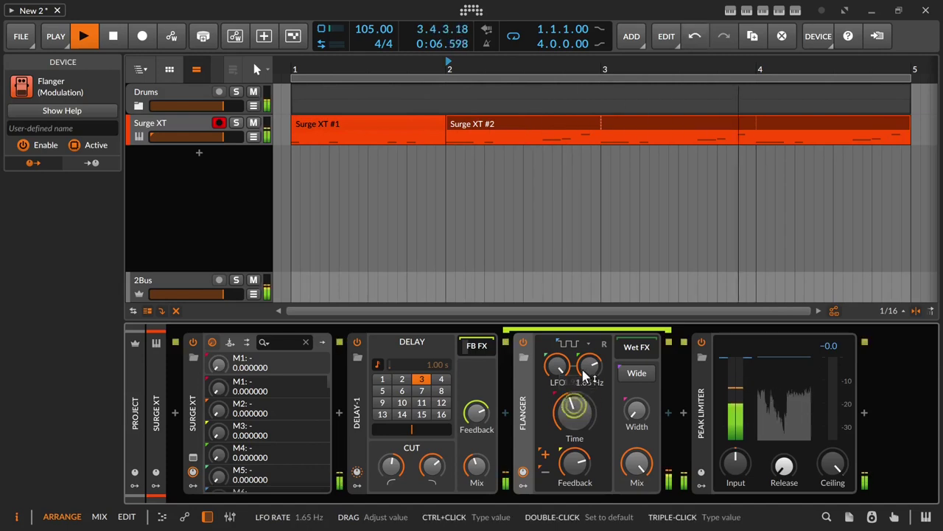
drag(588, 368, 588, 369)
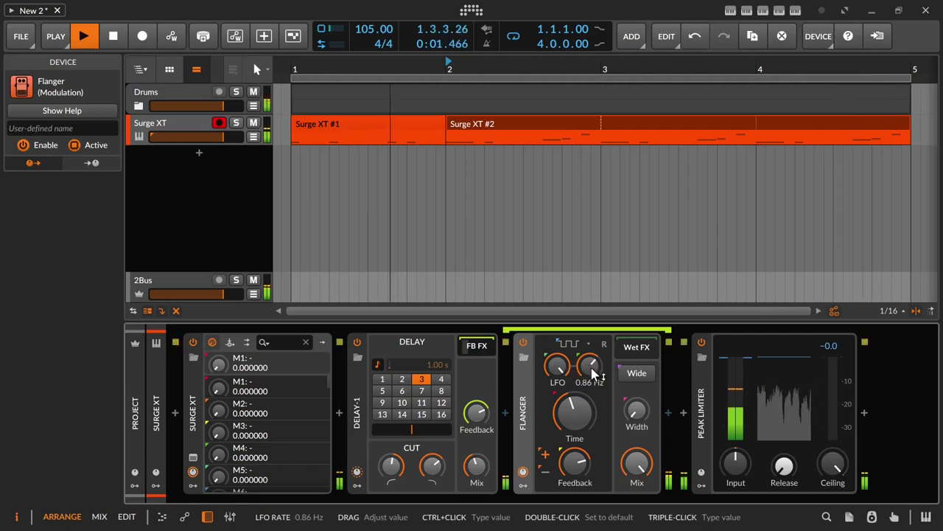
drag(589, 367, 590, 372)
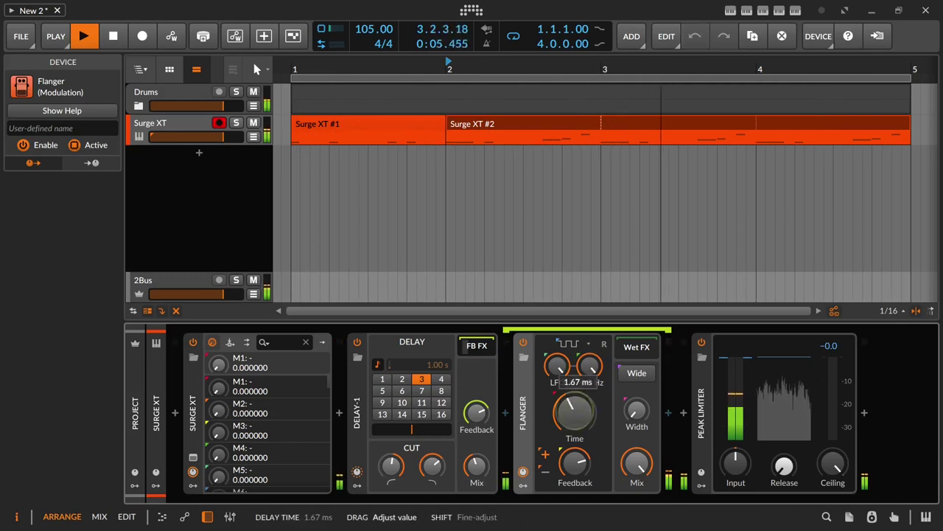
drag(575, 414, 575, 415)
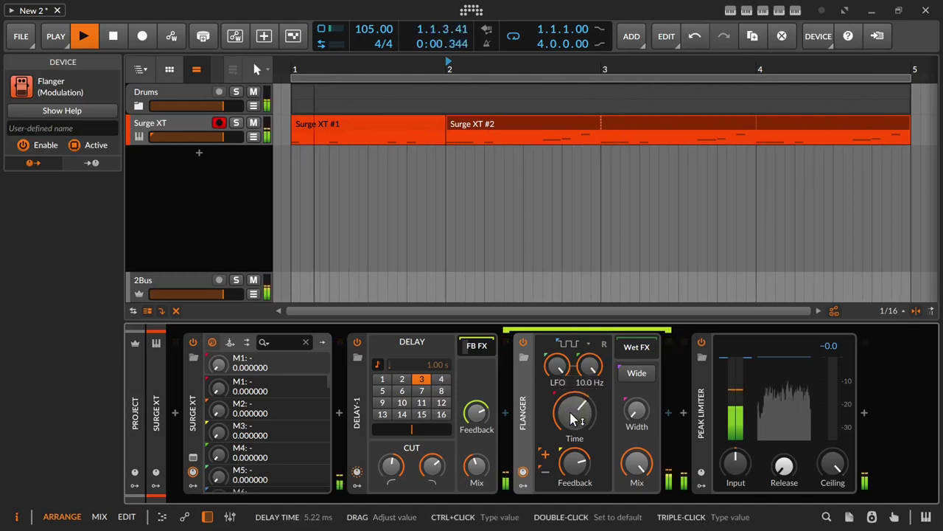
drag(575, 418, 573, 420)
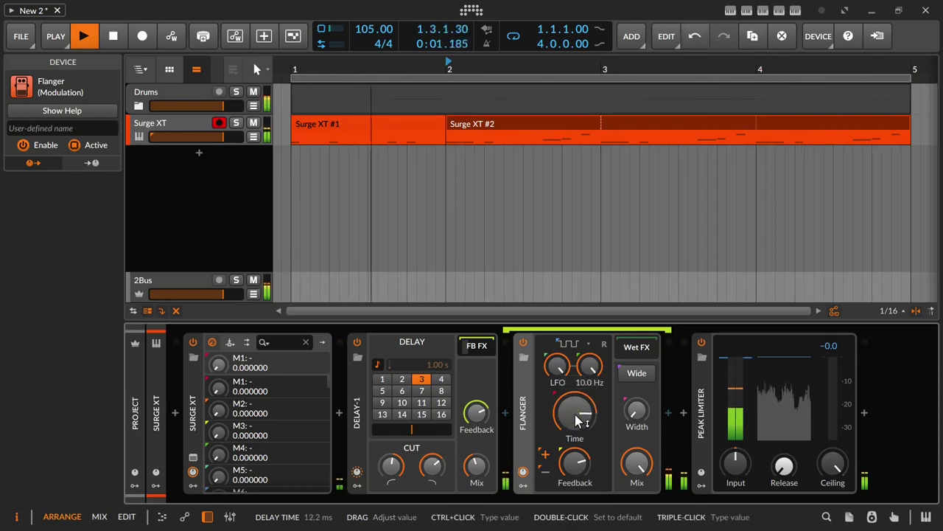
drag(578, 420, 579, 411)
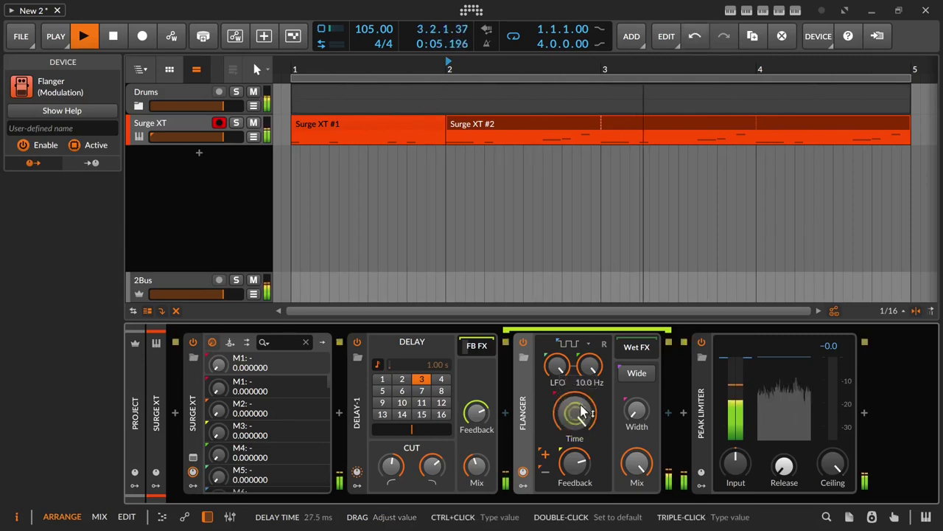
Switch the Flanger's LFO to Ramp at 0.20 Hz, with a delay time of 1.47 ms and 84.8 % feedback.
mouse_move(591, 372)
mouse_down()
mouse_move(591, 384)
mouse_move(594, 363)
mouse_move(592, 382)
mouse_move(589, 374)
mouse_up()
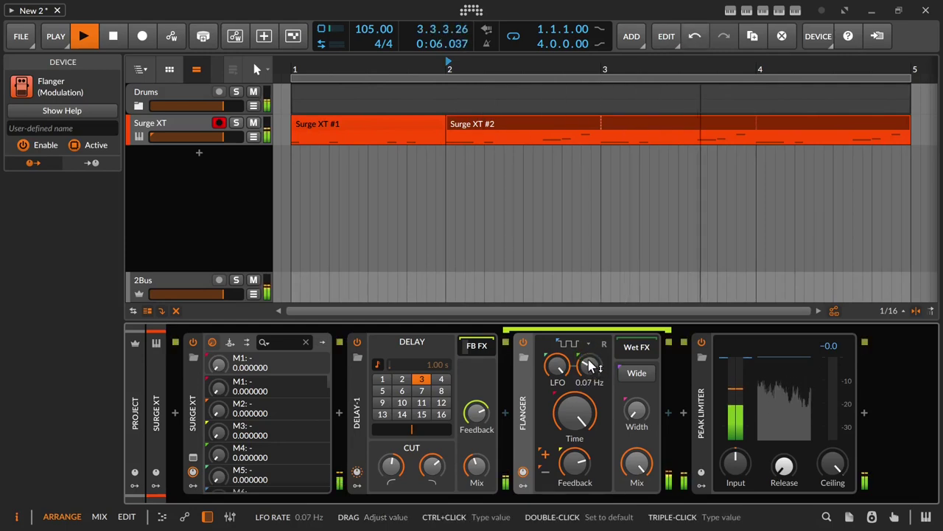
mouse_move(592, 381)
mouse_down()
mouse_move(592, 368)
mouse_move(597, 376)
mouse_up()
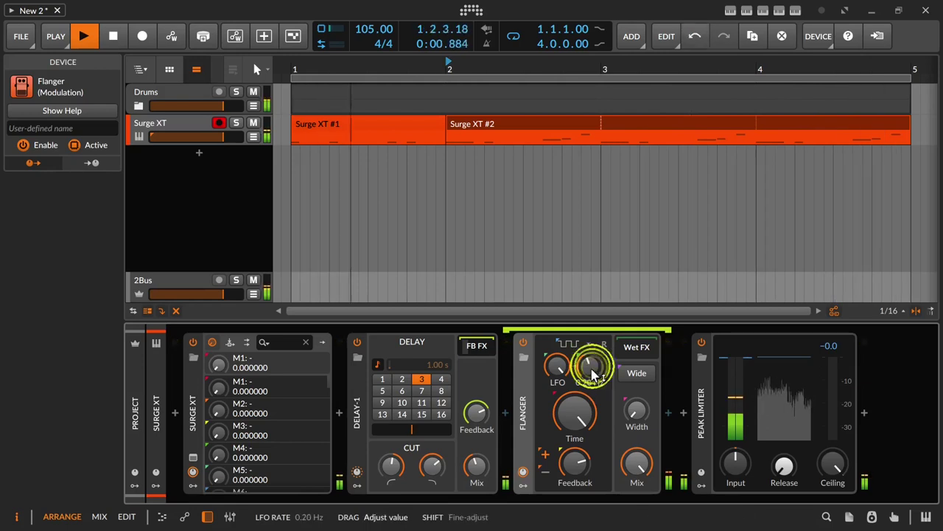
click(571, 345)
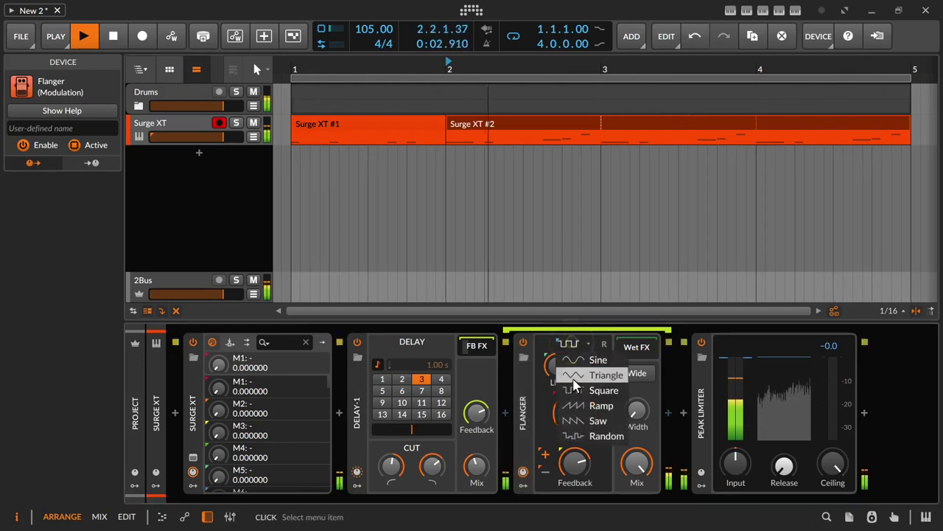
click(578, 405)
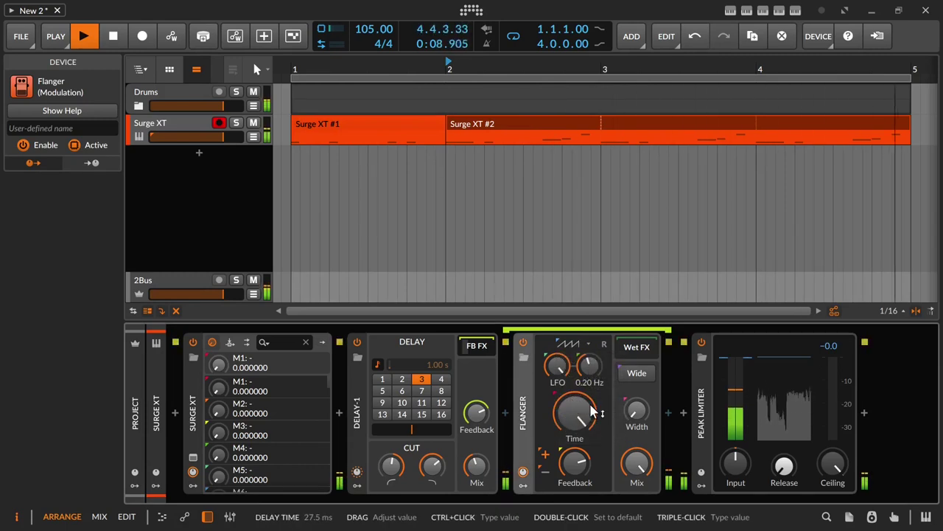
mouse_move(594, 398)
mouse_down()
mouse_move(580, 410)
mouse_move(579, 399)
mouse_up()
drag(575, 462, 575, 452)
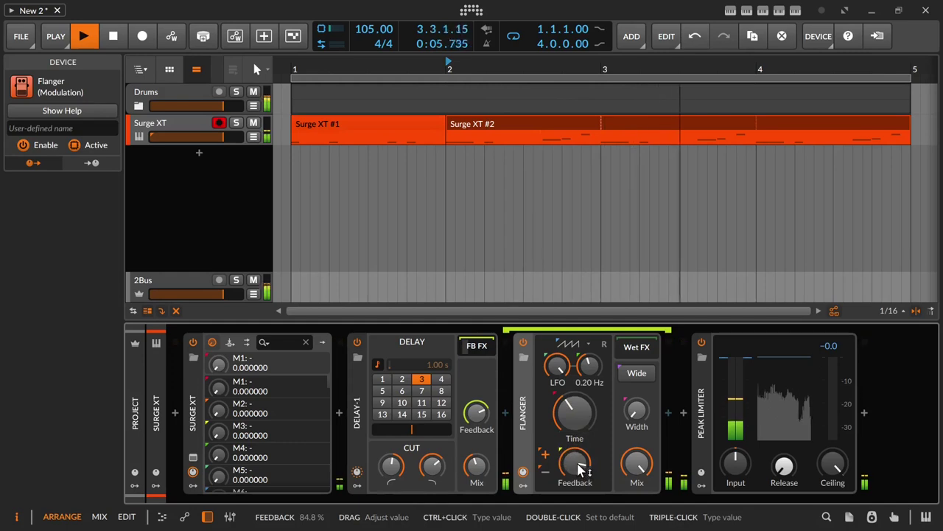
Fine-tune the Delay-1 high cut and feedback, and lower its low cut frequency.
drag(432, 464, 432, 460)
drag(486, 424, 487, 423)
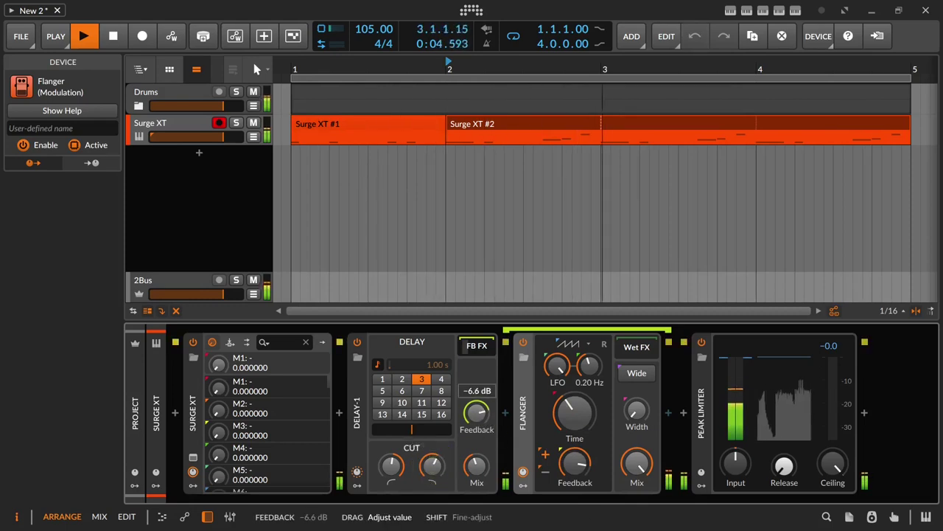
drag(481, 421, 478, 414)
drag(382, 466, 382, 482)
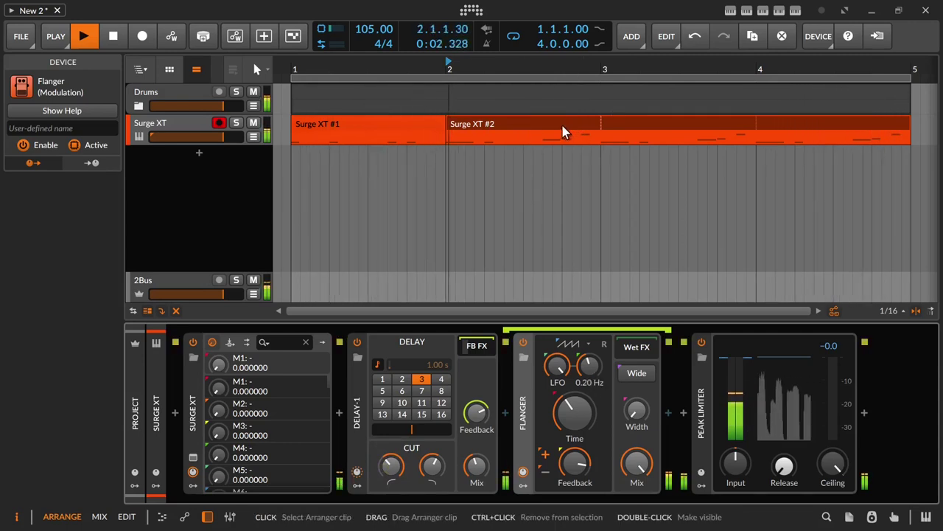
Consolidate the looped Surge XT #2 clip into a single unlooped clip three bars long.
click(670, 130)
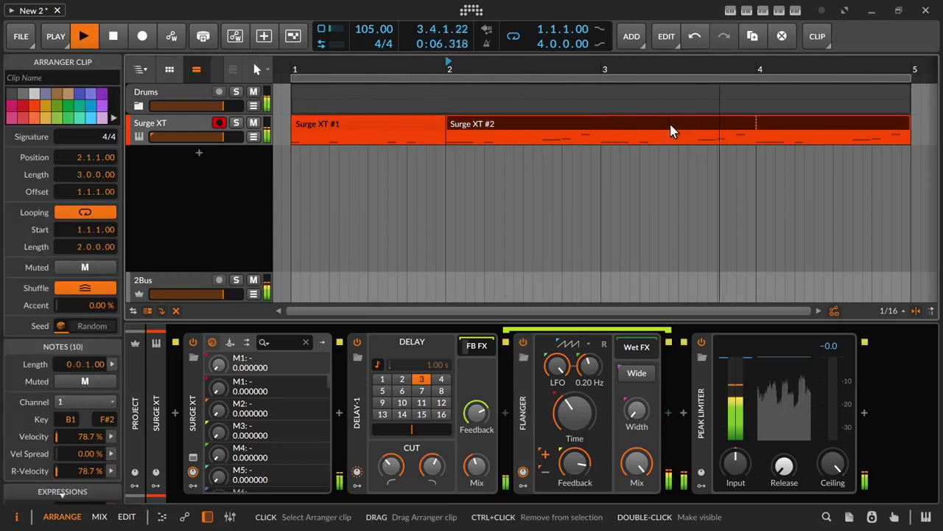
click(670, 131)
key(ctrl+j)
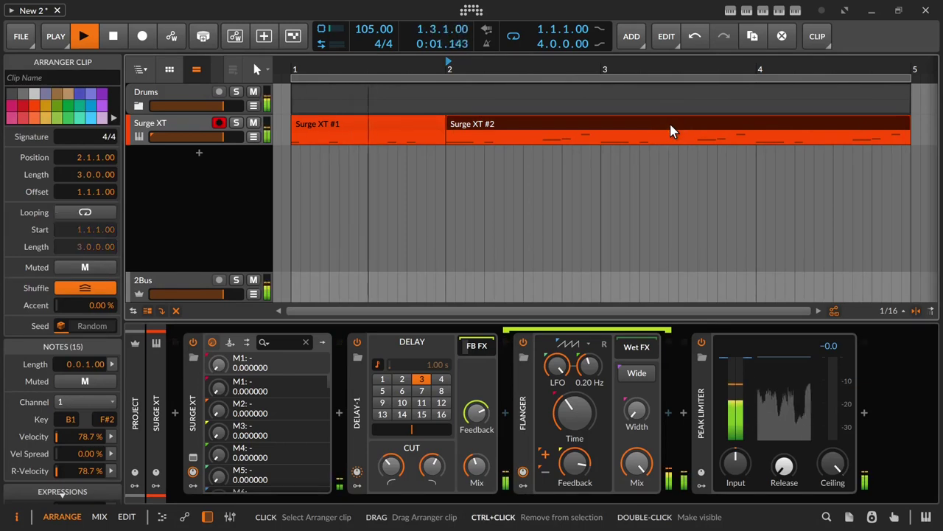
Open the Surge XT #2 clip's notes and move the F#2 note at 2.4.3 down an octave to F#1.
click(772, 121)
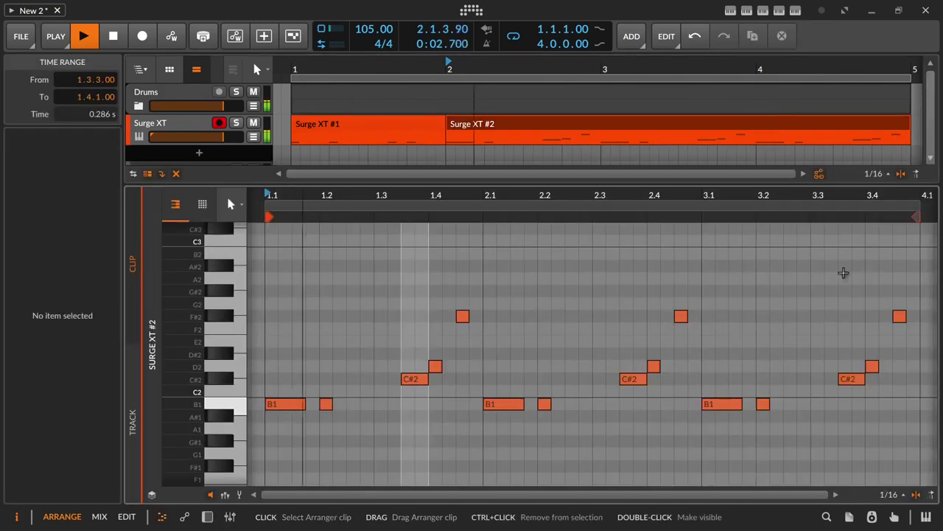
click(899, 317)
drag(685, 318, 681, 466)
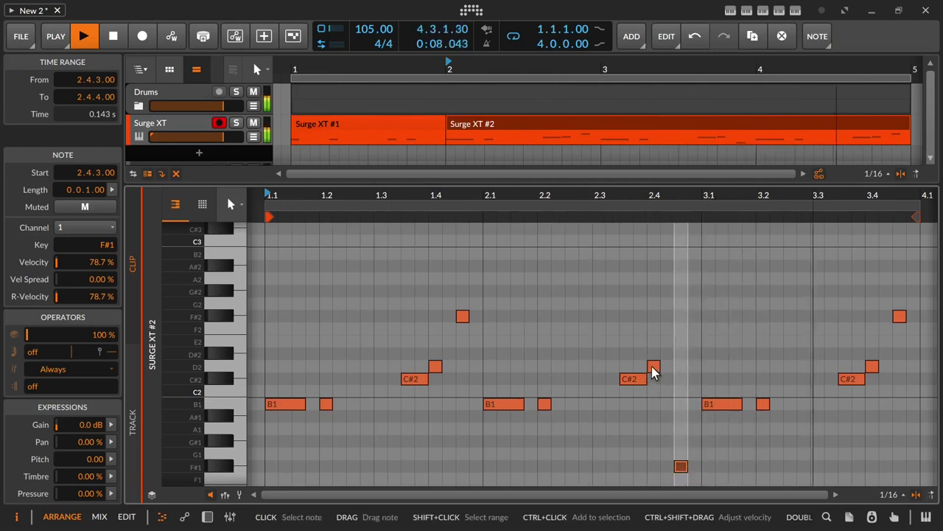
Bring back the device chain and set the Flanger's LFO to Saw at 73.3 % amount and 0.47 Hz.
key(alt+3)
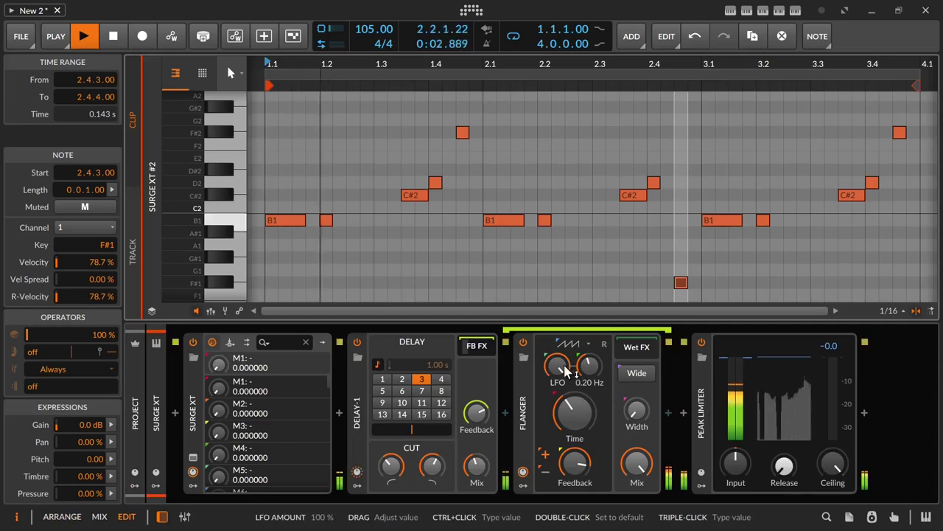
drag(562, 368, 561, 398)
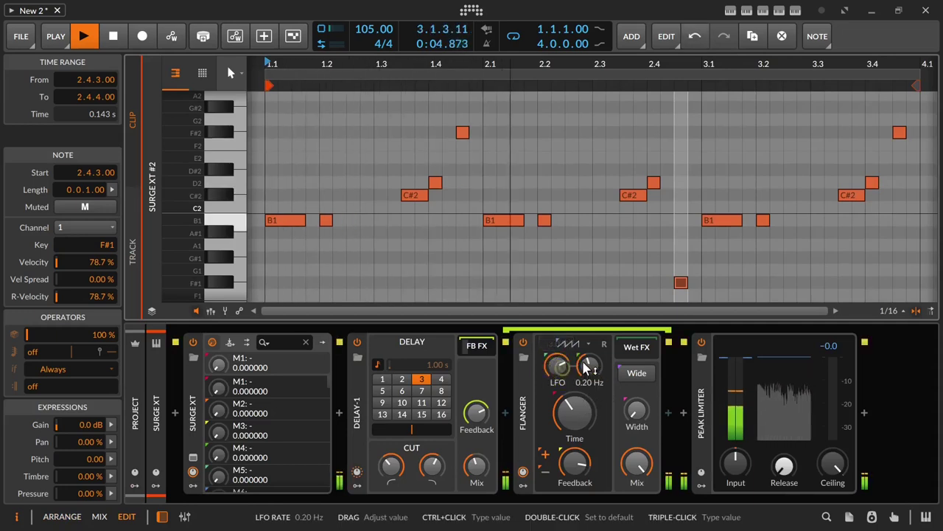
click(586, 344)
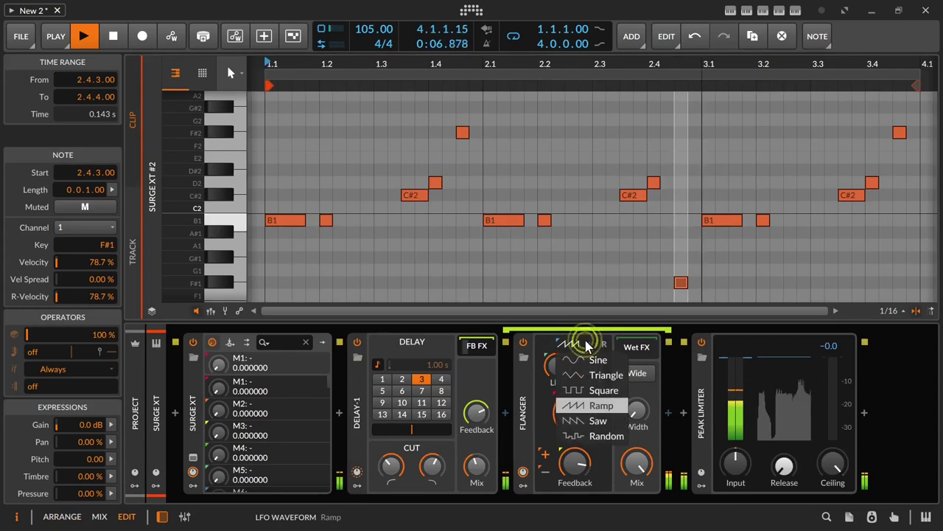
click(583, 418)
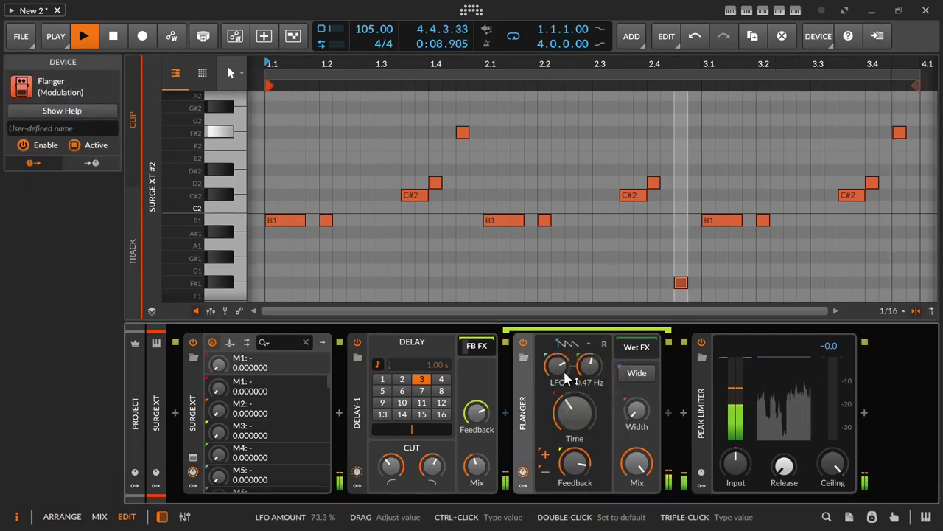
Readjust the Delay-1 high cut and try its feedback at about -6.3 dB.
drag(433, 457, 436, 466)
drag(476, 409, 477, 423)
drag(435, 466, 476, 409)
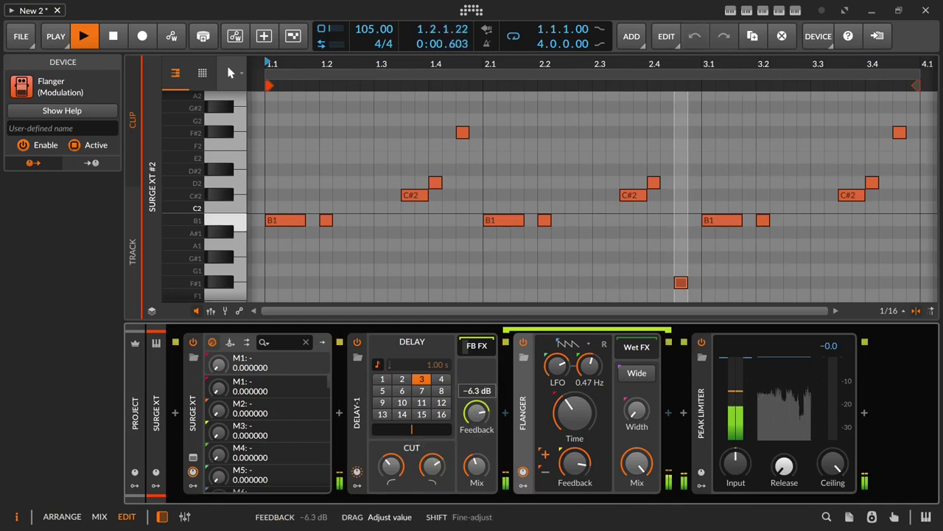
drag(477, 414, 477, 414)
Set the Delay-1 high cut to about 701 Hz after trying 183 Hz, and raise its feedback.
double_click(435, 468)
click(419, 440)
drag(433, 470, 434, 501)
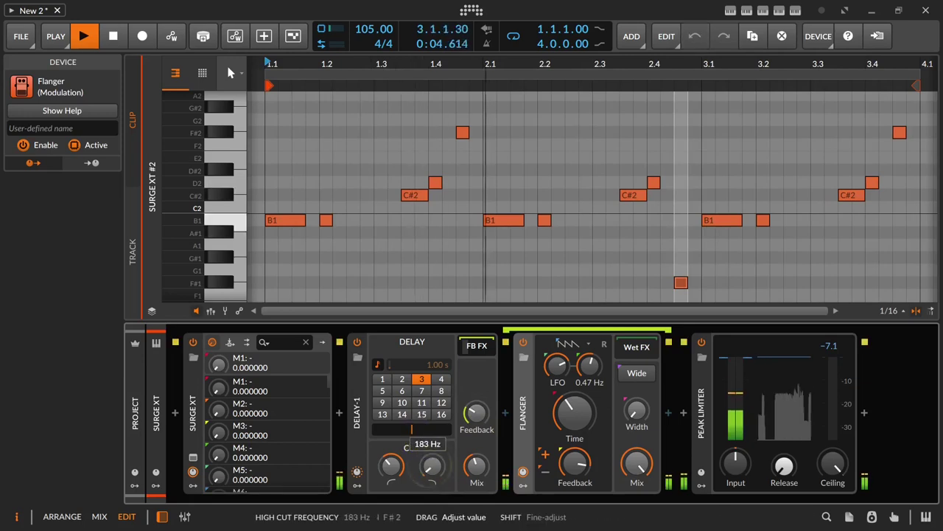
drag(477, 413, 476, 376)
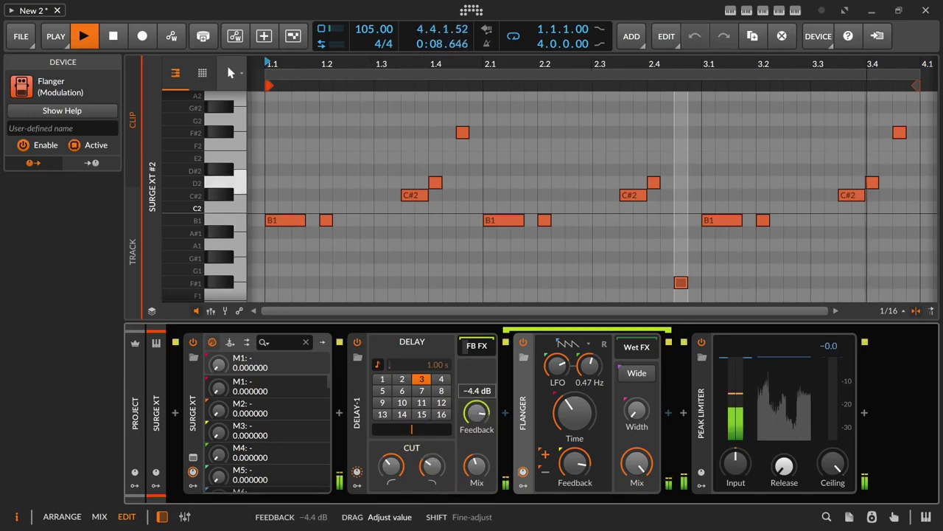
drag(433, 465, 433, 467)
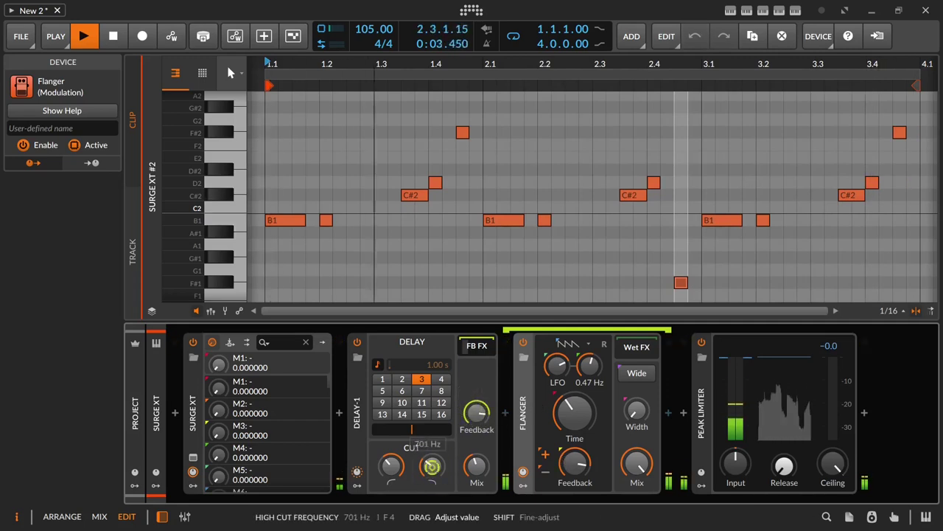
drag(478, 414, 478, 411)
Raise the Flanger's feedback and LFO rate, with the rate at 1.02 Hz, and open the TimeCalc reference table.
drag(575, 463, 585, 454)
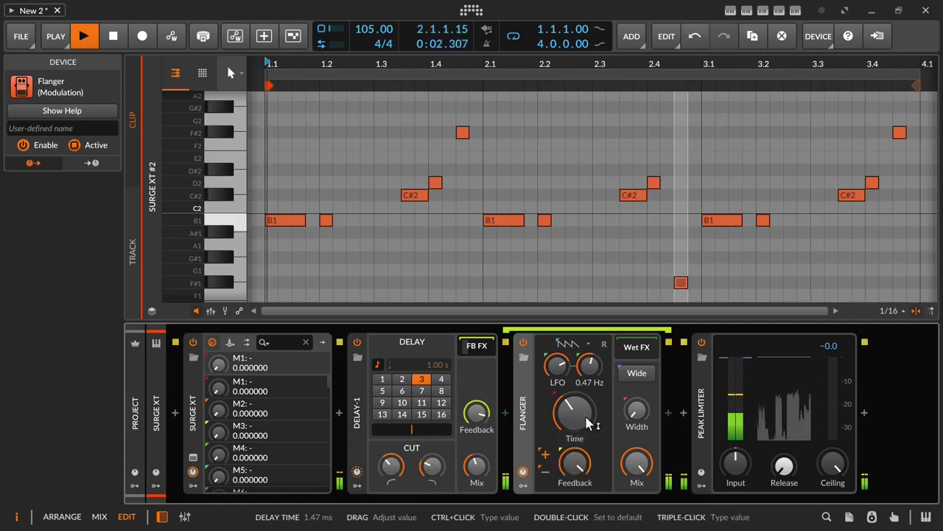
drag(590, 371, 590, 340)
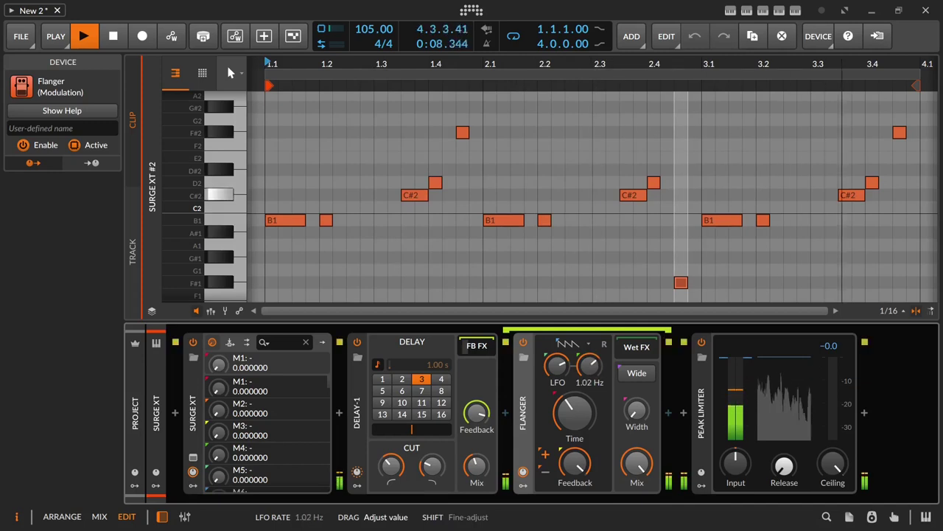
click(731, 12)
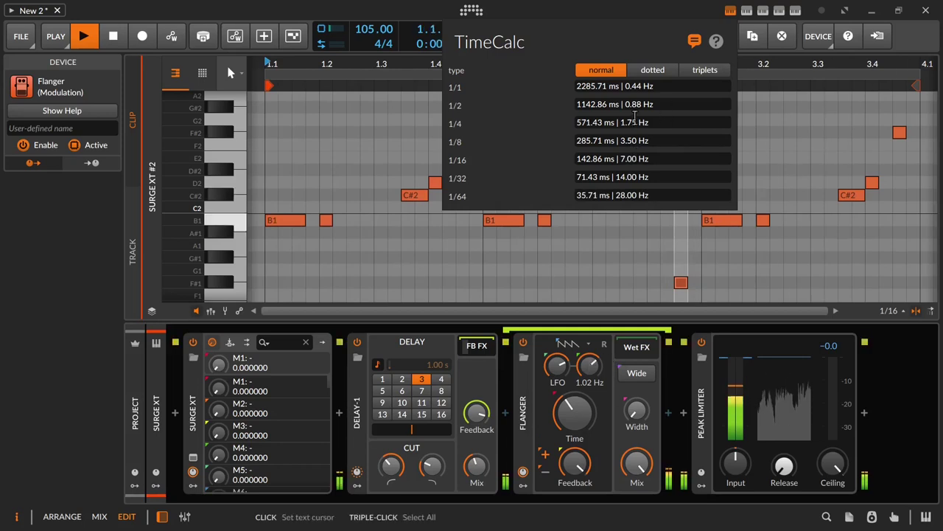
Set the Flanger's LFO rate to 1.74 Hz and try the Delay-1 feedback at about -2.0 dB.
click(588, 378)
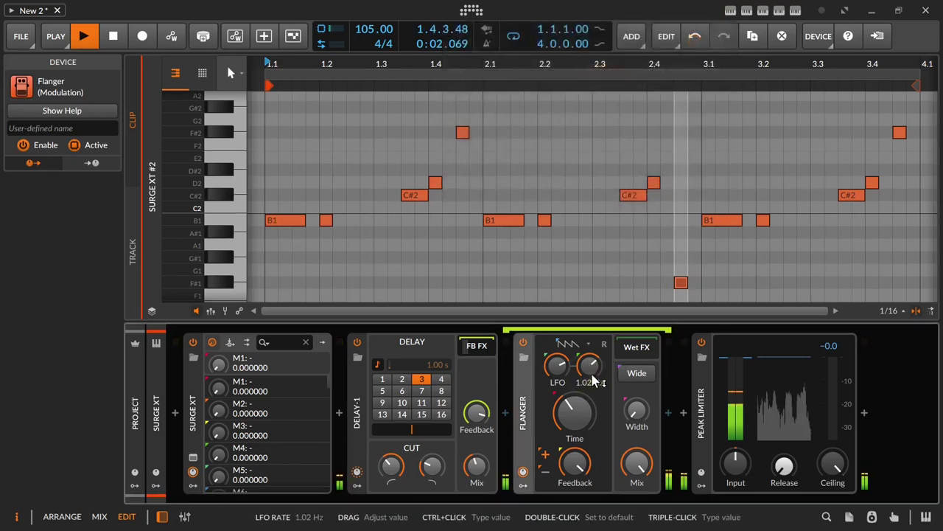
drag(591, 372, 593, 374)
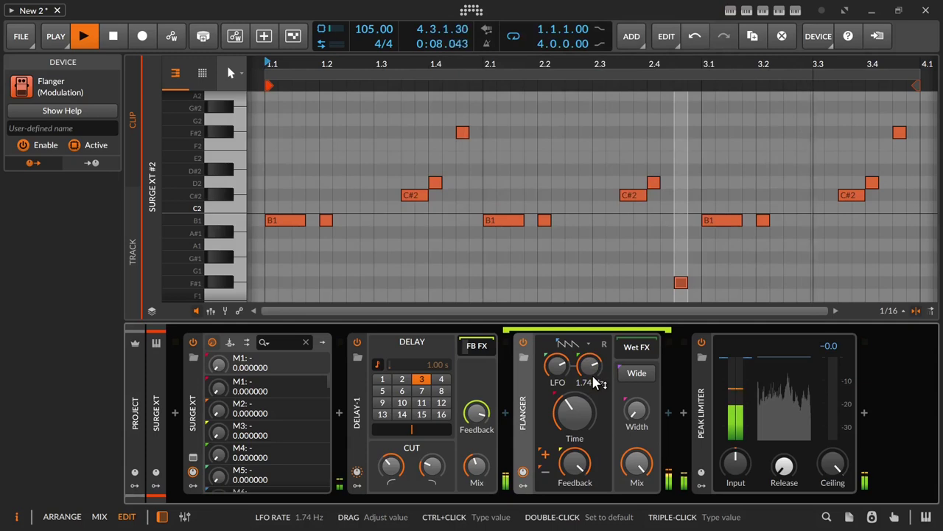
drag(431, 464, 431, 464)
drag(477, 413, 477, 413)
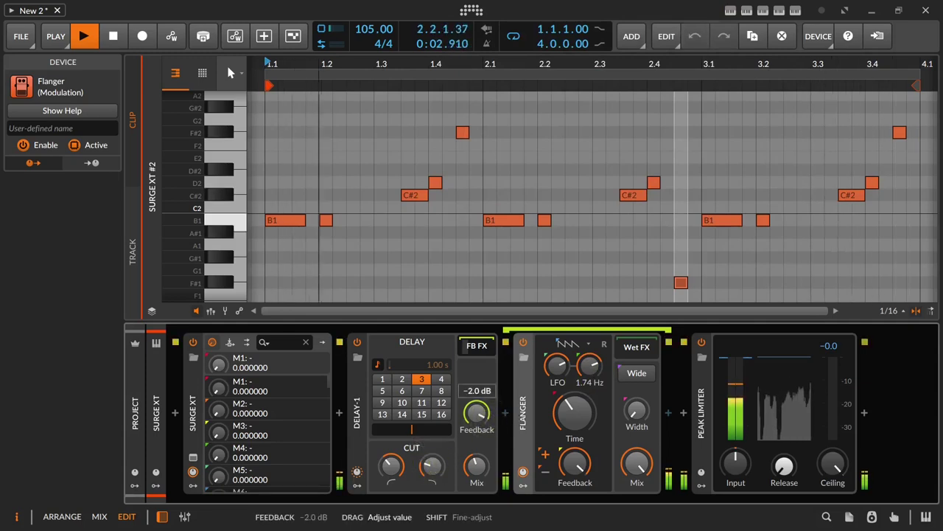
drag(477, 412, 477, 413)
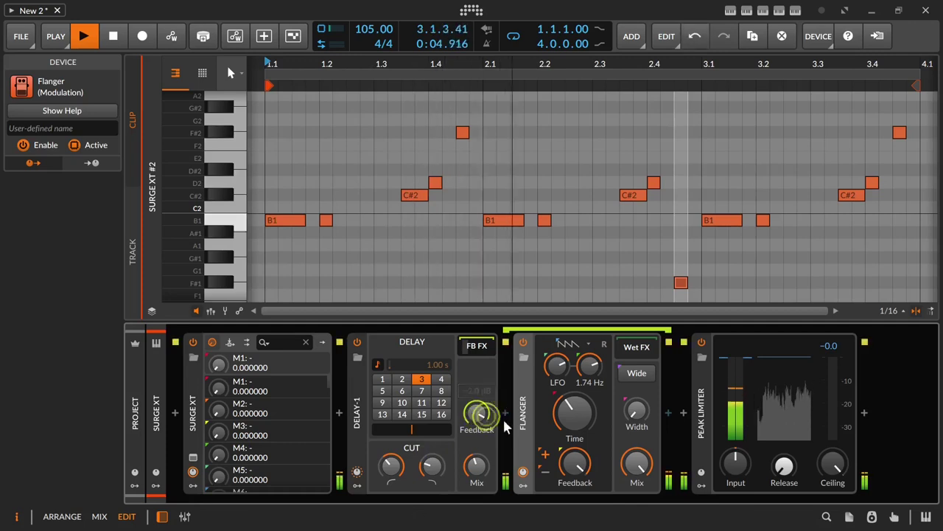
Increase the Flanger's delay time, trying 6.73 ms, and rebalance the Delay-1 feedback, trying about -10.7 dB.
drag(570, 415, 587, 392)
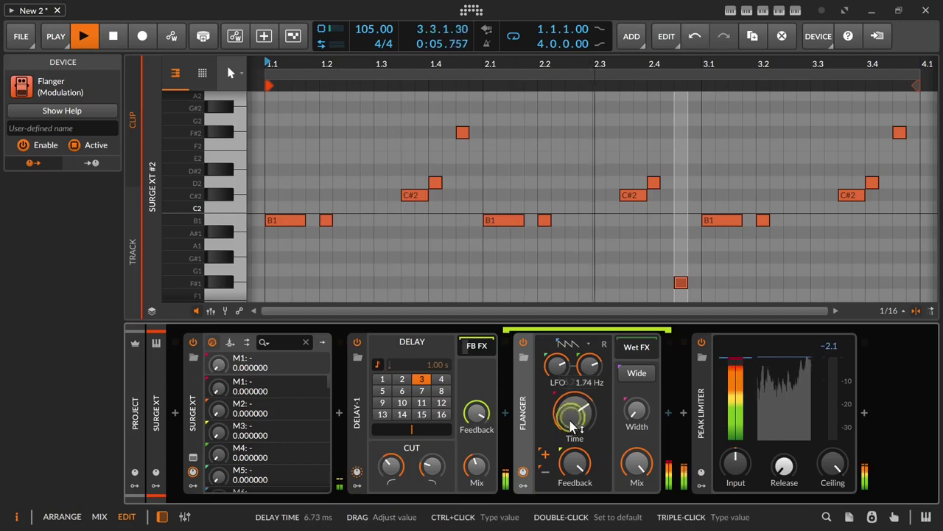
drag(476, 411, 472, 420)
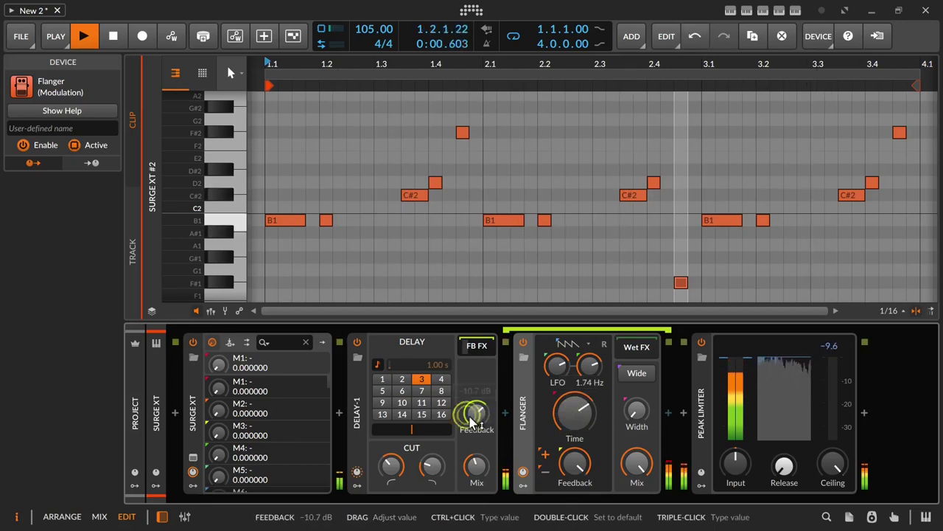
drag(431, 464, 431, 456)
drag(477, 414, 477, 416)
drag(576, 412, 581, 388)
drag(473, 415, 476, 412)
Readjust the Flanger and Delay-1 feedback amounts and switch the Flanger's feedback to negative polarity.
drag(573, 458, 573, 465)
drag(481, 423, 481, 413)
drag(575, 462, 569, 463)
click(545, 472)
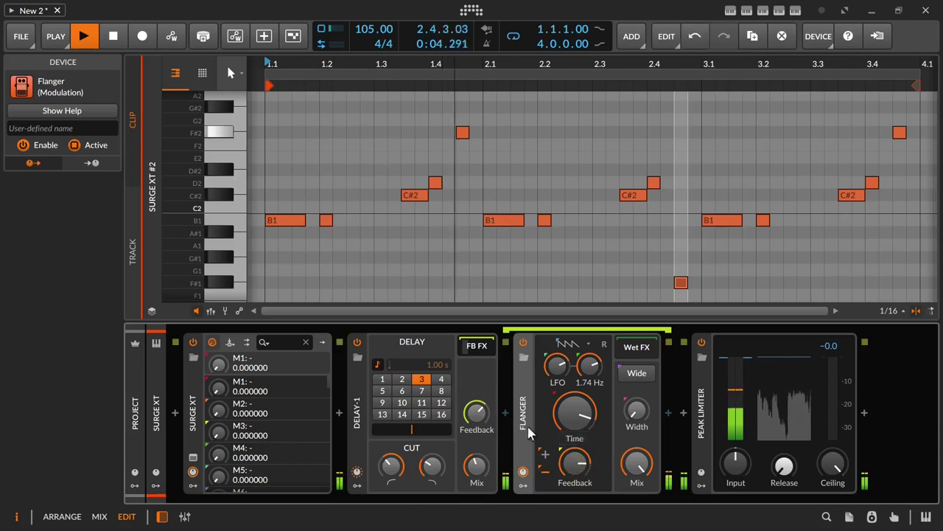
Reduce the Flanger's LFO amount, raise its feedback and delay time, and rebalance the Delay-1 feedback.
drag(479, 412, 478, 409)
drag(573, 463, 573, 458)
mouse_move(554, 367)
mouse_down()
mouse_move(554, 378)
mouse_move(557, 362)
mouse_up()
drag(478, 417, 477, 416)
drag(574, 462, 575, 458)
drag(477, 410, 478, 413)
drag(581, 458, 581, 458)
drag(578, 413, 577, 410)
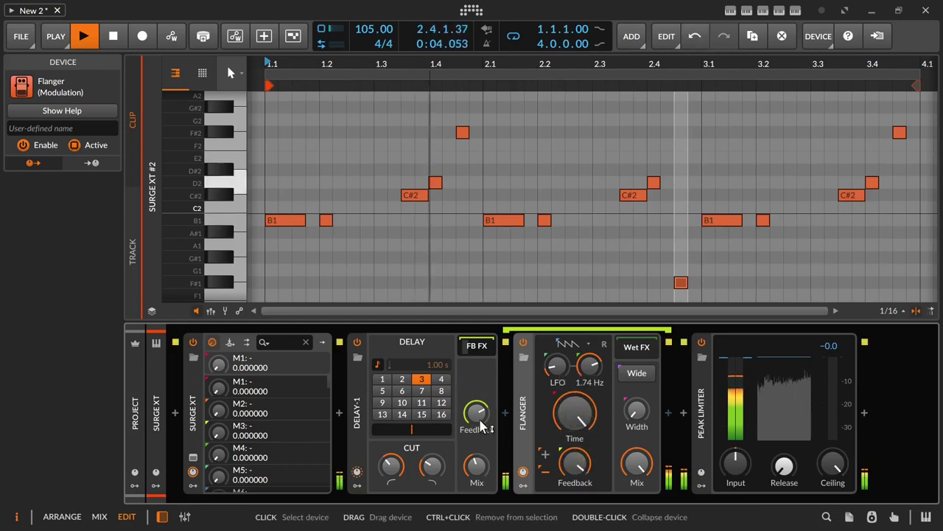
drag(574, 468, 573, 470)
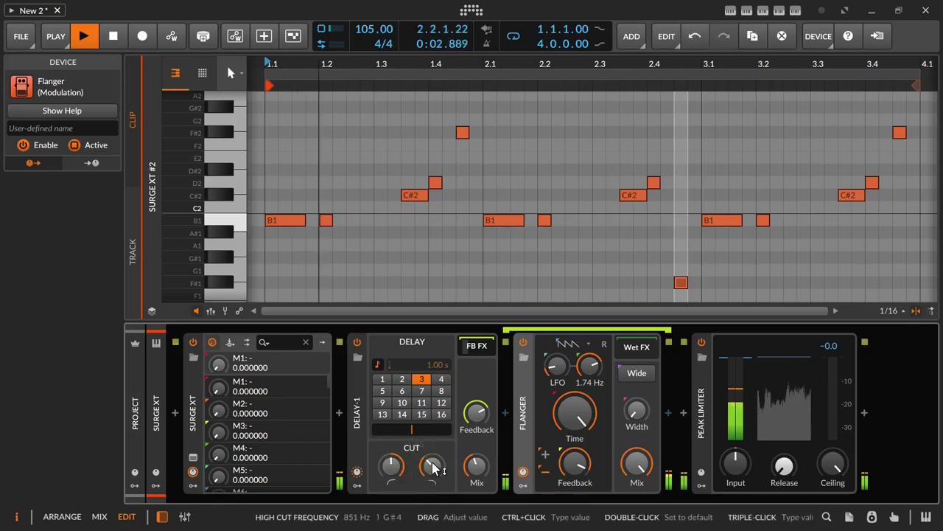
Raise the Delay-1 mix past 92.3 % and set the Flanger's LFO amount to about 8.33 %.
drag(476, 465, 476, 432)
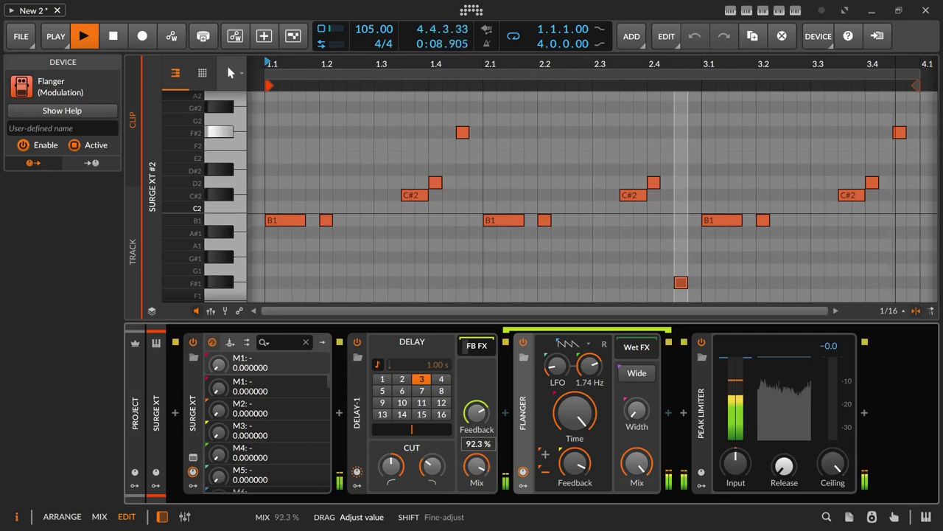
drag(427, 466, 476, 457)
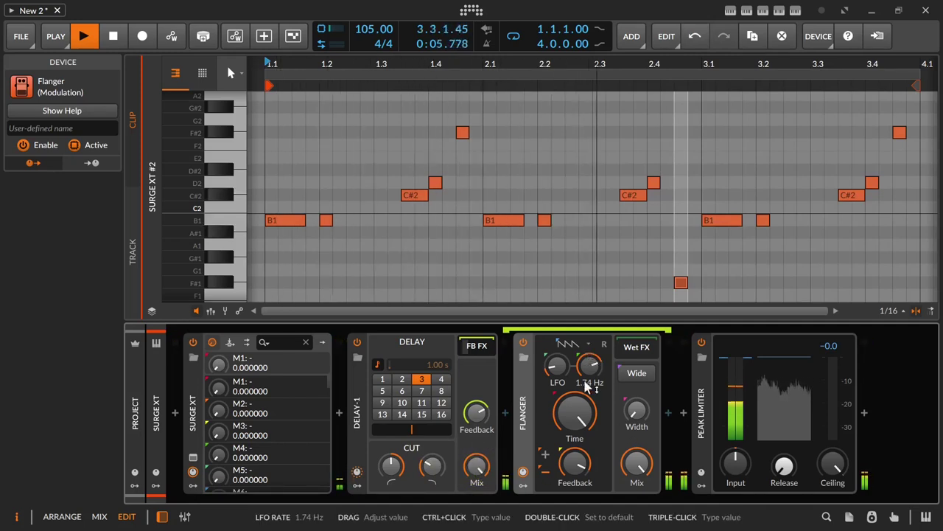
drag(557, 364, 557, 365)
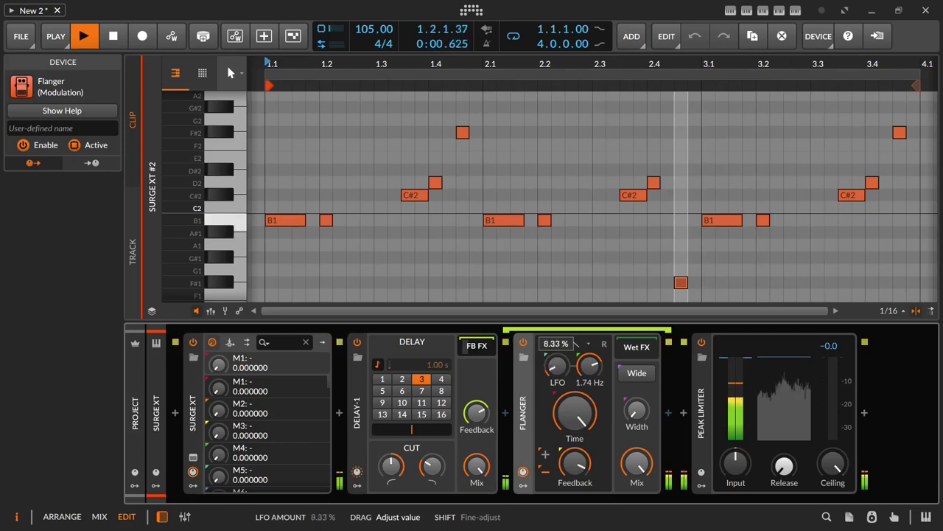
Set the Flanger's LFO rate to 4.27 Hz and lower the Delay-1 feedback.
mouse_move(590, 364)
mouse_down()
mouse_move(590, 376)
mouse_move(590, 353)
mouse_up()
click(476, 412)
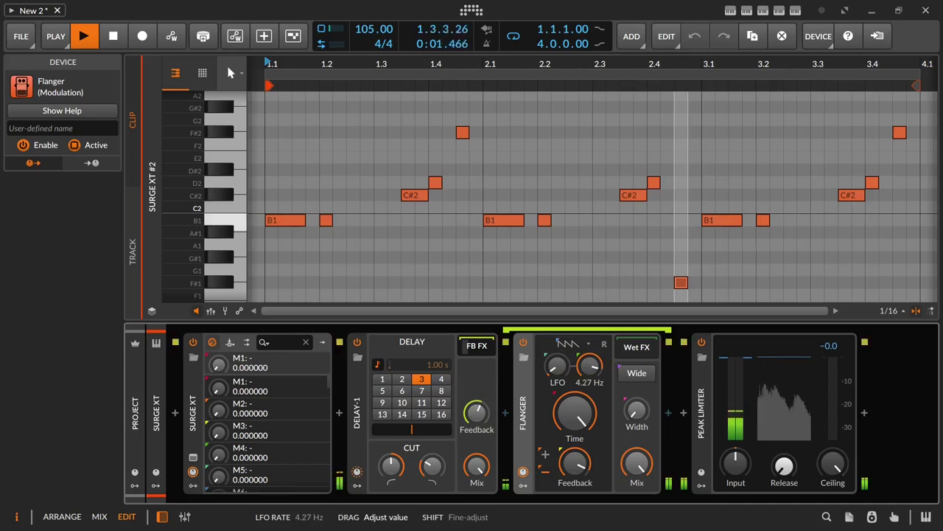
drag(589, 354, 590, 357)
Rebalance the Delay-1 and Flanger feedback and set the Delay-1 mix to about 42.0 %.
drag(477, 413, 476, 412)
drag(583, 459, 581, 455)
drag(476, 413, 476, 419)
drag(569, 466, 569, 466)
drag(477, 465, 477, 470)
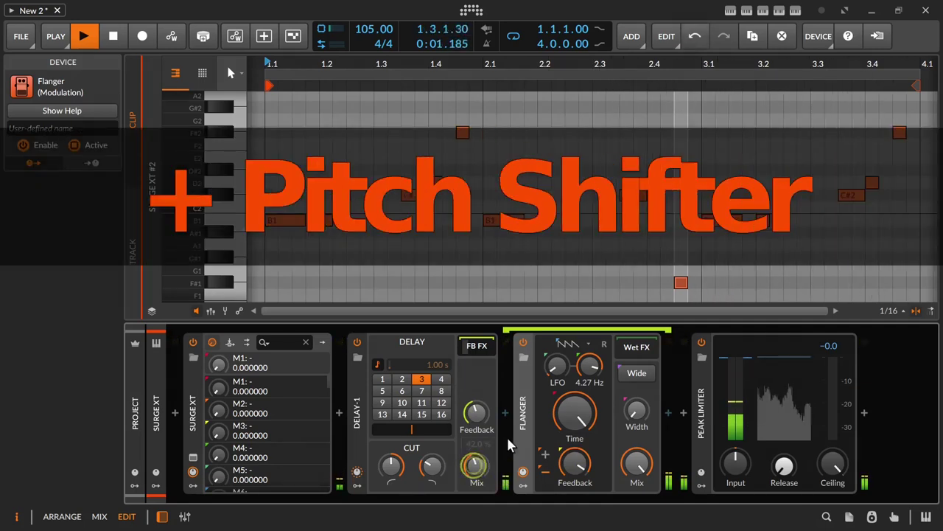
Insert a Pitch Shifter before the Flanger in the Delay-1 feedback chain and set its pitch shift to -1.06 st.
click(505, 413)
text(pitch)
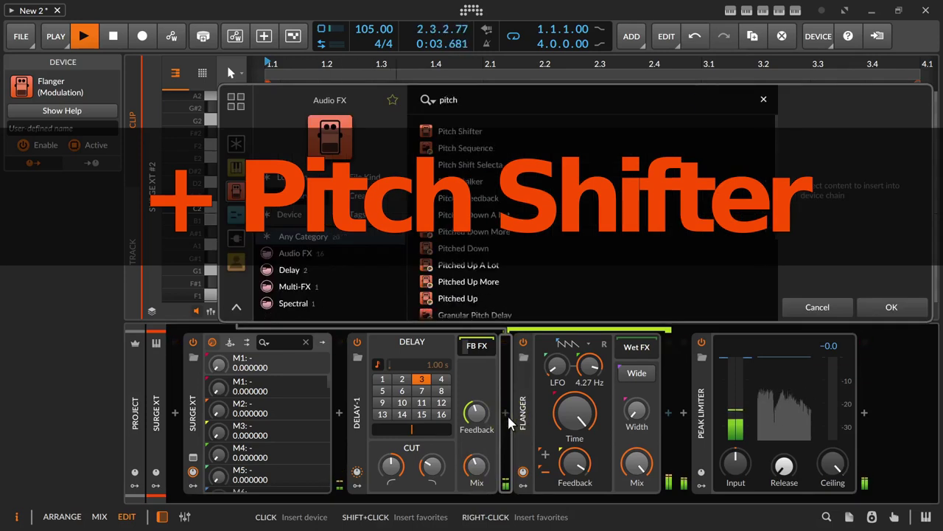
key(Return)
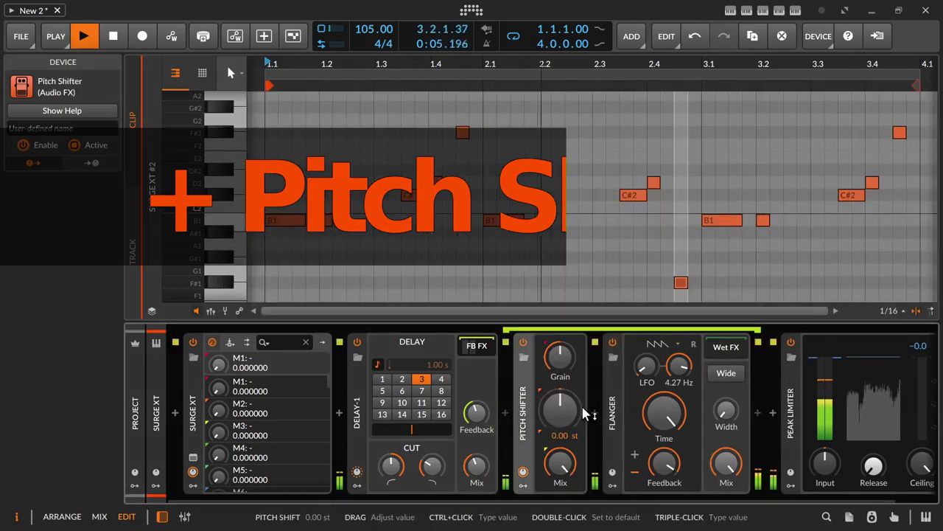
mouse_move(560, 409)
mouse_down()
mouse_move(565, 427)
mouse_move(569, 414)
mouse_up()
Raise the Delay-1 feedback past -12.2 dB and readjust its high cut.
drag(477, 414, 478, 401)
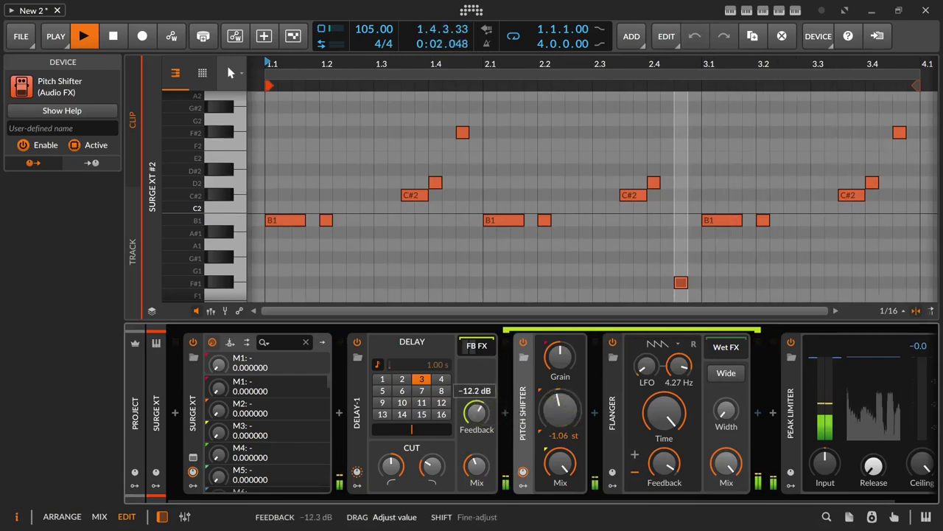
drag(477, 413, 477, 404)
drag(432, 465, 432, 463)
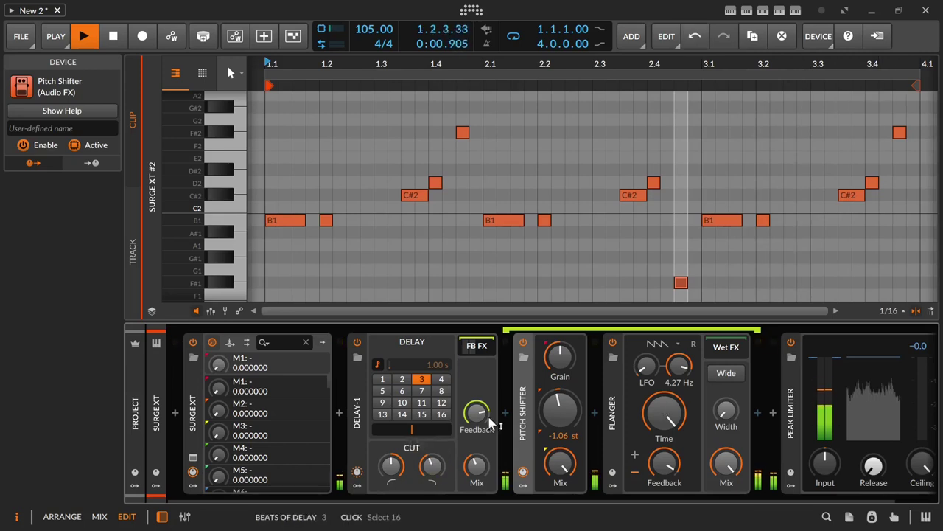
Set the Flanger's LFO to Triangle at 1.91 Hz and adjust the Delay-1 mix, with its feedback at about -11.2 dB.
click(662, 344)
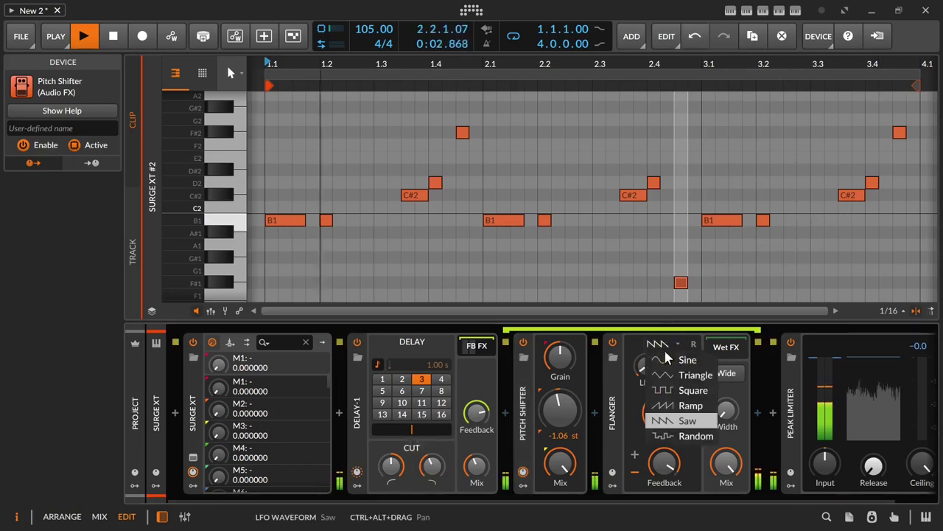
click(675, 376)
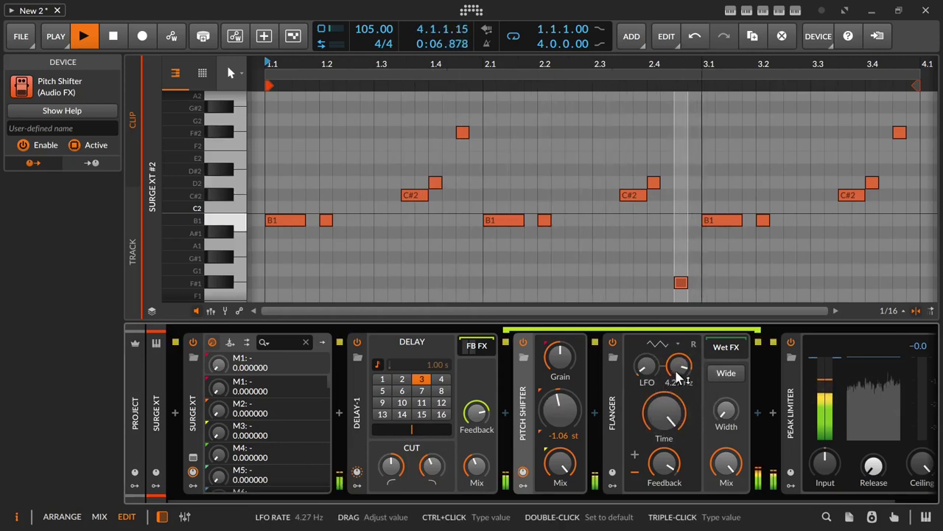
drag(647, 368, 679, 376)
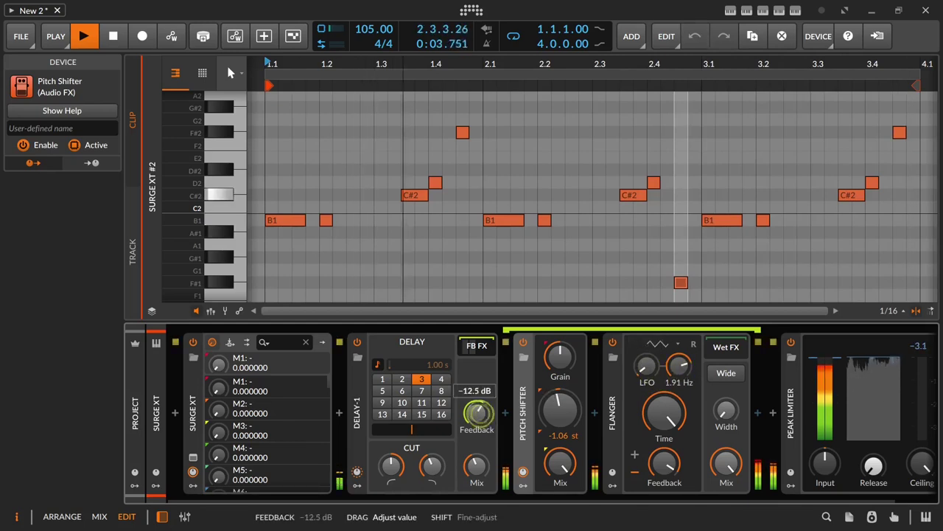
drag(475, 418, 476, 418)
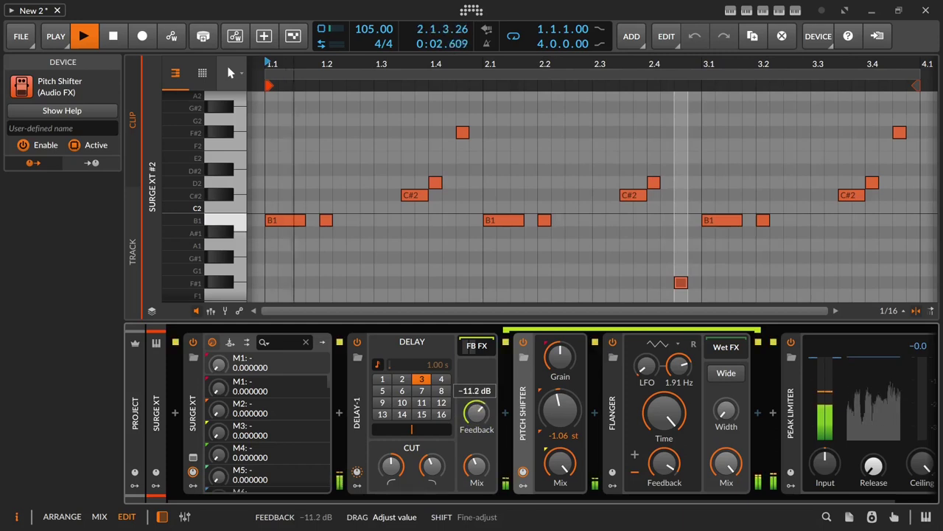
drag(476, 465, 476, 473)
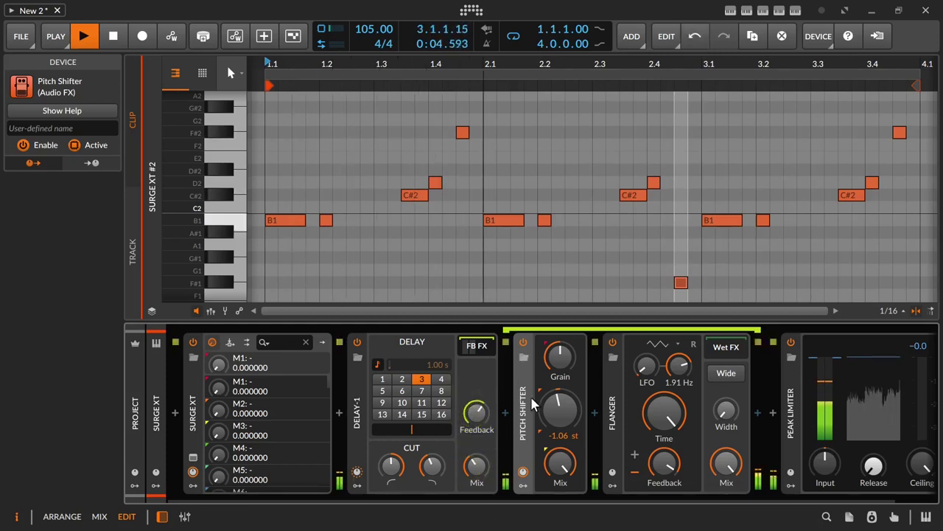
Bypass the Pitch Shifter, and raise the Flanger's LFO to full amount at 3.89 Hz, keeping the Triangle waveform.
click(522, 342)
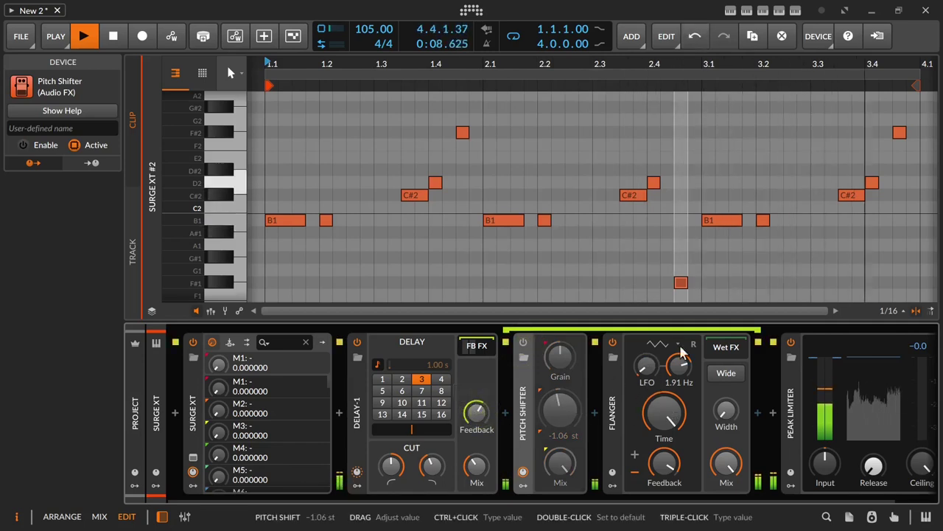
drag(685, 377, 686, 372)
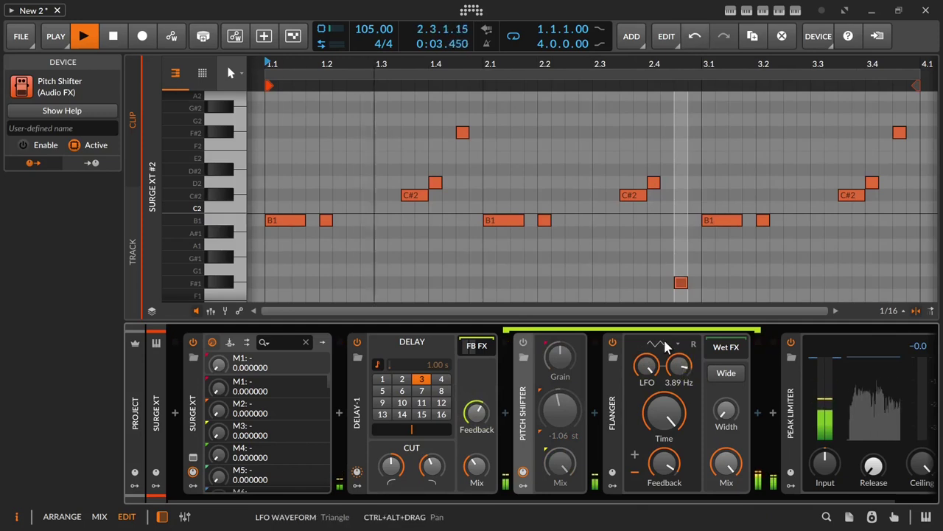
click(664, 344)
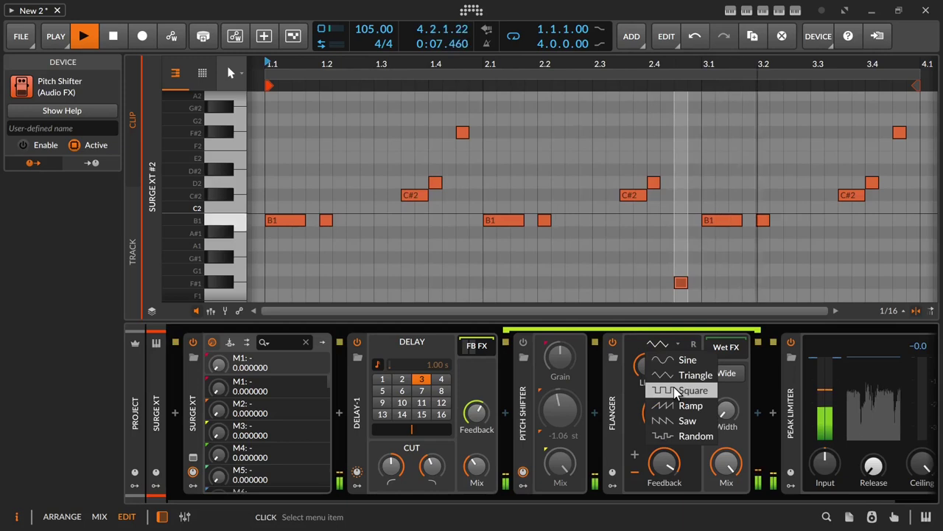
click(621, 347)
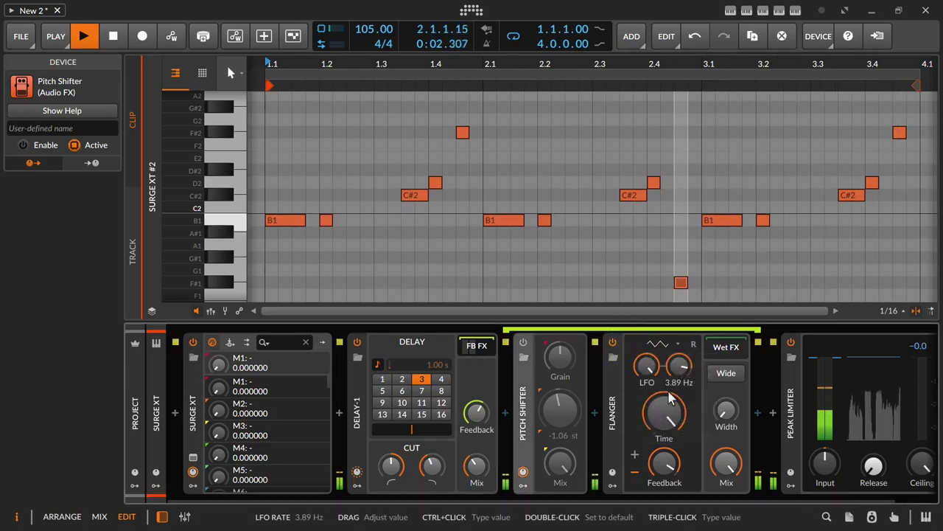
Set the Flanger's feedback to about 94.4 % and its LFO rate to 7.05 Hz, using the 1/16 value in TimeCalc.
drag(672, 471, 675, 454)
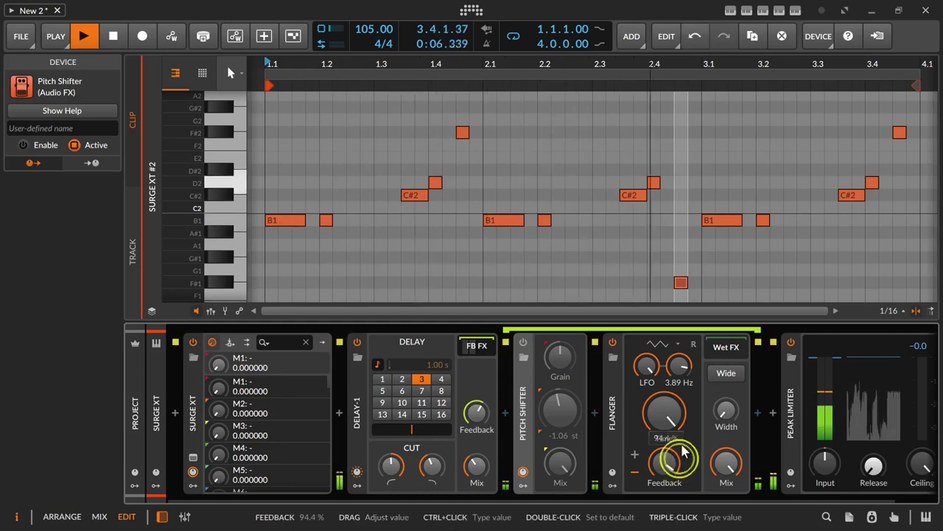
drag(678, 365, 685, 394)
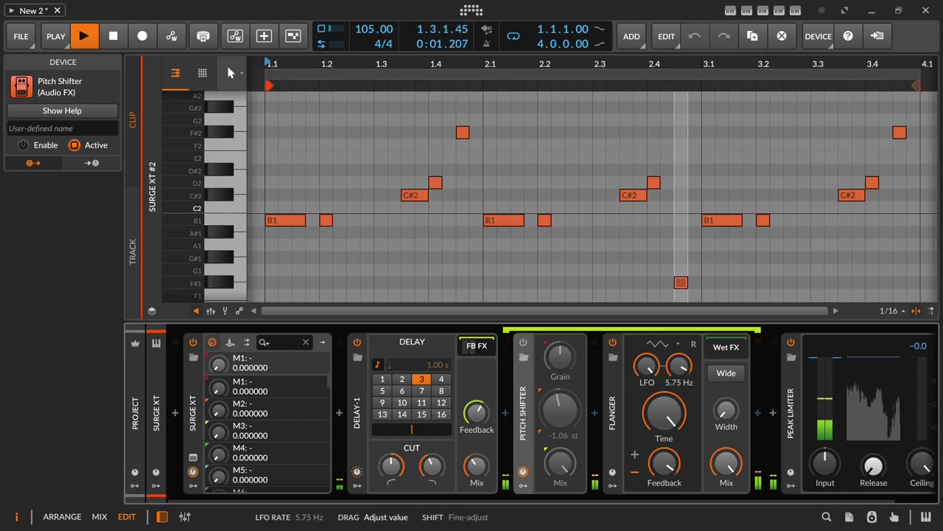
click(729, 13)
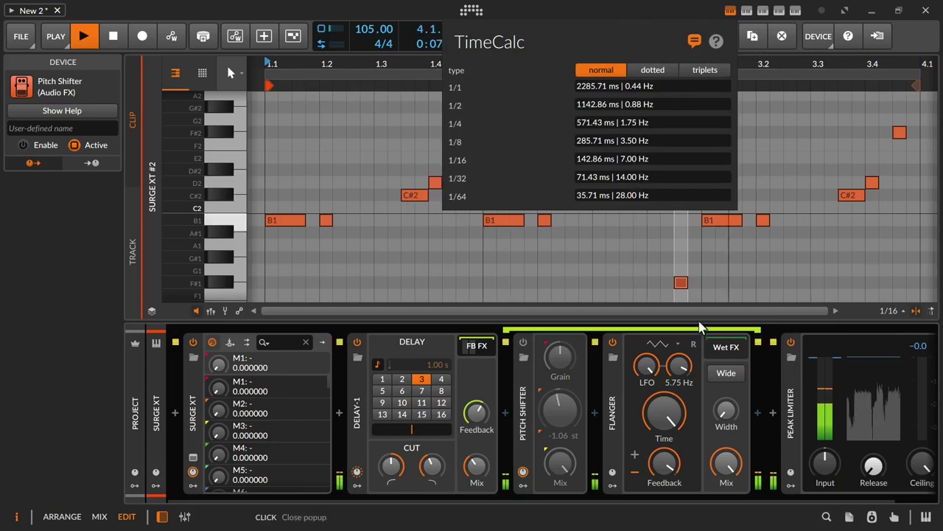
drag(685, 359, 684, 352)
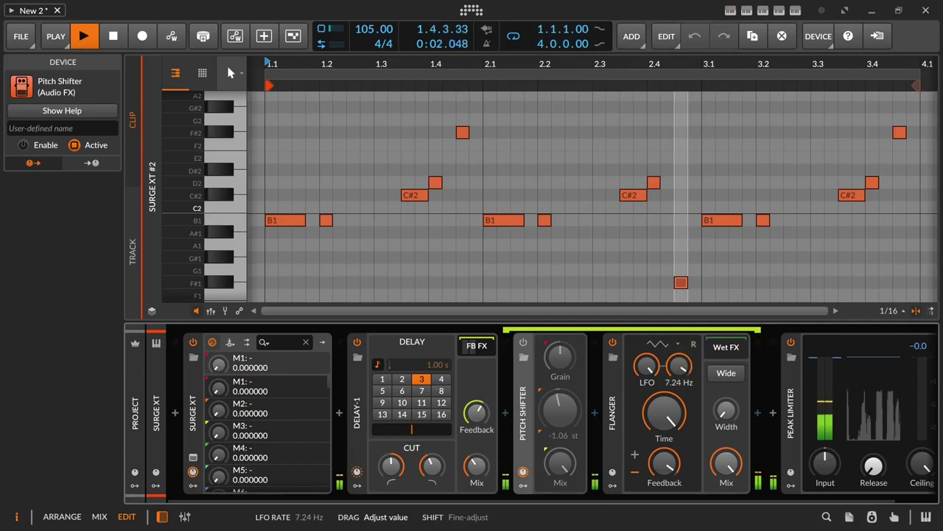
drag(680, 365, 680, 362)
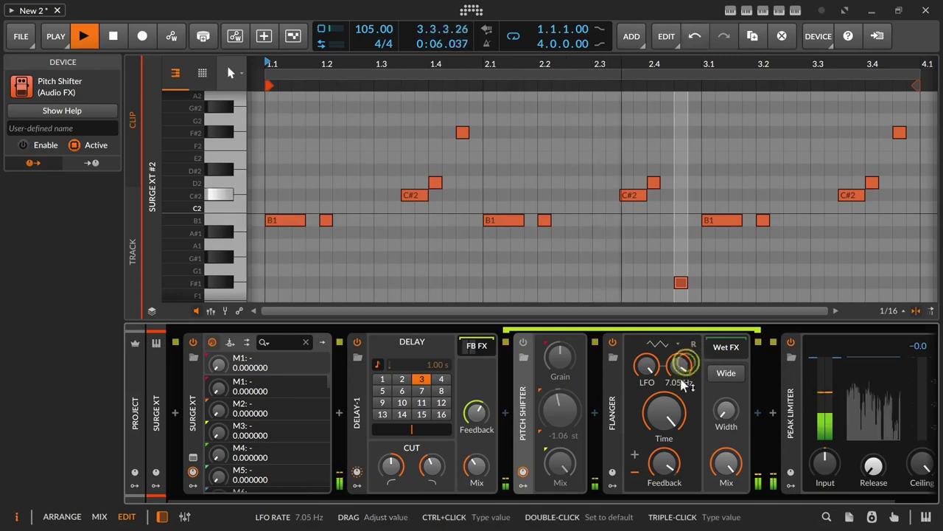
Try the Flanger's stereo width at about 131 % with the Wide option on.
mouse_move(732, 416)
mouse_down()
mouse_move(732, 429)
mouse_move(727, 407)
mouse_up()
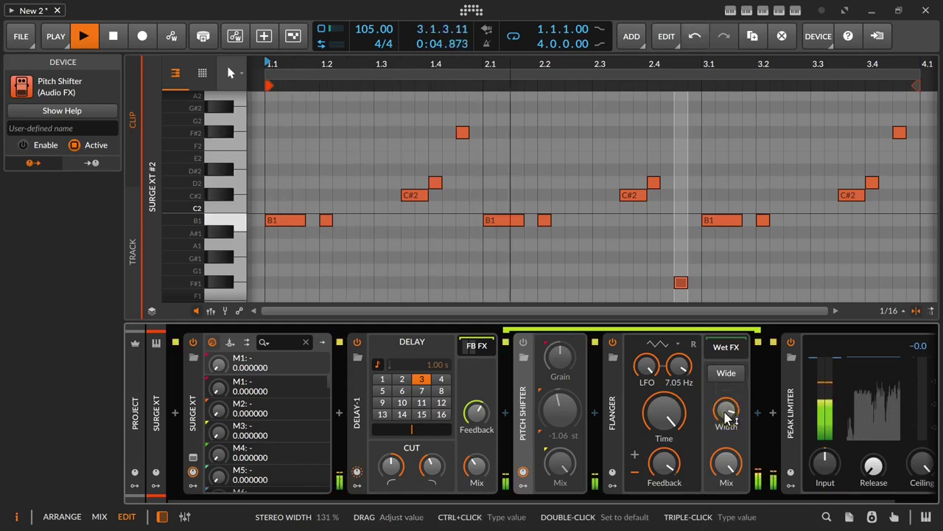
click(728, 373)
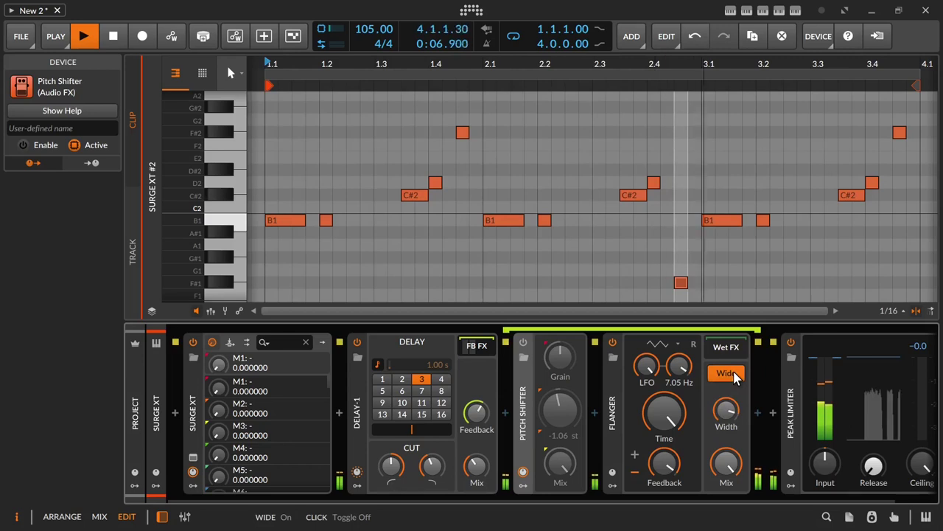
click(730, 373)
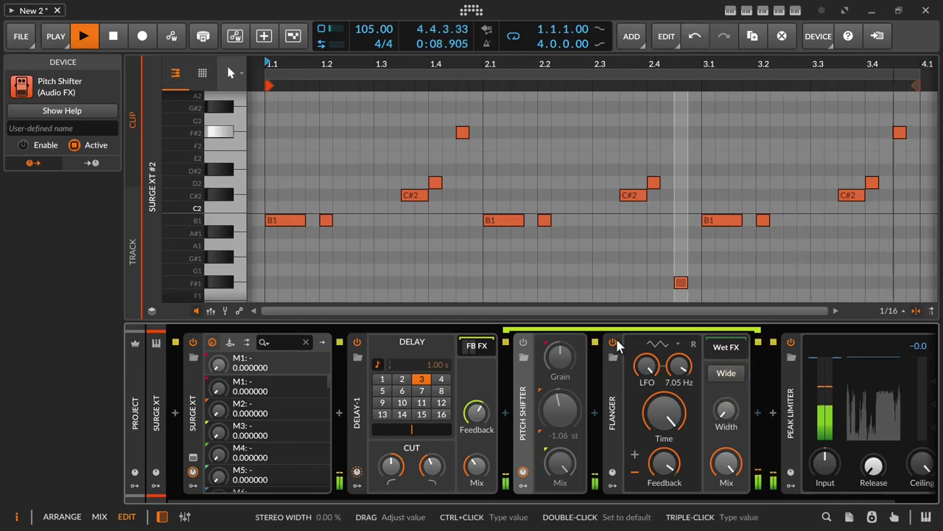
Turn the Flanger's LFO amount down to zero, then set Delay-1's high cut to about 1.09 kHz and lower its feedback.
drag(645, 361, 649, 377)
drag(476, 413, 477, 426)
drag(432, 464, 432, 465)
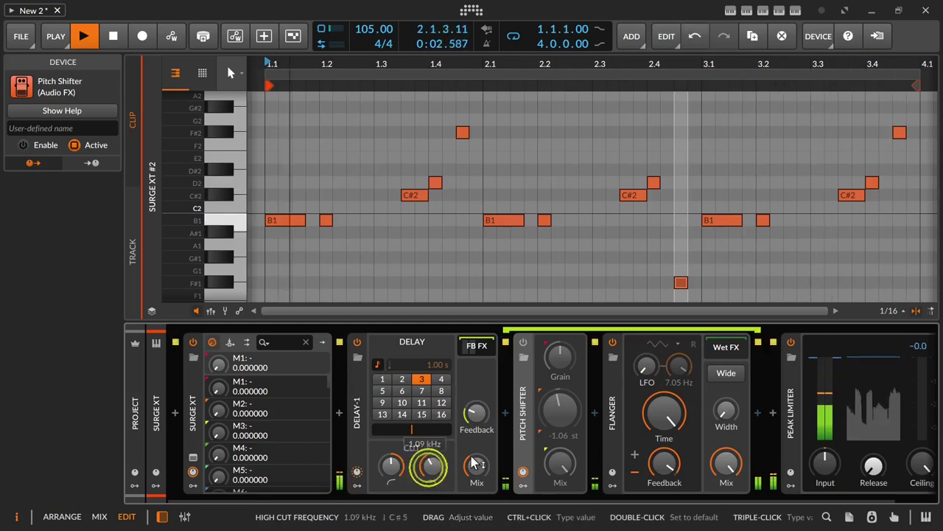
drag(469, 413, 451, 414)
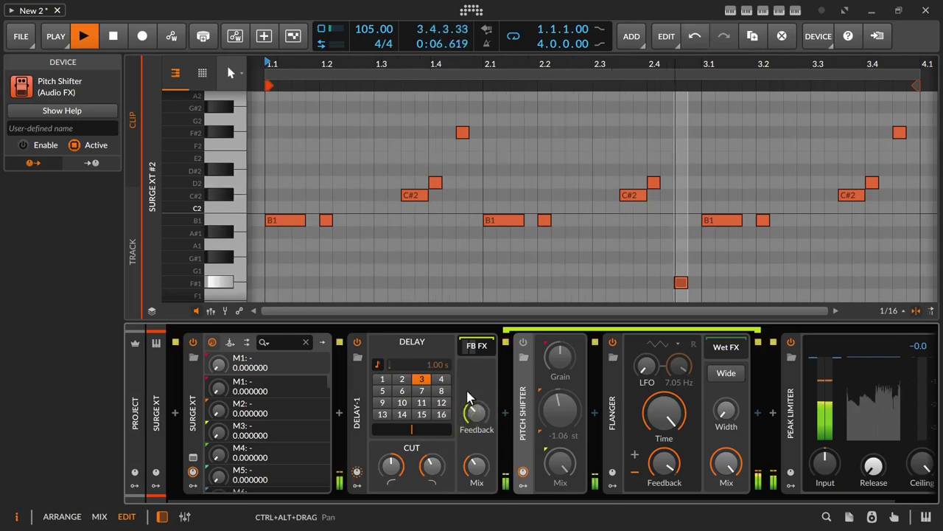
Set the Delay-1 time to 2 beats, reset its feedback, and raise the feedback to about -25.9 dB.
click(402, 381)
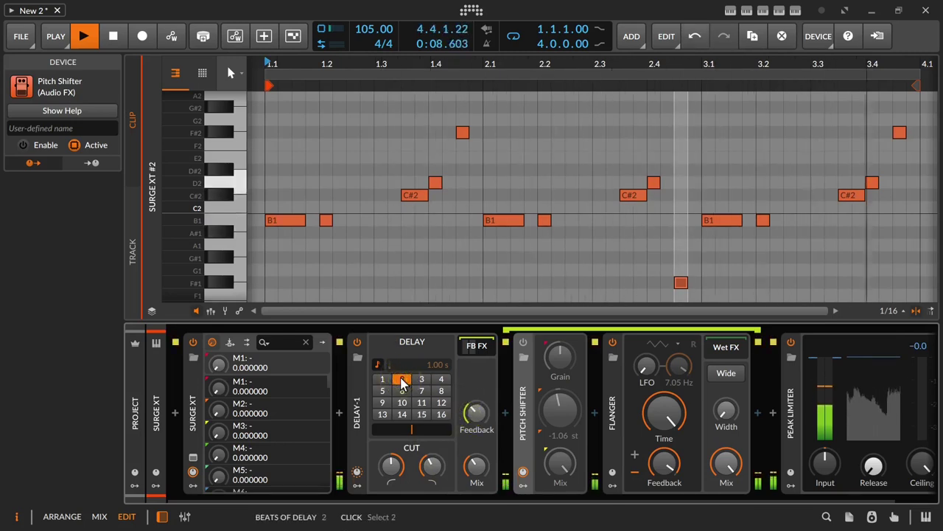
double_click(475, 417)
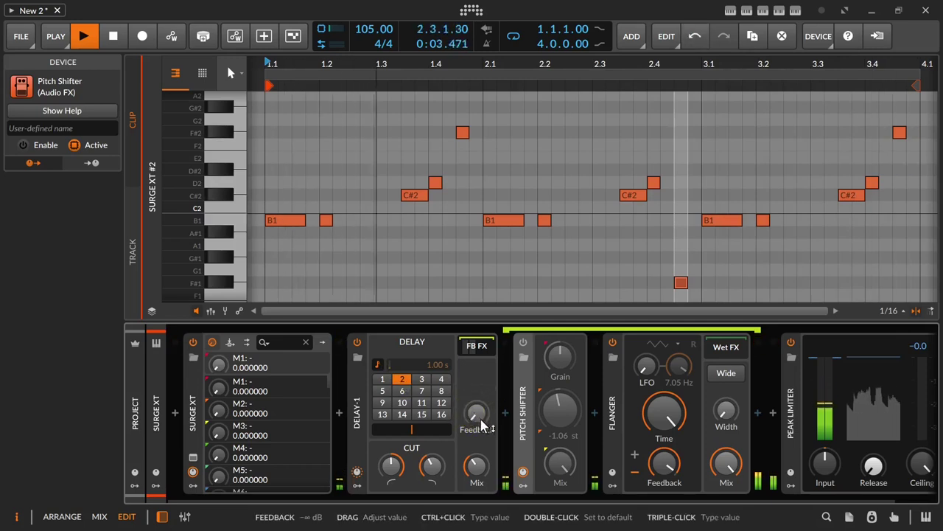
mouse_move(477, 419)
mouse_down()
mouse_move(477, 392)
mouse_move(476, 420)
mouse_move(475, 405)
mouse_up()
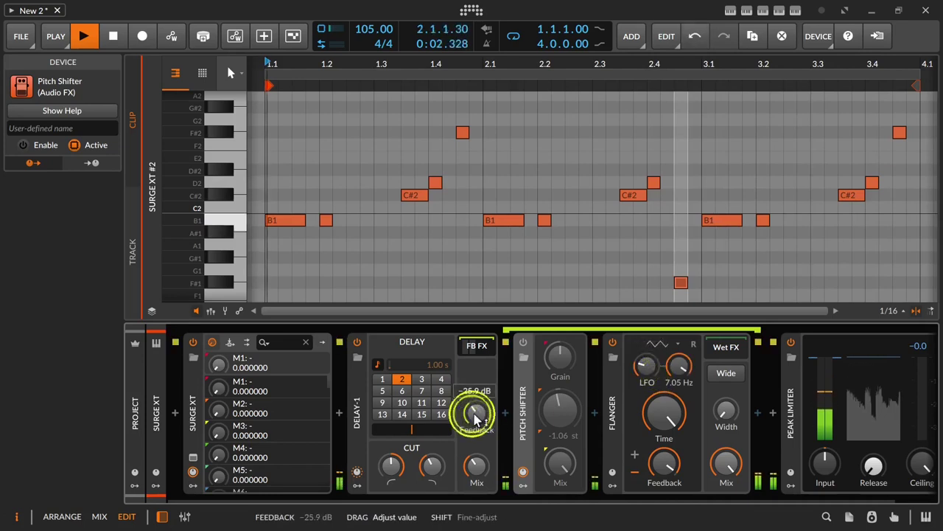
Switch the Flanger's LFO to Sine at about 0.35 Hz and raise Delay-1's feedback slightly.
mouse_move(678, 365)
mouse_down()
mouse_move(679, 384)
mouse_move(682, 369)
mouse_up()
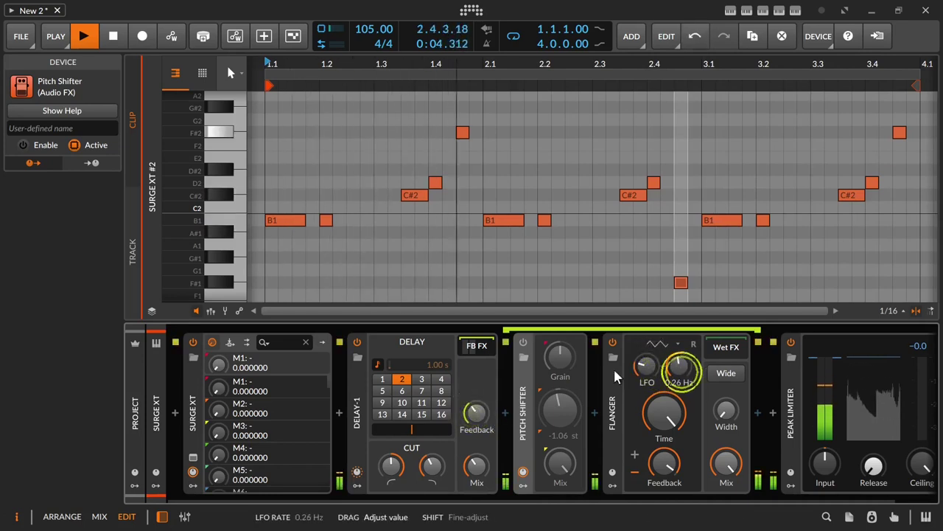
drag(482, 407, 504, 410)
drag(679, 365, 681, 345)
click(681, 345)
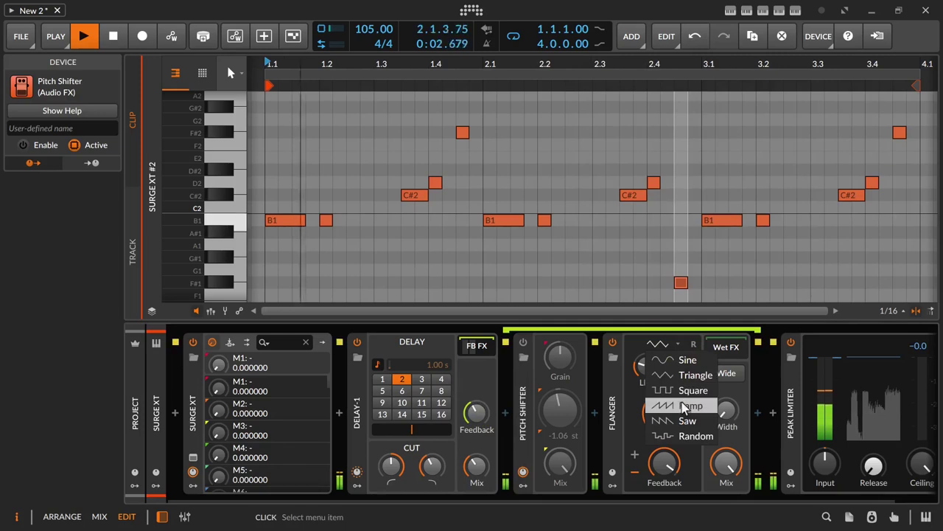
click(682, 359)
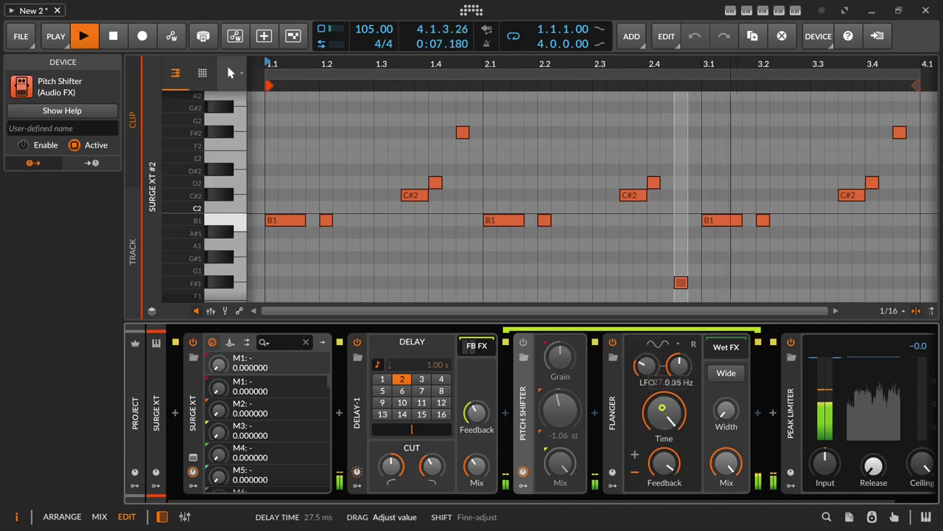
Set the Flanger's delay time to minimum, and raise its LFO amount to about 96.3 % and its rate to 9.12 Hz.
drag(662, 411, 666, 446)
drag(476, 413, 476, 411)
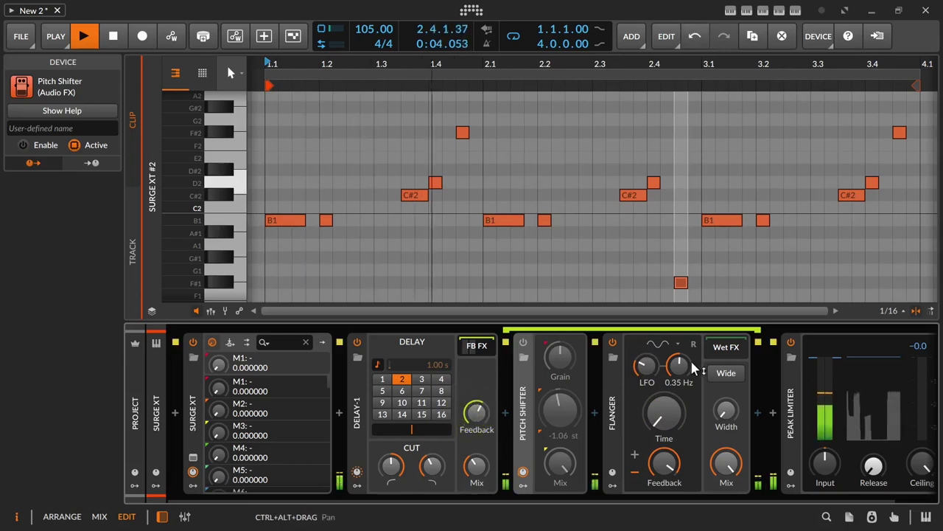
drag(646, 365, 646, 336)
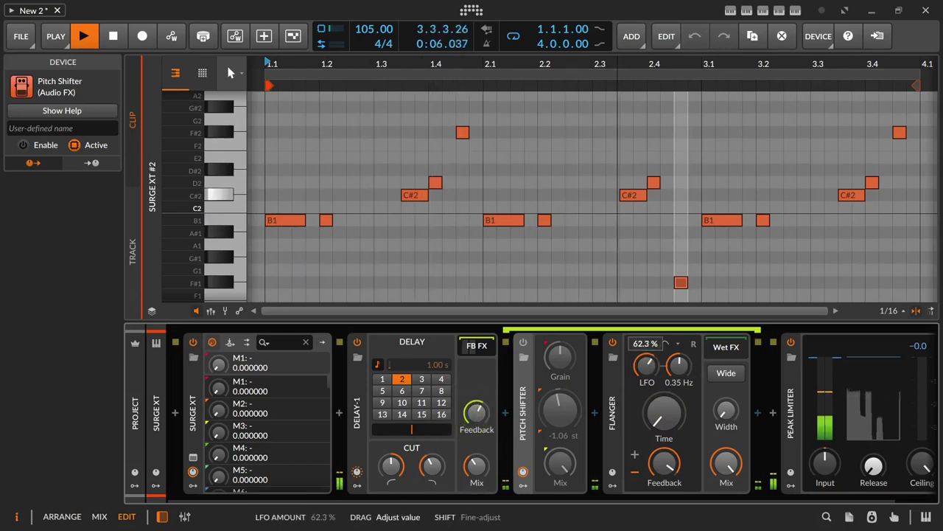
drag(678, 365, 678, 355)
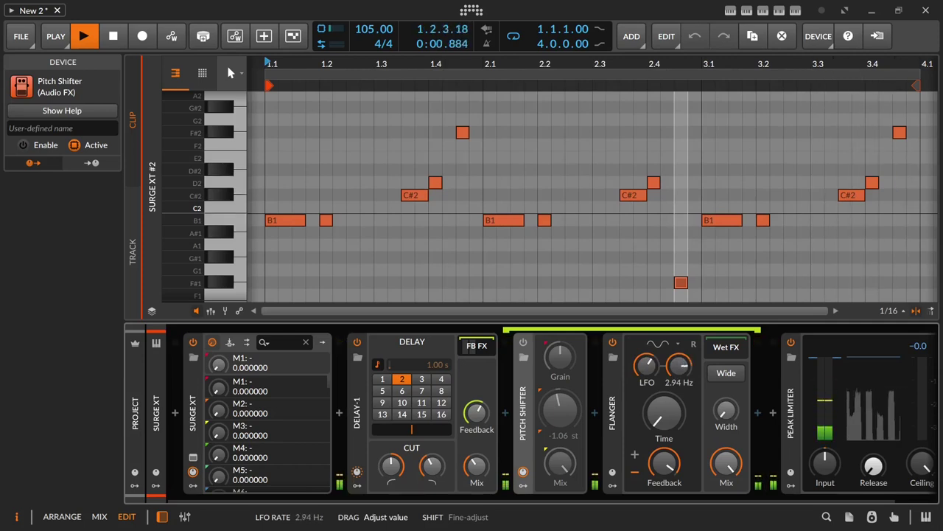
drag(678, 360, 646, 360)
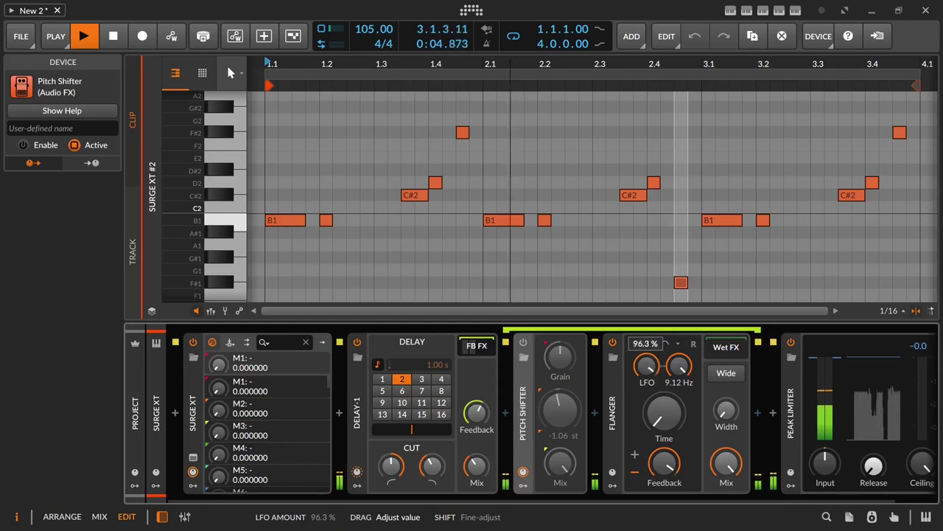
Switch the Flanger's feedback to positive polarity, raise its LFO to full amount, and adjust its feedback and delay time.
drag(669, 457, 668, 465)
click(636, 456)
drag(646, 364, 647, 358)
drag(658, 394, 667, 428)
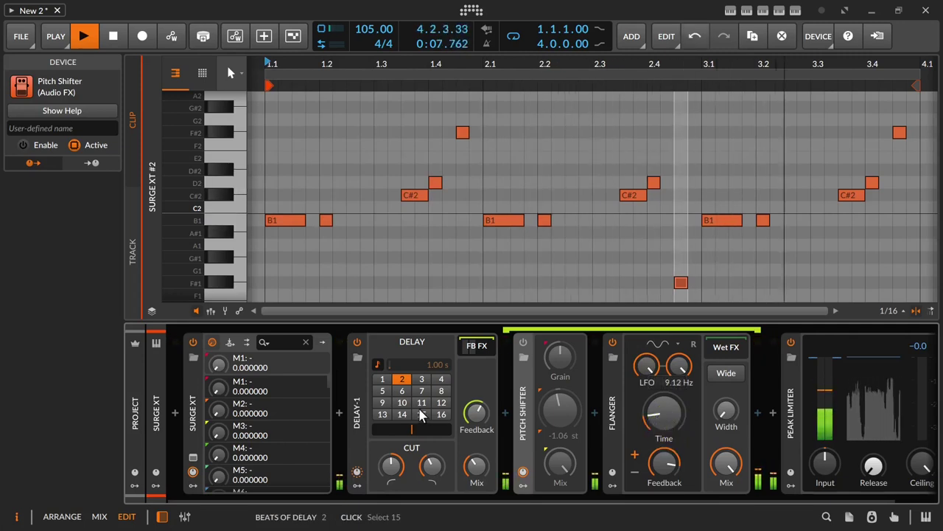
Raise Delay-1's feedback and set its high cut to about 1.91 kHz, slowing the Flanger's LFO to 0.58 Hz.
drag(480, 410, 480, 404)
click(432, 464)
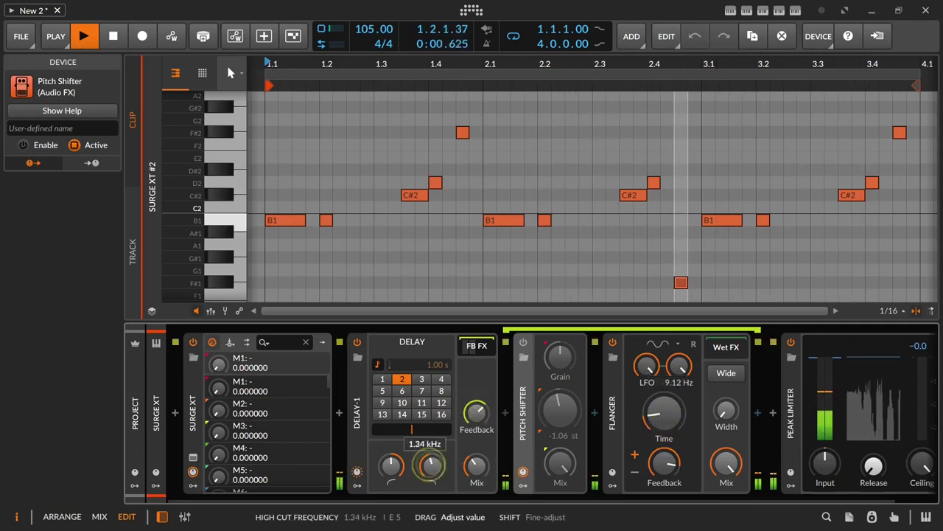
drag(431, 464, 431, 461)
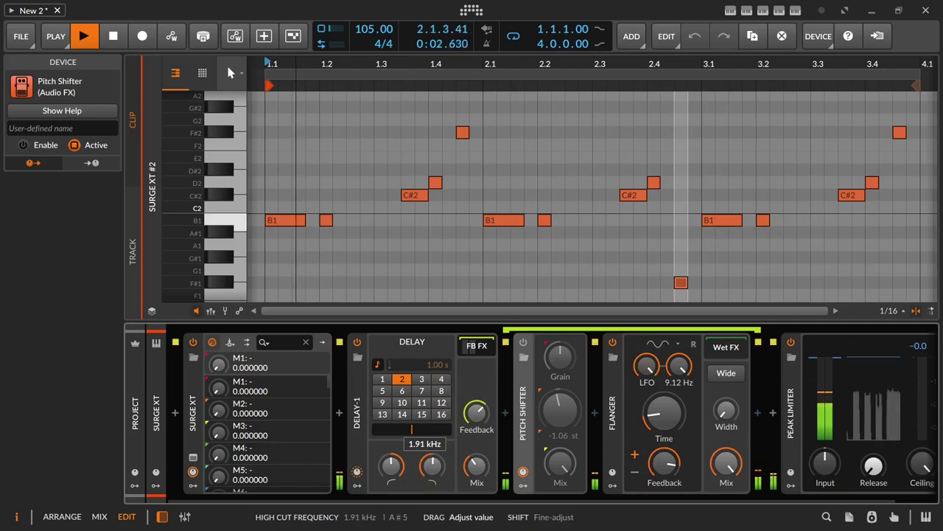
mouse_move(679, 366)
mouse_down()
mouse_move(680, 384)
mouse_move(678, 362)
mouse_move(689, 380)
mouse_up()
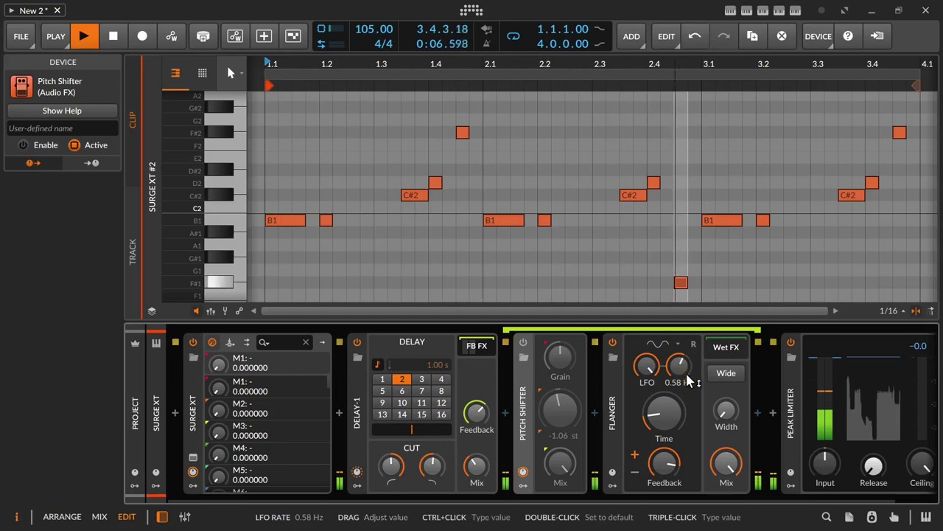
Lengthen the F#2 note at 1.4.3 to 0.0.2.00 and the B1 note at 3.2.1 to 0.1.2.00.
click(460, 135)
drag(468, 134, 482, 134)
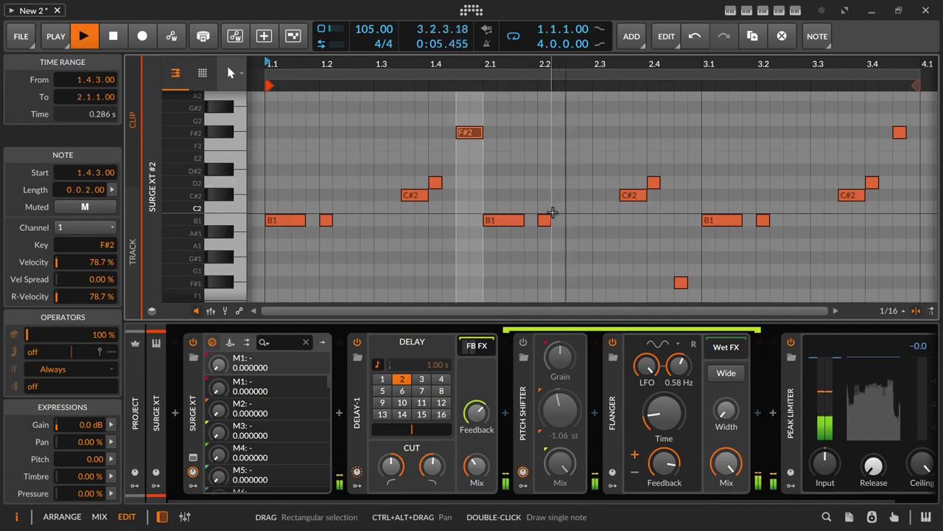
drag(553, 212, 447, 211)
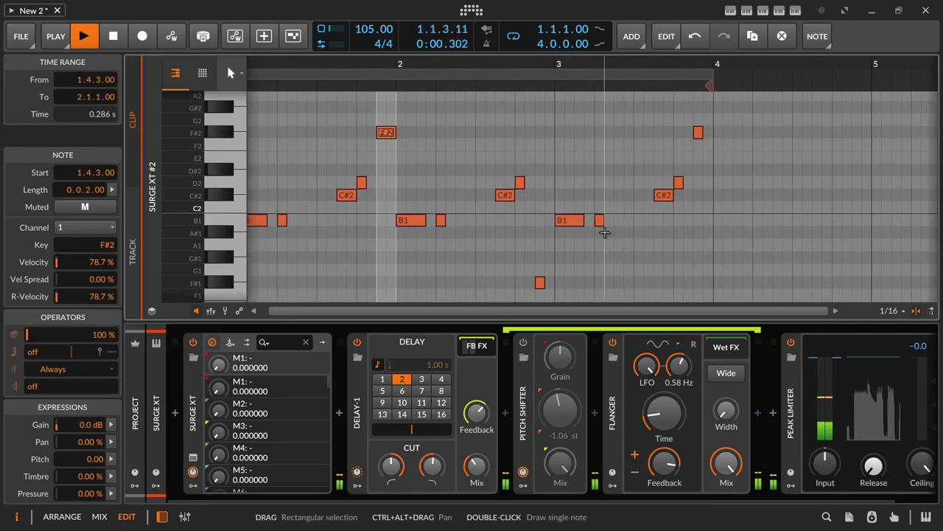
drag(602, 221, 652, 223)
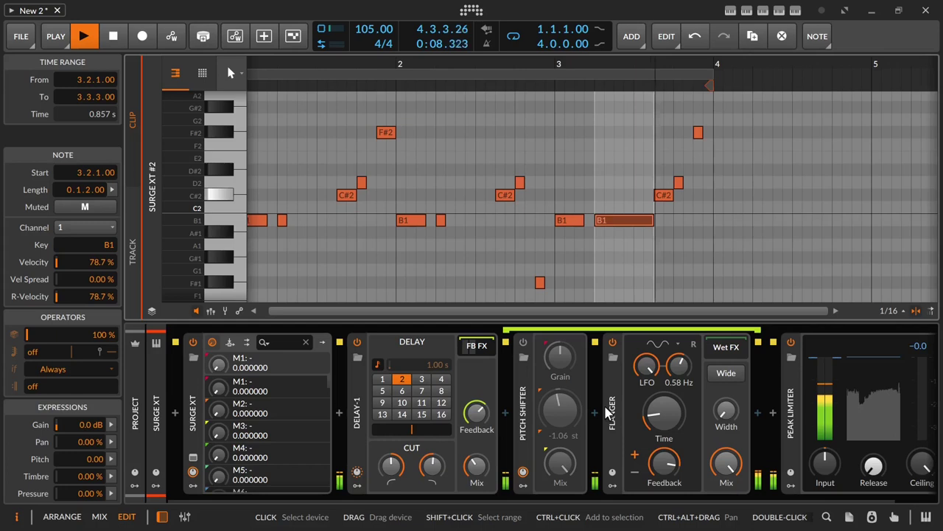
Raise the Flanger's delay time, widen Delay-1's low and high cut range, and trim the Flanger's feedback and mix.
drag(669, 410, 669, 395)
drag(478, 412, 478, 412)
click(390, 464)
drag(390, 464, 432, 456)
drag(664, 463, 664, 459)
drag(726, 463, 728, 464)
drag(665, 459, 665, 460)
drag(725, 465, 724, 456)
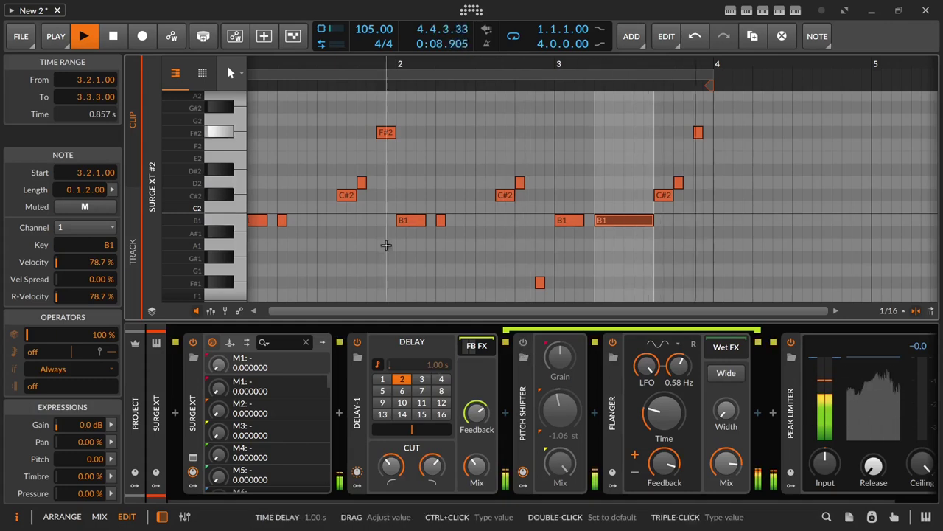
Change the Delay-1 time to 4 beats and bring its feedback up to about -6.7 dB.
drag(477, 411, 477, 442)
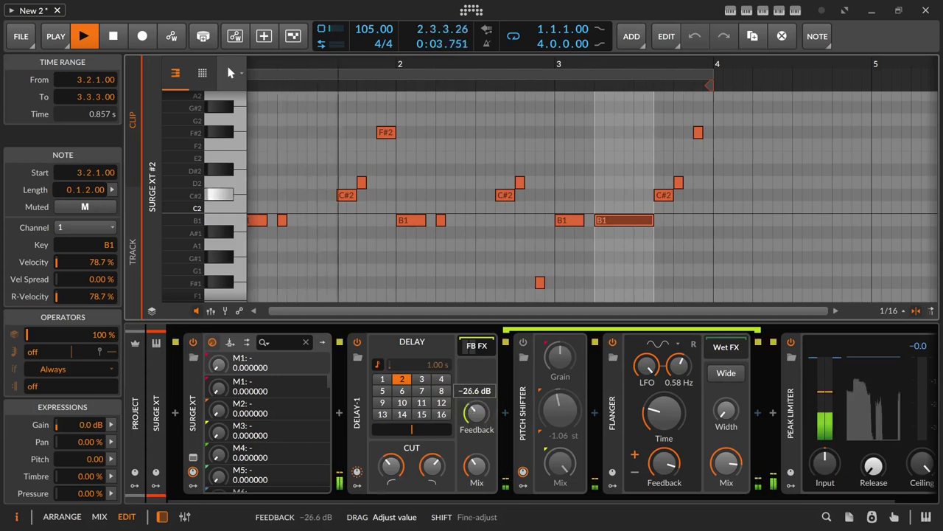
click(441, 379)
mouse_move(477, 412)
mouse_down()
mouse_move(476, 443)
mouse_move(476, 410)
mouse_up()
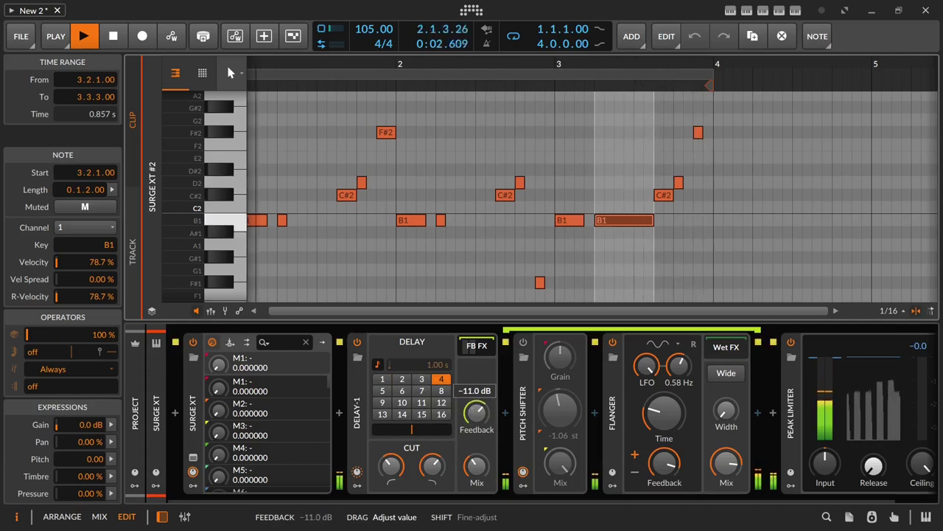
drag(476, 413, 476, 410)
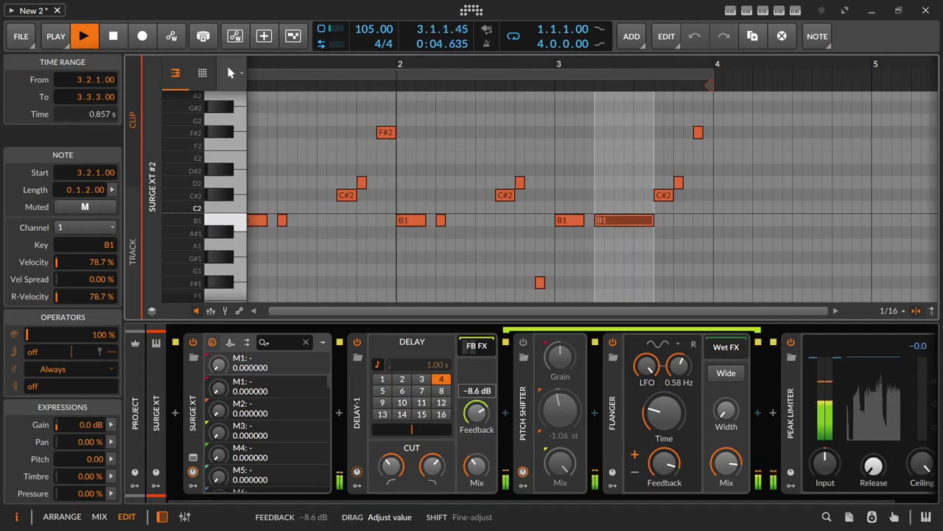
drag(477, 413, 477, 412)
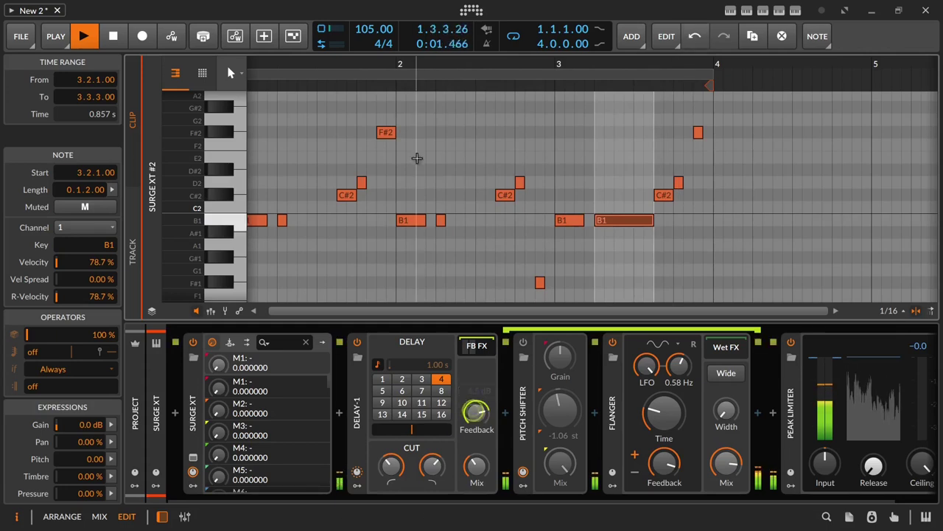
Raise Delay-1's low cut, readjust its high cut, and set its mix to 100 %.
drag(362, 58, 460, 59)
drag(433, 466, 432, 499)
drag(391, 467, 391, 445)
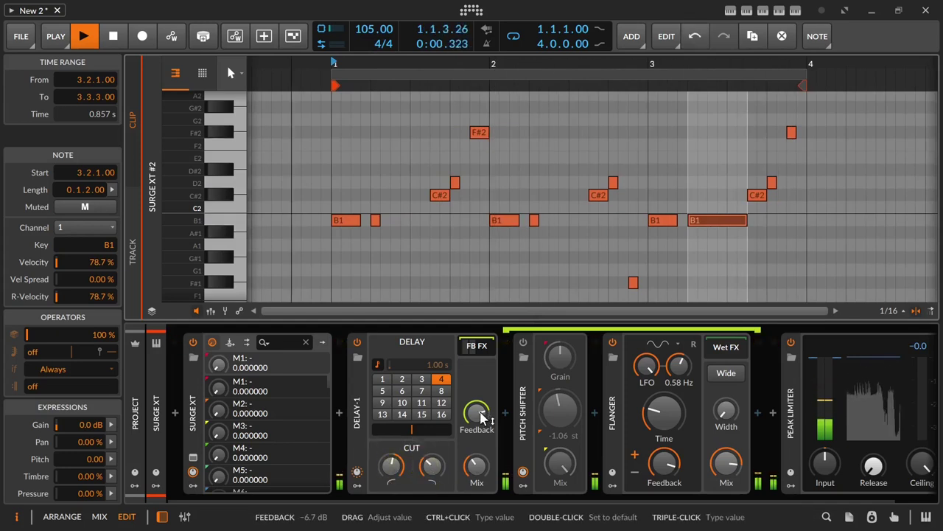
drag(475, 463, 475, 421)
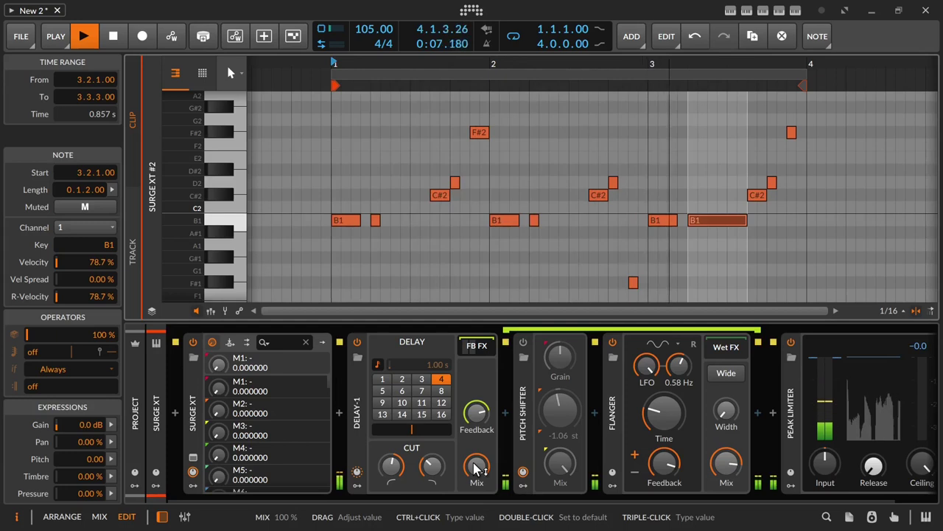
drag(432, 477, 433, 462)
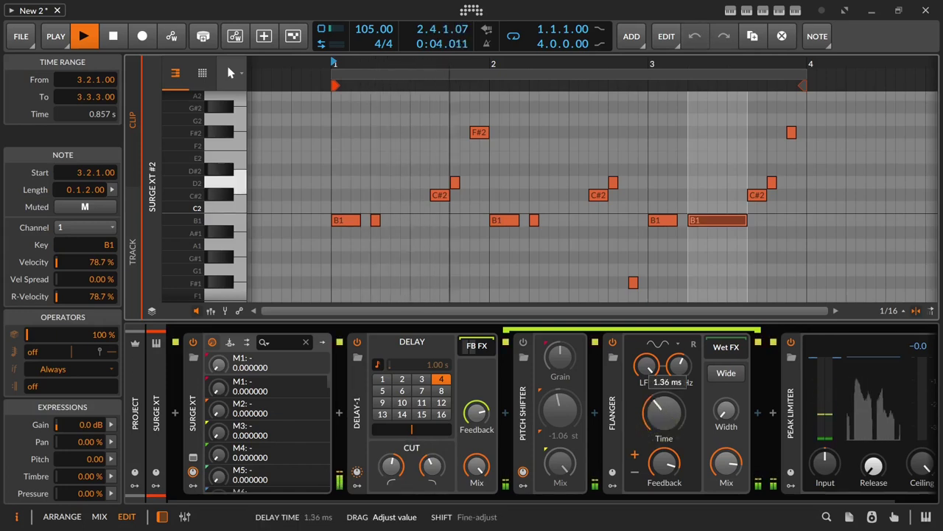
Fine-tune the Flanger's LFO rate and feedback, and set its delay time to about 2.15 ms.
drag(679, 371, 678, 375)
drag(664, 462, 664, 460)
mouse_move(660, 426)
mouse_down()
mouse_move(661, 377)
mouse_move(661, 434)
mouse_move(671, 419)
mouse_move(664, 395)
mouse_move(669, 417)
mouse_up()
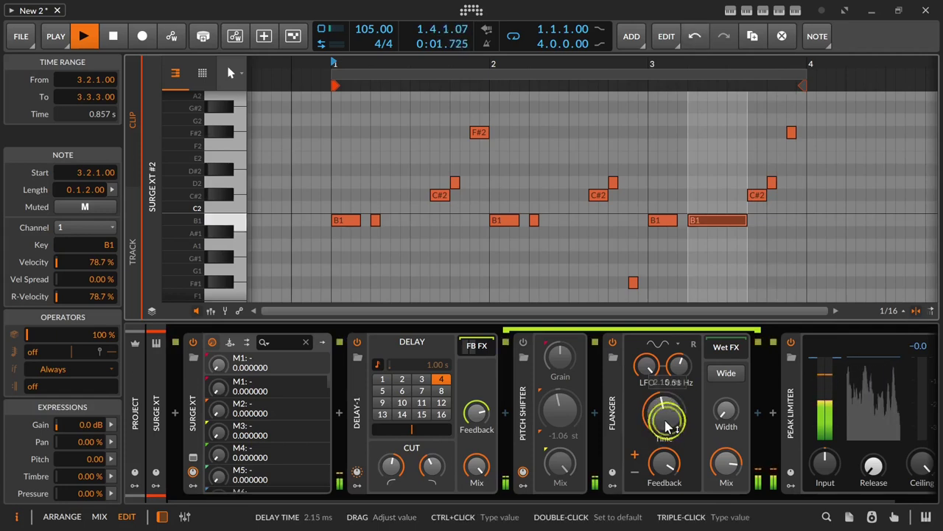
Switch the Flanger's LFO to Square at 0.85 Hz and set its delay time to about 1.86 ms.
drag(665, 370, 668, 354)
click(666, 351)
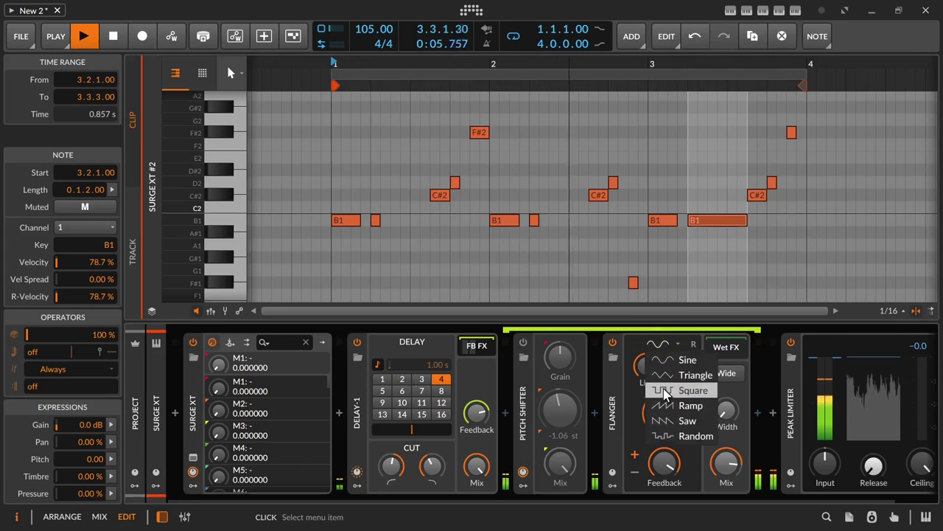
click(667, 387)
drag(663, 426, 663, 446)
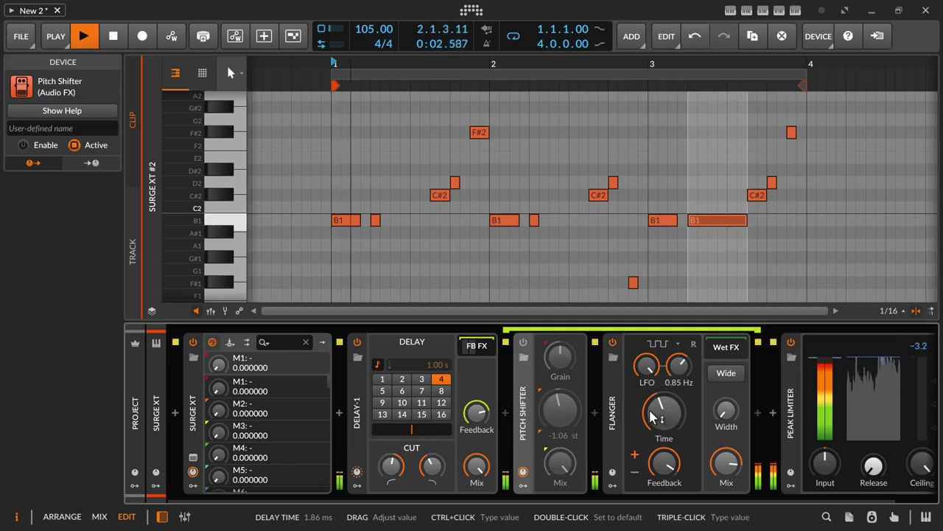
Lower Delay-1's feedback to about -31.7 dB, open its high cut, and reduce its mix to about 34.7 %.
drag(476, 414, 476, 435)
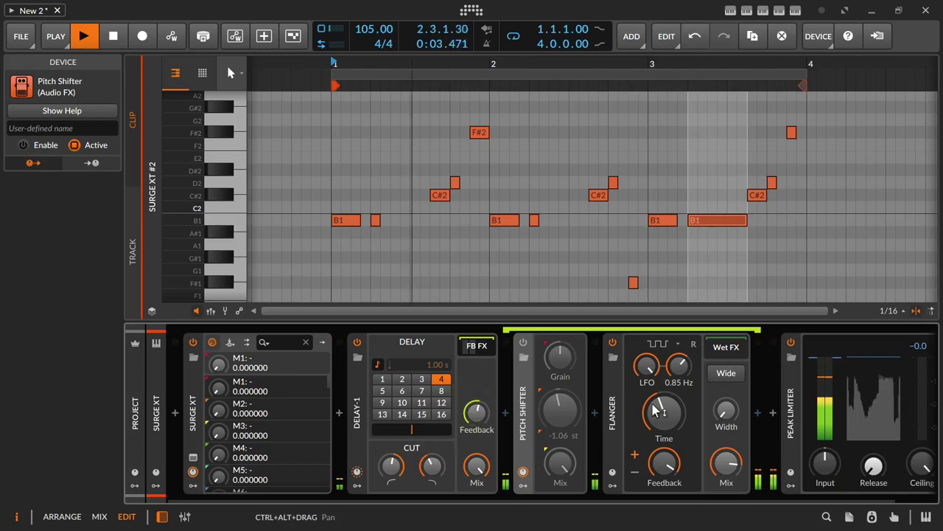
mouse_move(664, 413)
mouse_down()
mouse_move(672, 411)
mouse_move(665, 430)
mouse_move(663, 413)
mouse_up()
drag(476, 412, 476, 427)
drag(432, 464, 479, 465)
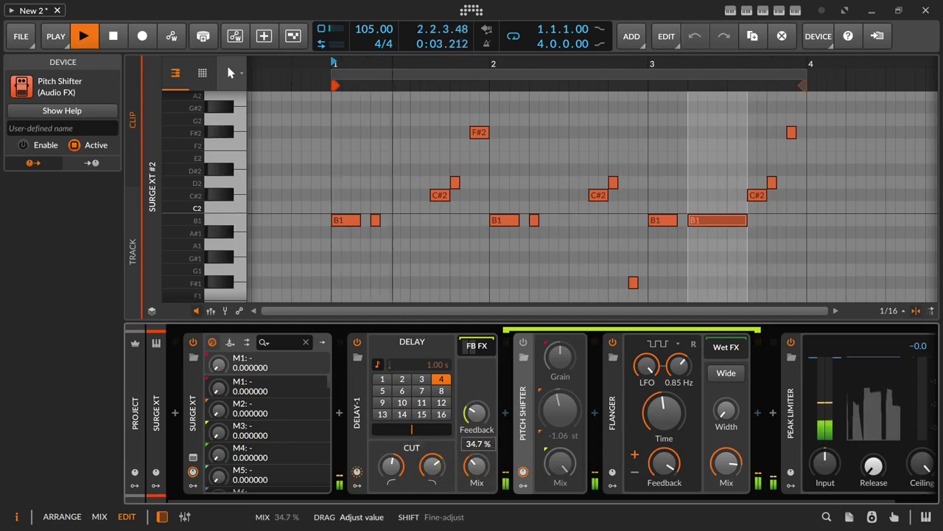
drag(480, 465, 480, 465)
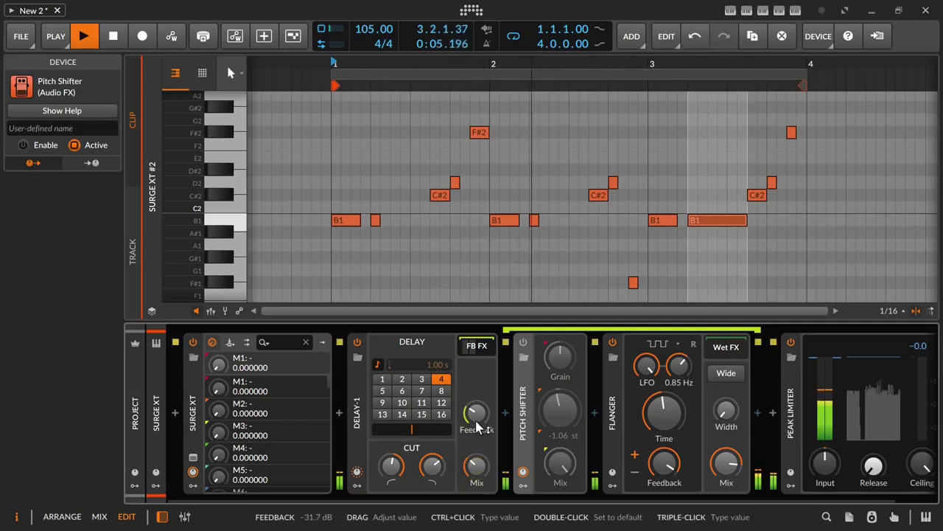
Raise the Flanger's delay time, fine-tune the Flanger and Delay-1 feedback, and lower Delay-1's low cut.
drag(670, 433, 671, 424)
drag(671, 464, 670, 463)
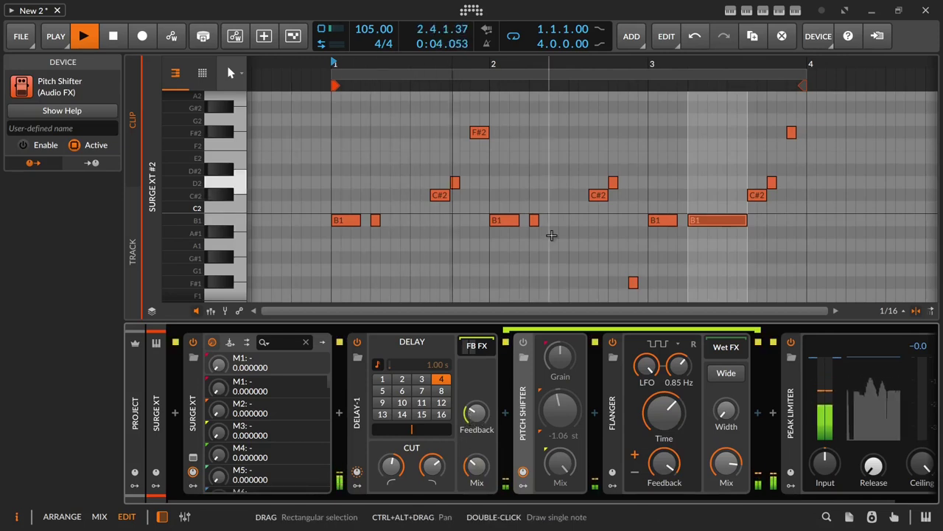
drag(475, 414, 476, 412)
drag(391, 464, 391, 475)
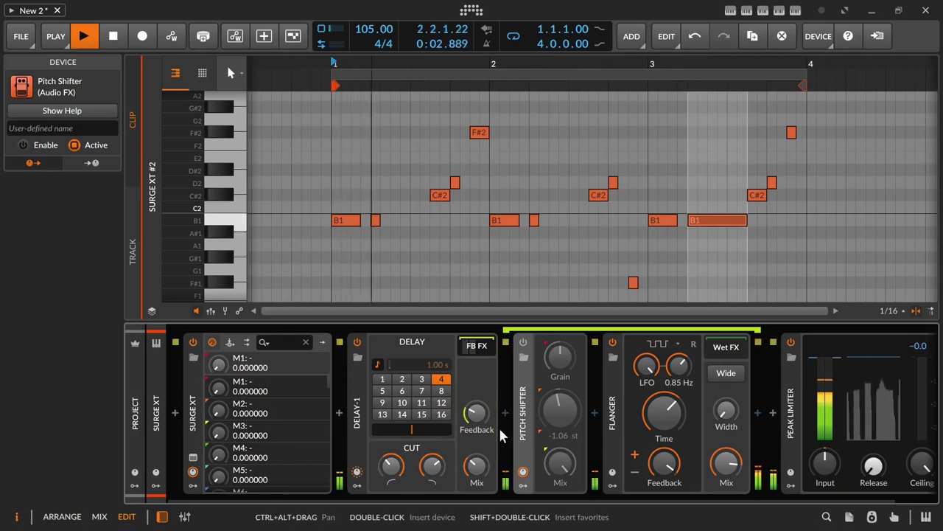
Set Delay-1's feedback to about -32.3 dB, lower its high cut, and switch the Flanger's feedback to negative at about 93.7 %.
drag(475, 414, 475, 418)
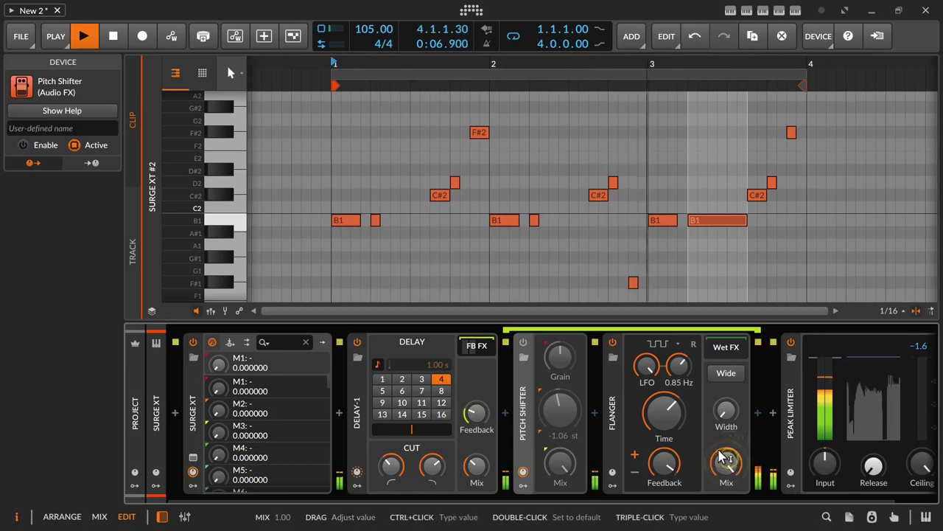
drag(665, 464, 665, 458)
drag(476, 418, 476, 426)
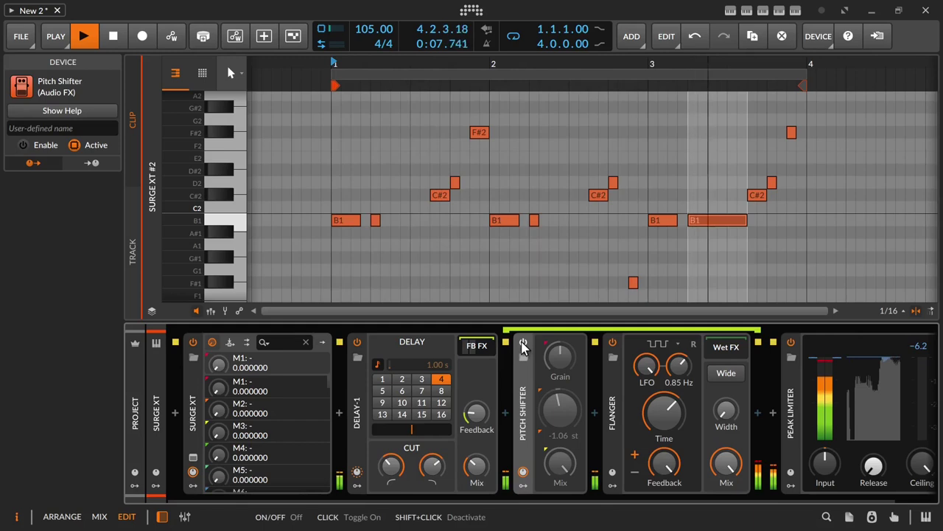
drag(475, 416, 480, 426)
drag(432, 465, 431, 478)
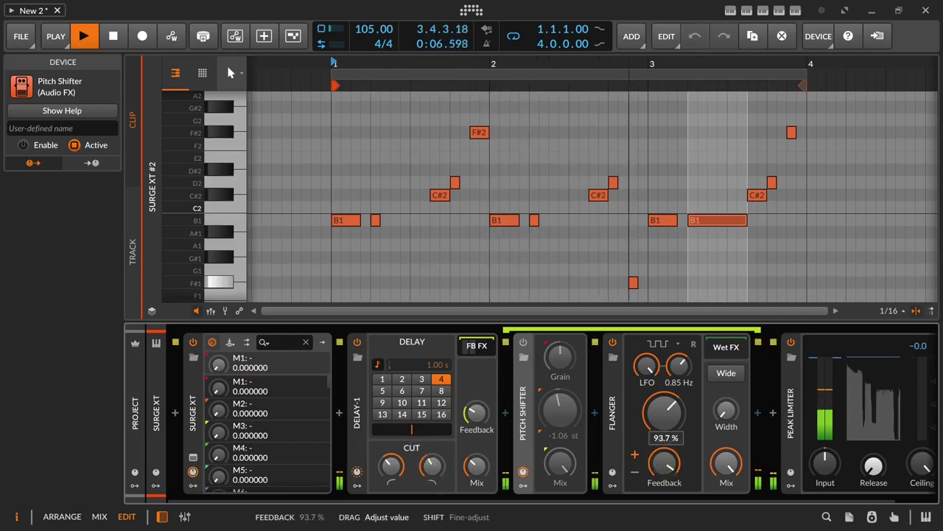
click(635, 471)
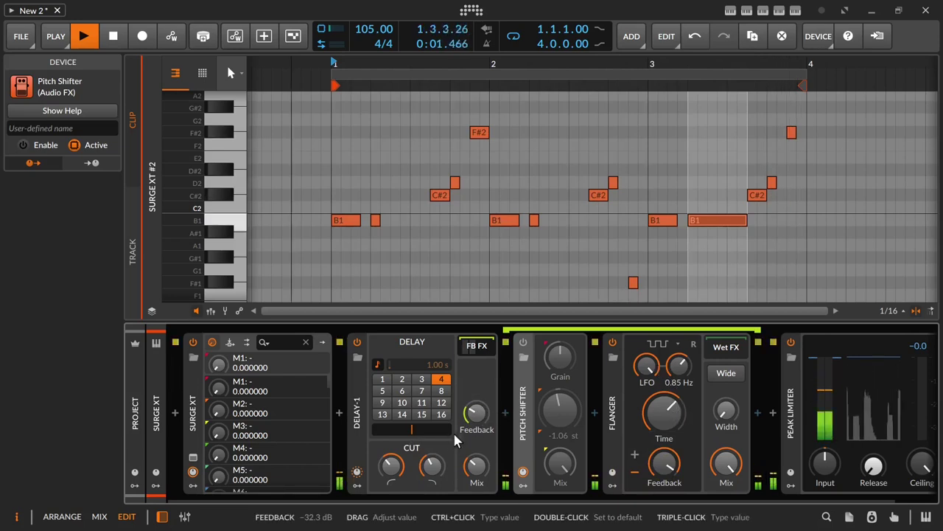
Raise the Flanger's LFO rate to 1.45 Hz and turn on its LFO retrigger.
drag(674, 368, 679, 349)
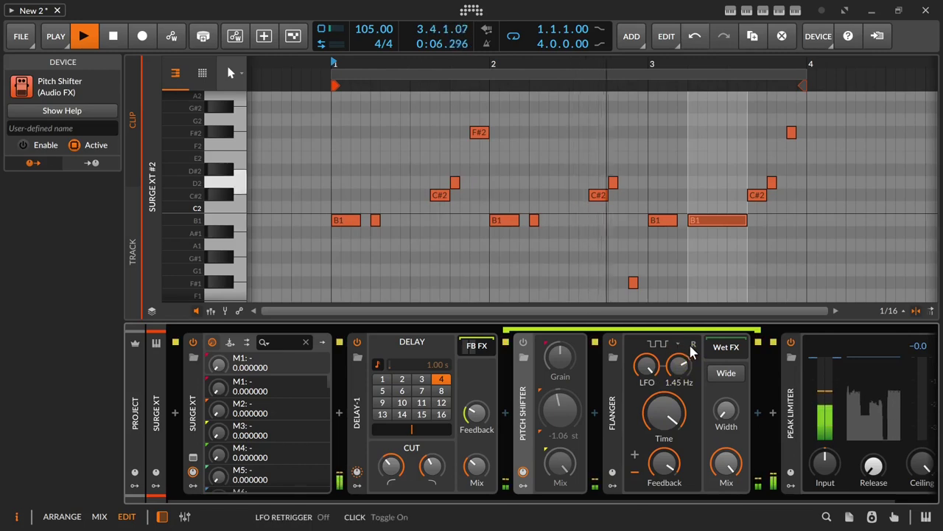
click(691, 348)
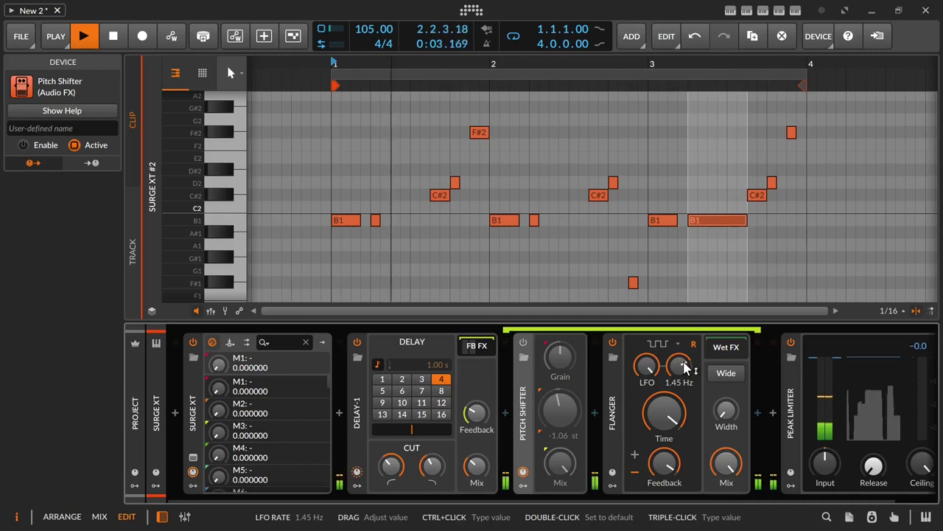
Display the notes of the whole Surge XT track, covering both clips, in the note editor.
click(135, 250)
drag(535, 60, 627, 266)
scroll(663, 243, down, 3)
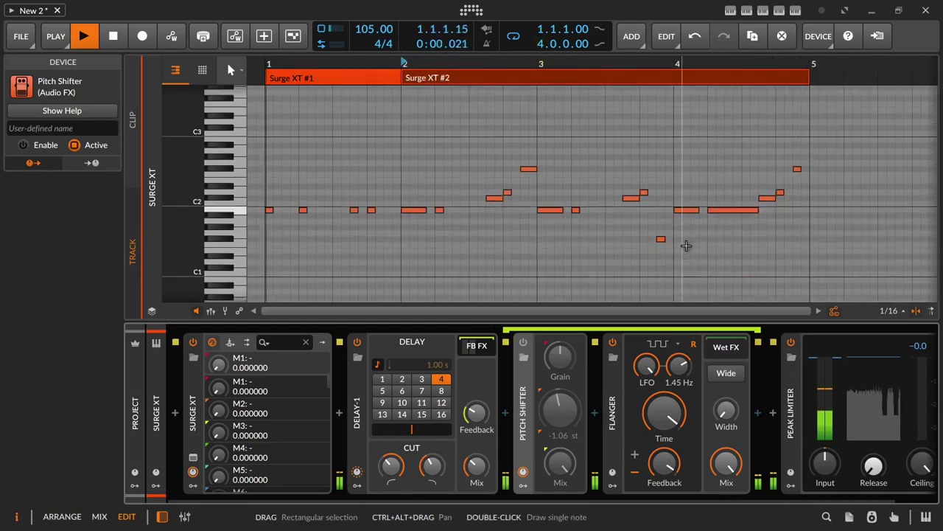
Set the Flanger's LFO rate to 1.58 Hz, lower its delay time, and adjust its feedback to about 94.4 %.
drag(678, 368, 679, 360)
drag(663, 406, 662, 417)
mouse_move(664, 463)
mouse_down()
mouse_move(664, 443)
mouse_move(667, 462)
mouse_up()
click(667, 463)
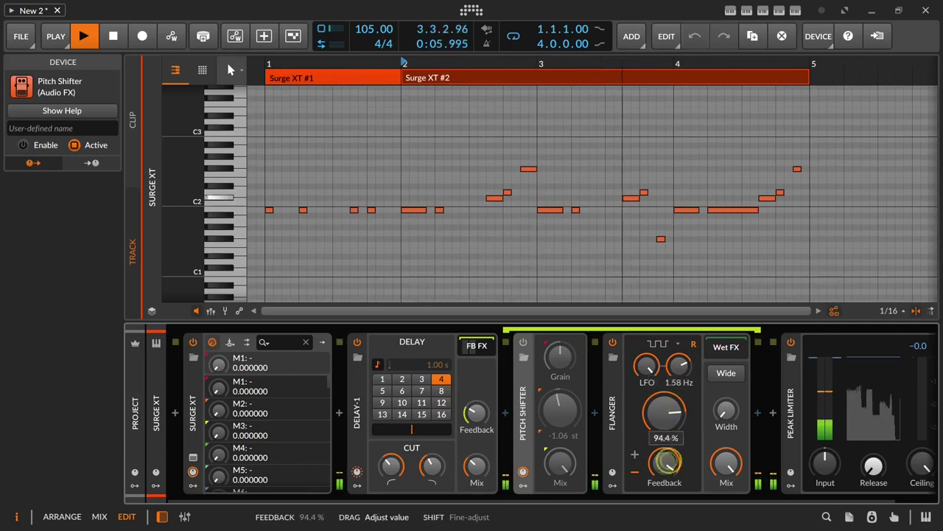
Lower Delay-1's high cut, shorten its delay to the 1 division, and raise its feedback to about -4.0 dB.
drag(438, 467, 438, 455)
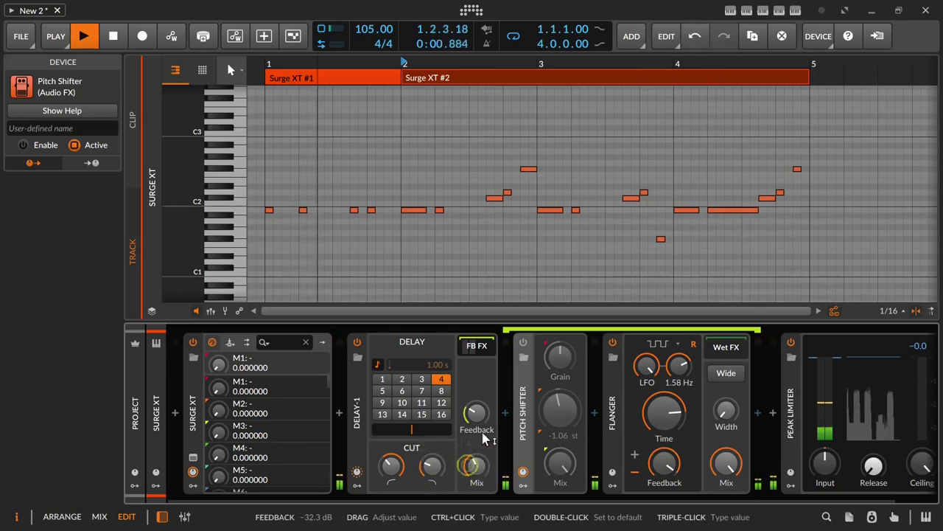
drag(477, 413, 475, 416)
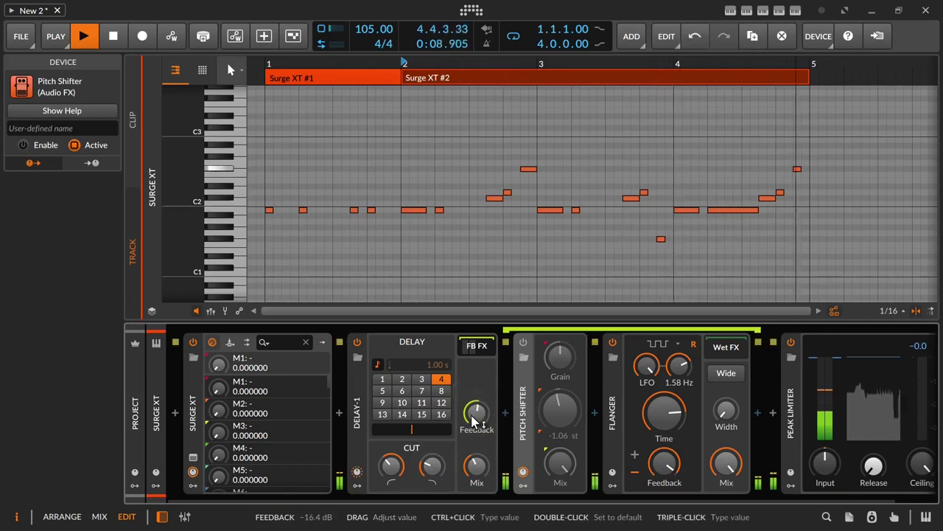
drag(474, 422, 474, 417)
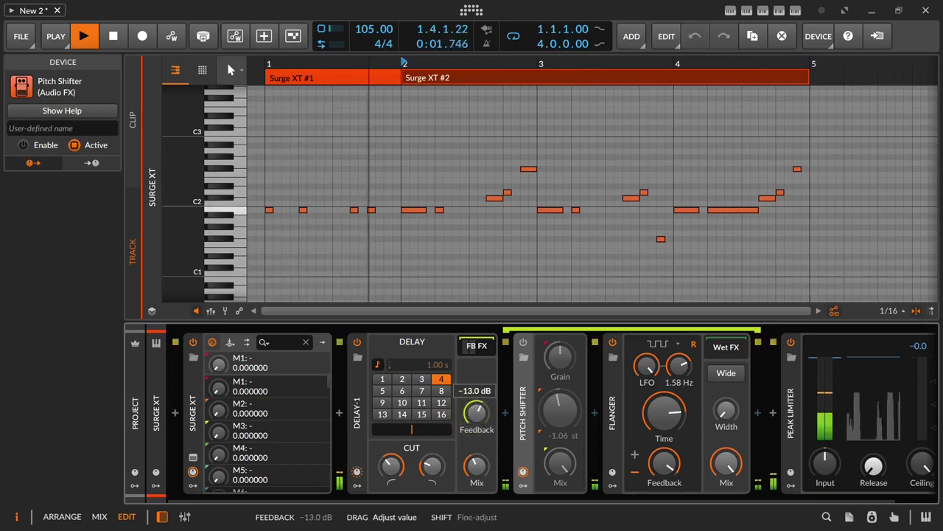
click(381, 378)
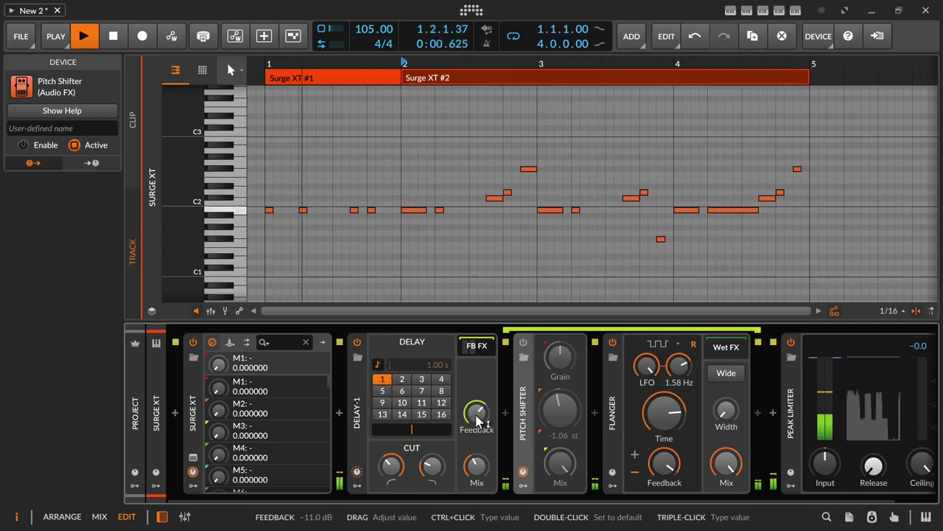
drag(479, 421, 479, 405)
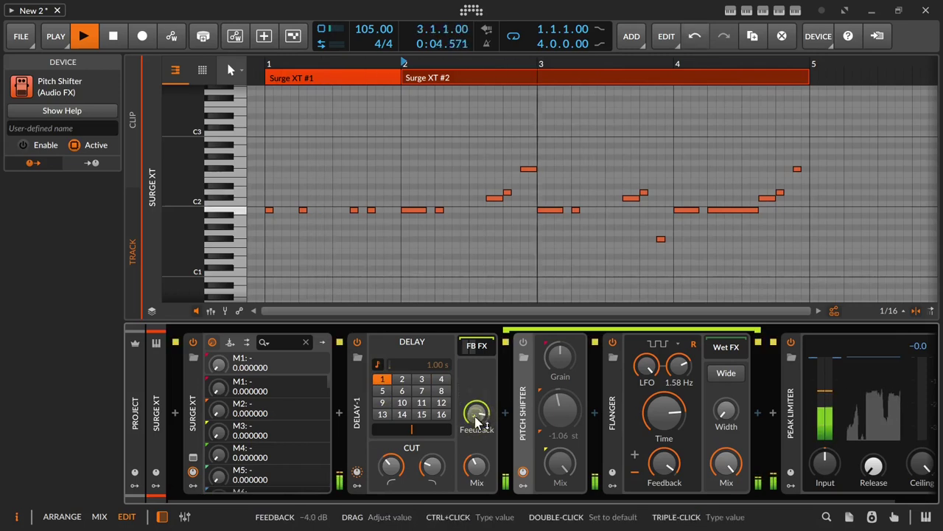
Readjust Delay-1's low and high cuts and bring its feedback to about -8.8 dB.
drag(476, 415, 476, 408)
drag(432, 464, 432, 452)
drag(472, 418, 473, 382)
drag(425, 464, 425, 475)
mouse_move(383, 465)
mouse_down()
mouse_move(383, 477)
mouse_move(426, 471)
mouse_move(388, 471)
mouse_up()
drag(473, 417, 477, 410)
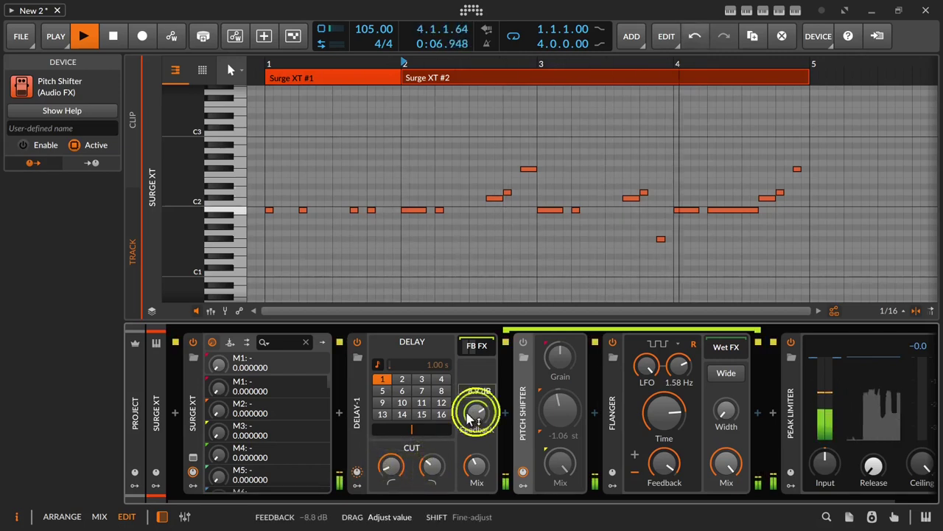
Set Delay-1's delay to the 2 division, raise its high cut, and rebalance its feedback.
click(402, 379)
drag(480, 414, 485, 425)
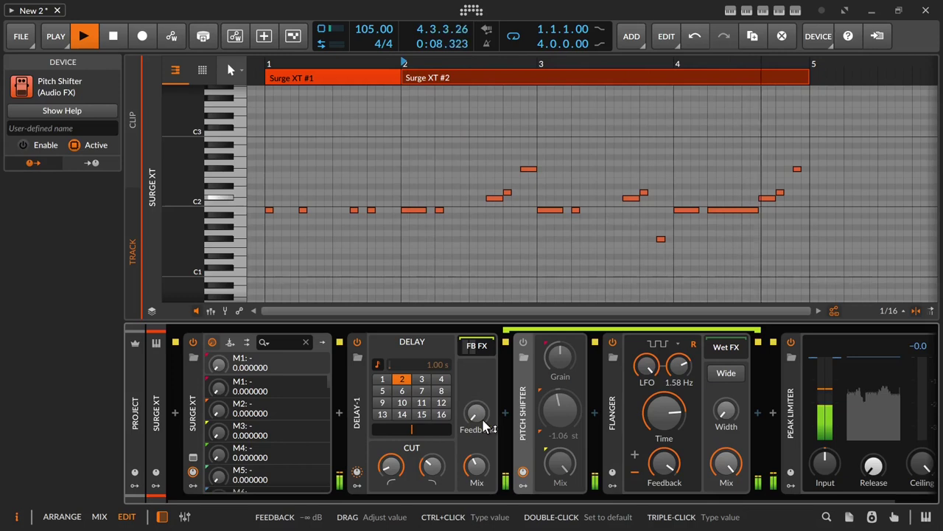
drag(485, 427, 485, 422)
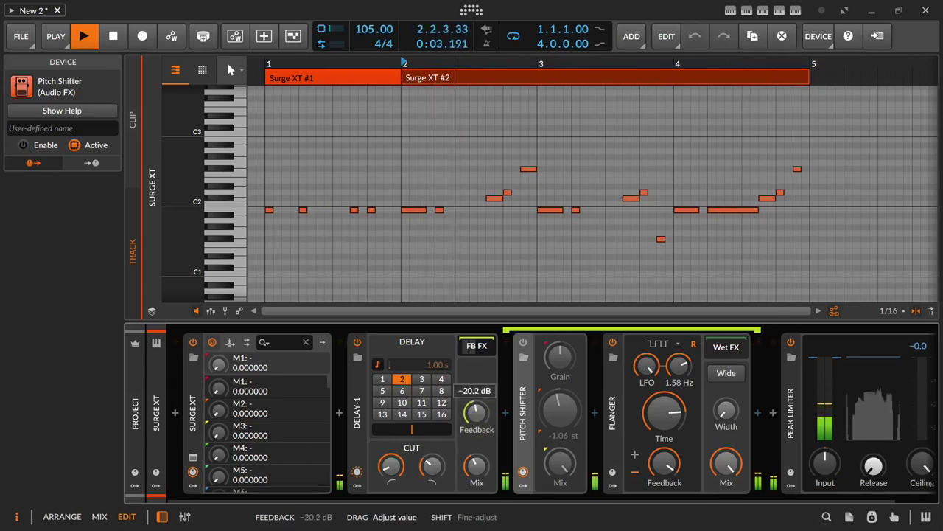
drag(476, 412, 476, 409)
drag(432, 466, 393, 467)
drag(477, 413, 477, 419)
Reduce the Flanger's delay time and feedback amount.
drag(664, 413, 663, 420)
drag(667, 455, 670, 462)
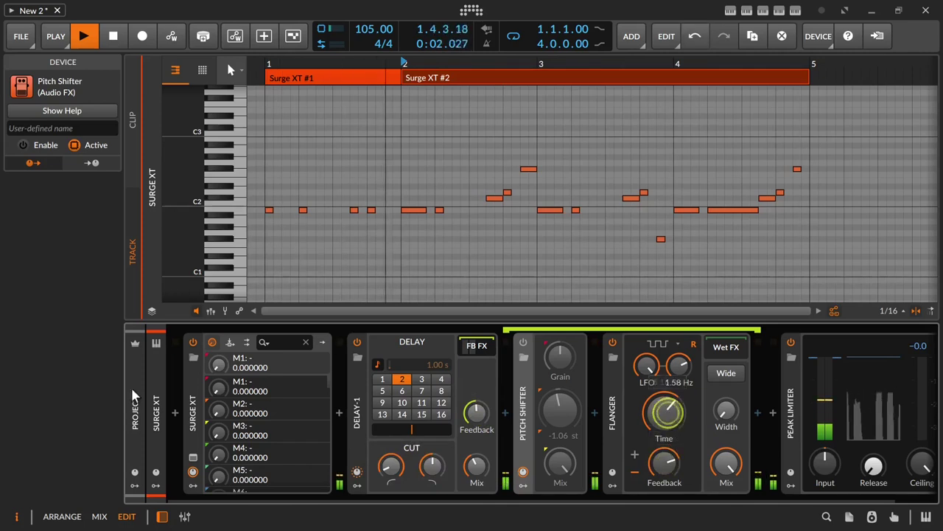
Open the Surge XT plug-in window.
click(192, 461)
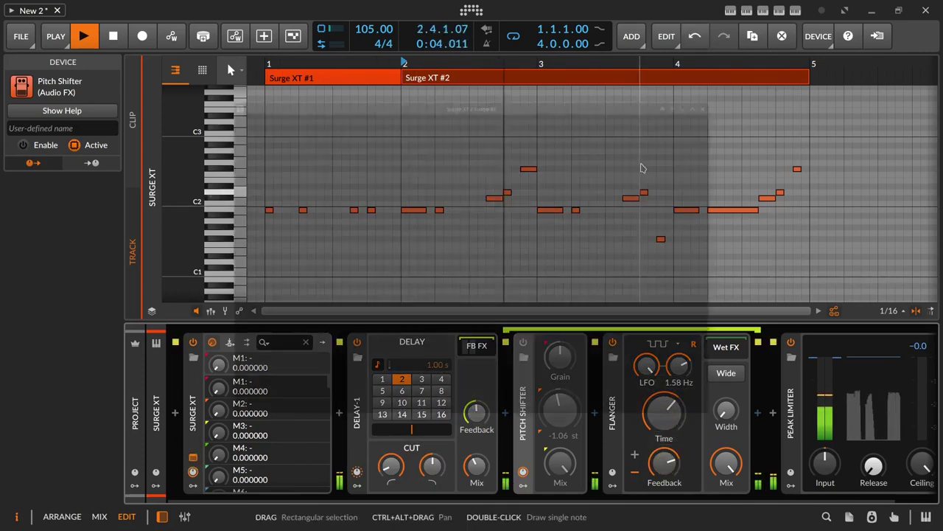